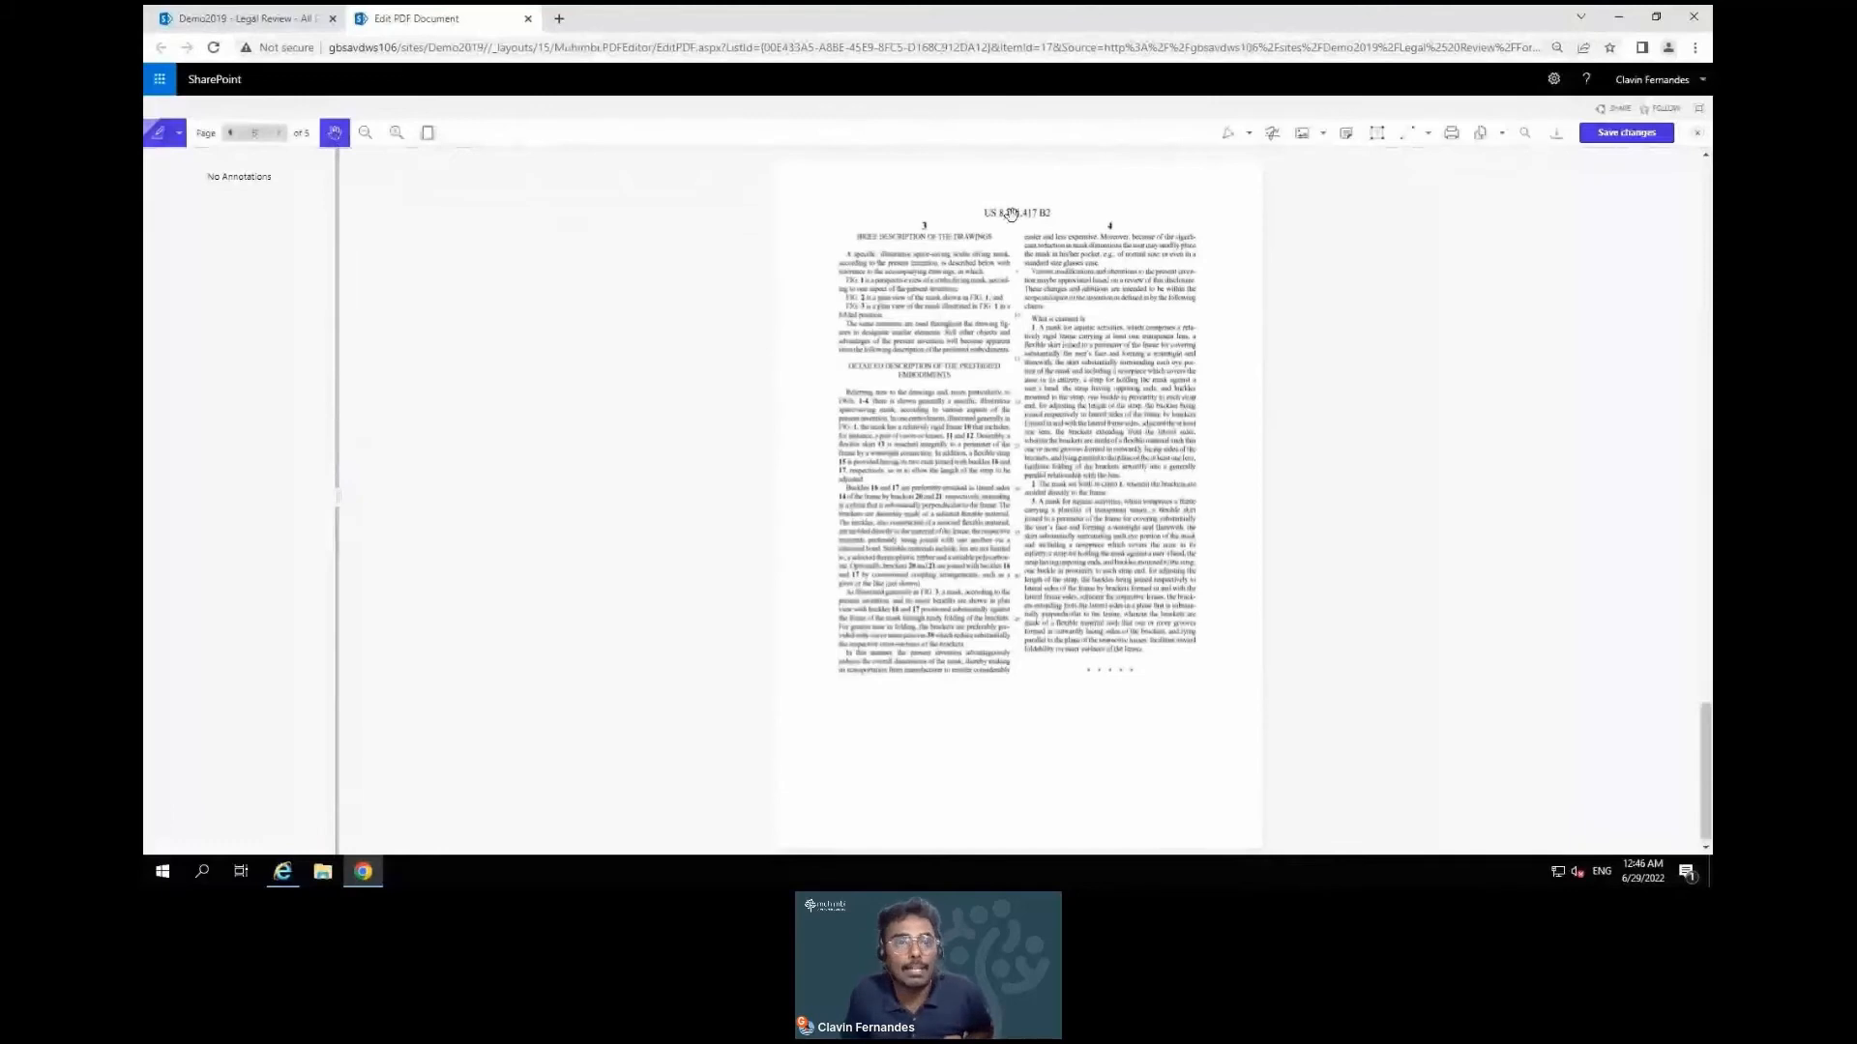
scroll(1012, 625, "up", 3)
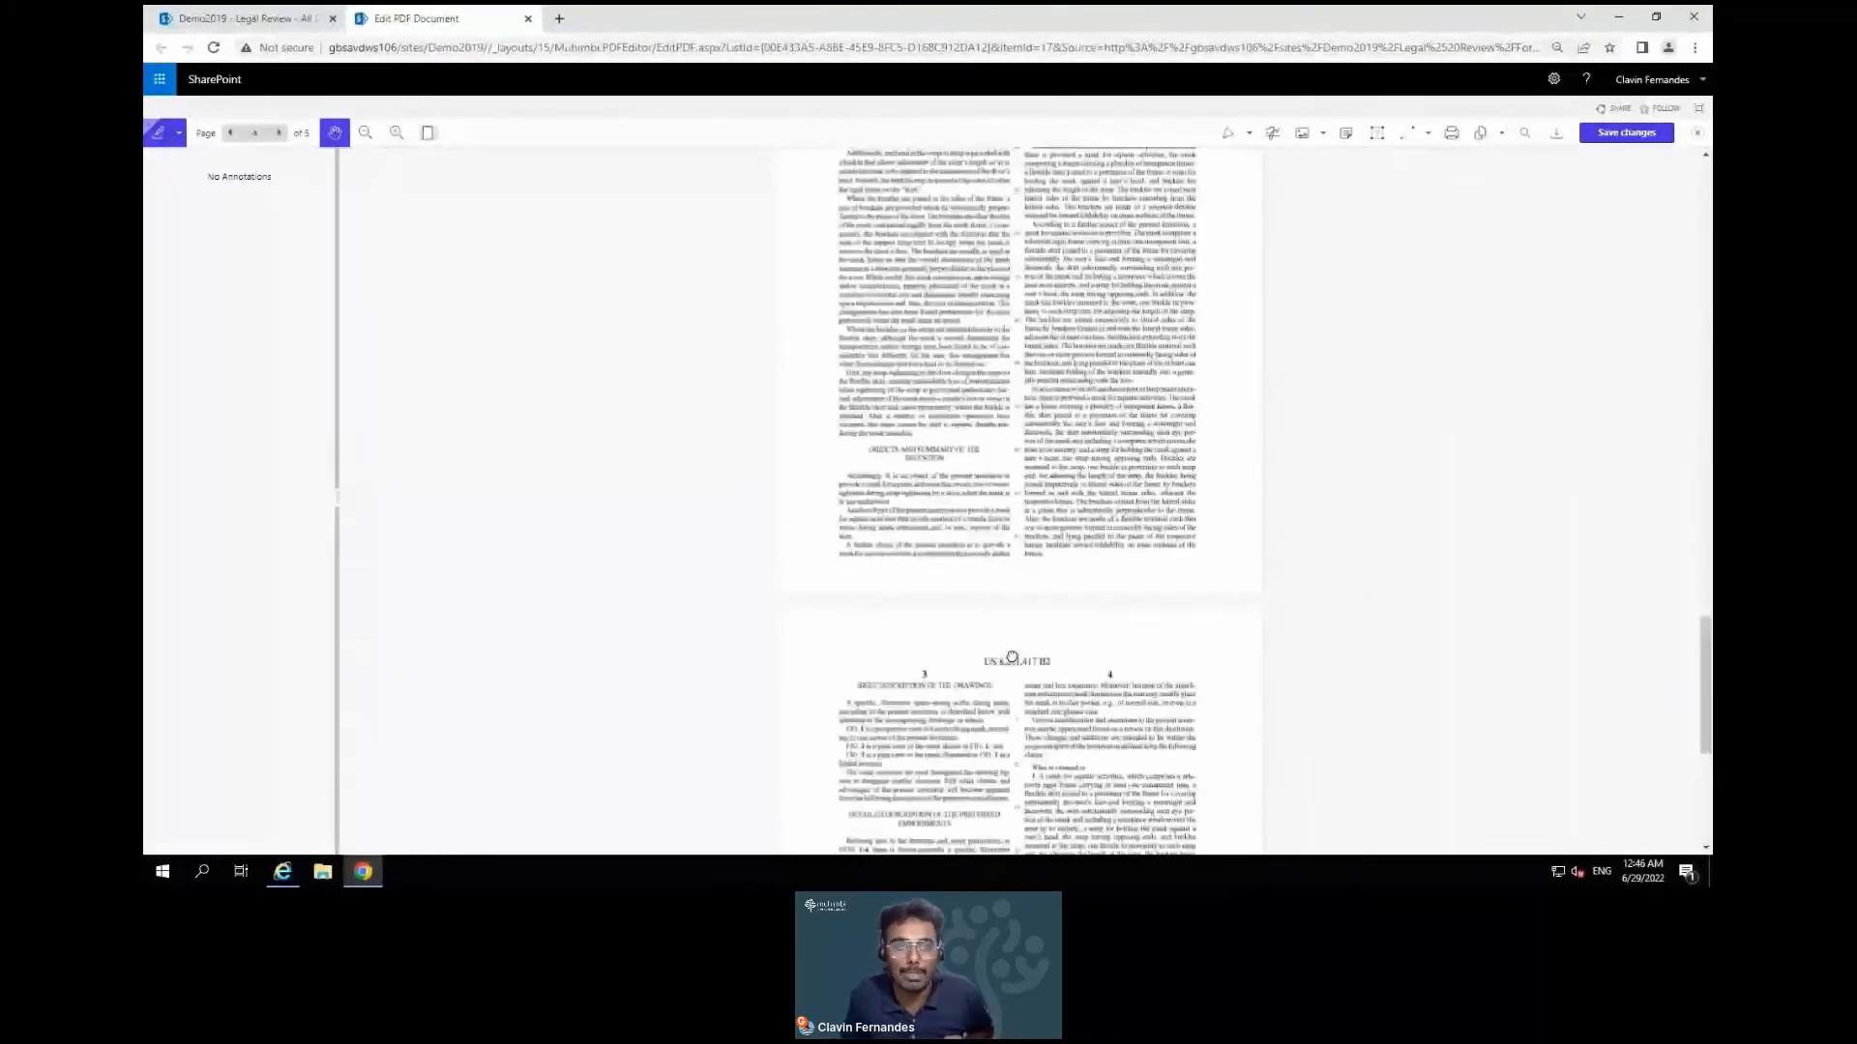
Jump back to page 1 of the patent by entering 1 in the page box
scroll(1034, 370, "down", 1)
scroll(1034, 369, "down", 3)
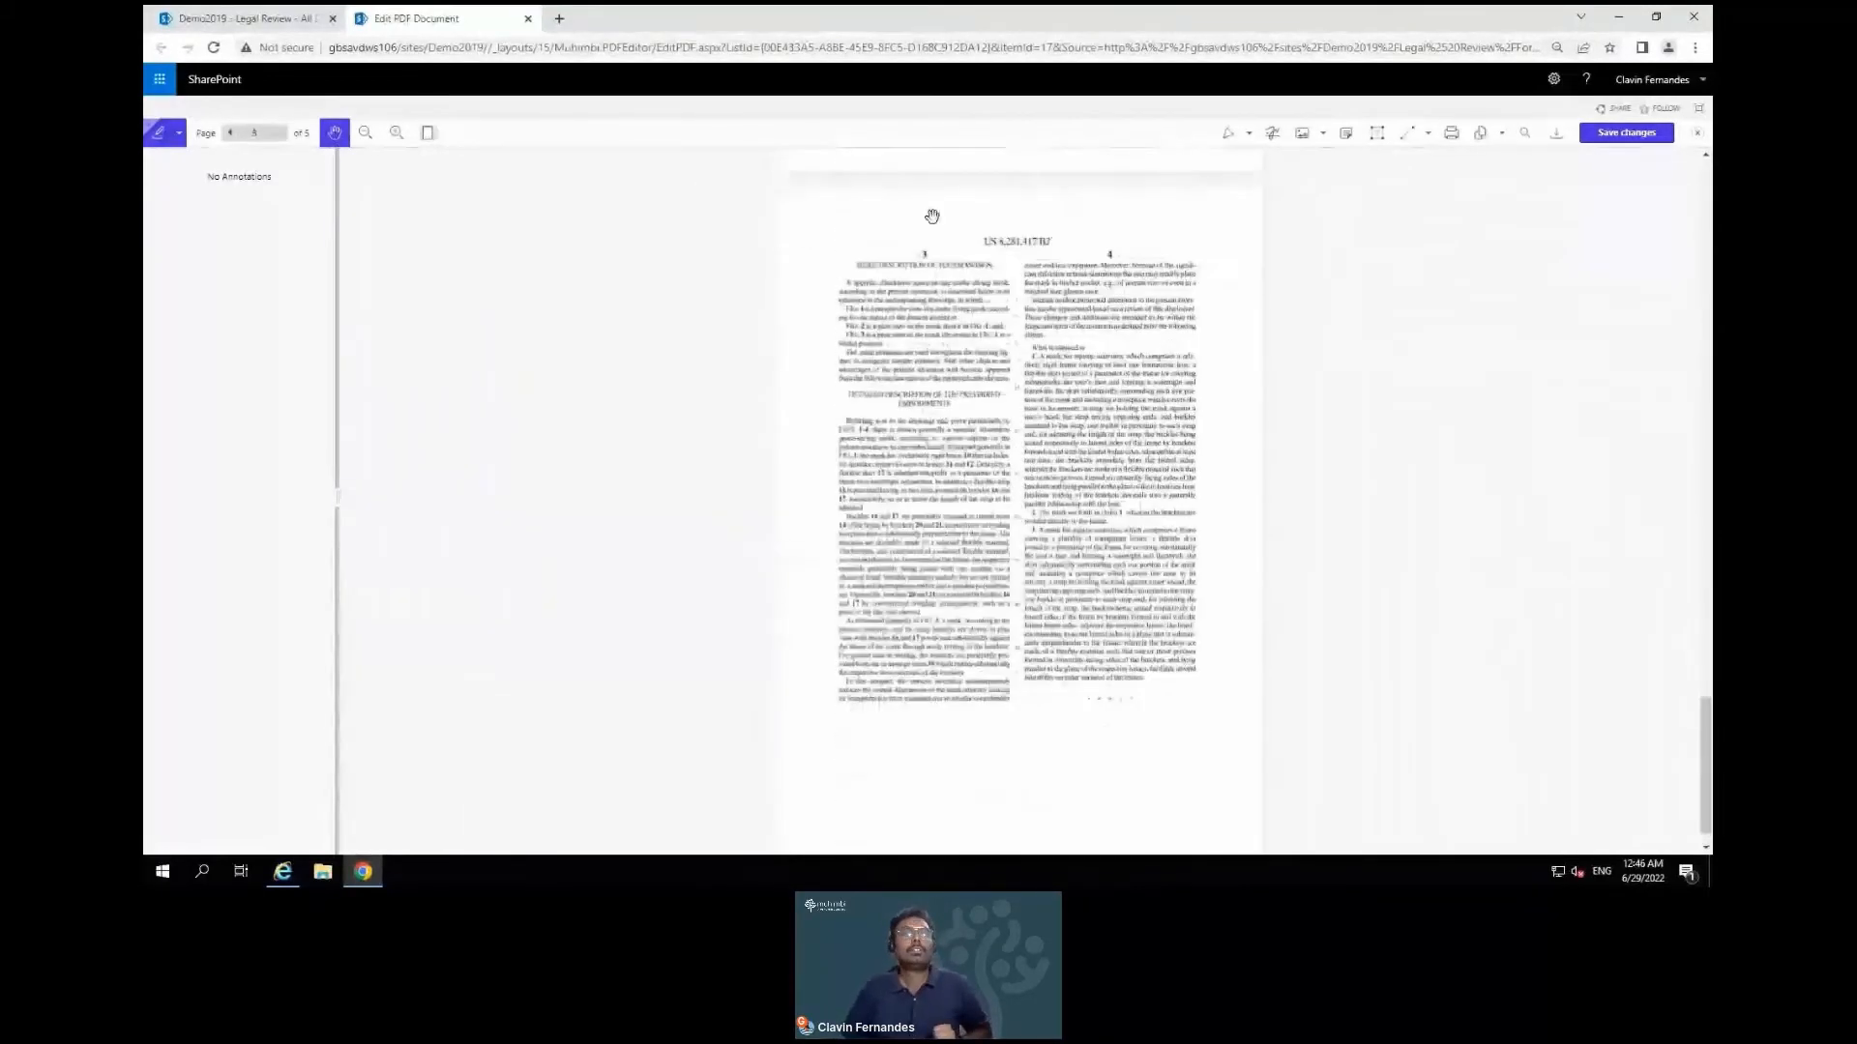
left_click(255, 133)
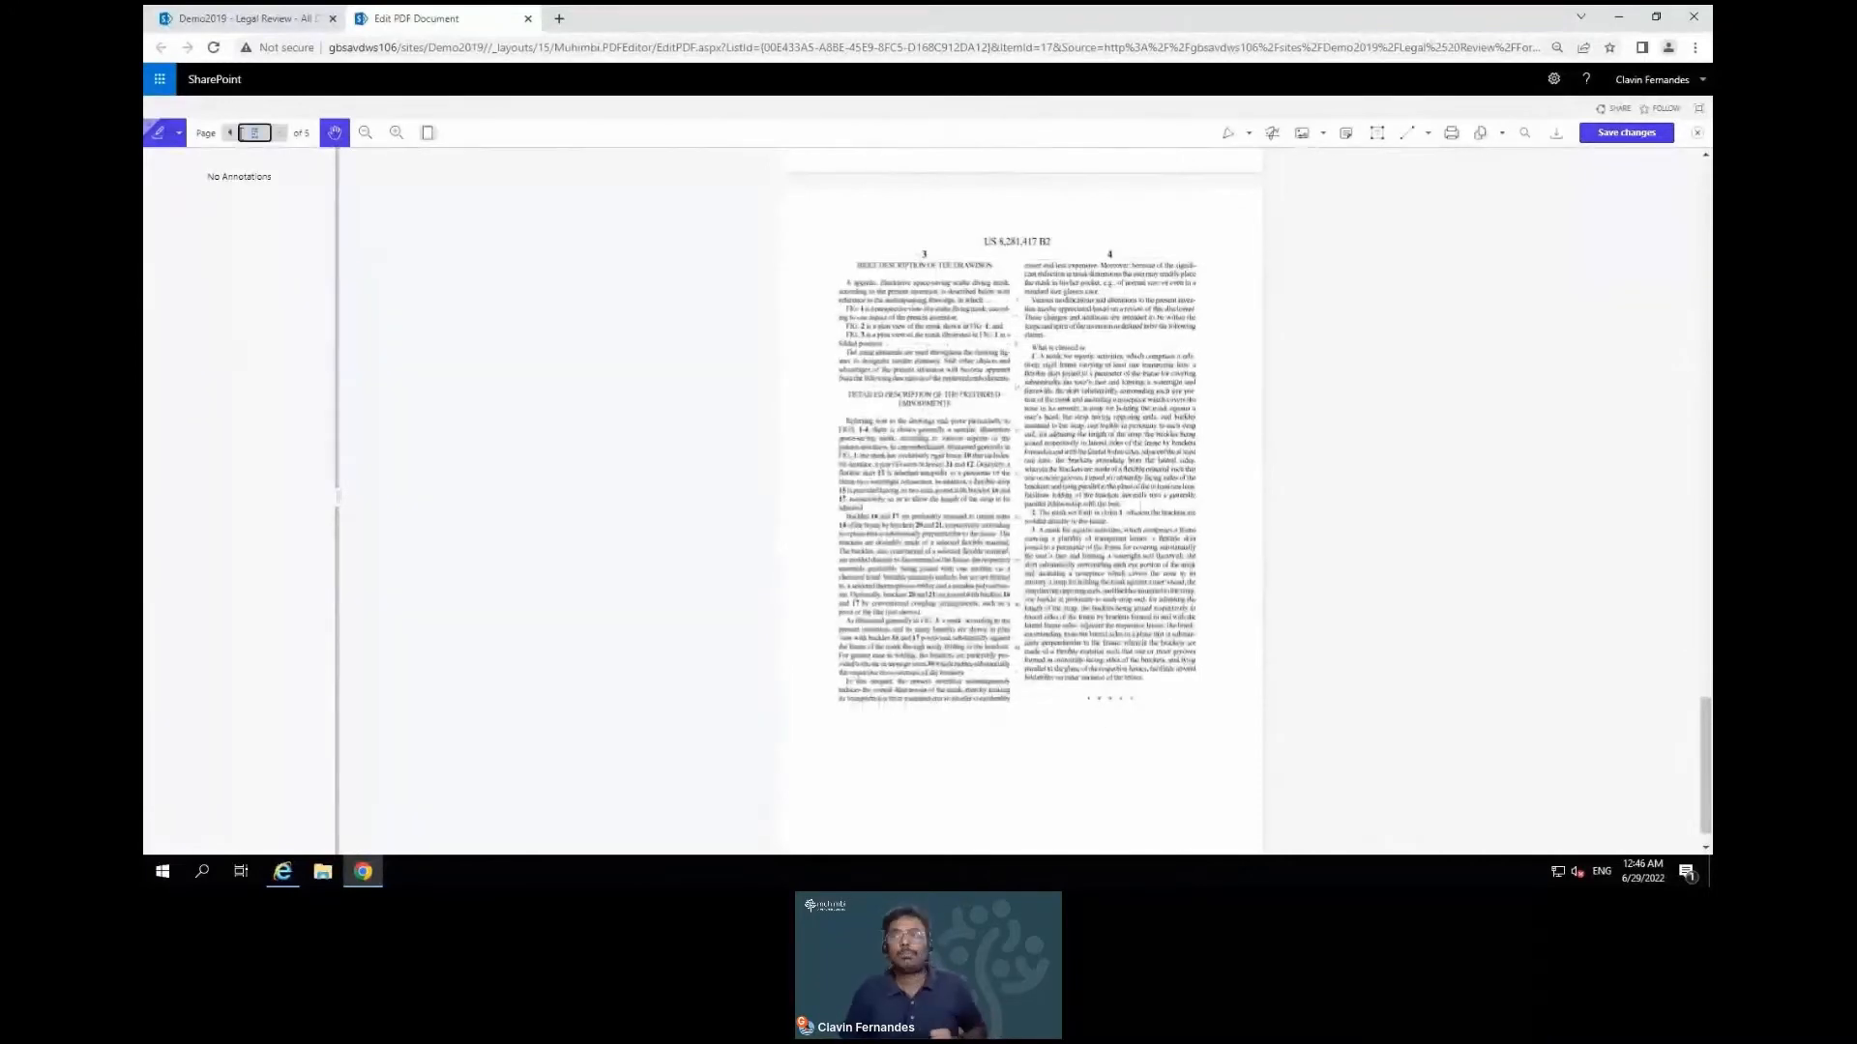
type("1")
key("Return")
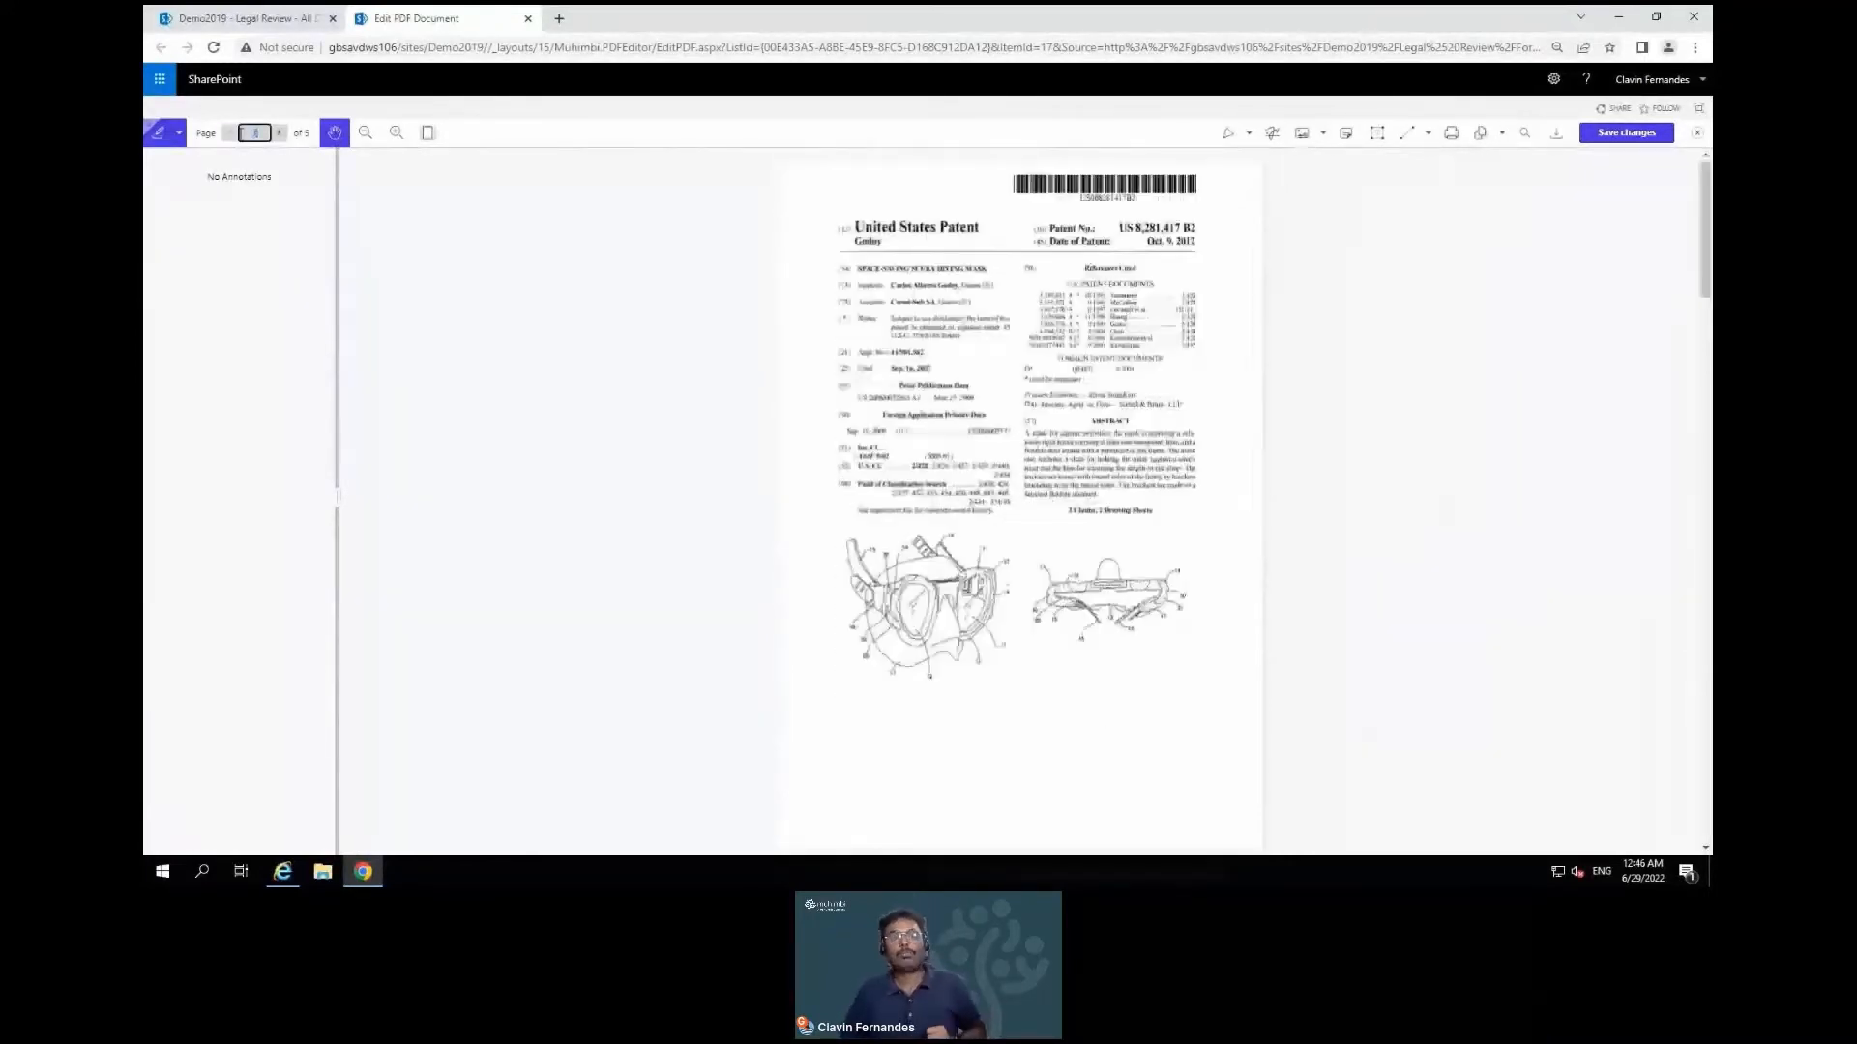
Zoom in three steps on the cover page, then fit it and scroll to the Abstract
left_click(396, 139)
left_click(396, 138)
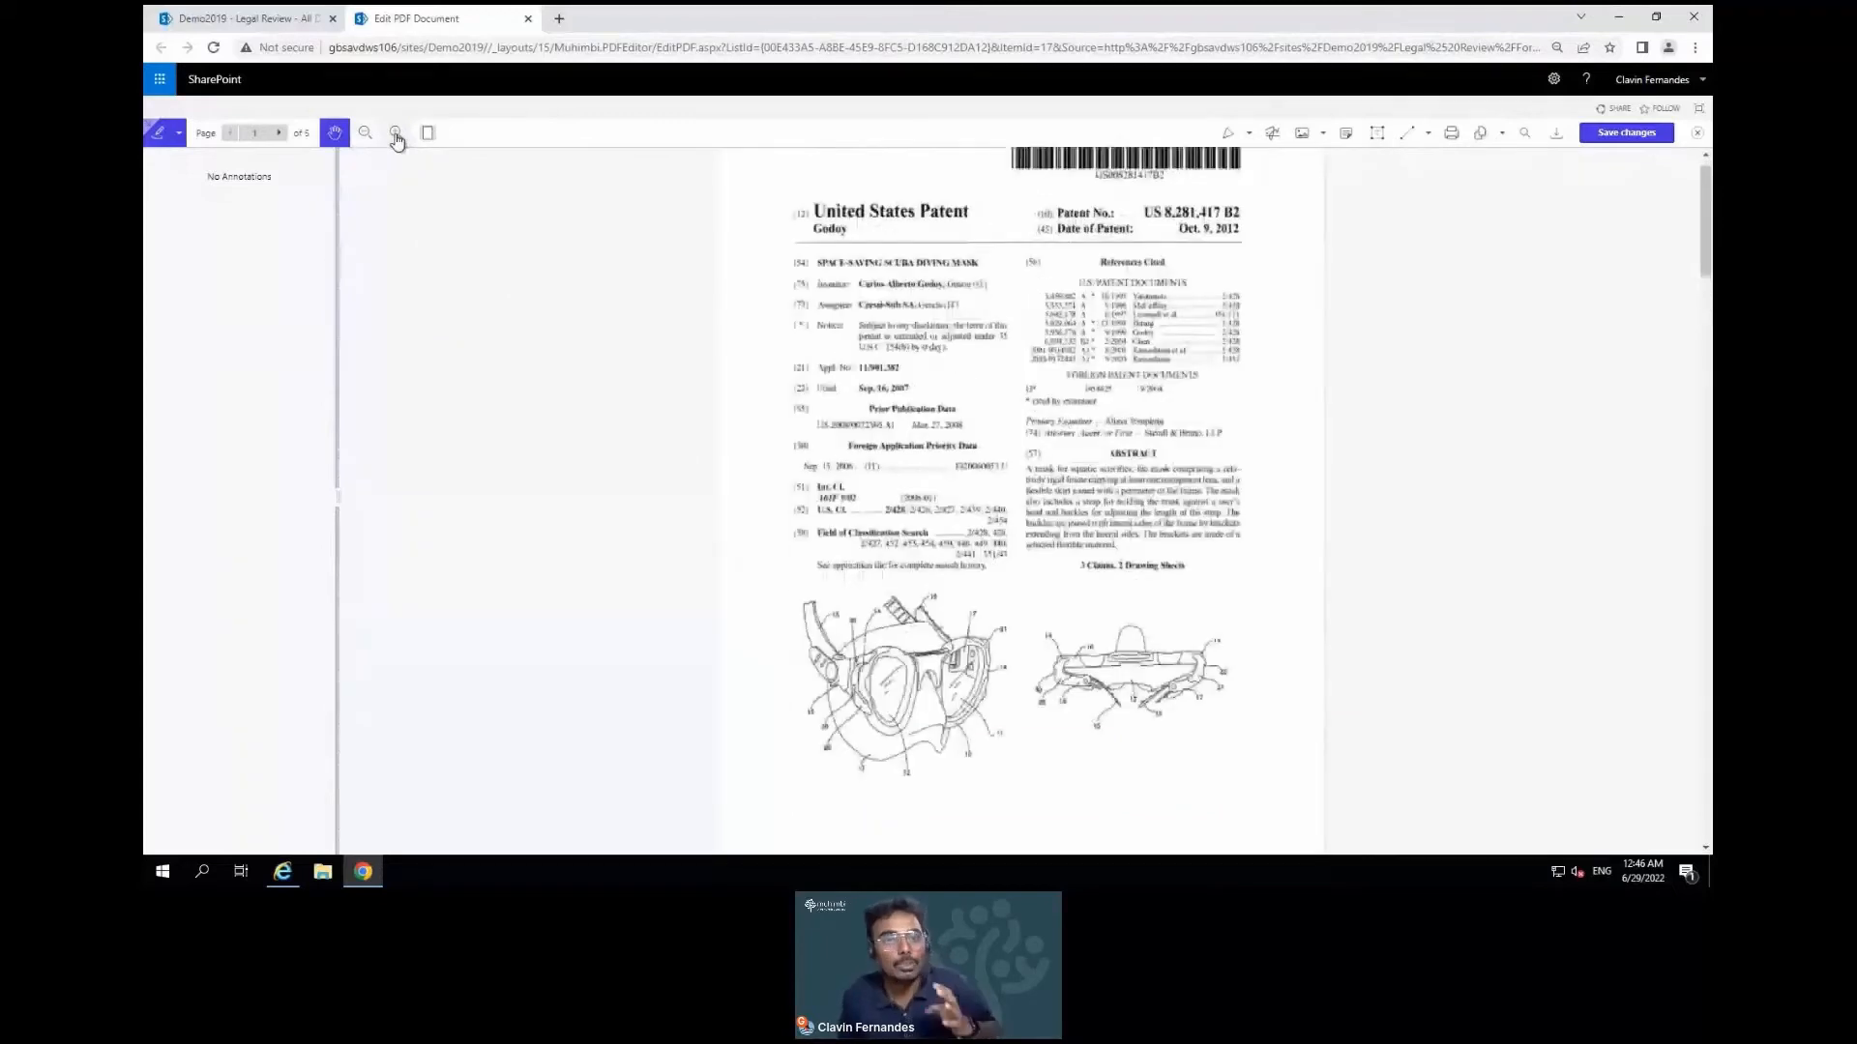
left_click(395, 138)
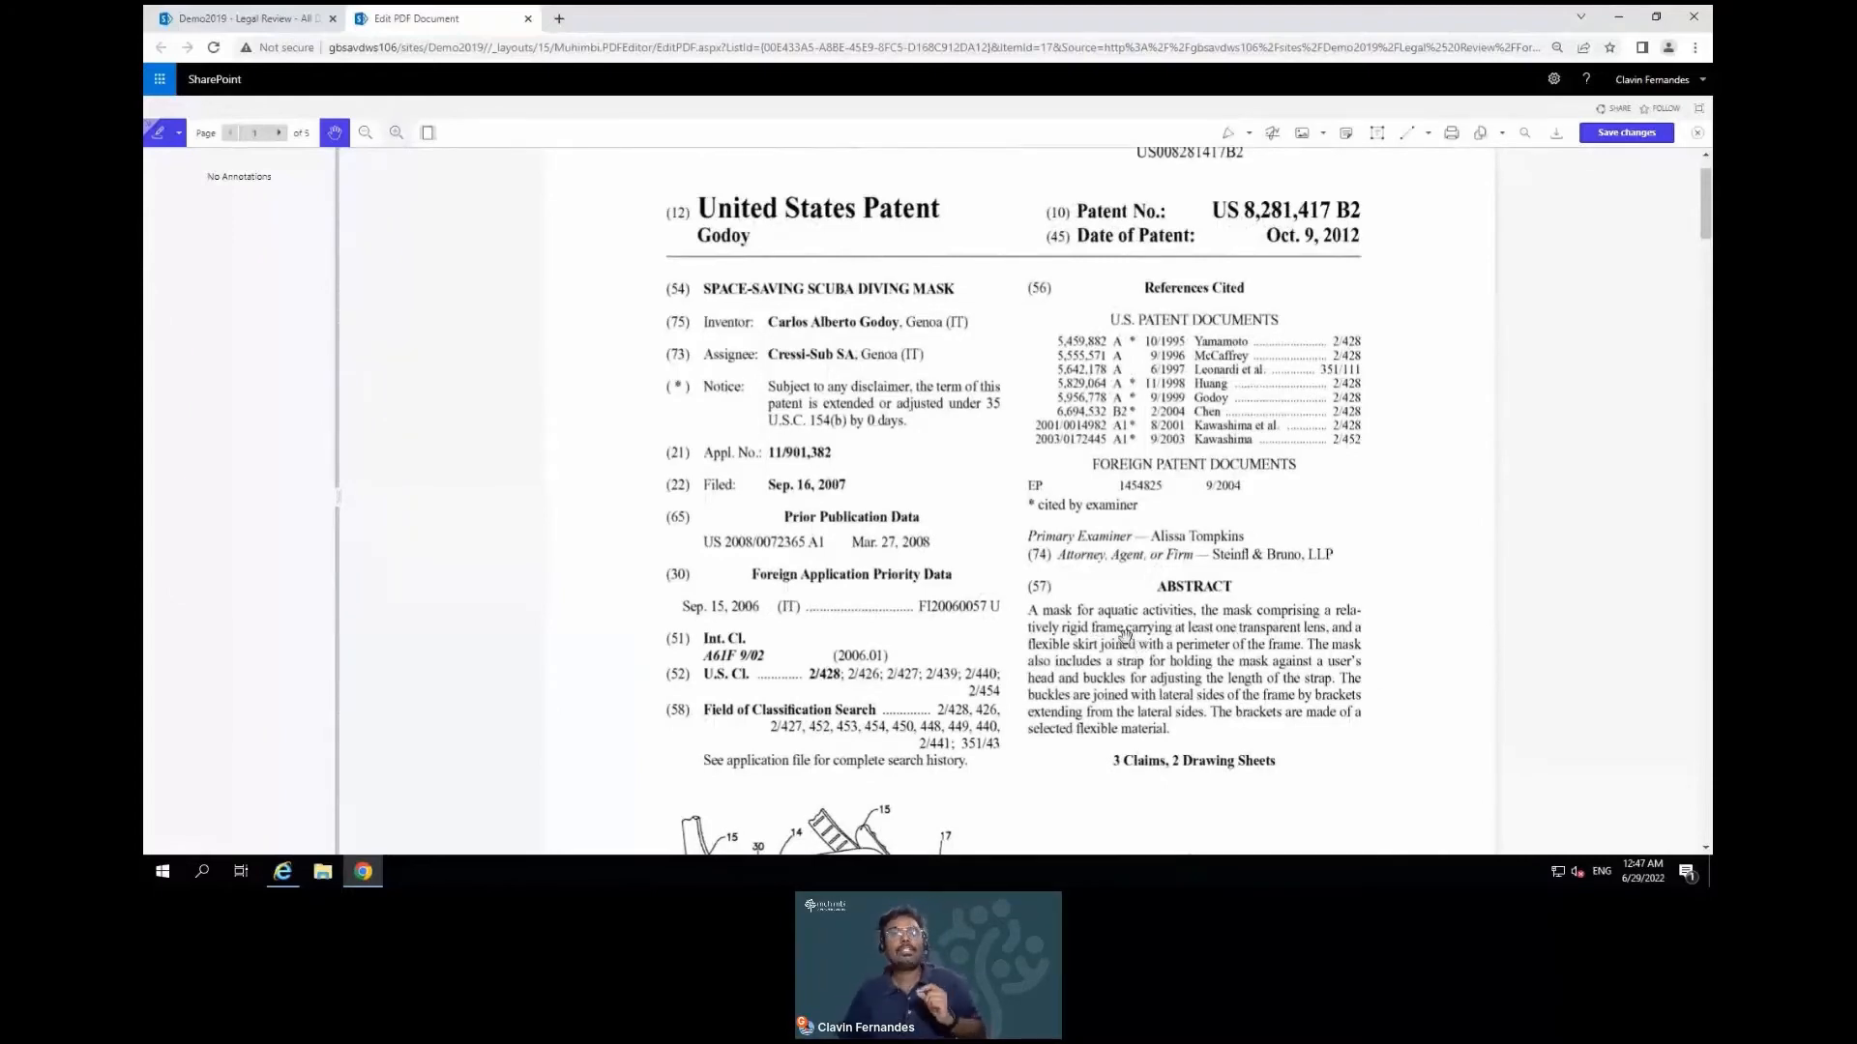
left_click(425, 141)
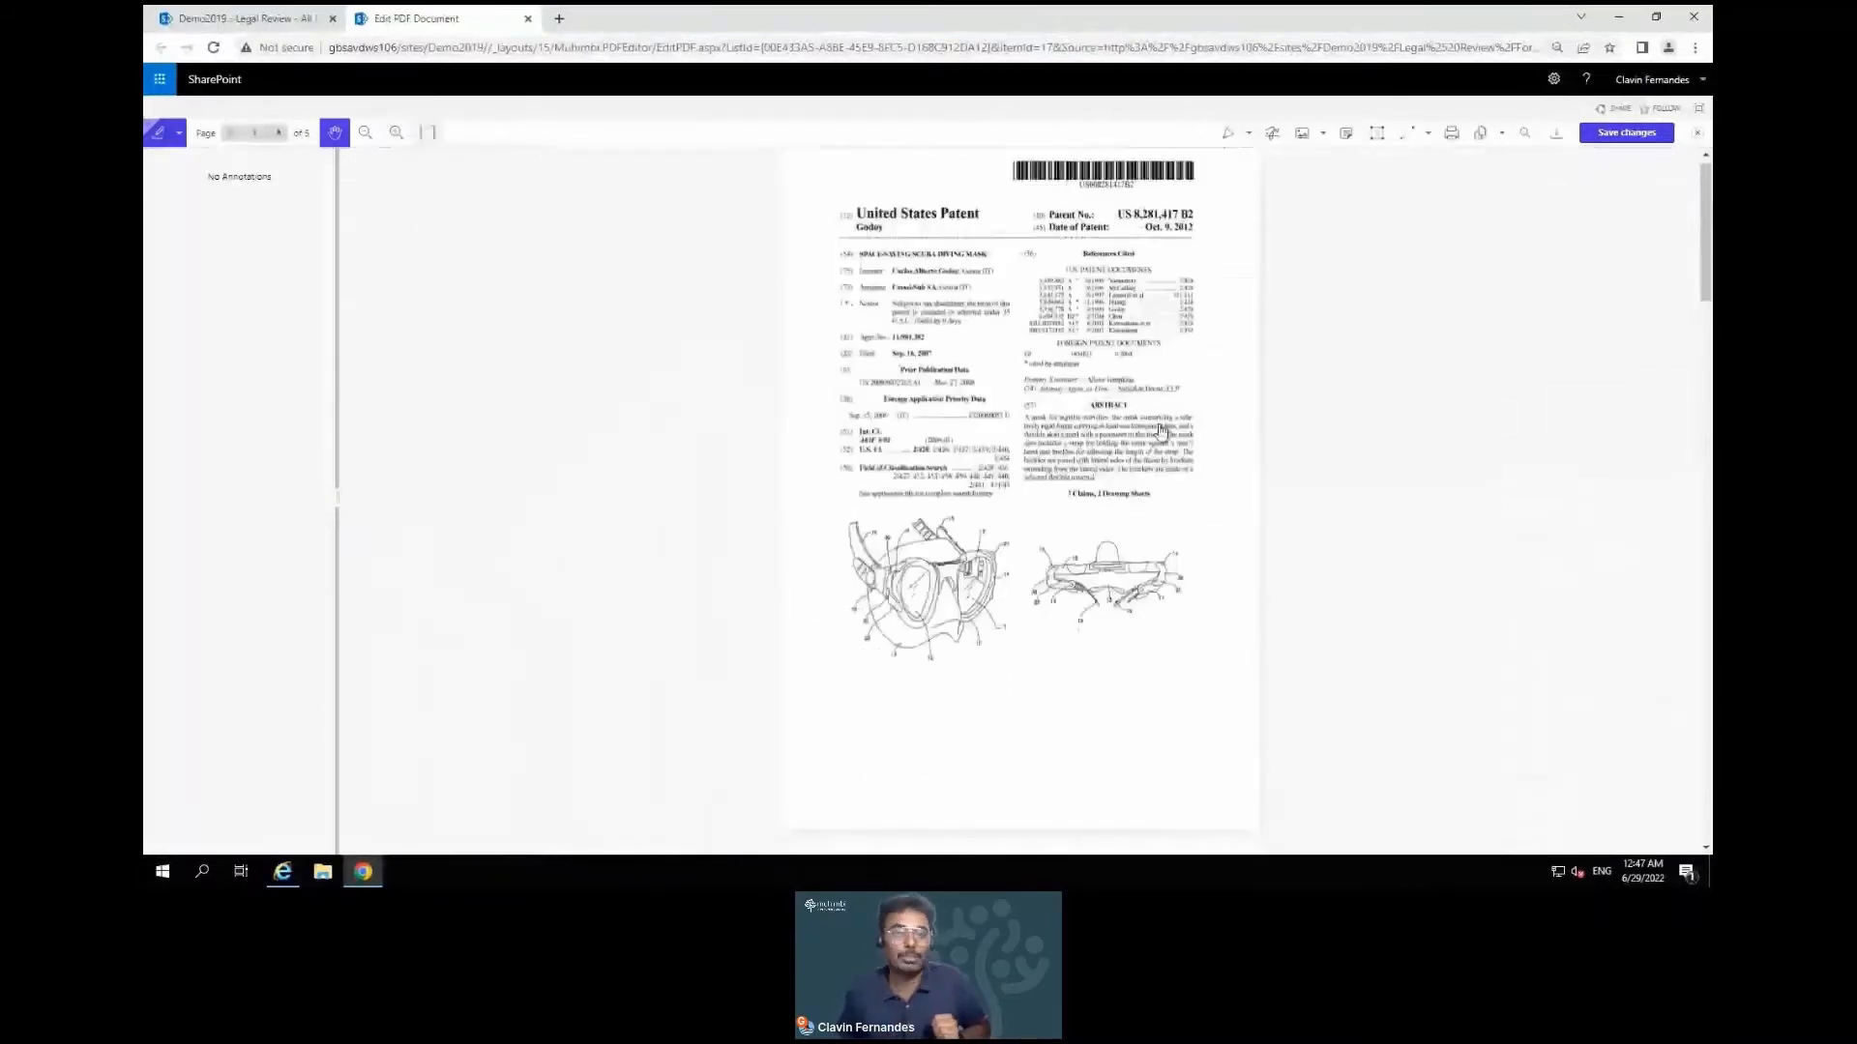
scroll(1162, 431, "up", 3)
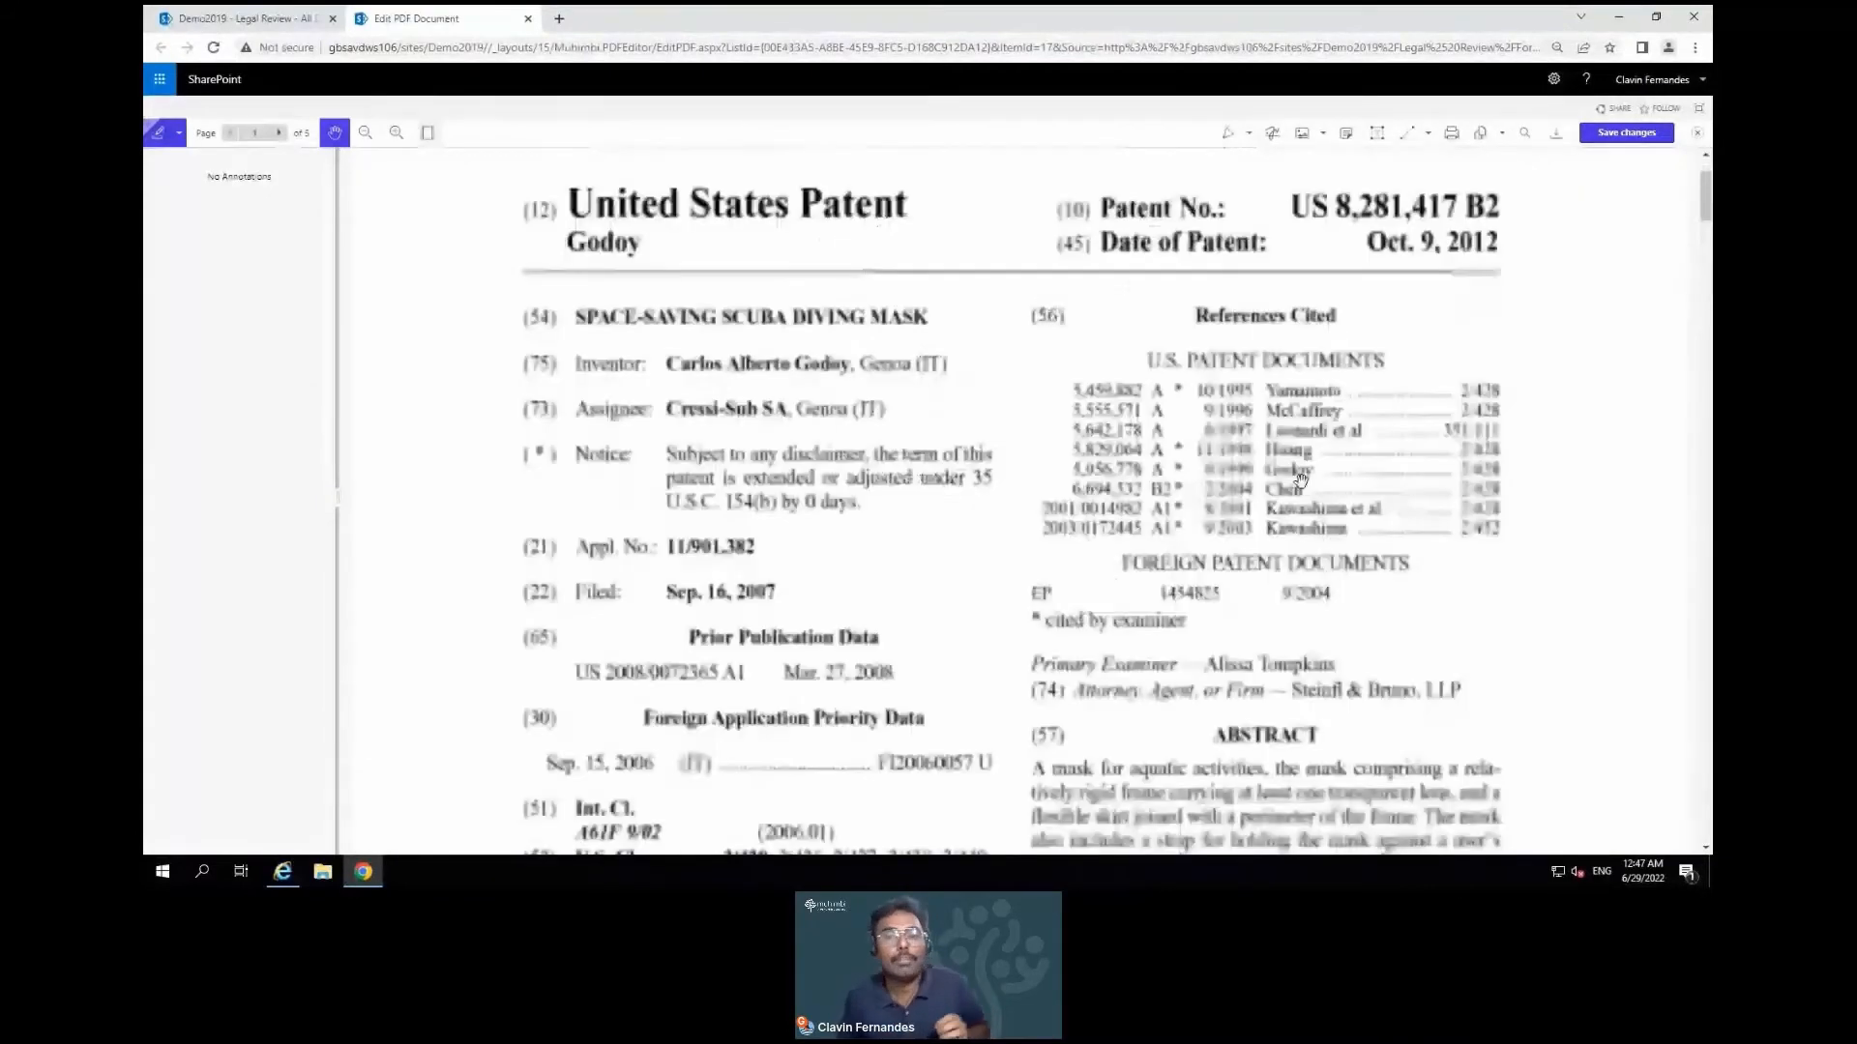
scroll(1262, 558, "down", 1)
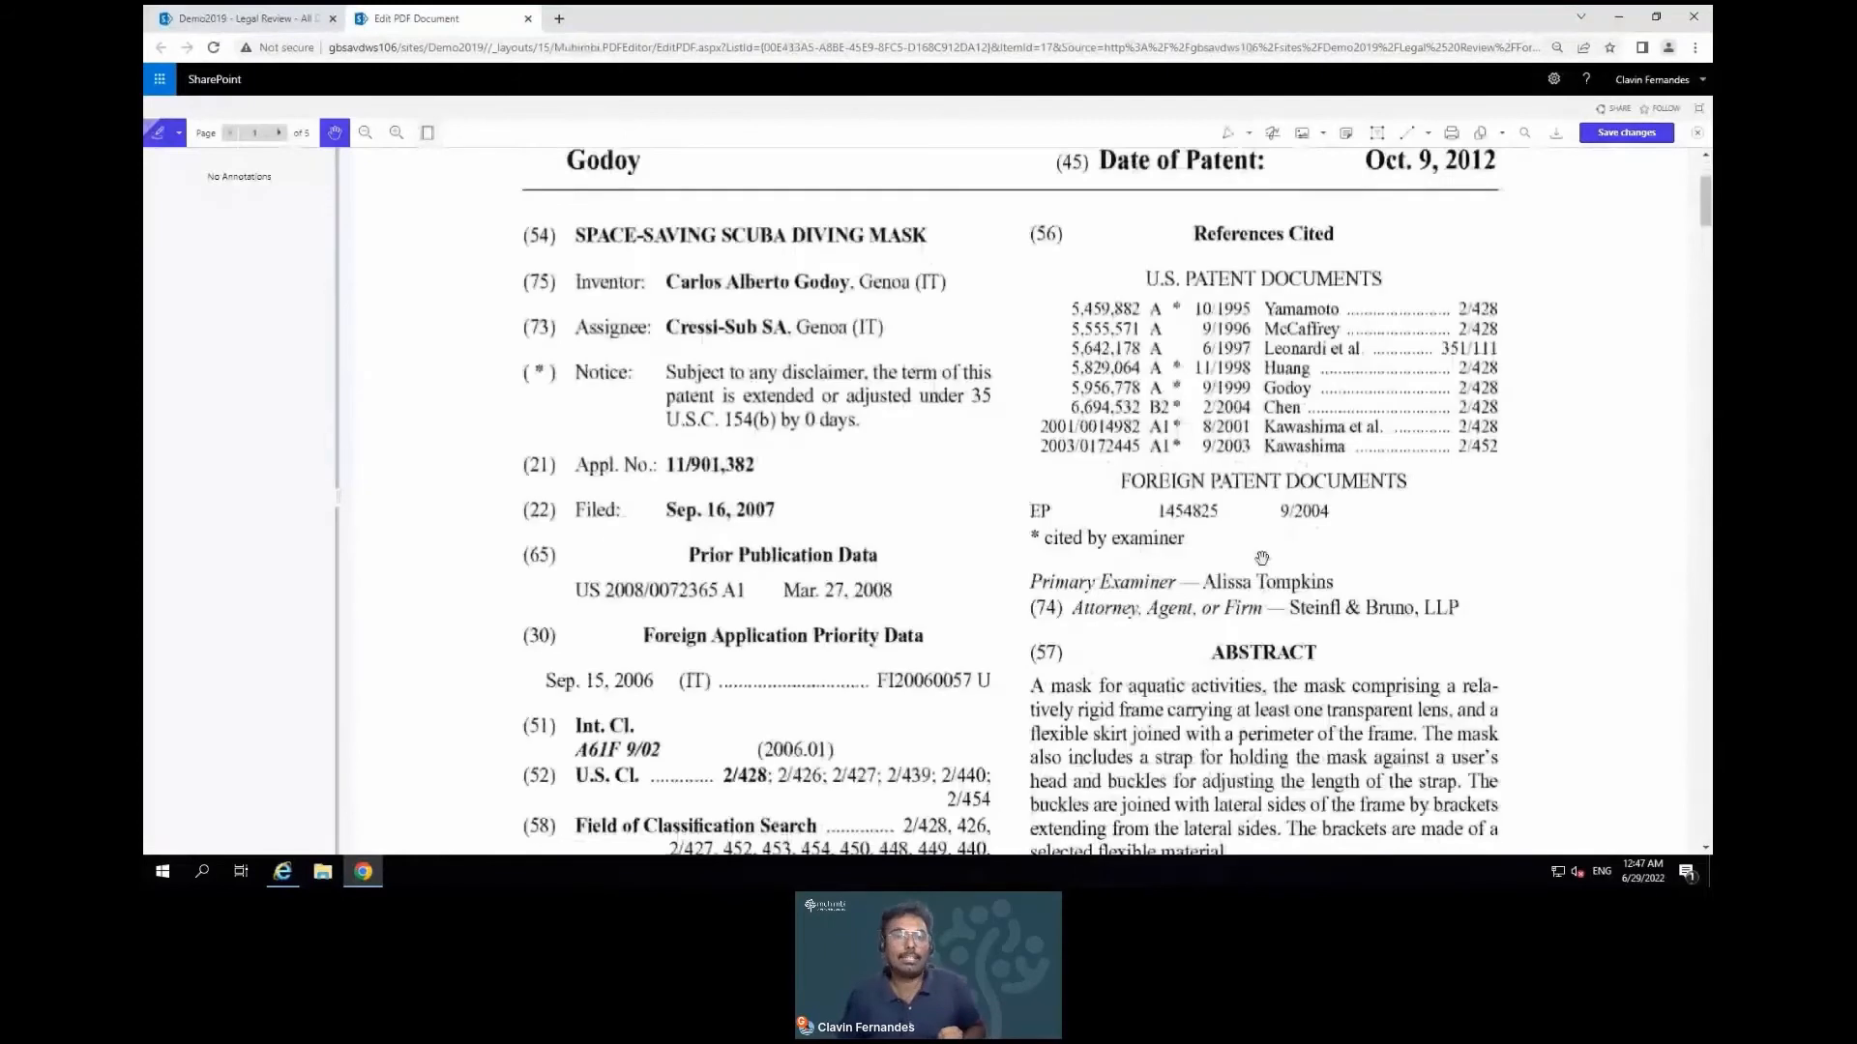
scroll(1262, 558, "down", 1)
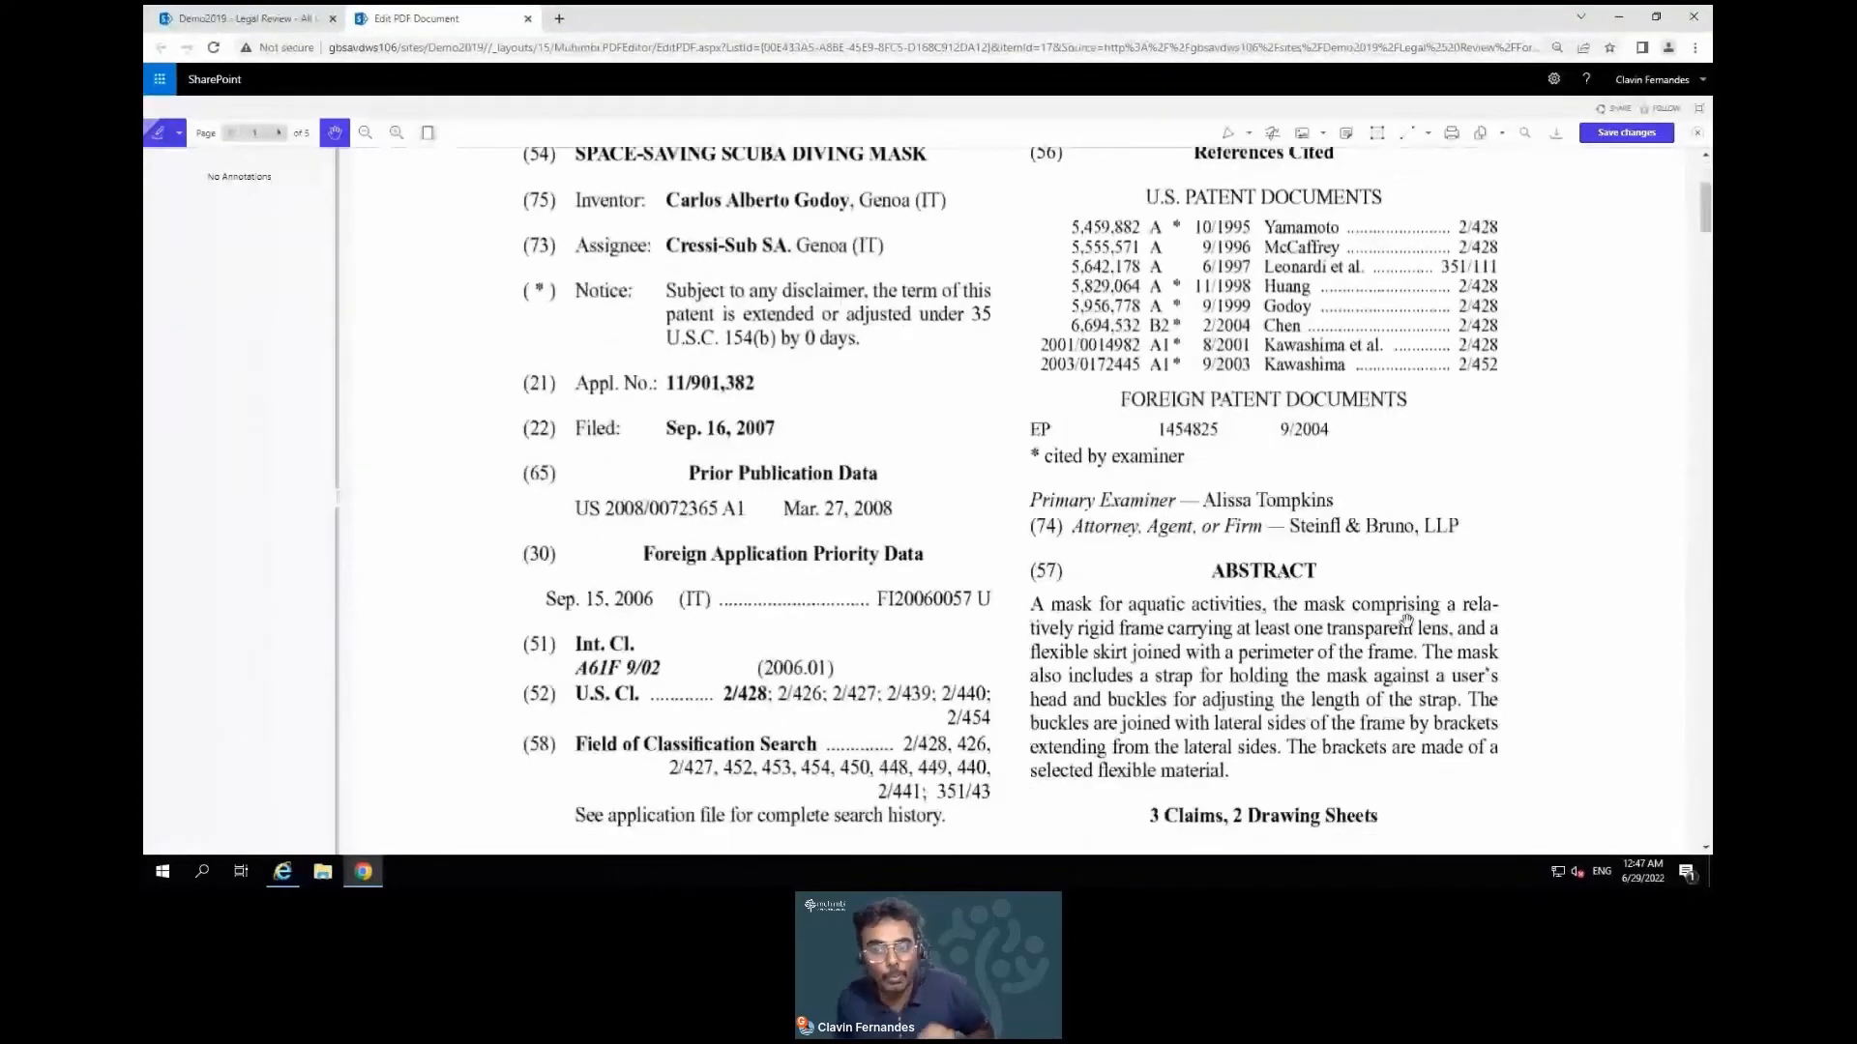
Select the freehand Drawing tool with green as its colour
left_click(1248, 136)
left_click(1179, 170)
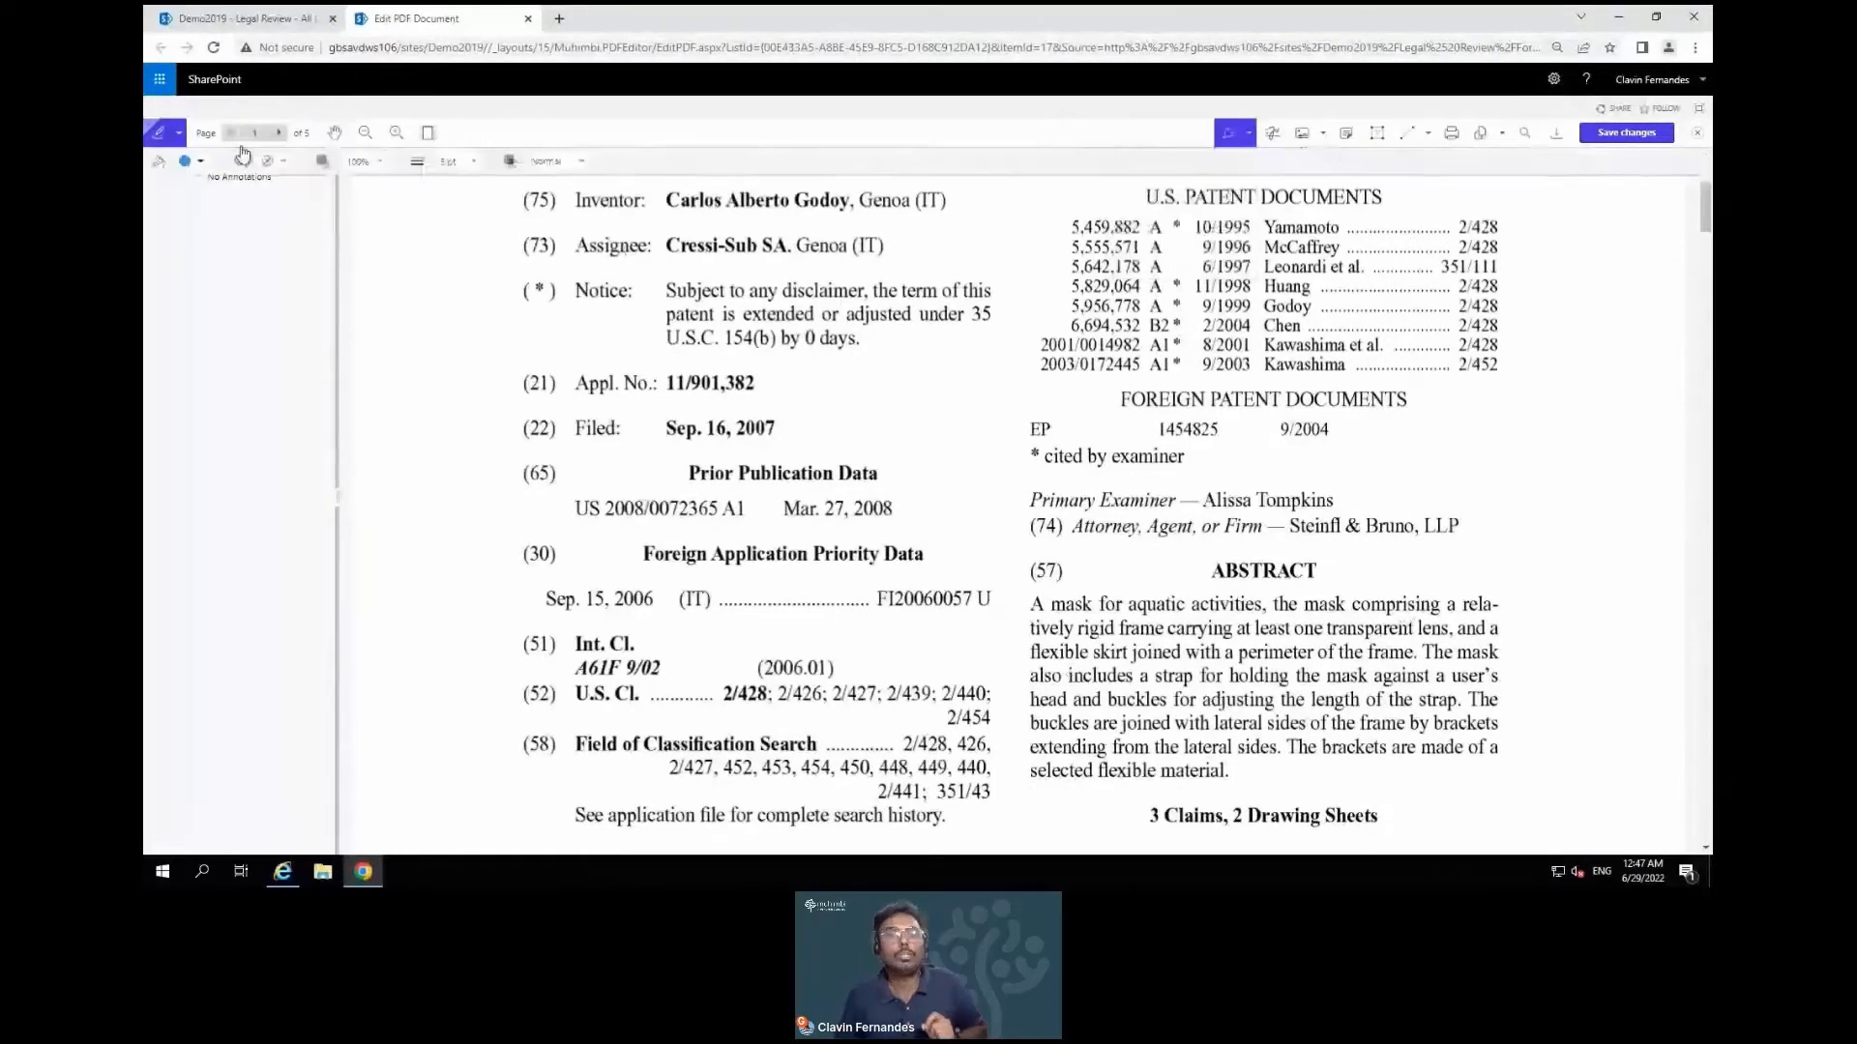
left_click(198, 164)
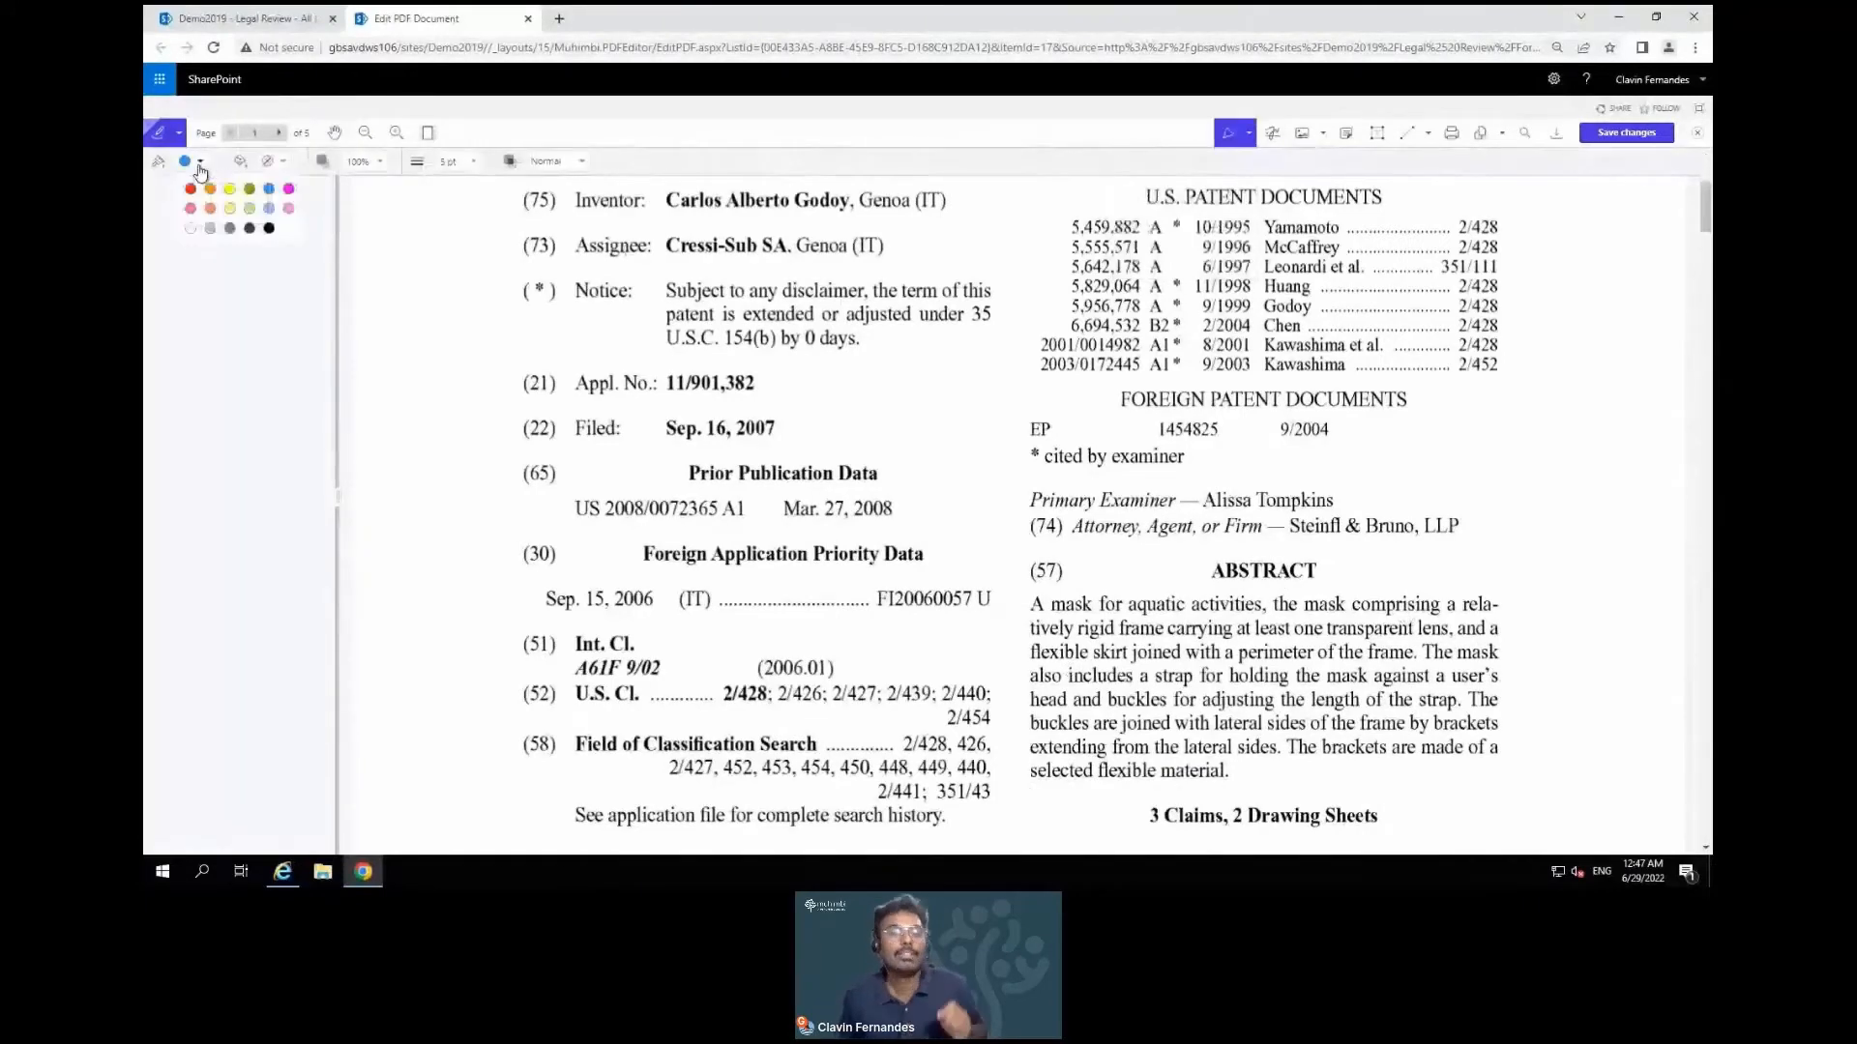
left_click(249, 190)
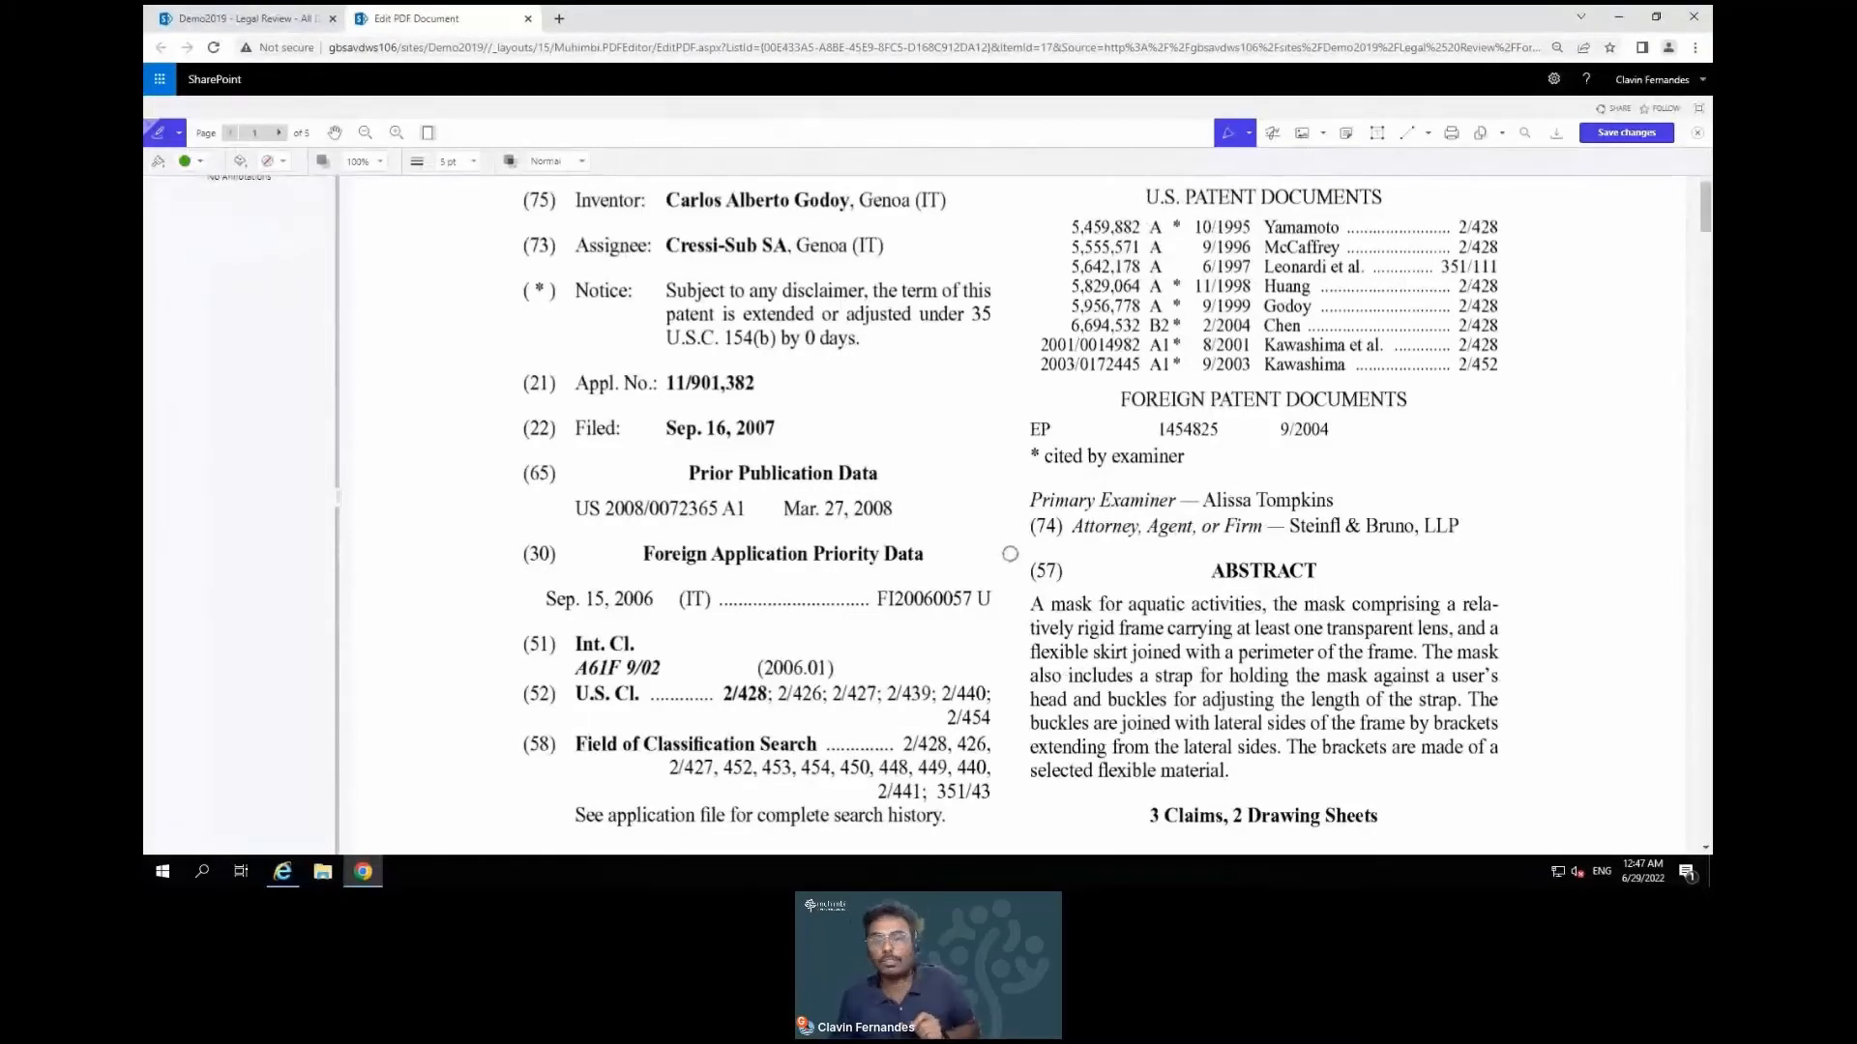
Draw a green outline around the Abstract paragraph and a line in the right margin
mouse_move(1008, 549)
left_mouse_down()
mouse_move(1011, 803)
mouse_move(1529, 782)
mouse_move(1527, 547)
mouse_move(1002, 548)
left_mouse_up()
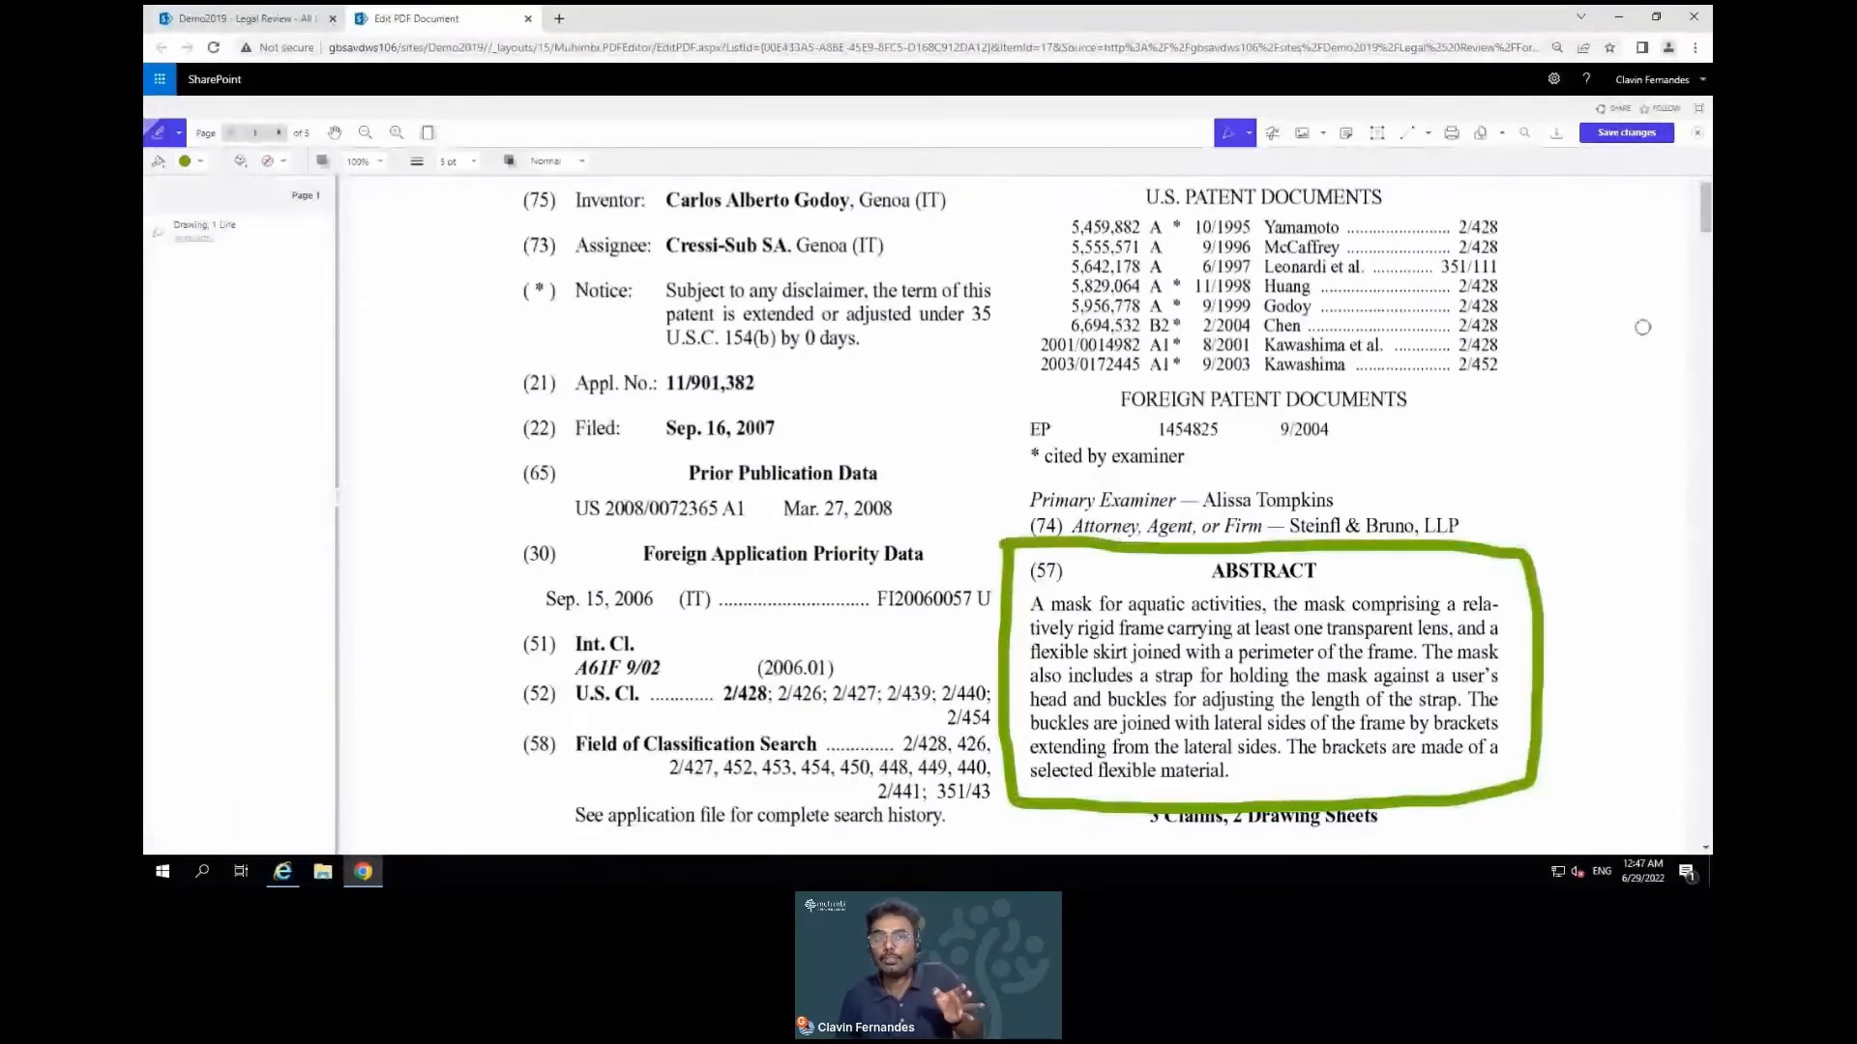
left_click_drag(1639, 275, 1644, 510)
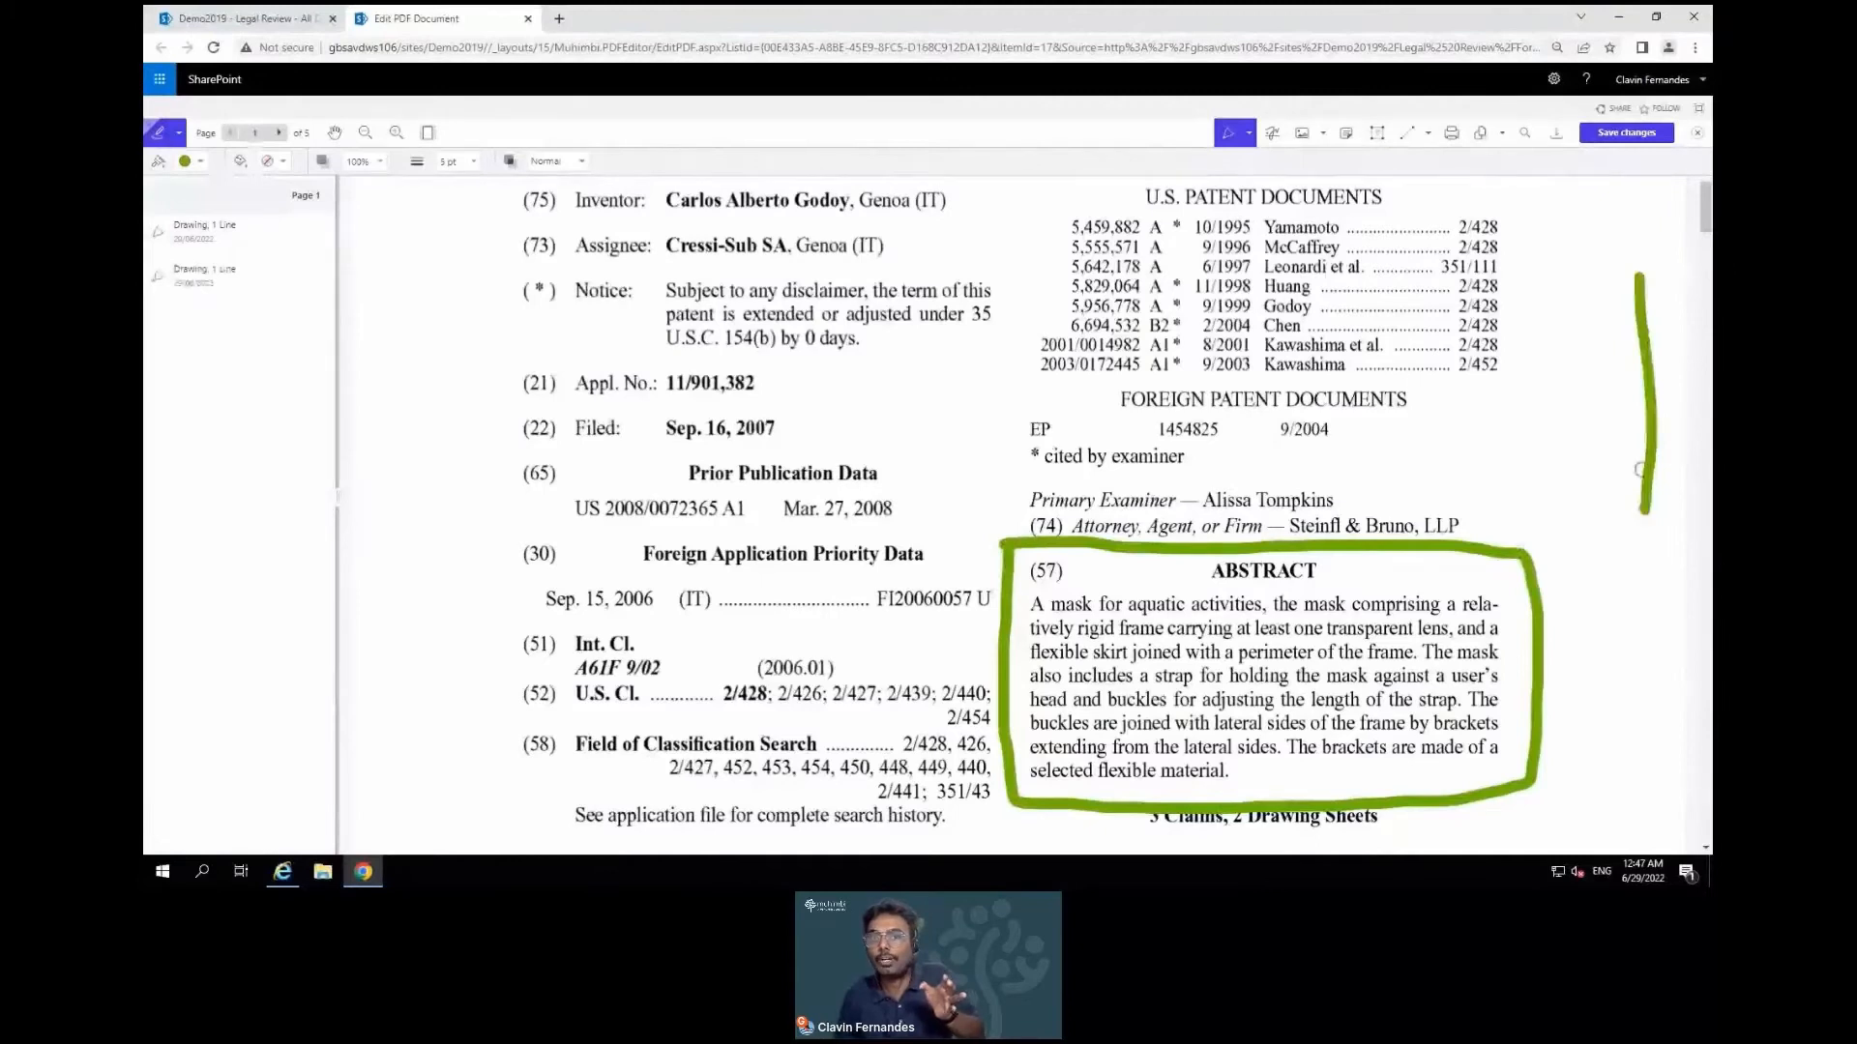
mouse_move(263, 248)
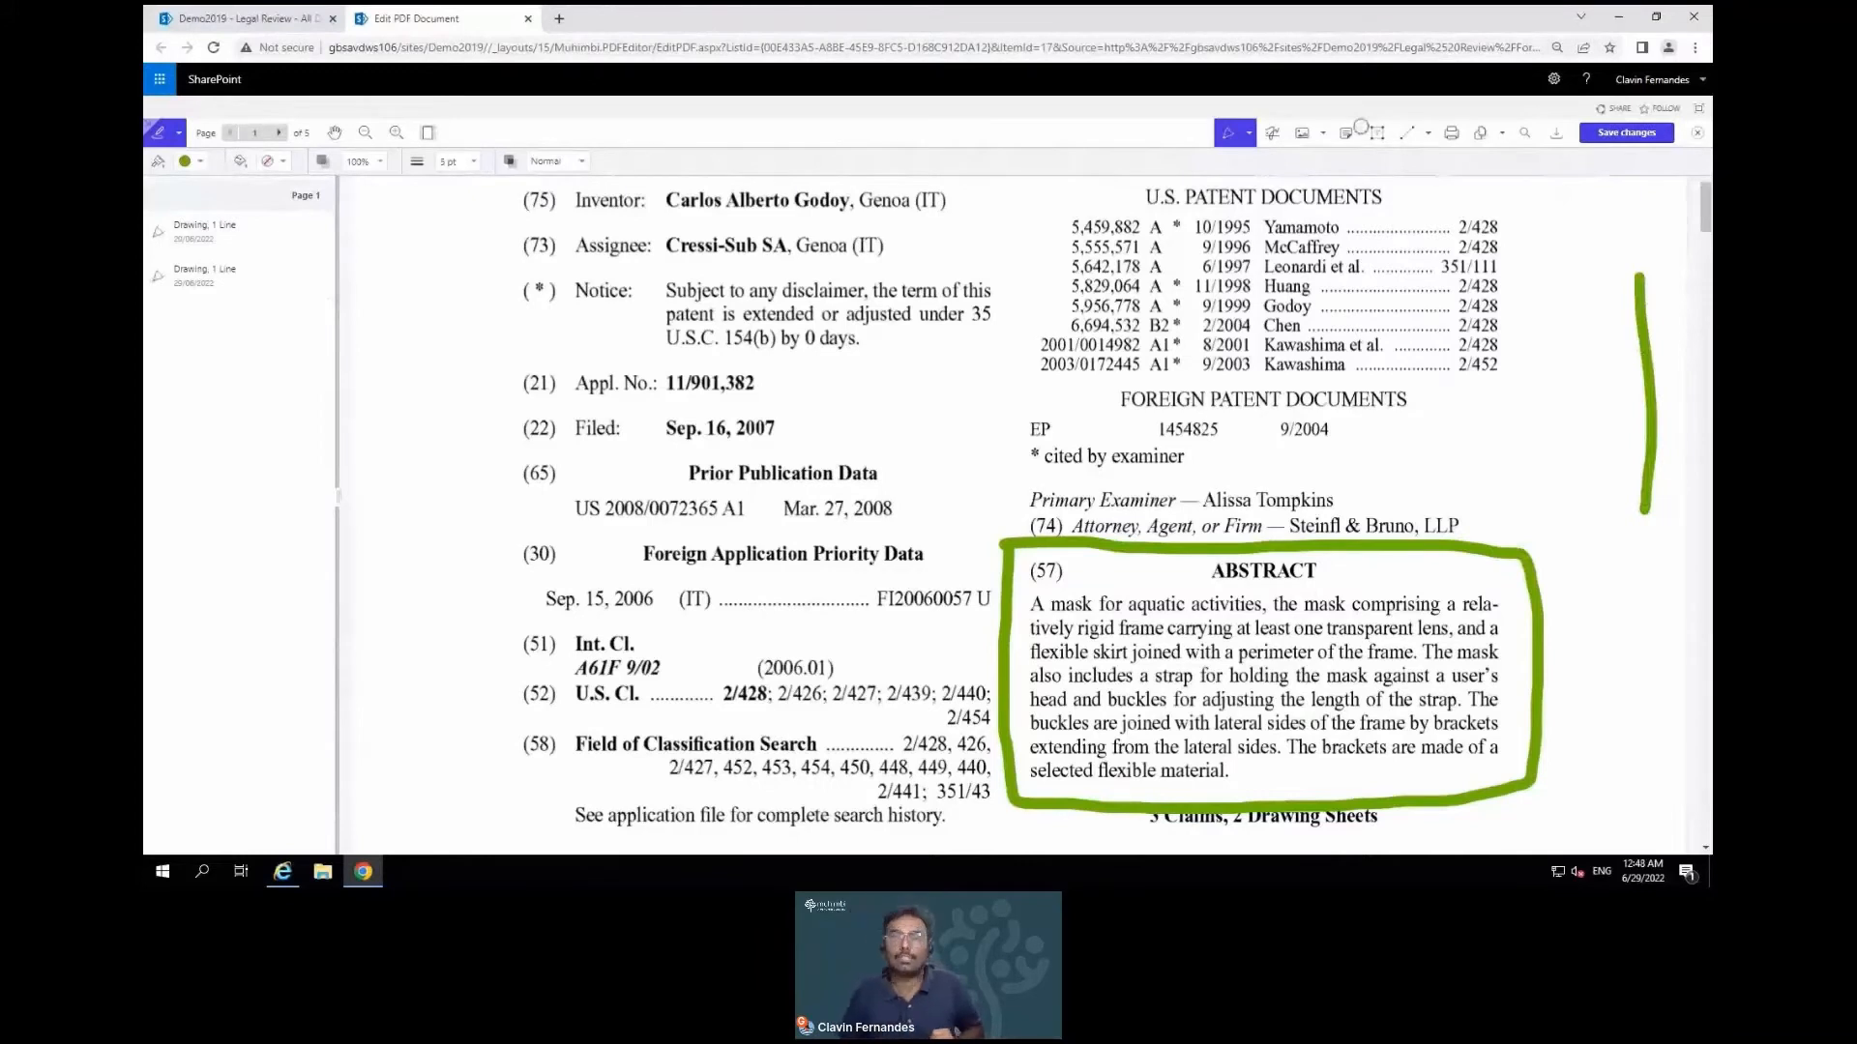
Use the Eraser to rub out part of the green margin line
left_click(1248, 133)
left_click(1190, 226)
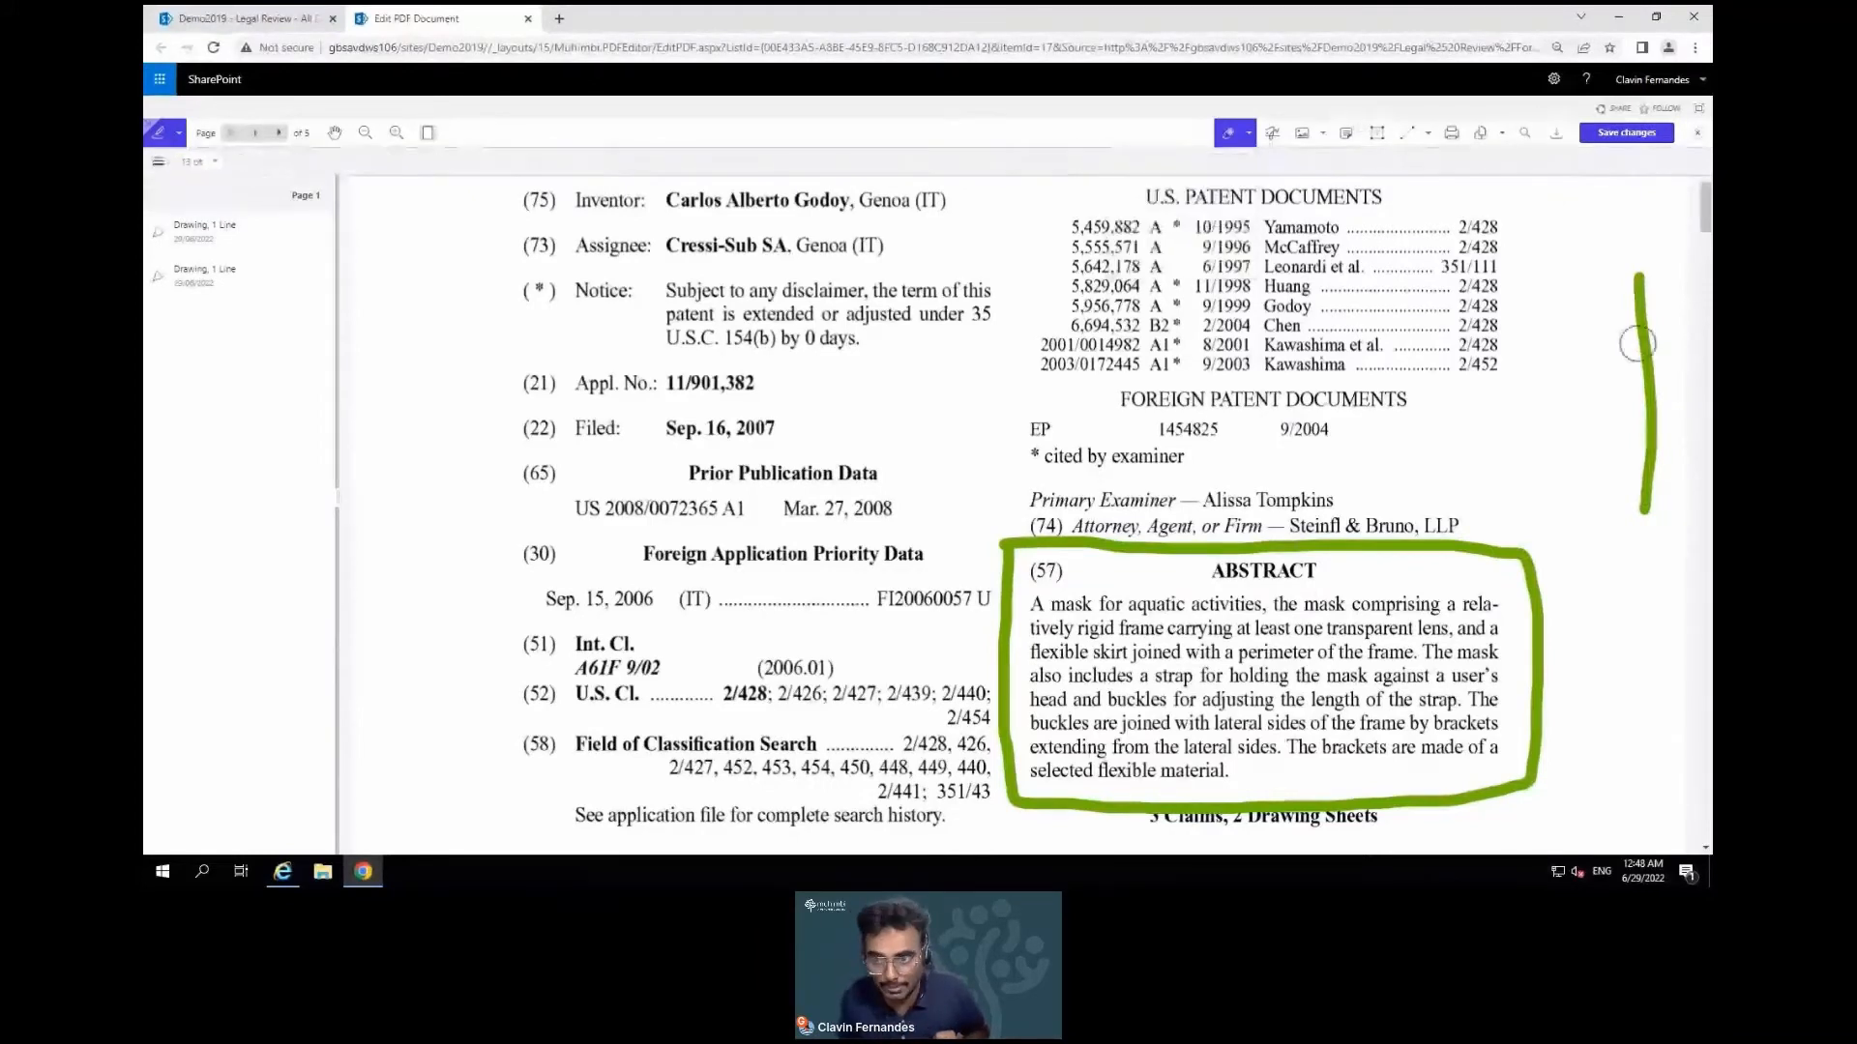
mouse_move(1639, 341)
left_mouse_down()
mouse_move(1644, 368)
mouse_move(1641, 291)
left_mouse_up()
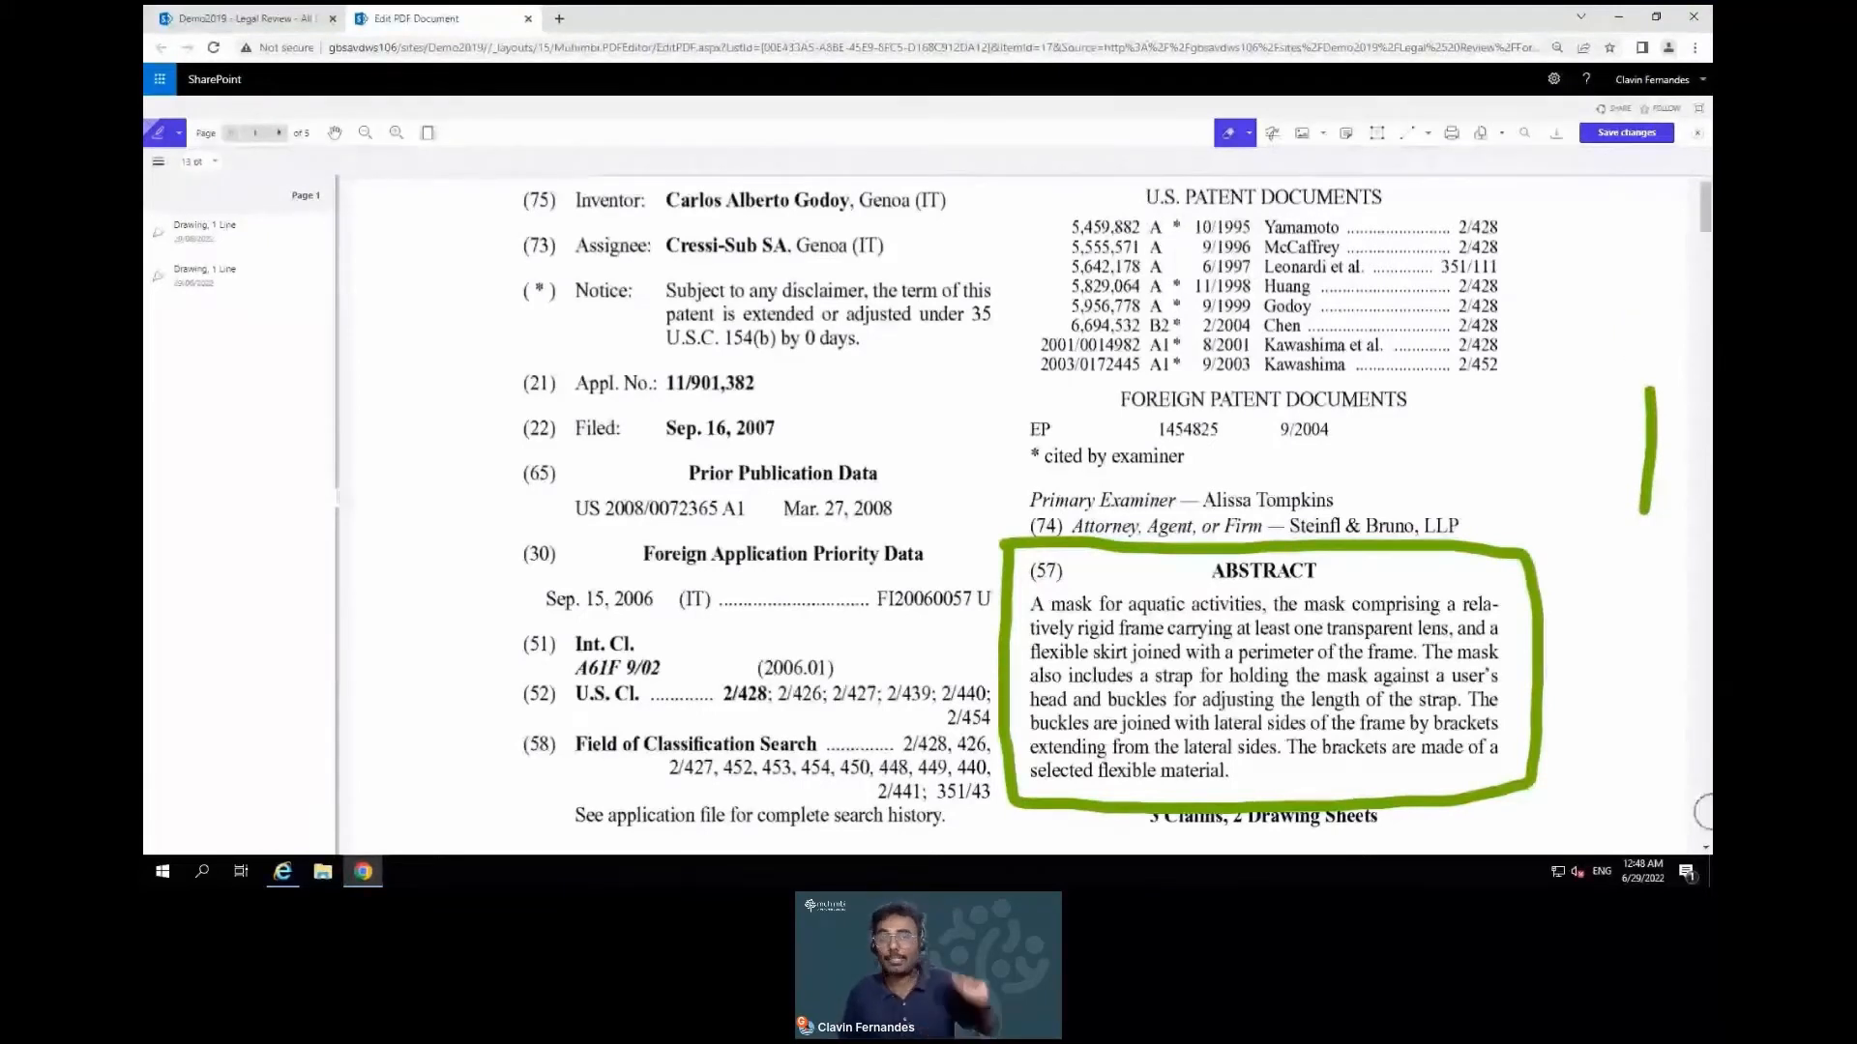
Delete the margin line's Drawing annotation from the annotation list and confirm
mouse_move(312, 287)
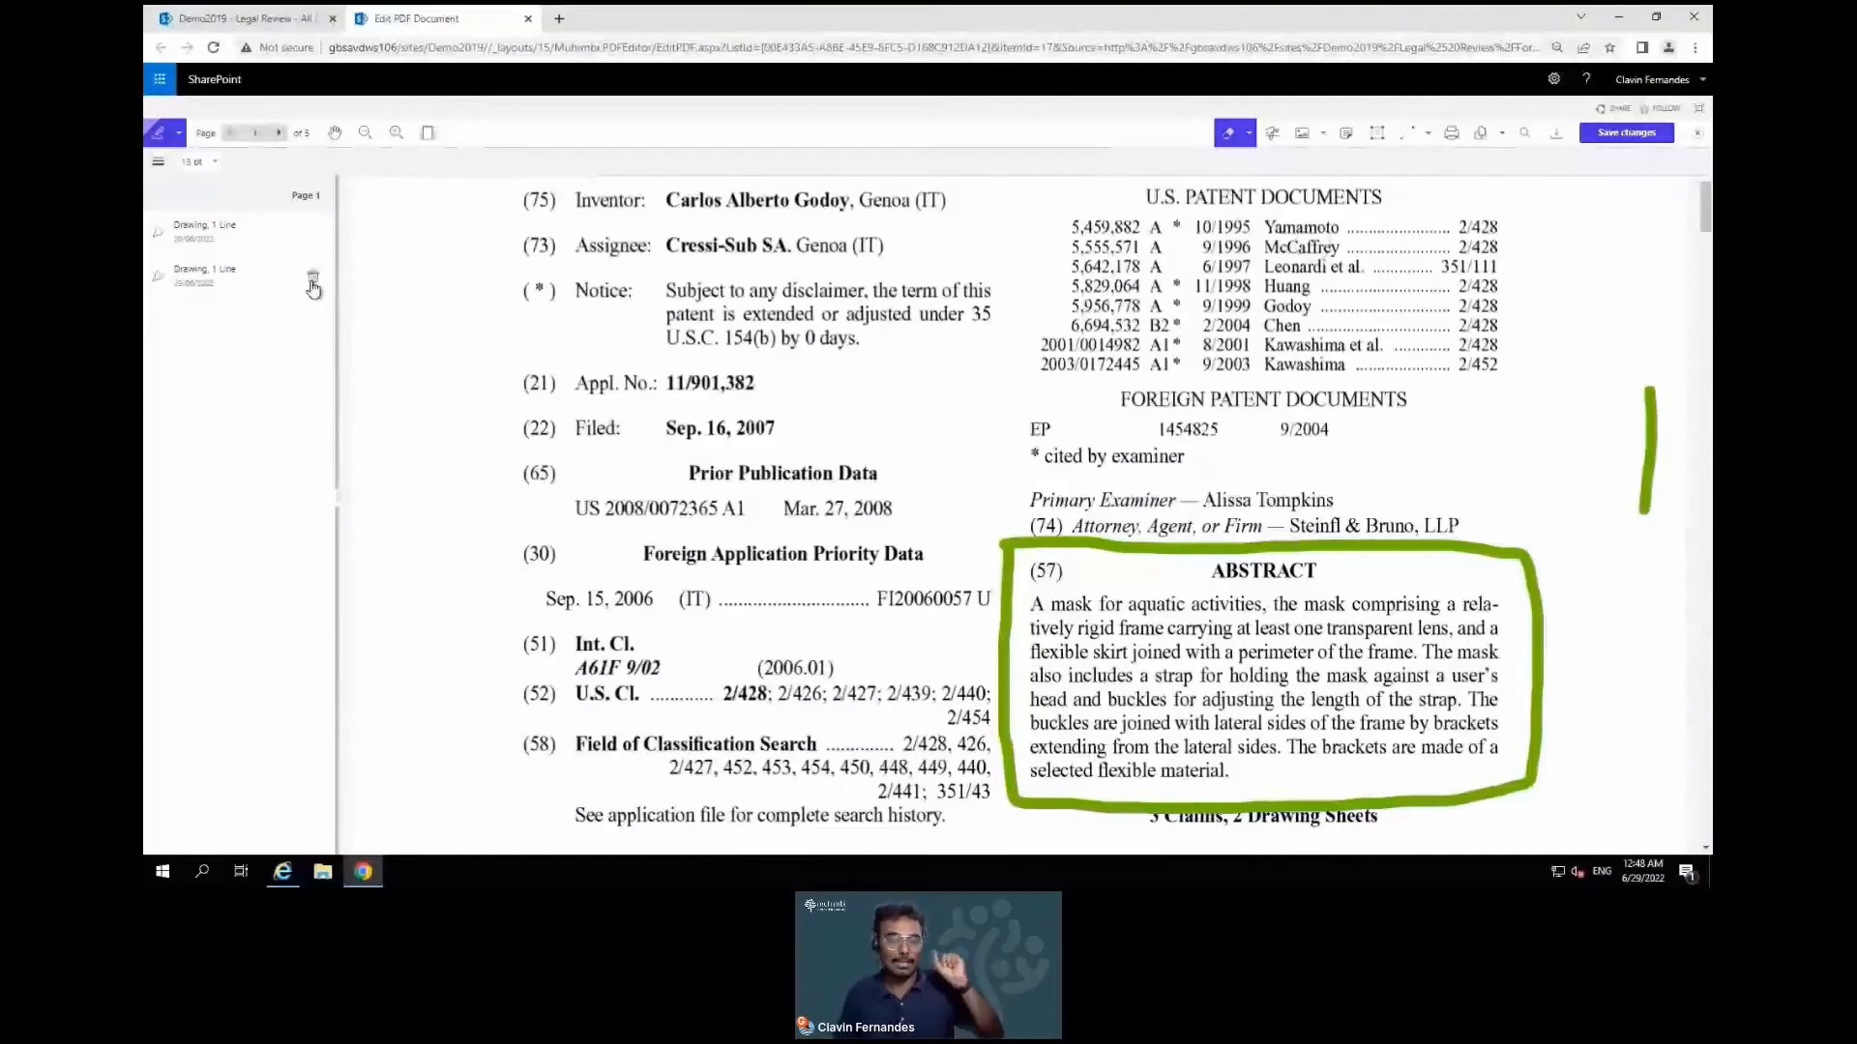
left_click(312, 280)
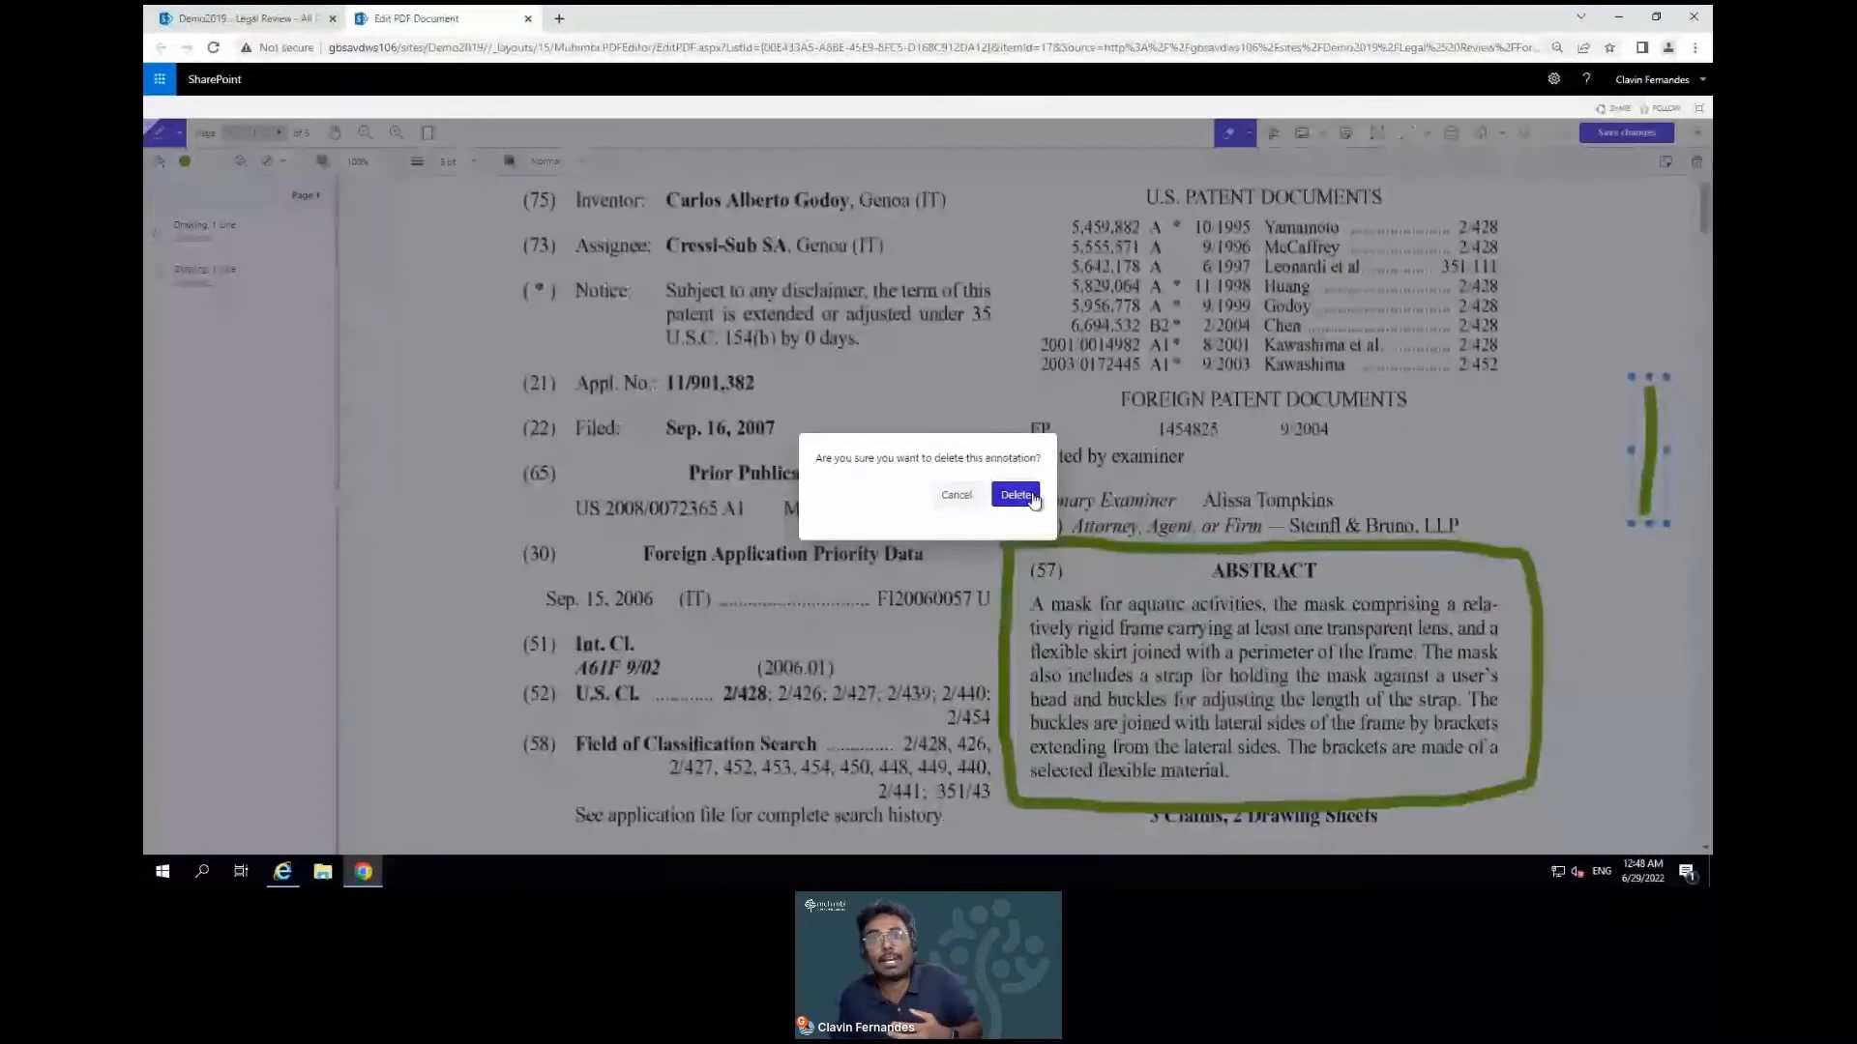
left_click(1016, 495)
left_click(1248, 132)
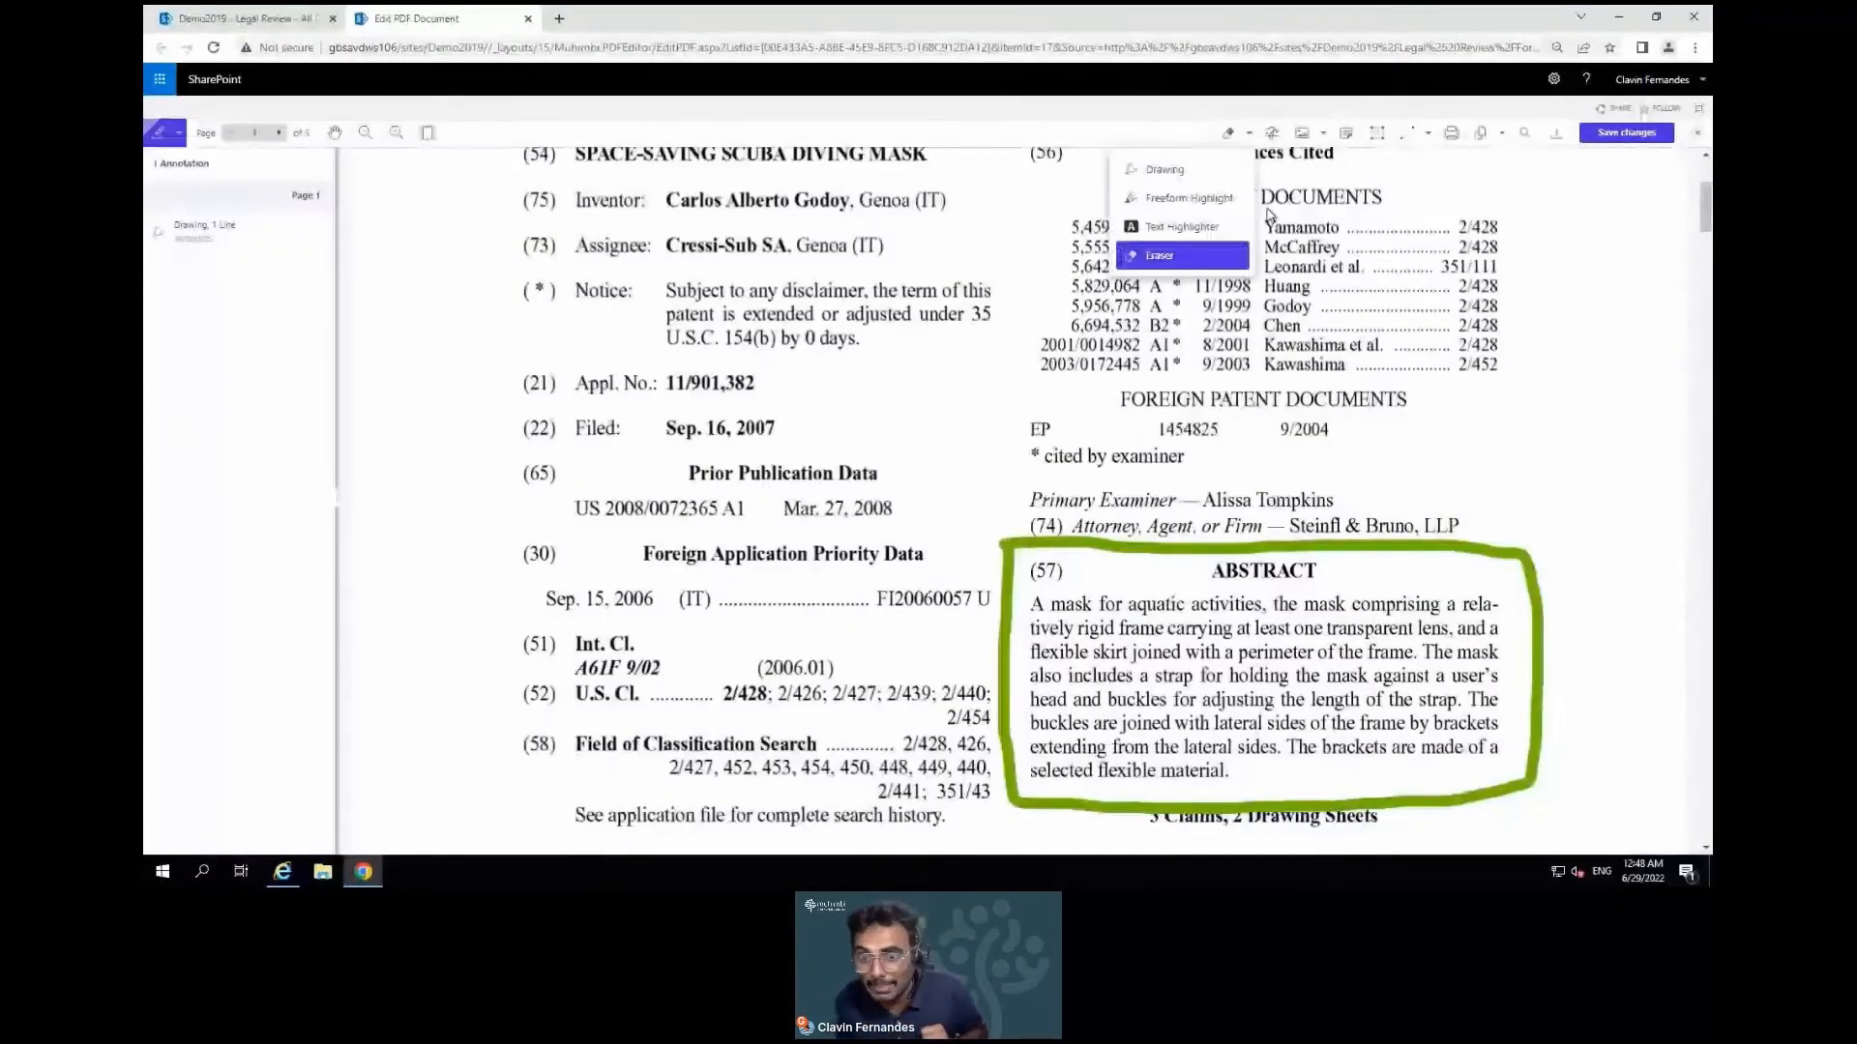
Scribble a yellow freeform highlight over the Abstract text, then fit the page in view
left_click(1188, 197)
mouse_move(1030, 604)
left_mouse_down()
mouse_move(1103, 638)
mouse_move(1502, 629)
mouse_move(1463, 618)
mouse_move(1462, 709)
mouse_move(1278, 683)
left_mouse_up()
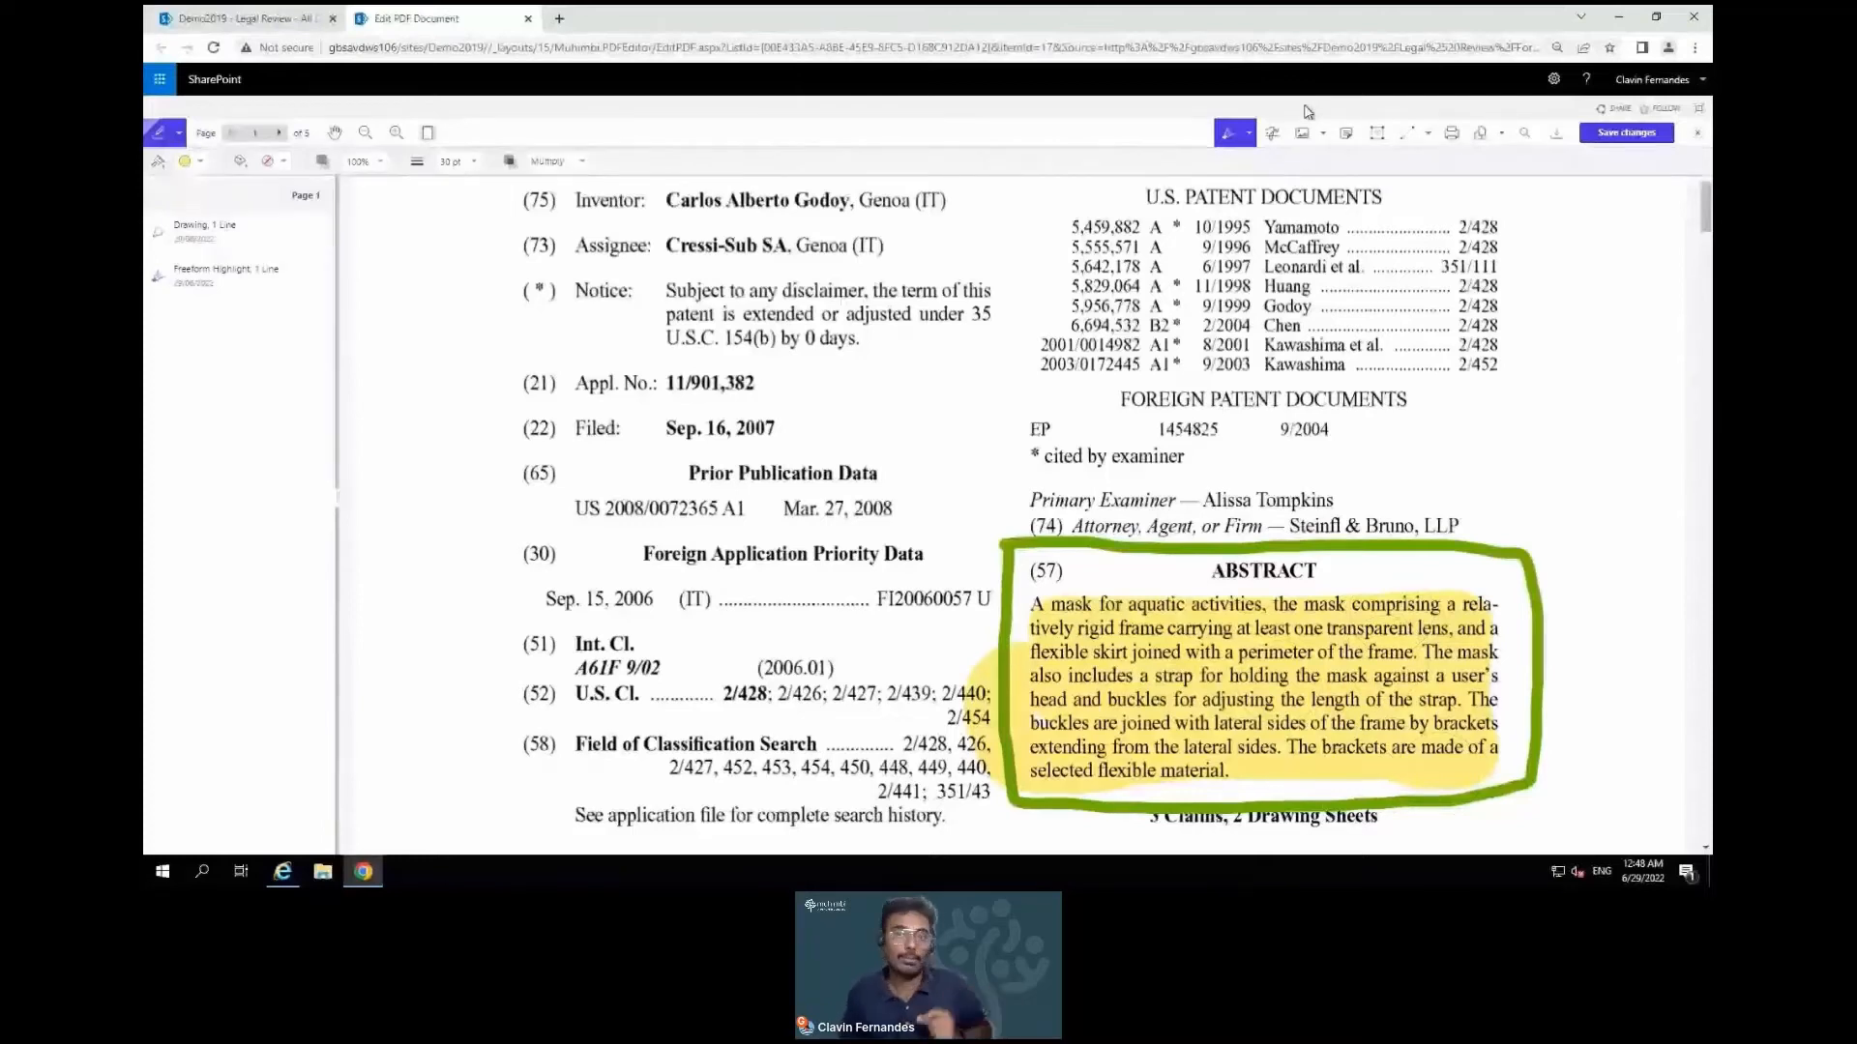
left_click(428, 134)
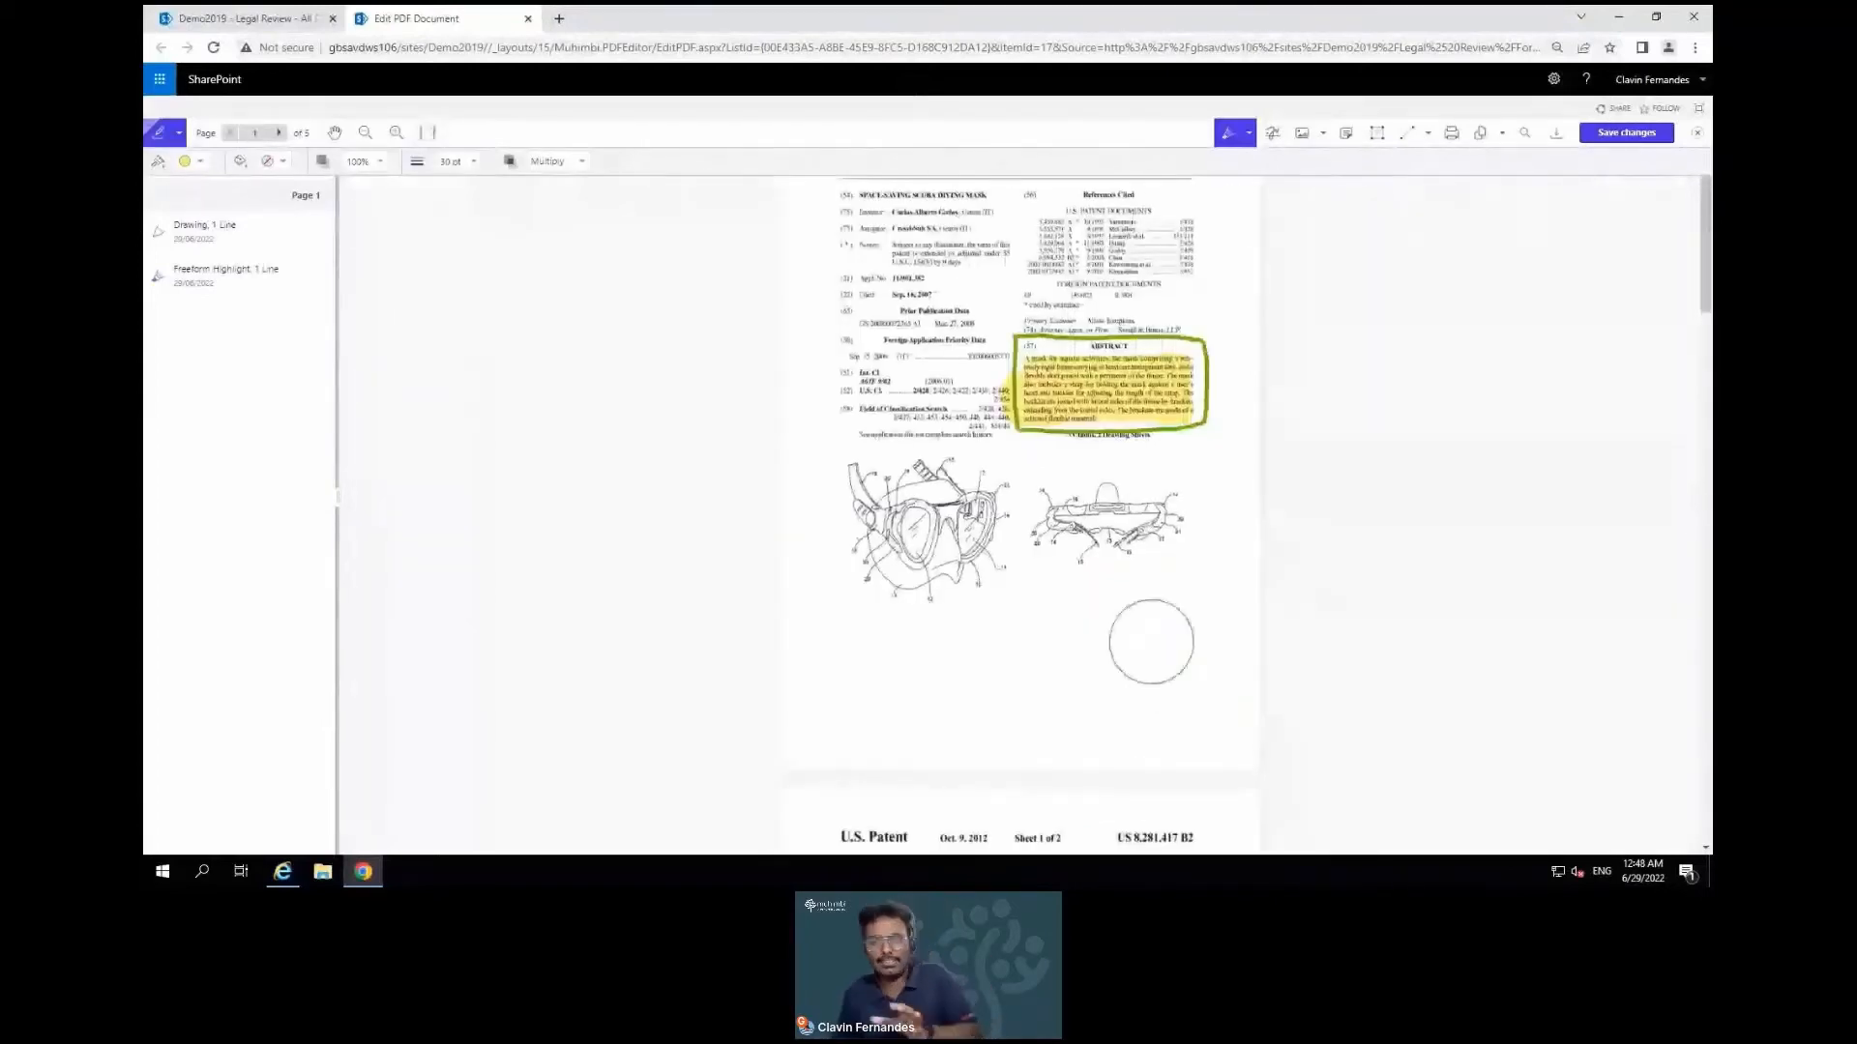
Create a typed signature of the reviewer's name in purple flourished script and place it
left_click(1277, 137)
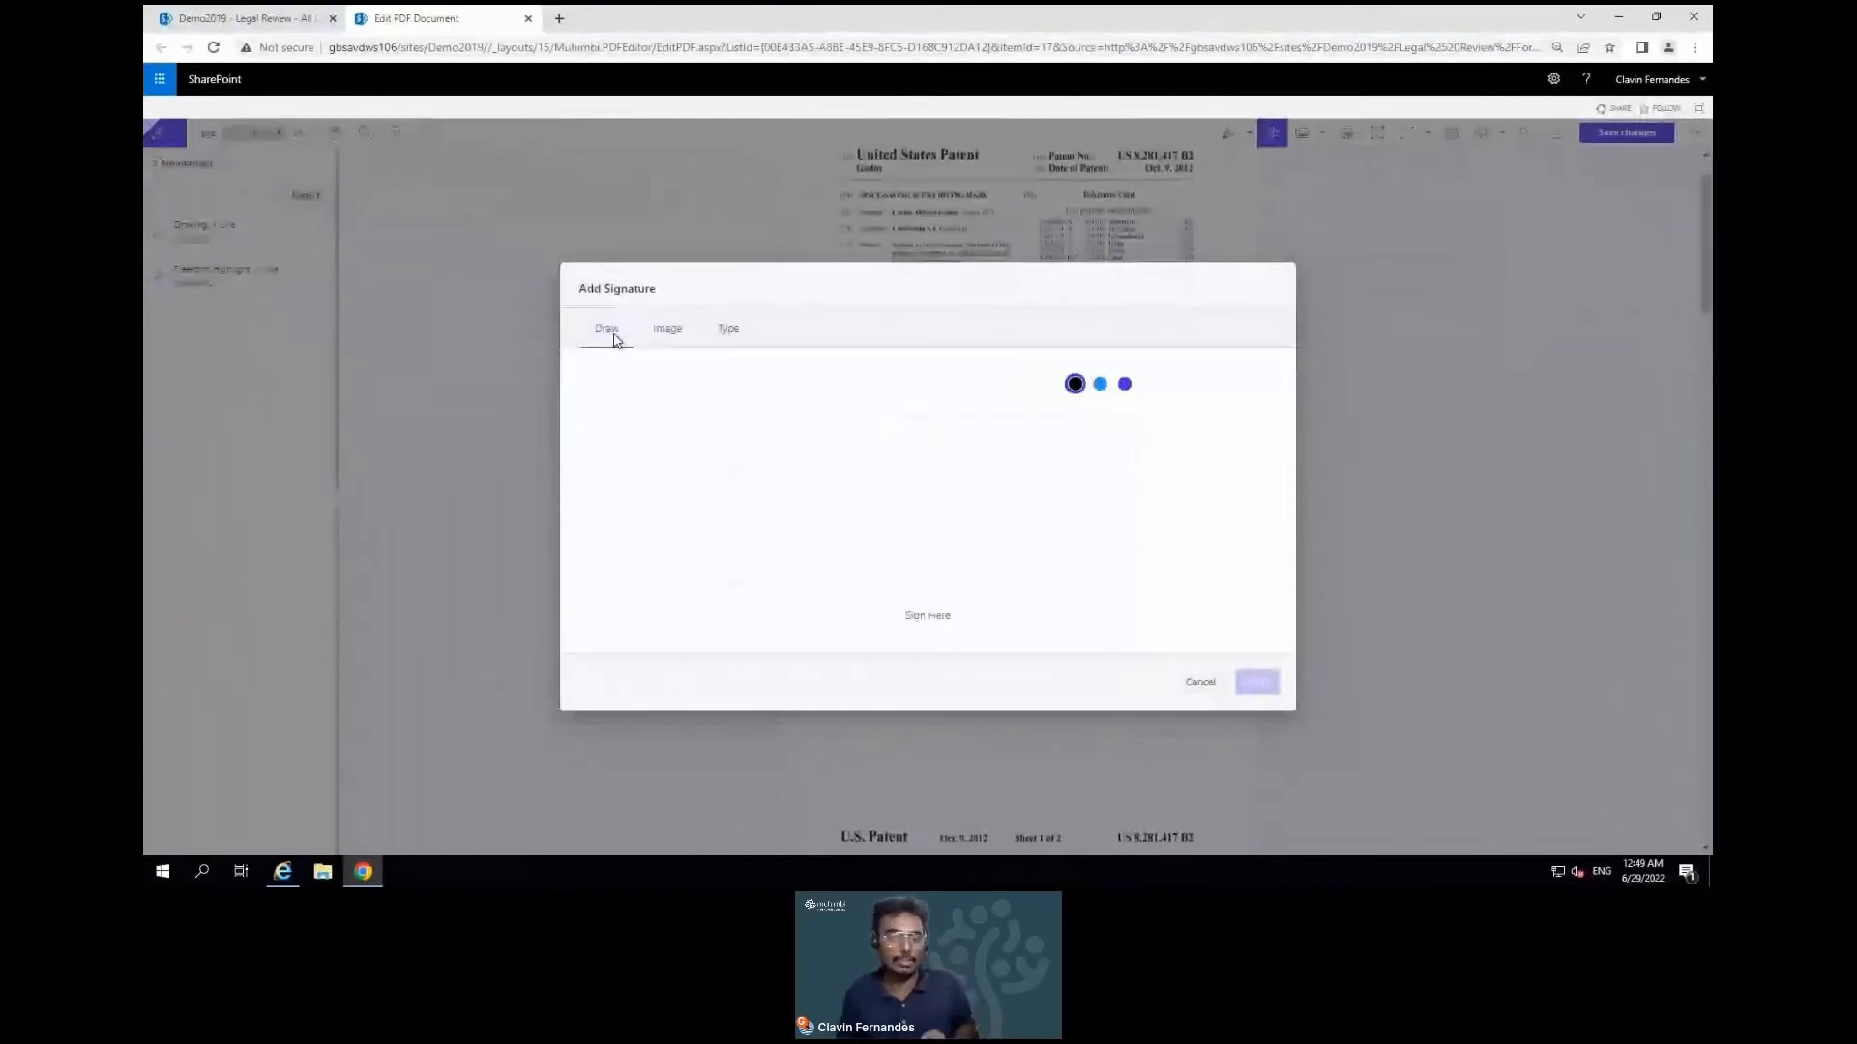
left_click(688, 331)
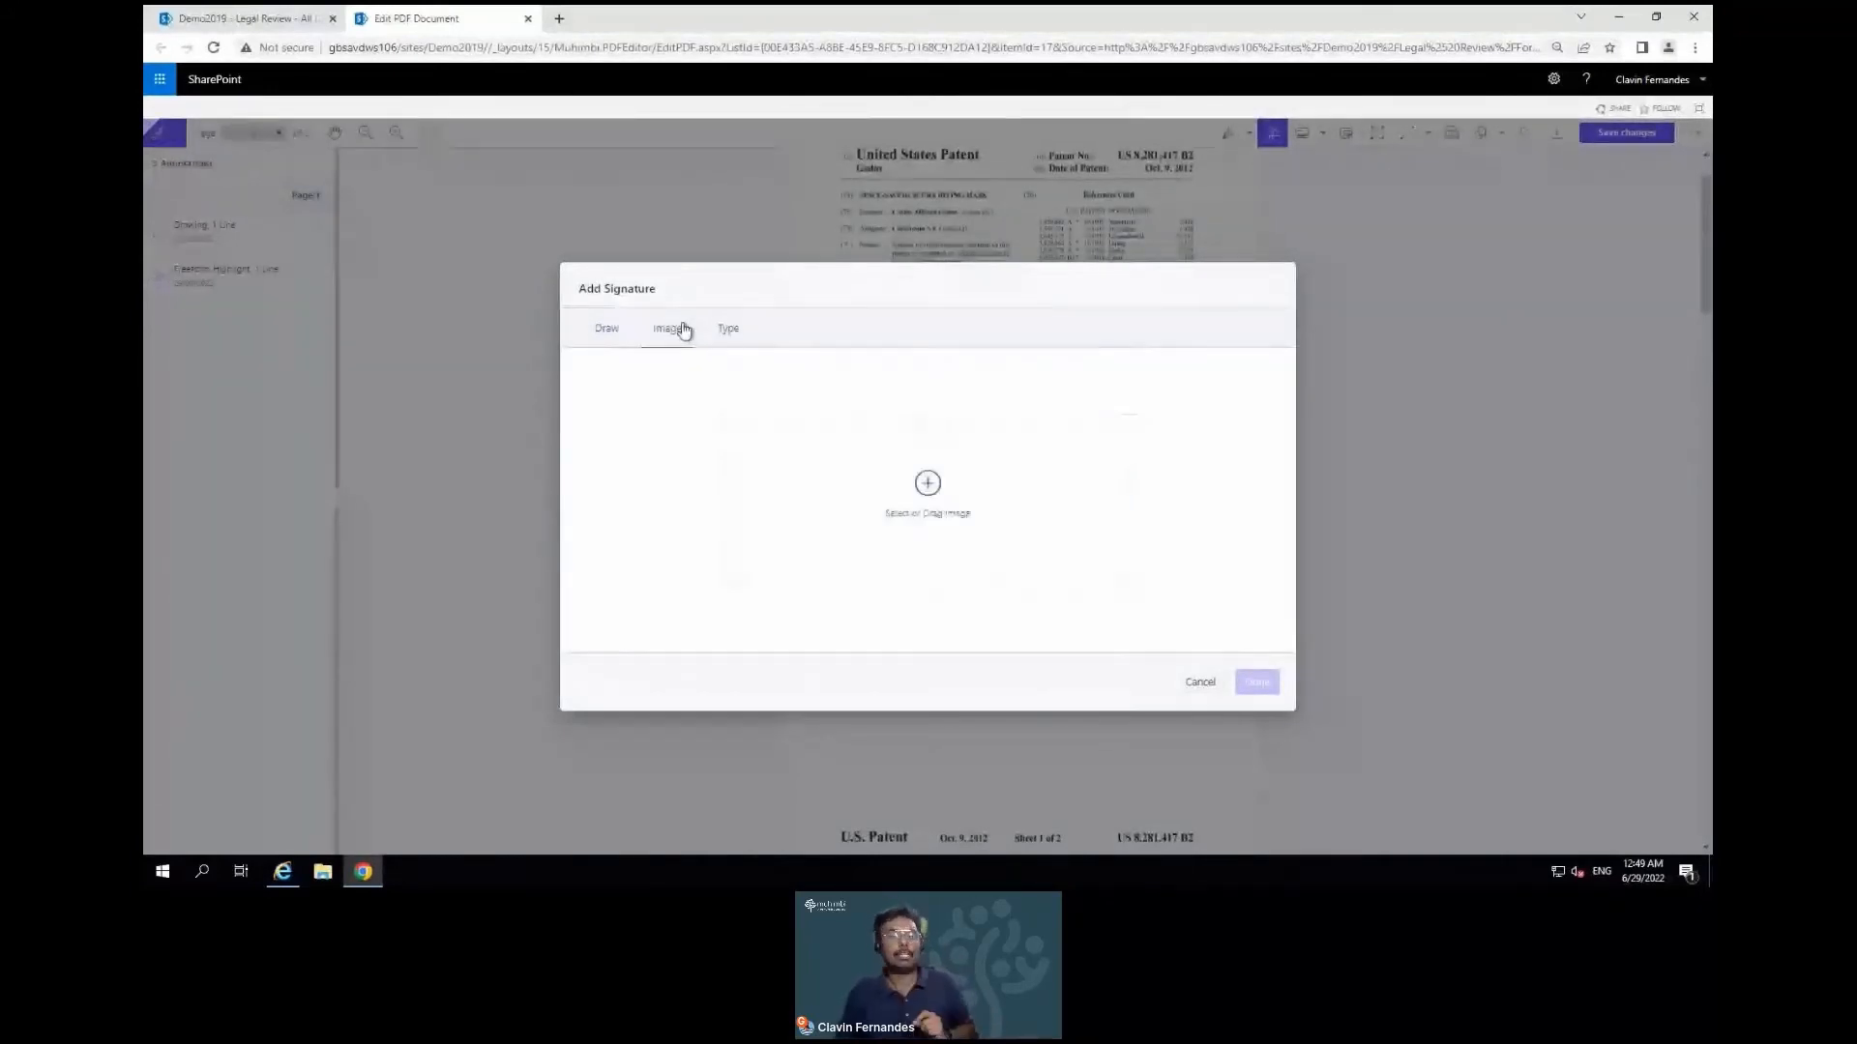
left_click(739, 341)
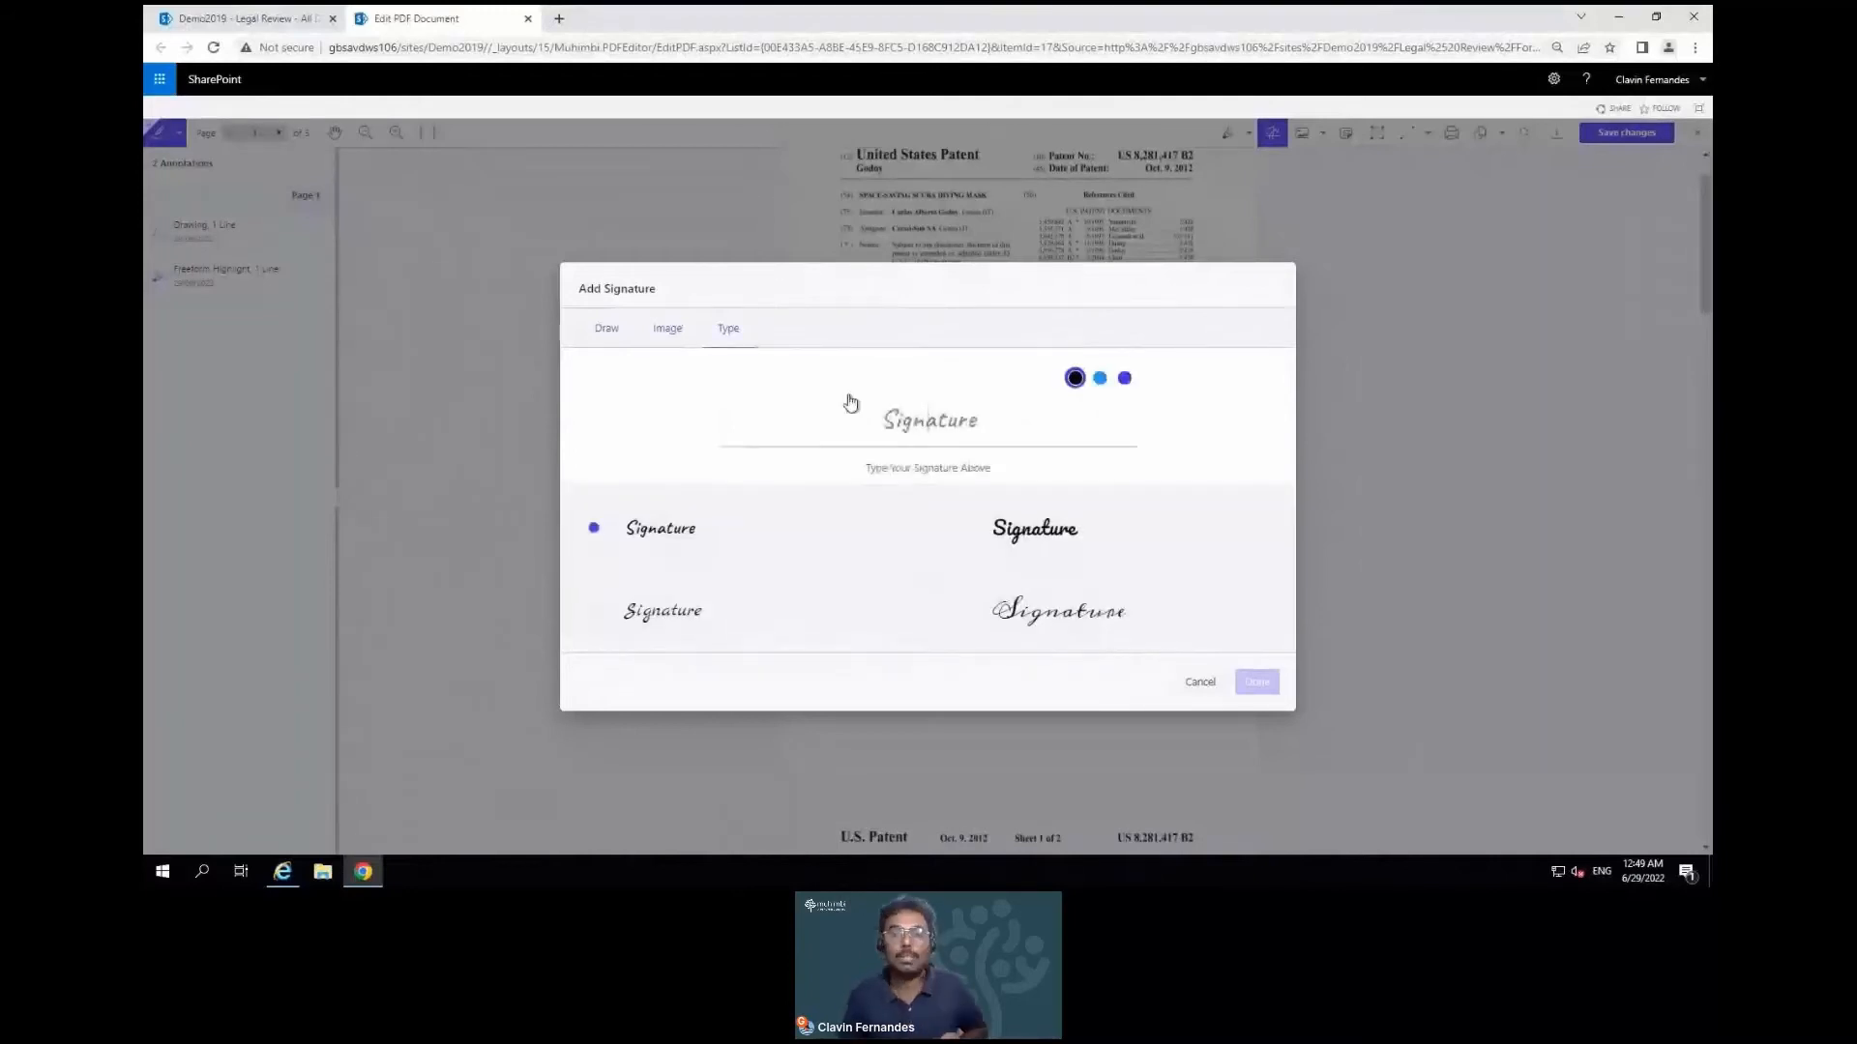
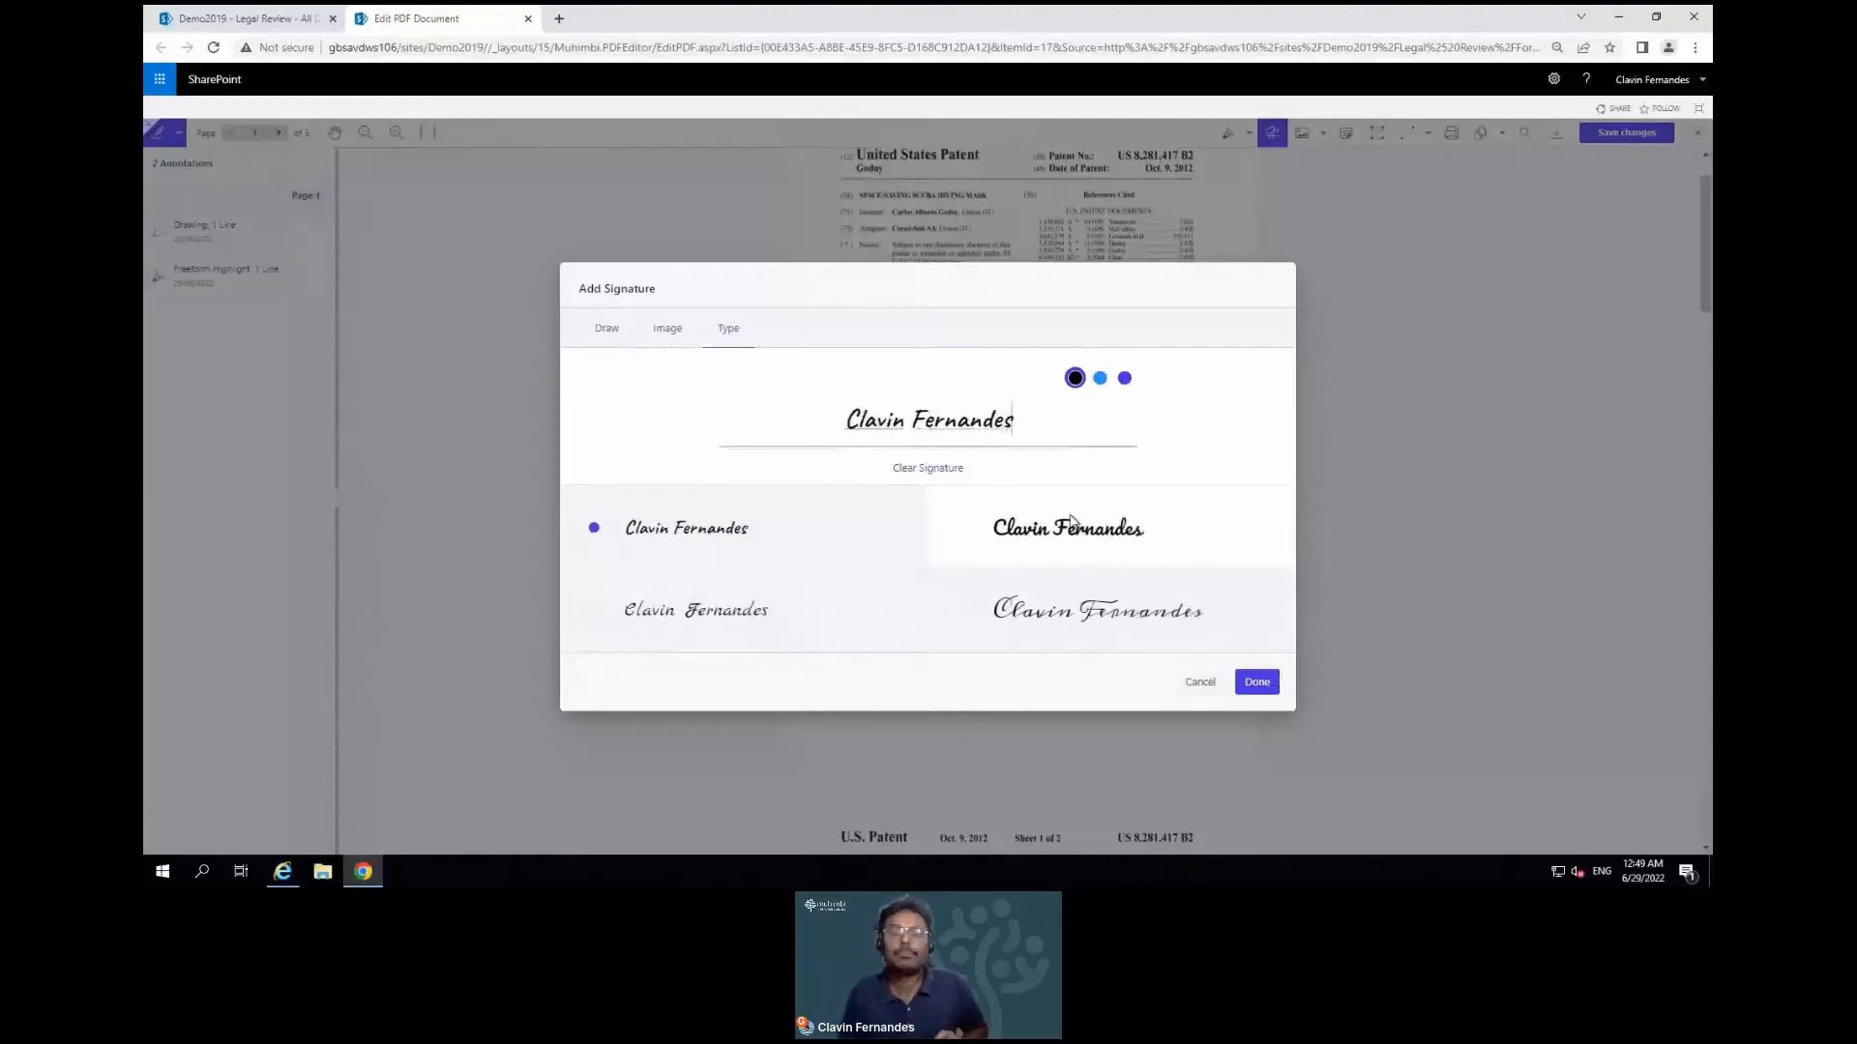
left_click(1125, 380)
left_click(1153, 635)
left_click(1257, 683)
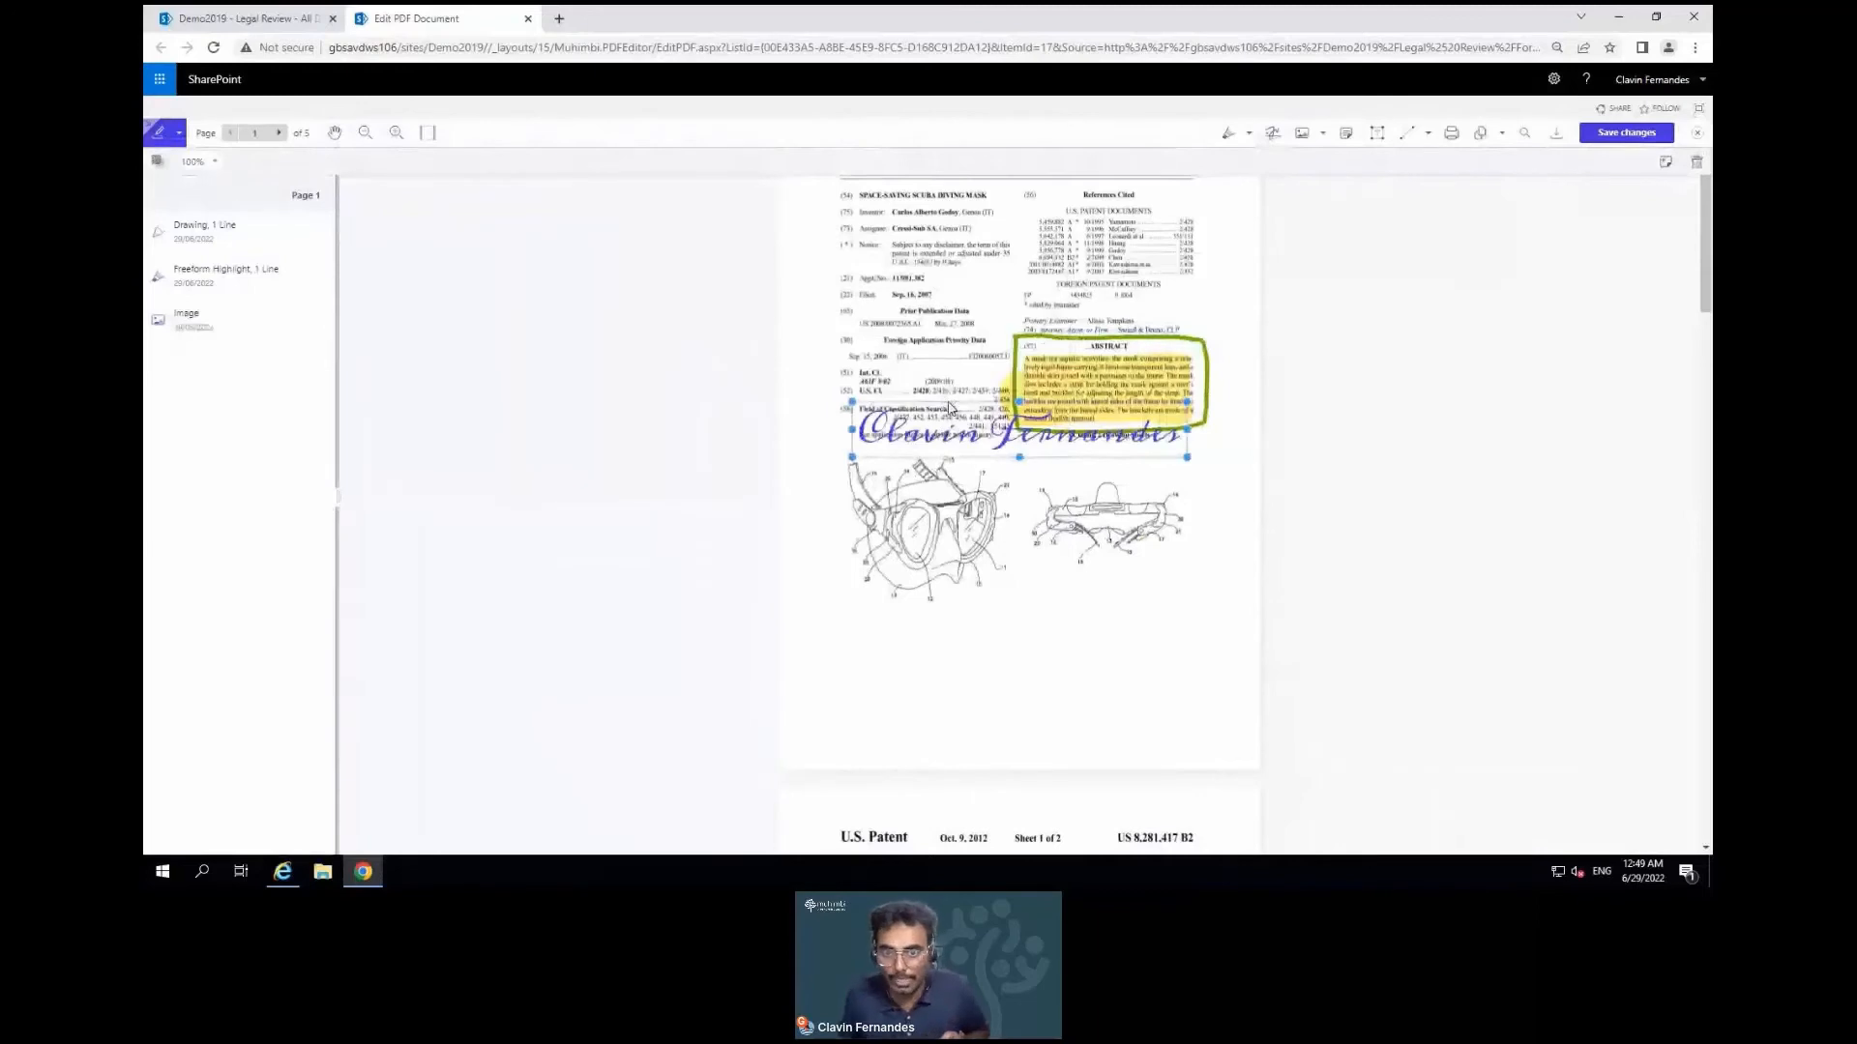
Move the signature lower and shrink it into the bottom-right corner of page 1
mouse_move(950, 422)
left_mouse_down()
mouse_move(980, 683)
mouse_move(1008, 705)
left_mouse_up()
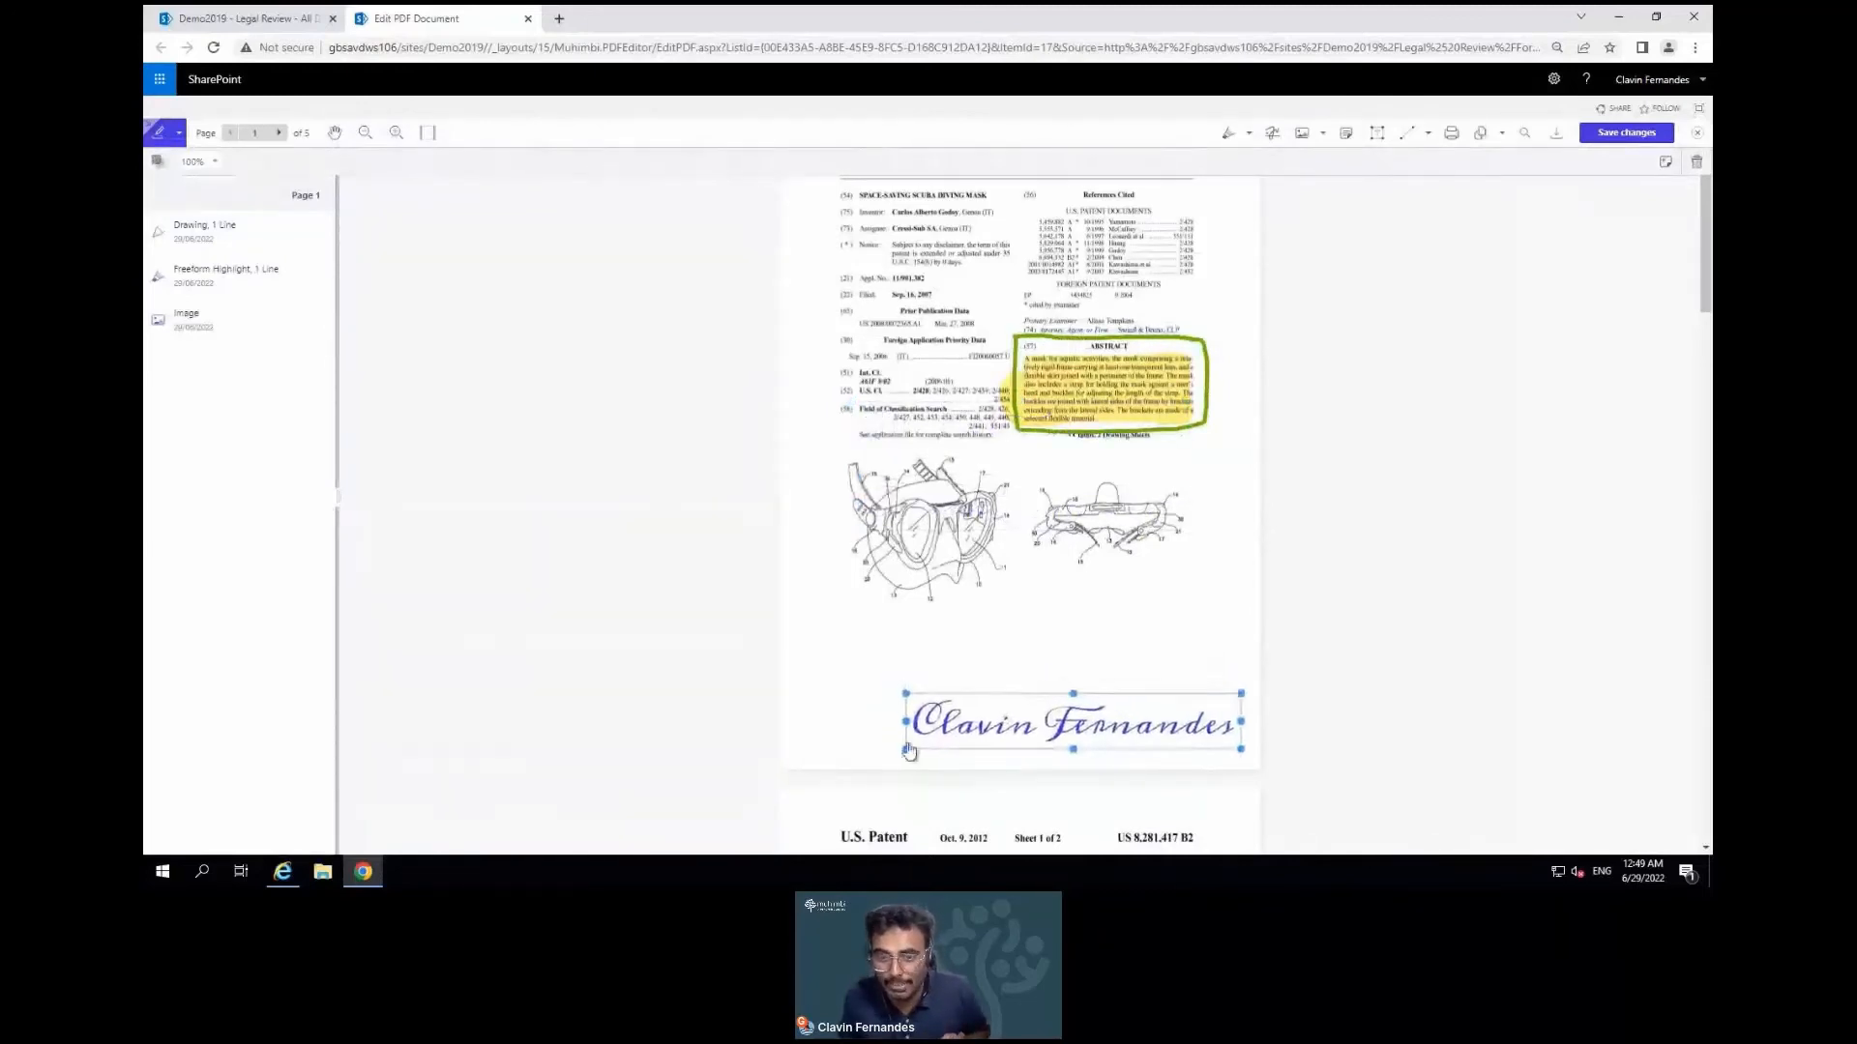
mouse_move(920, 748)
left_mouse_down()
mouse_move(1135, 754)
mouse_move(1106, 755)
mouse_move(1134, 707)
mouse_move(1131, 724)
left_mouse_up()
left_click(1139, 691)
mouse_move(198, 324)
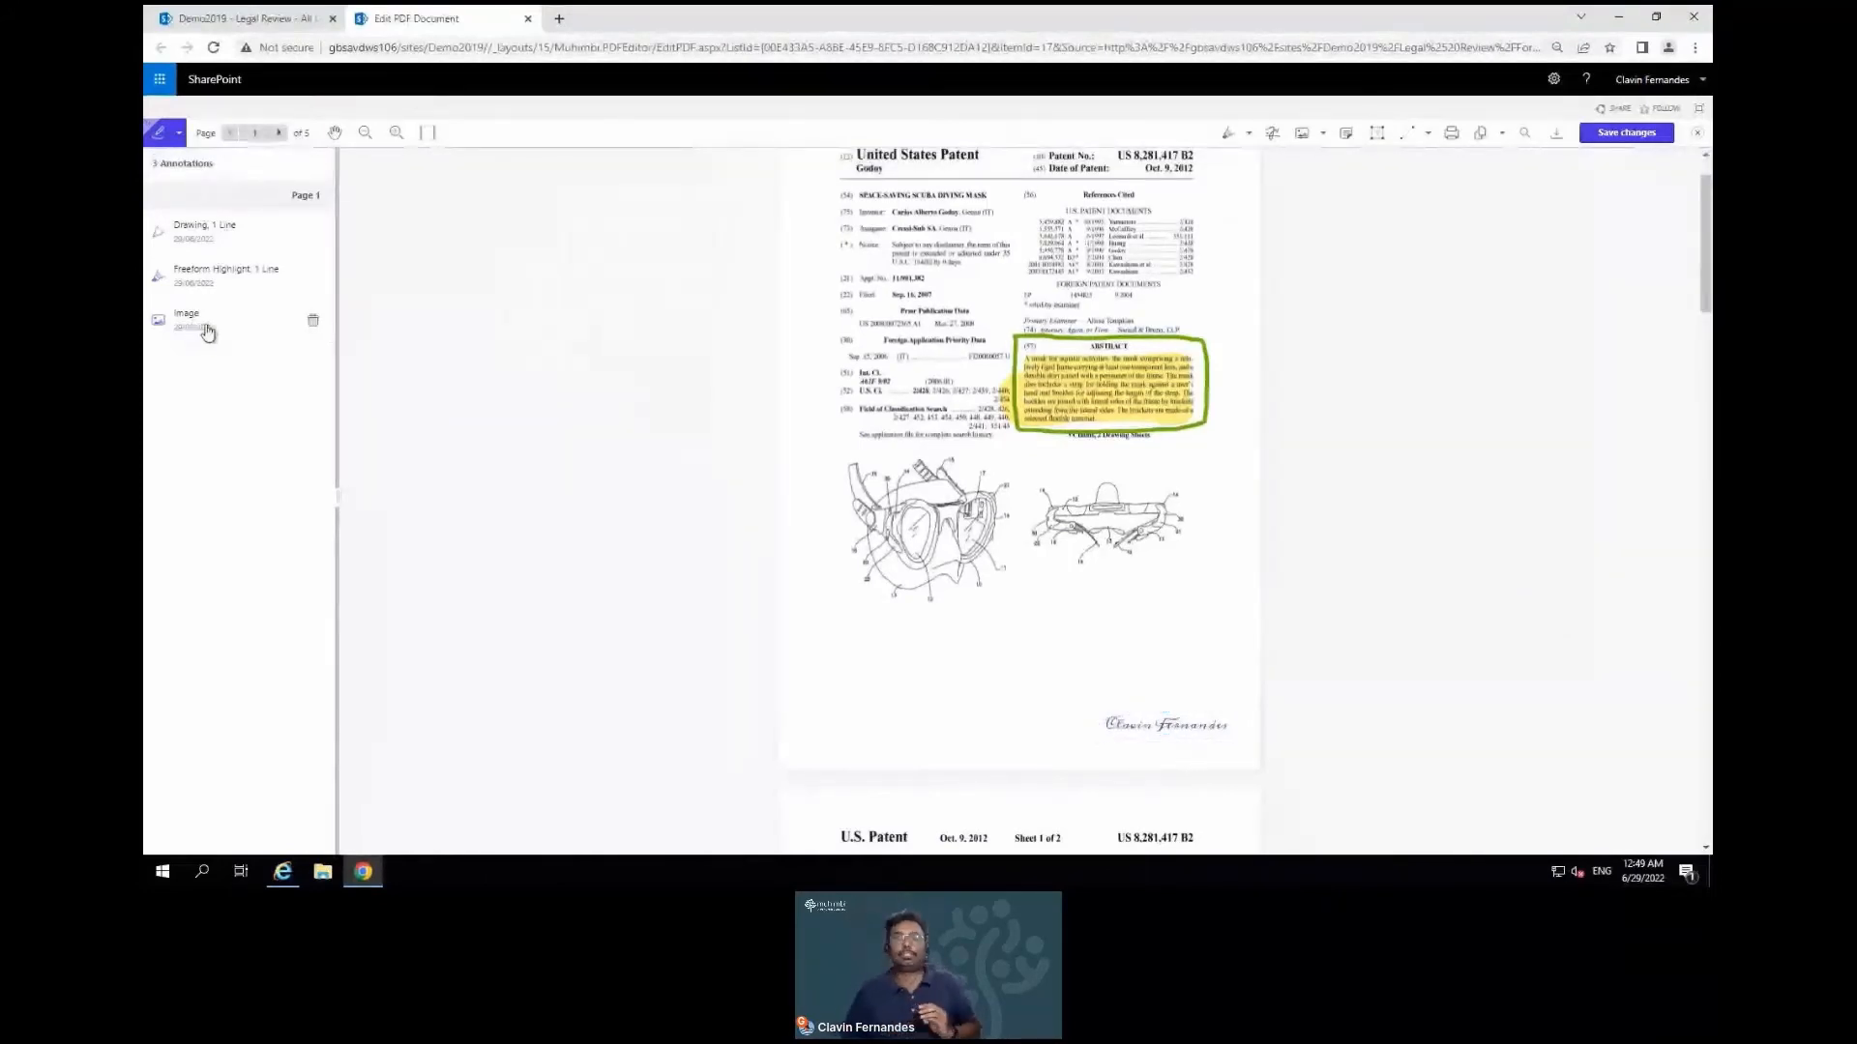
left_click(1324, 135)
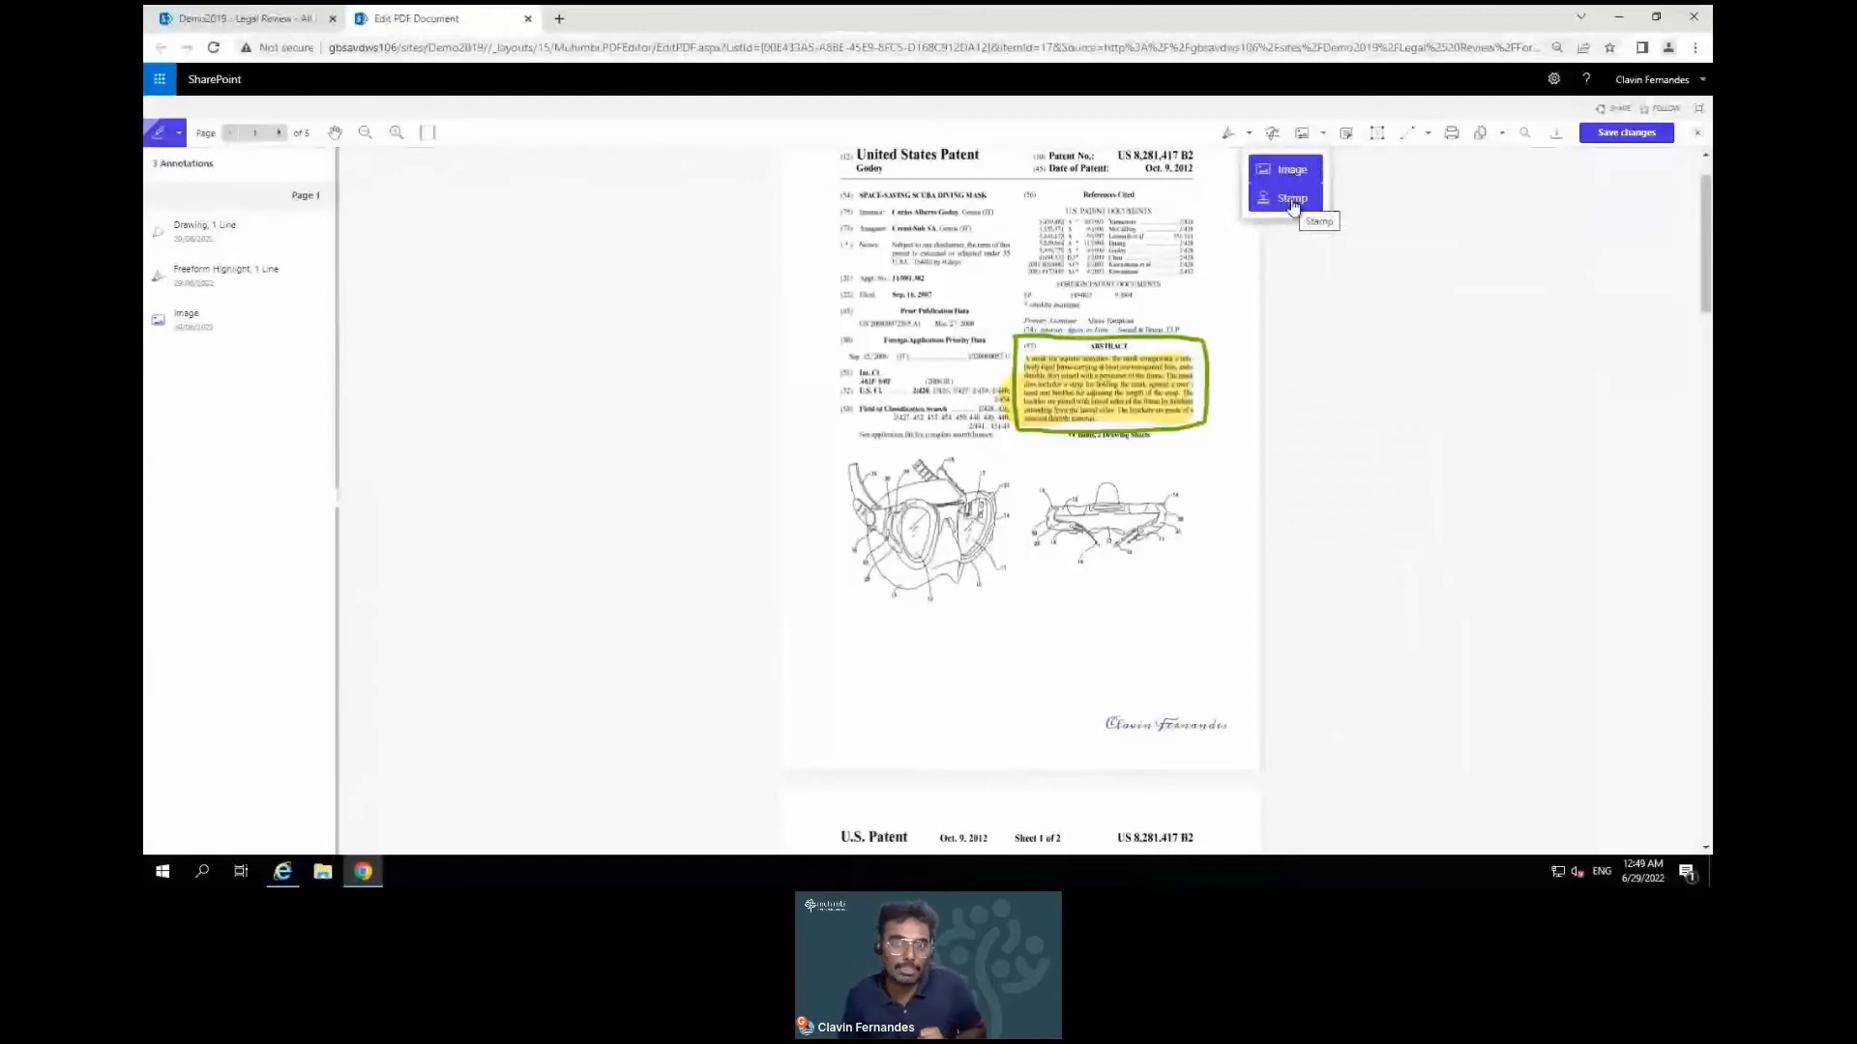
left_click(1421, 207)
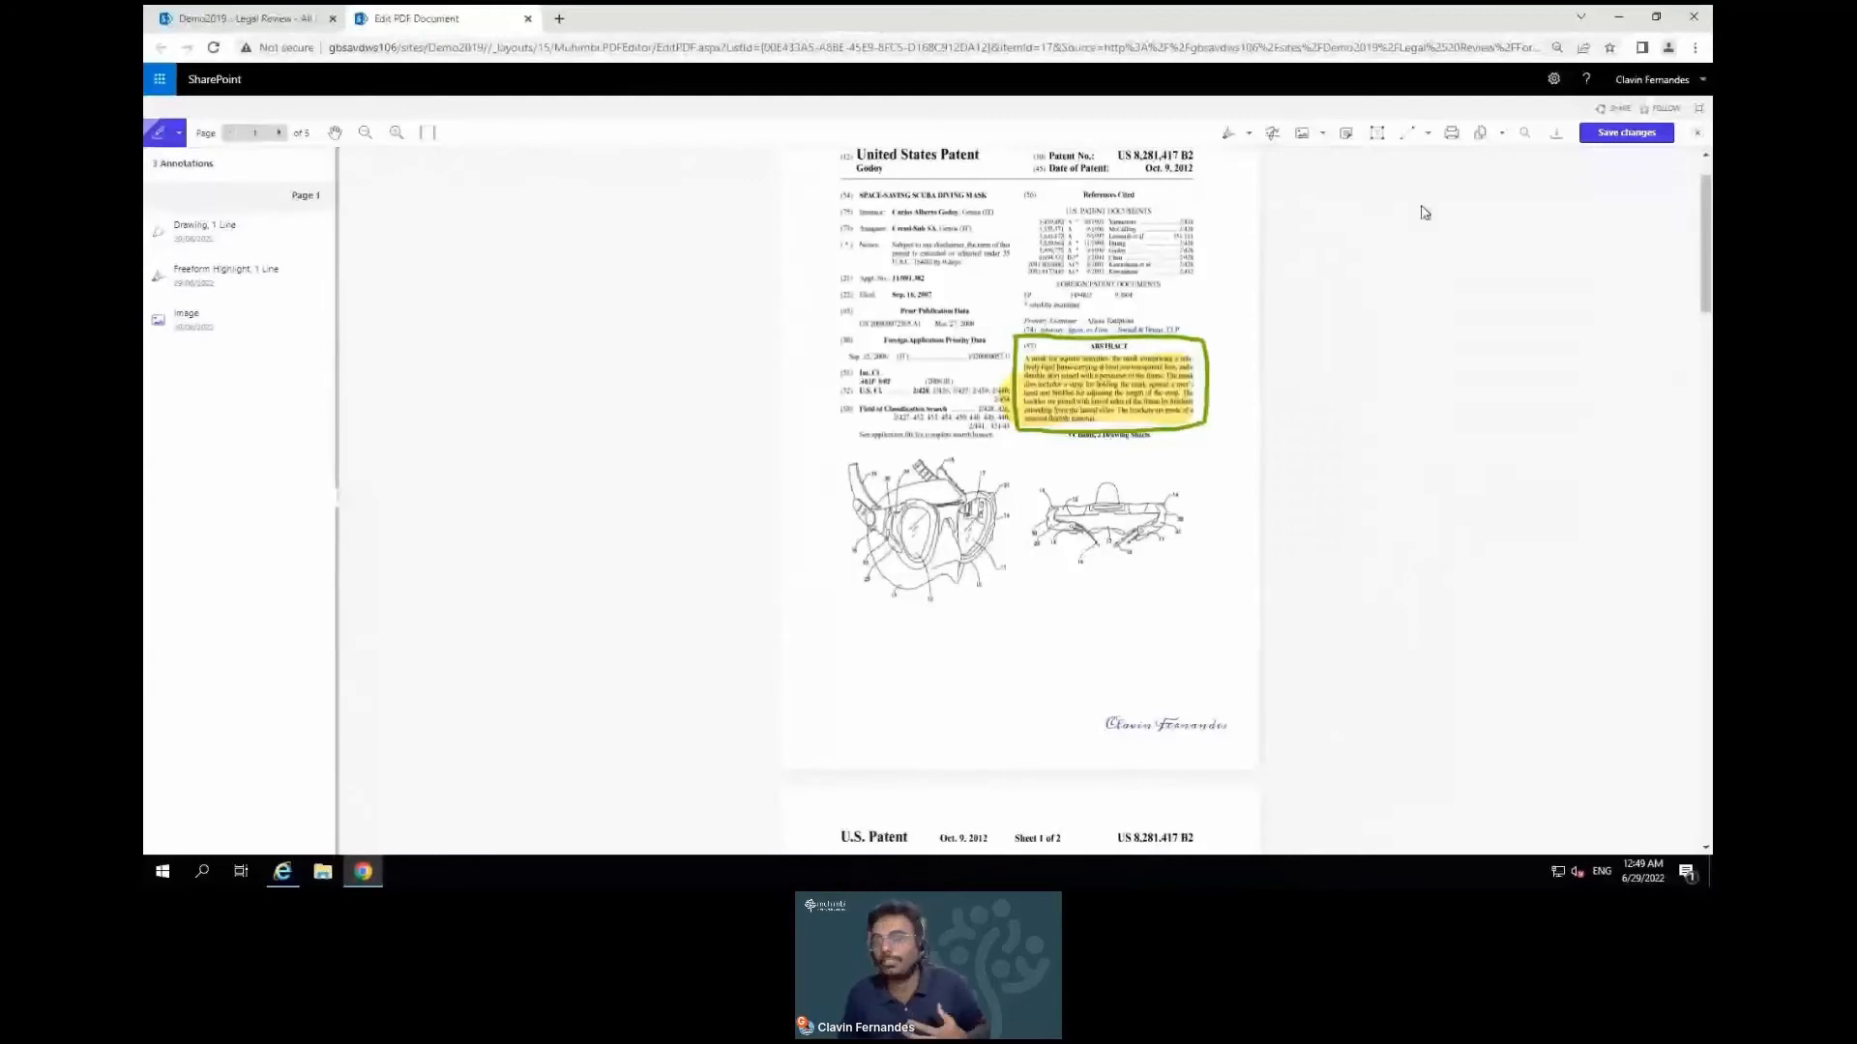
Add a sticky note above the Abstract reading 'This is a good abstract'
left_click(1346, 134)
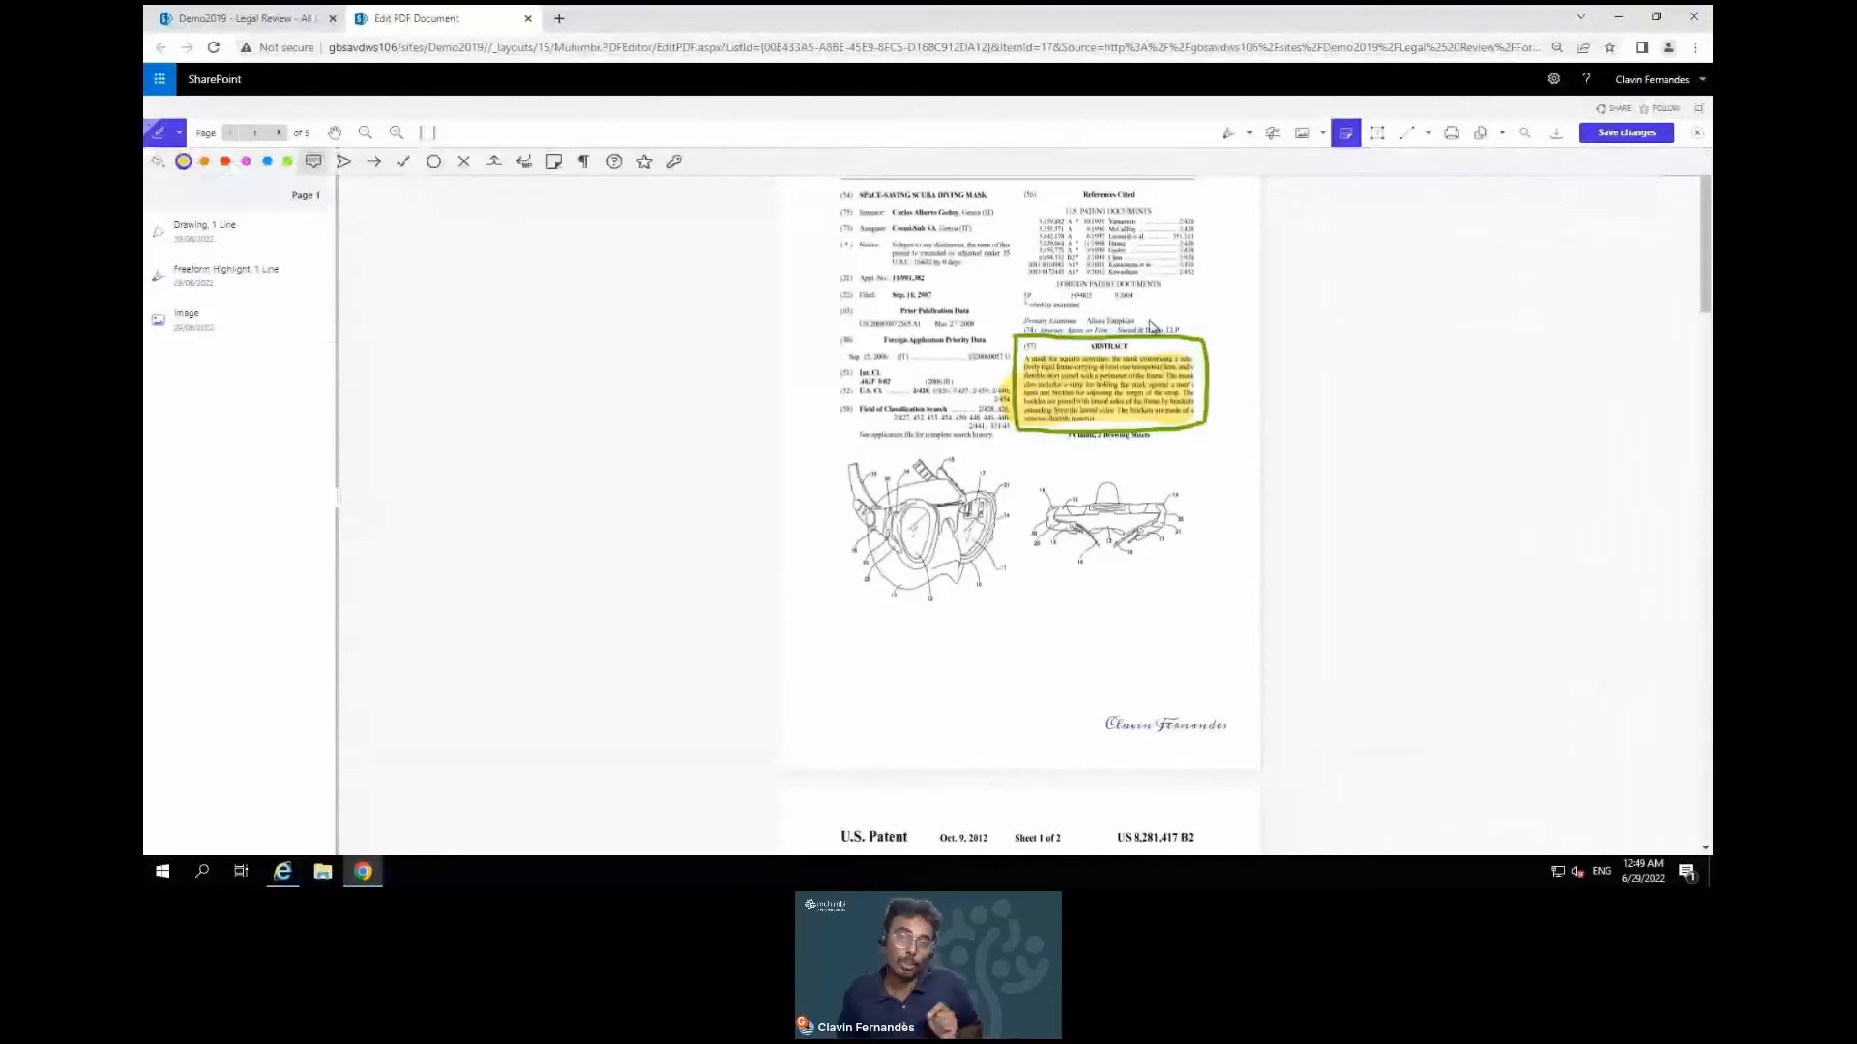
left_click(1161, 319)
type("This is a")
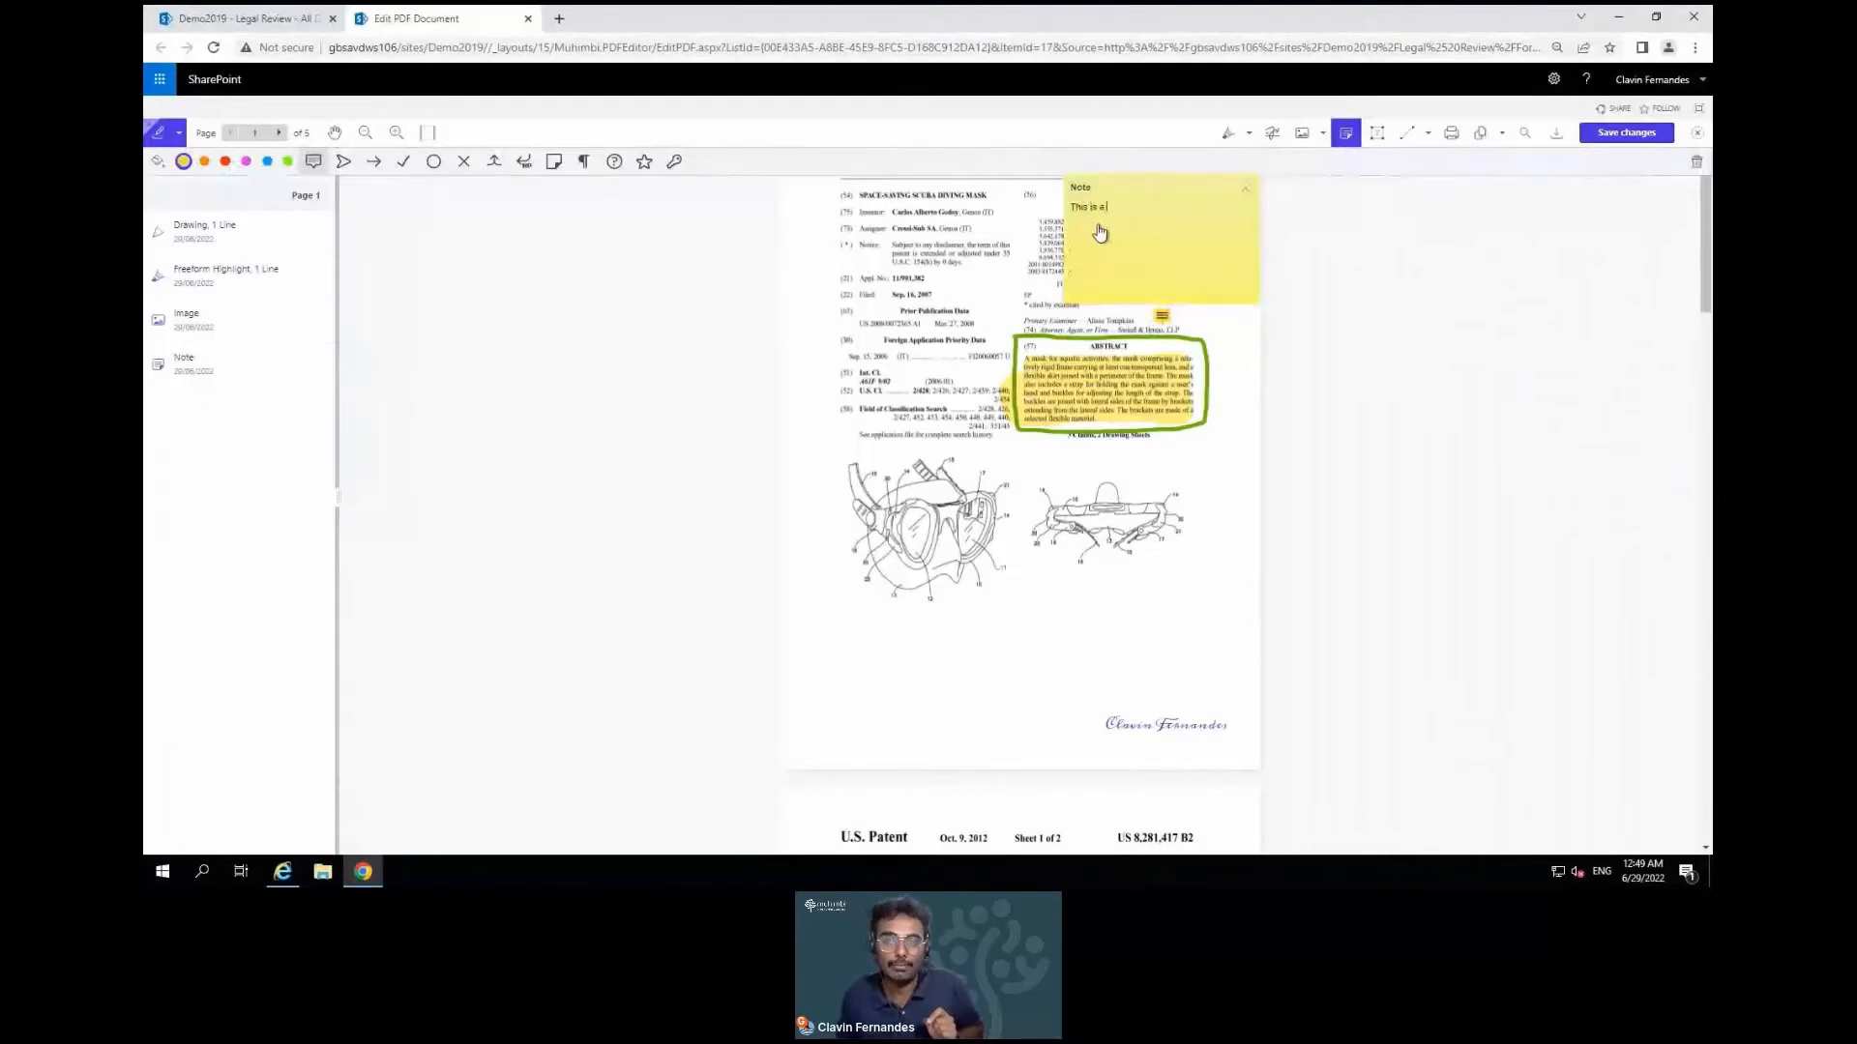
type(" good abstract")
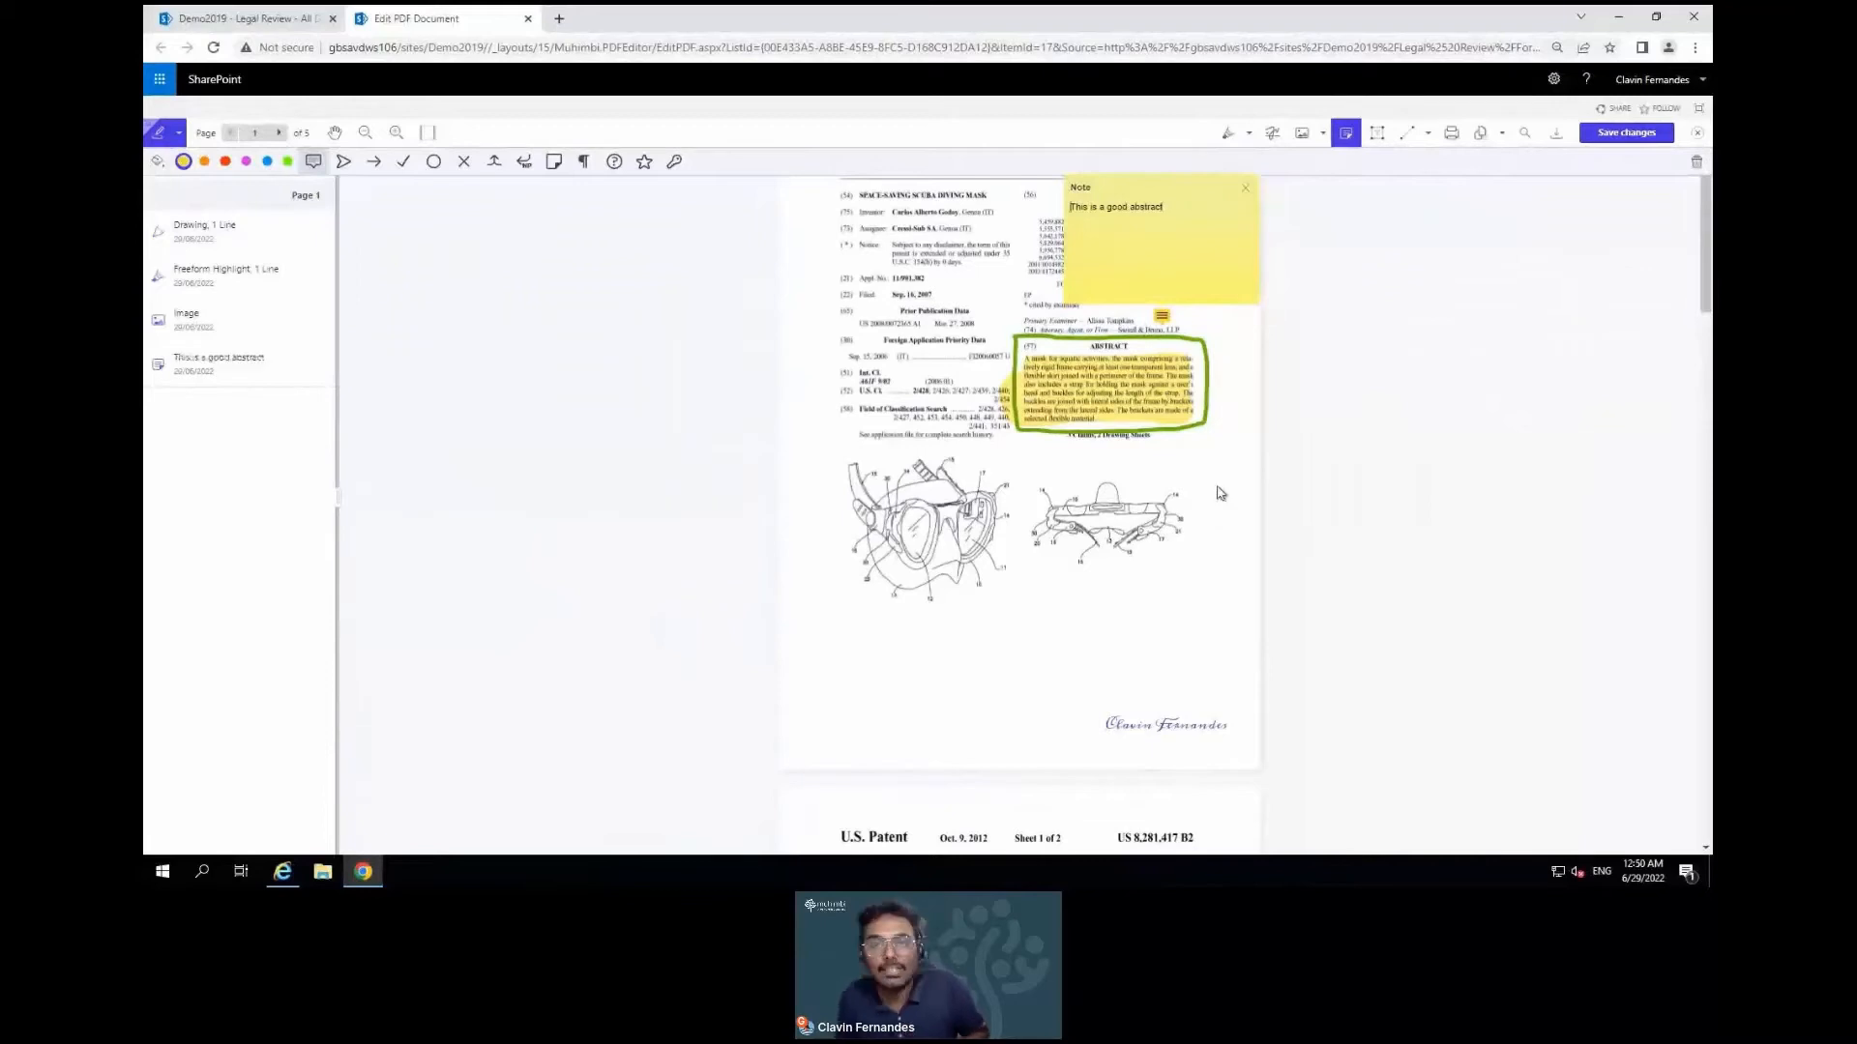
left_click(1177, 336)
left_click(1161, 317)
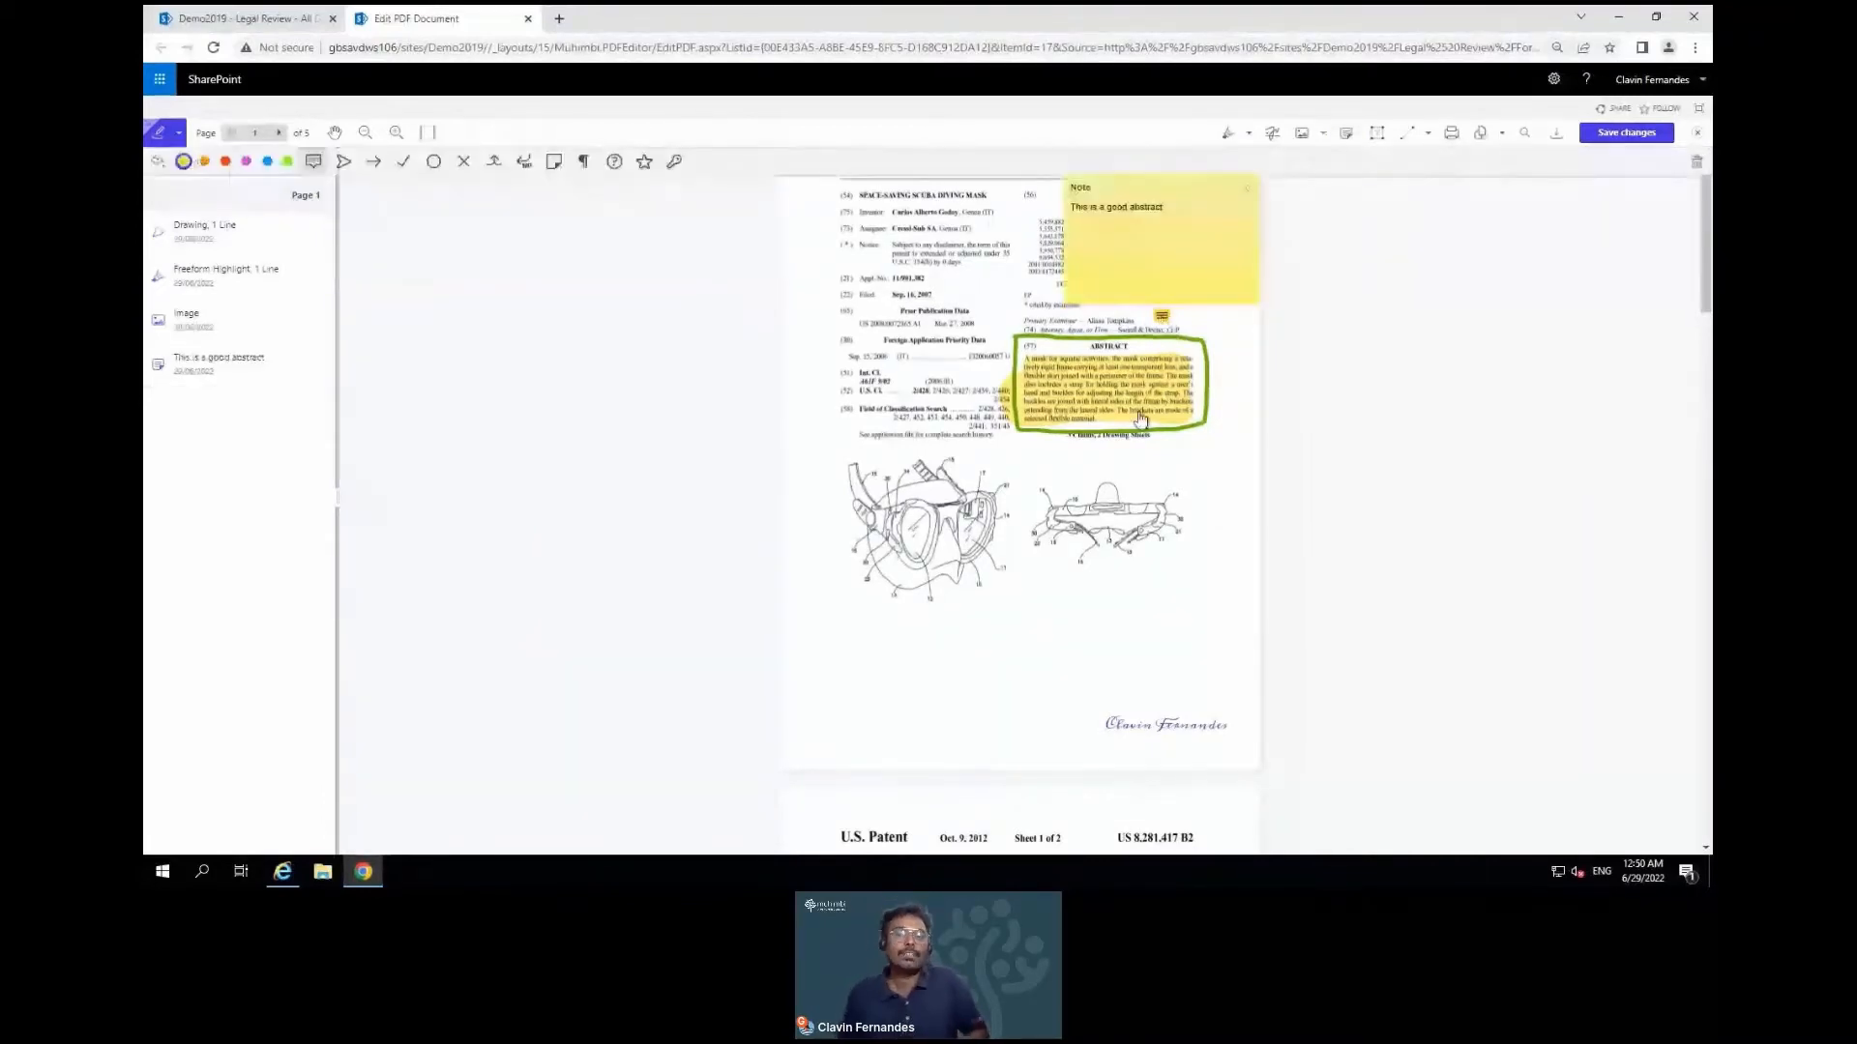
Close the note and add a text box 'This is reviewed by -' above the signature
left_click(1161, 590)
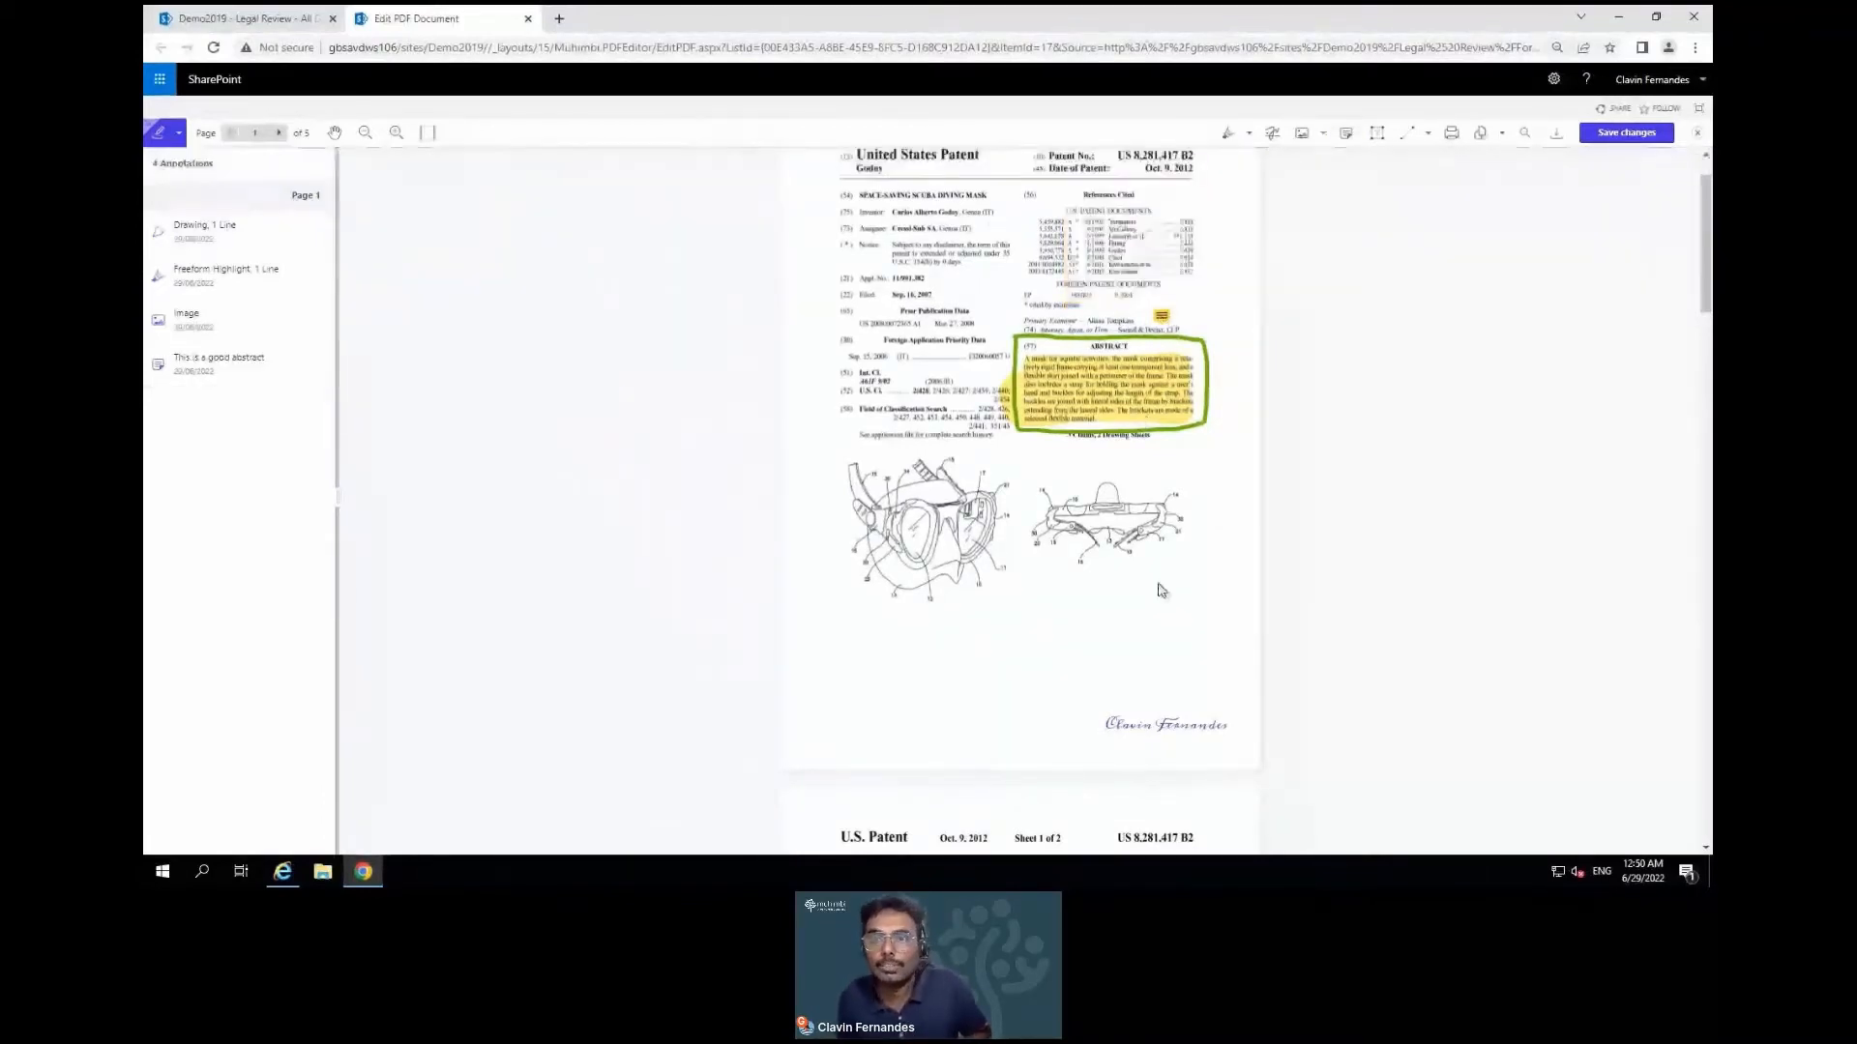
left_click(1377, 133)
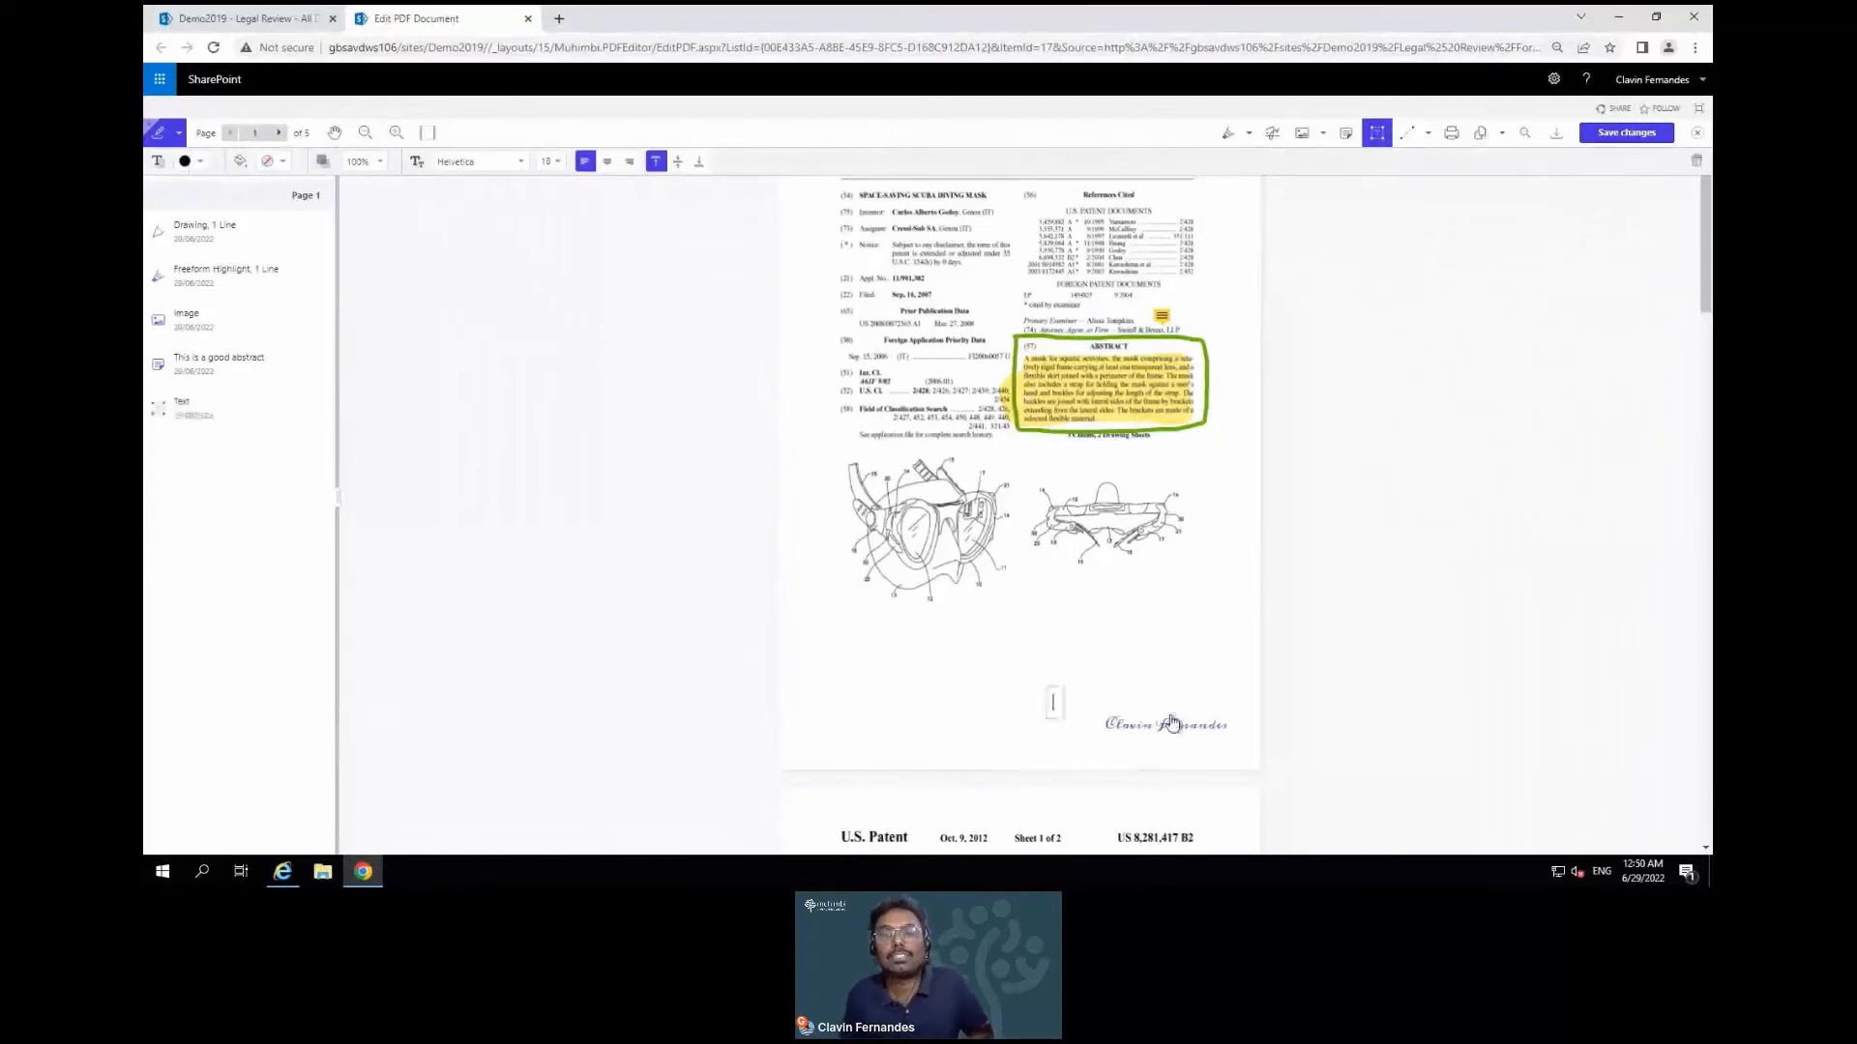
type("This is re")
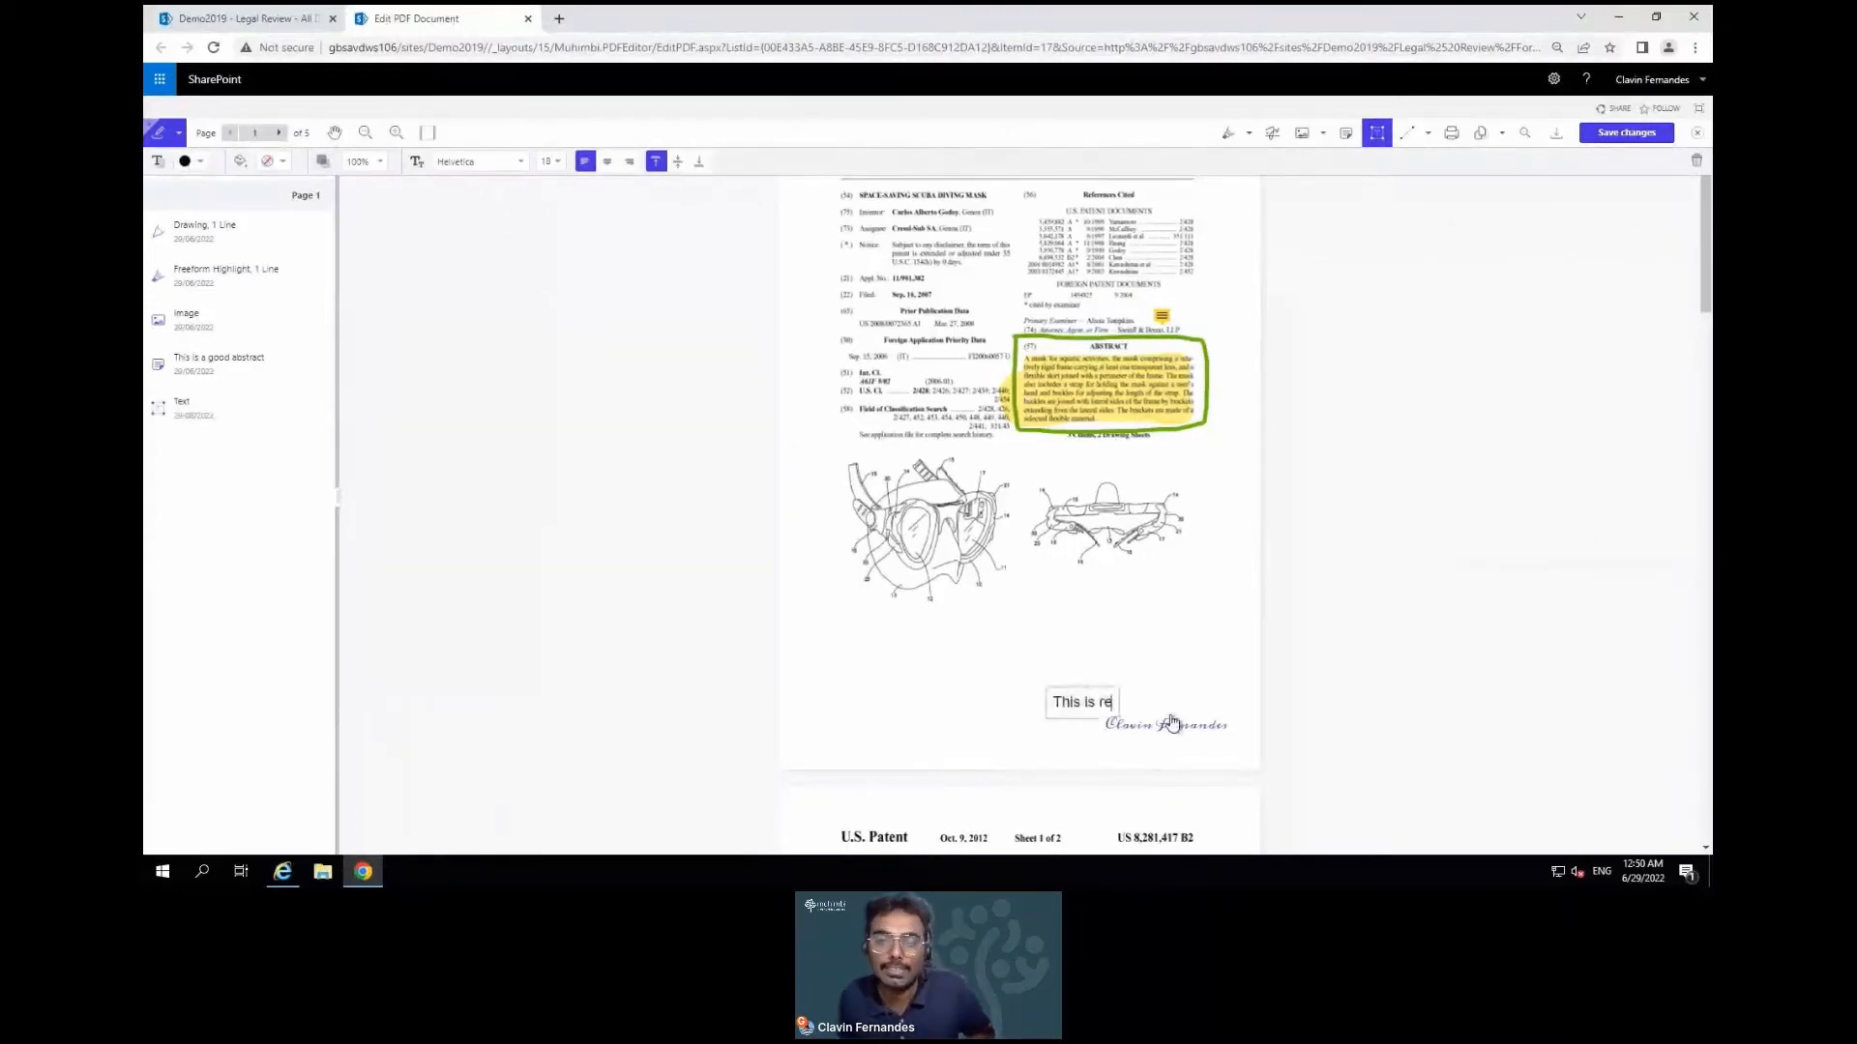
type("viewed b")
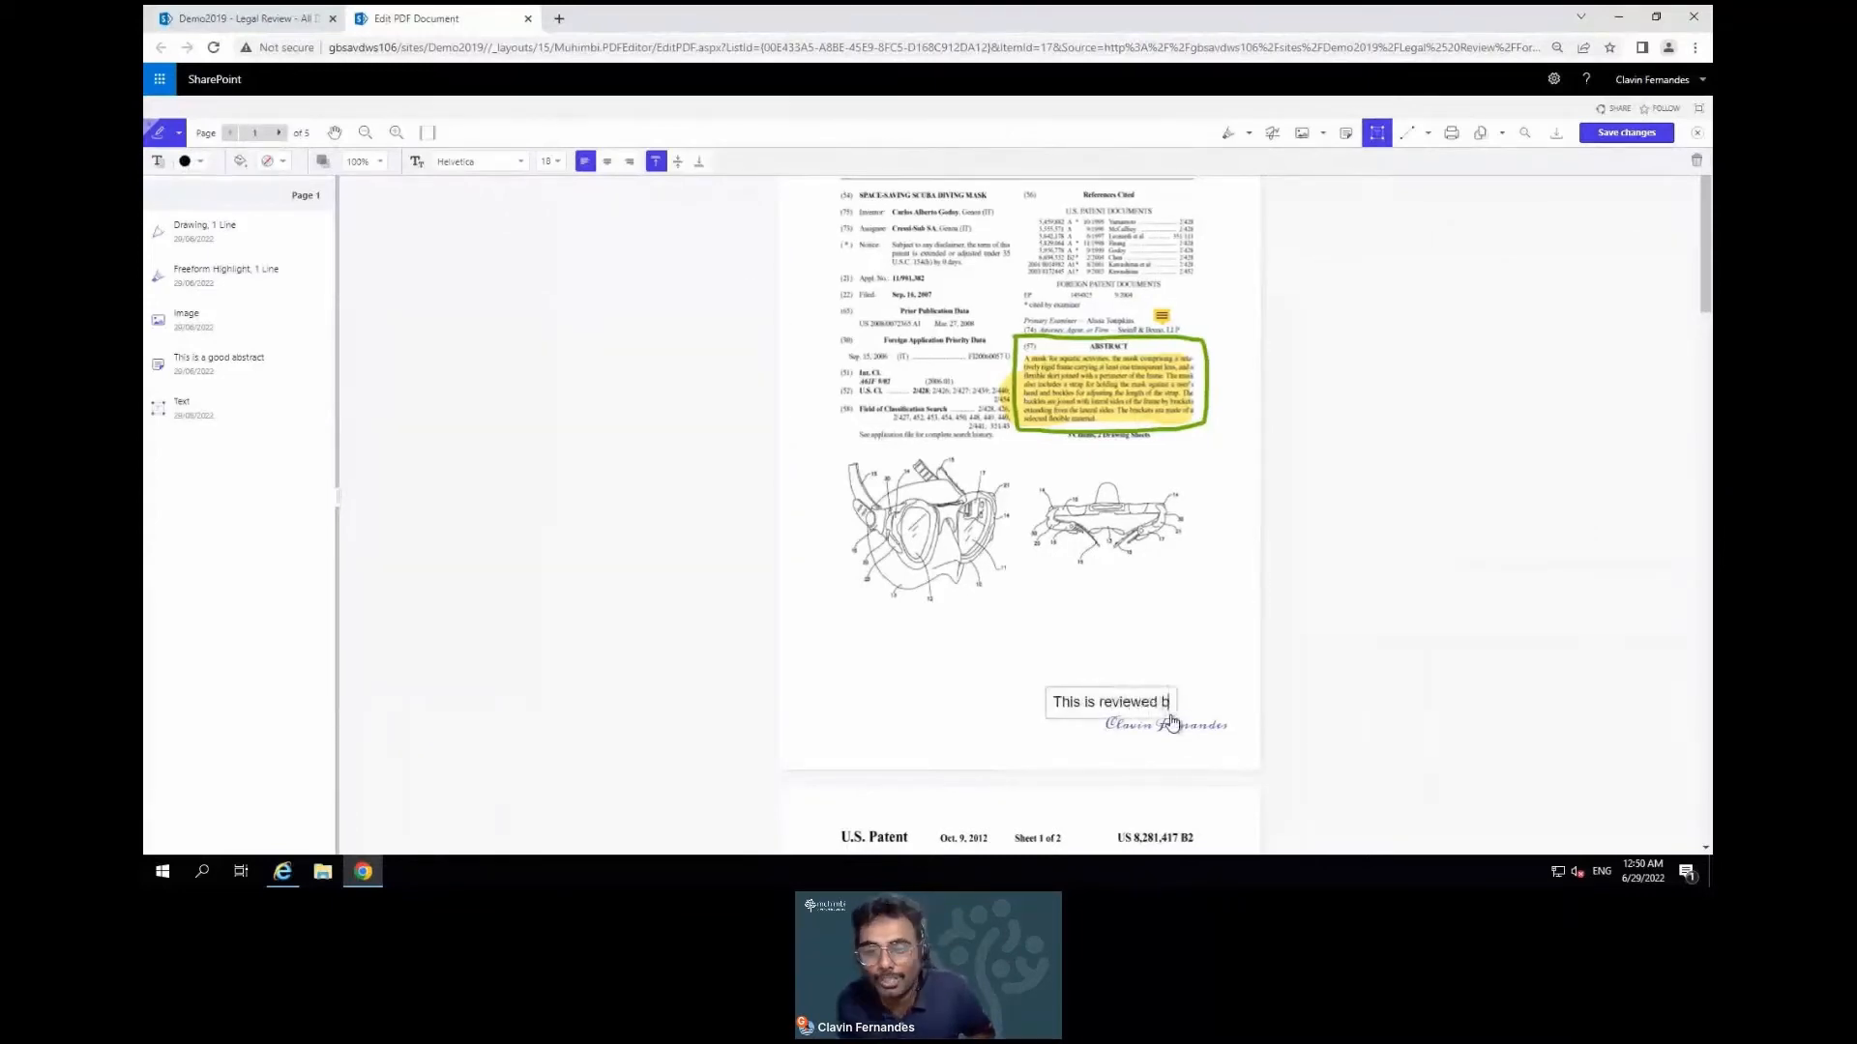
type("y -")
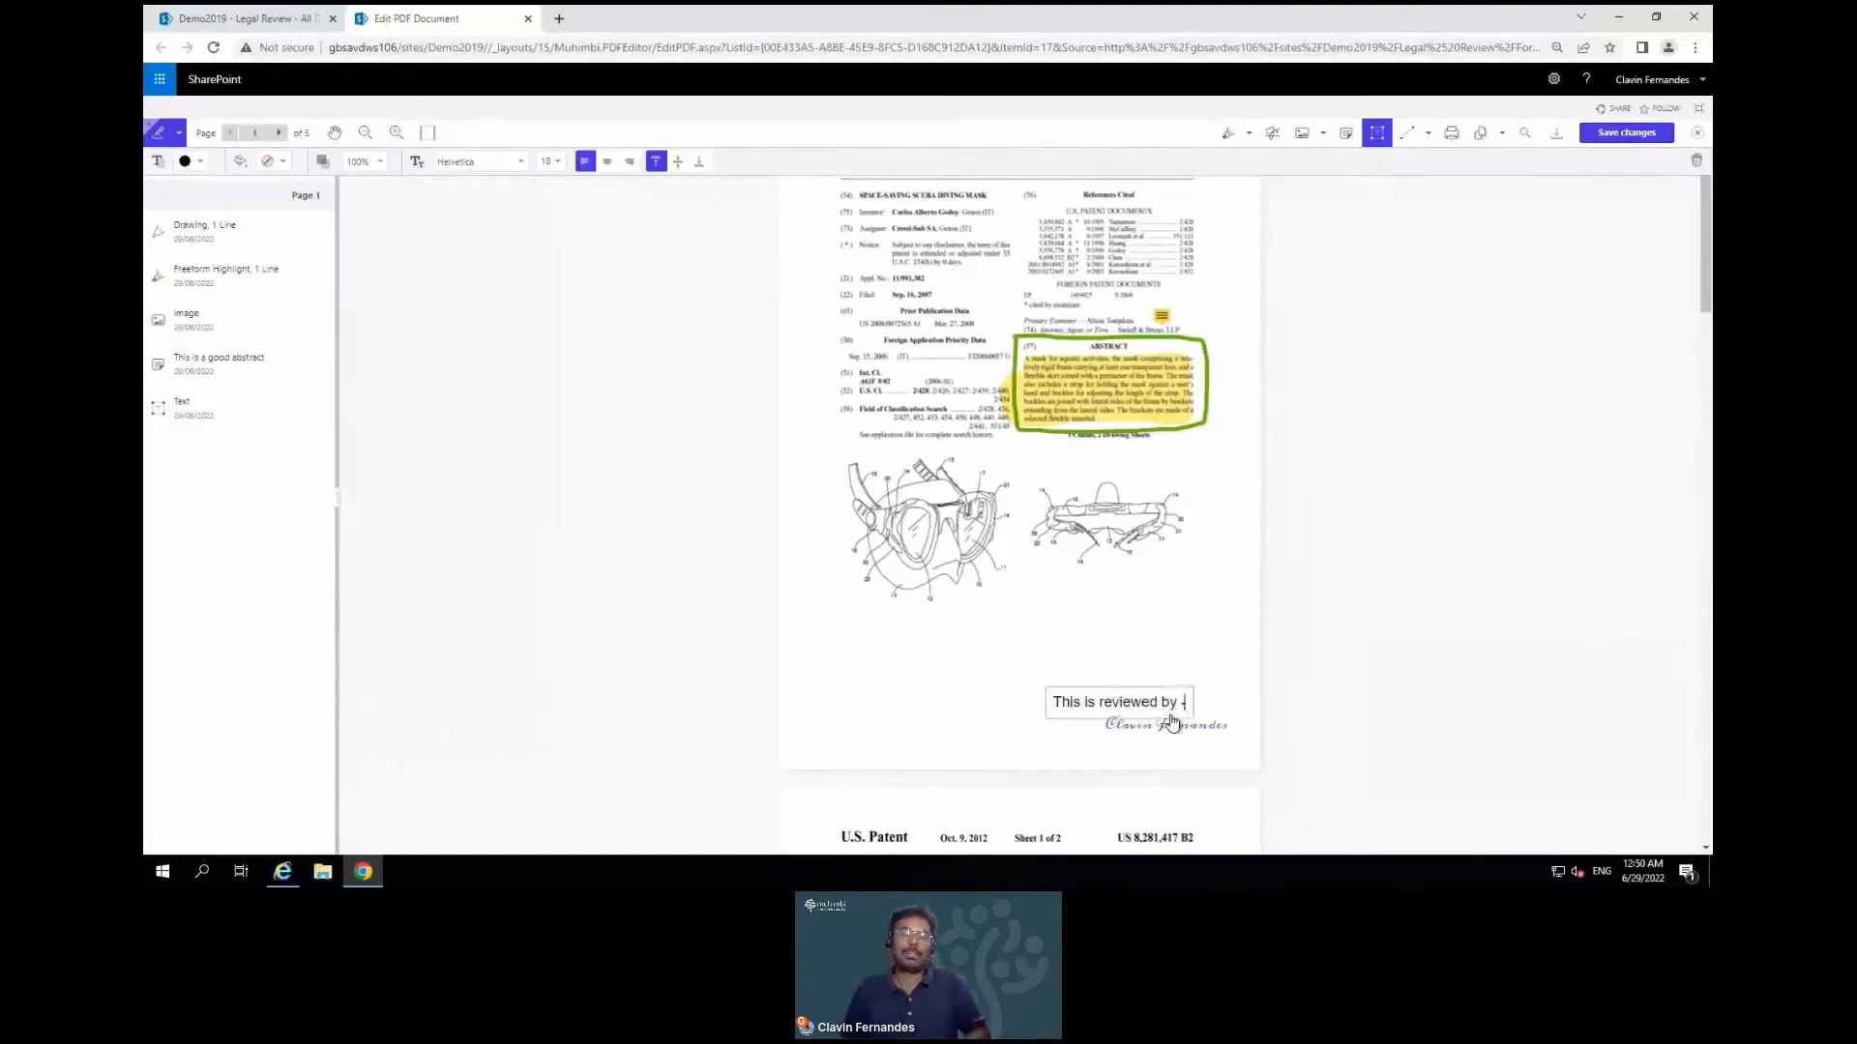
left_click(1429, 634)
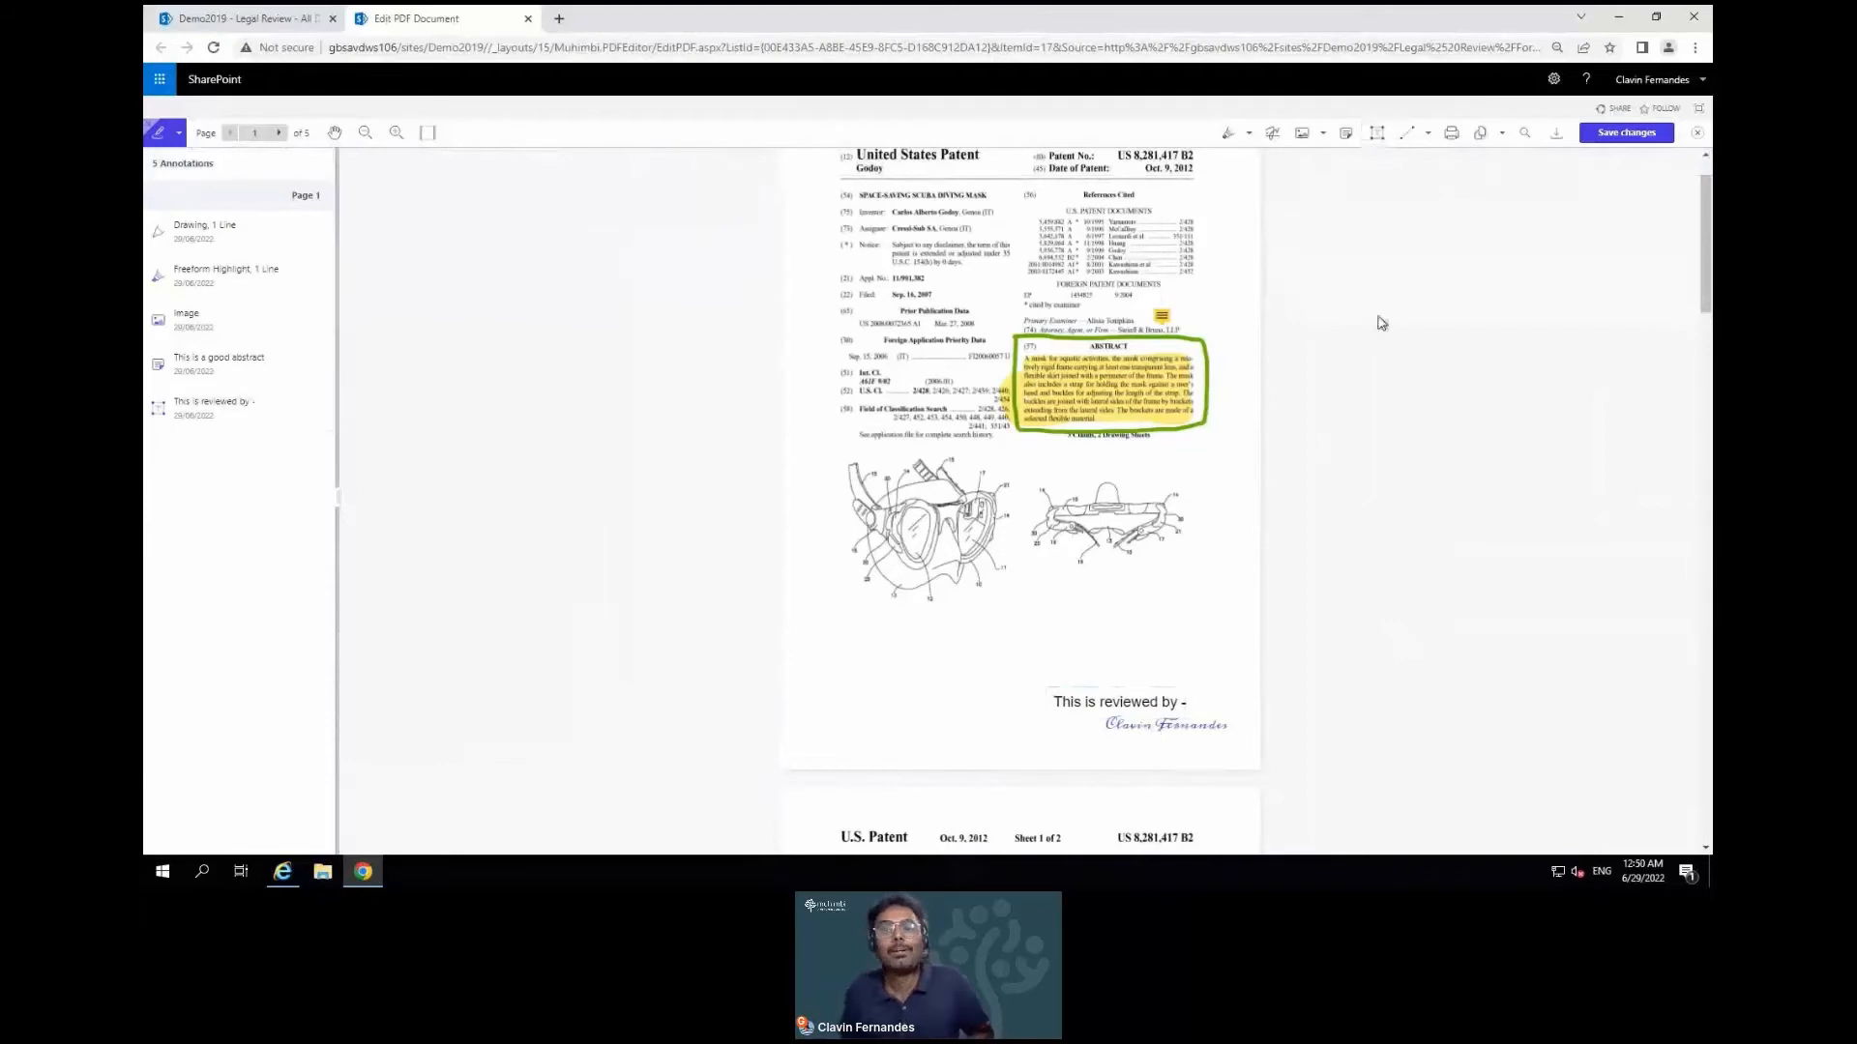
Draw a blue Arrow annotation from the mask drawing up to the Abstract
left_click(1419, 140)
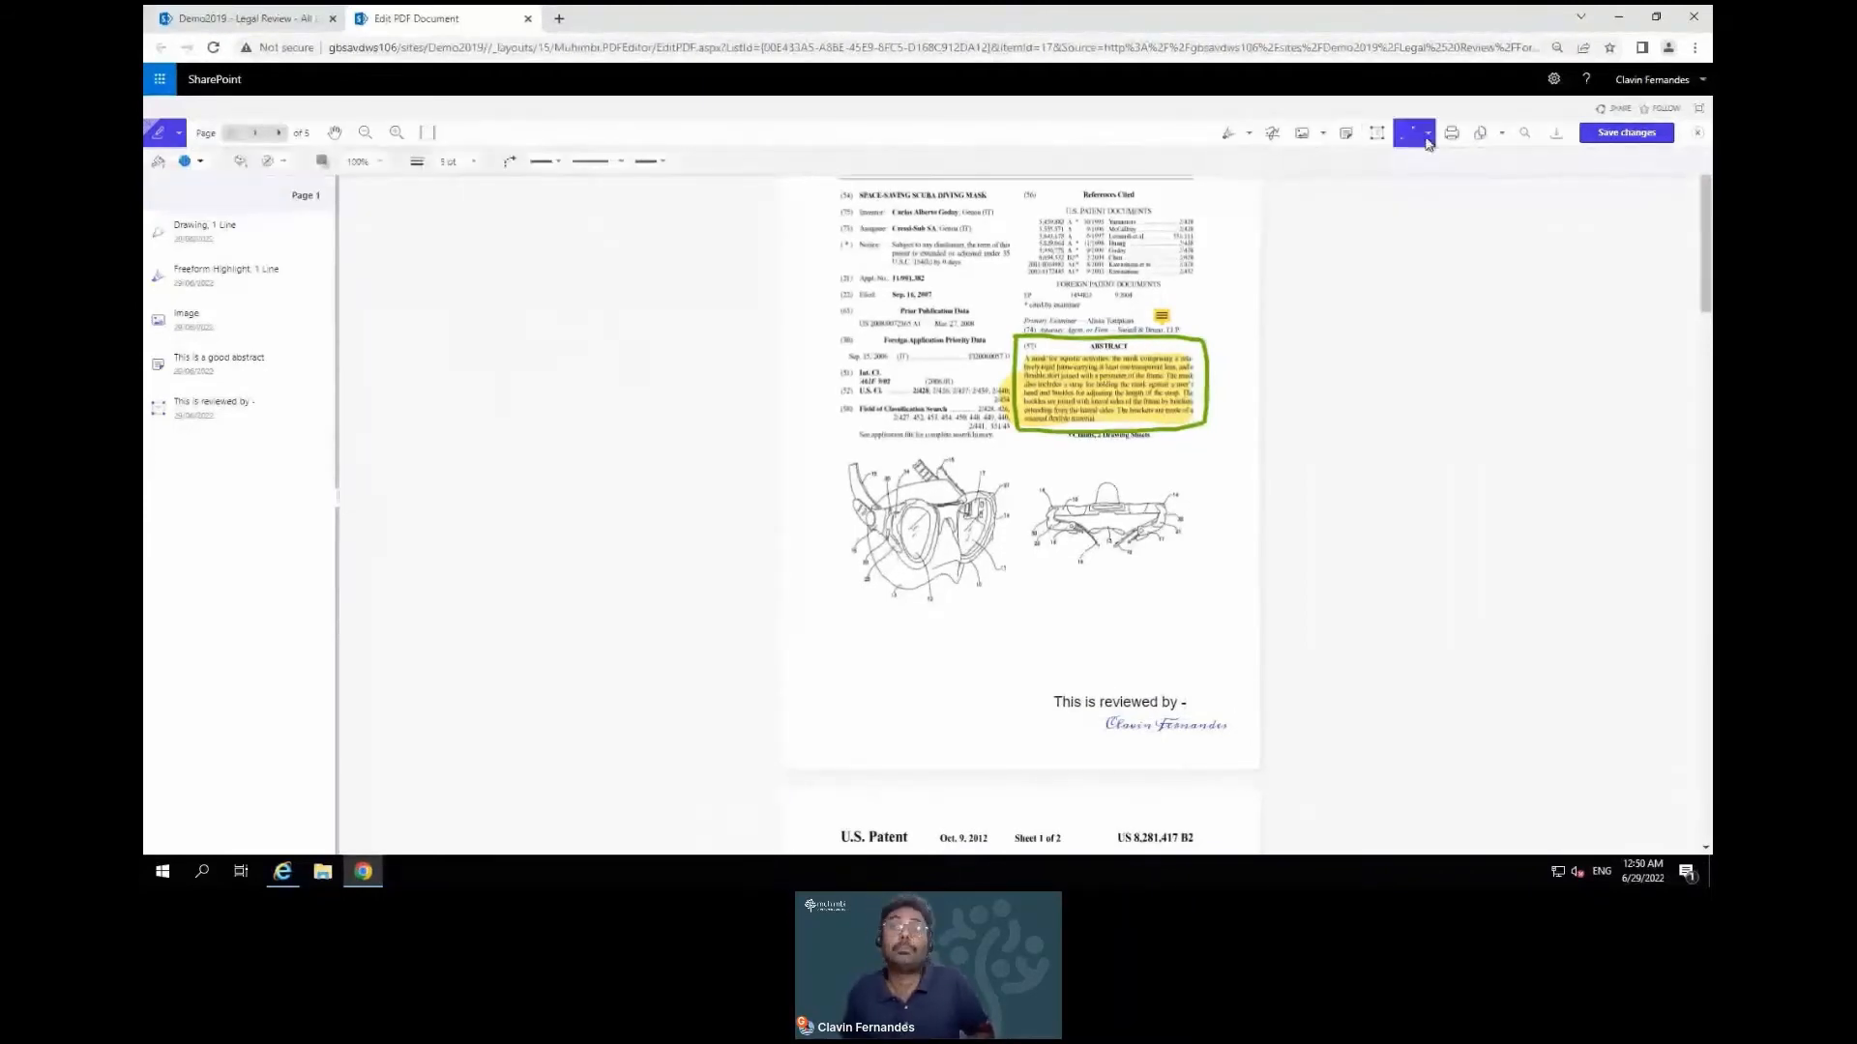
left_click(1427, 139)
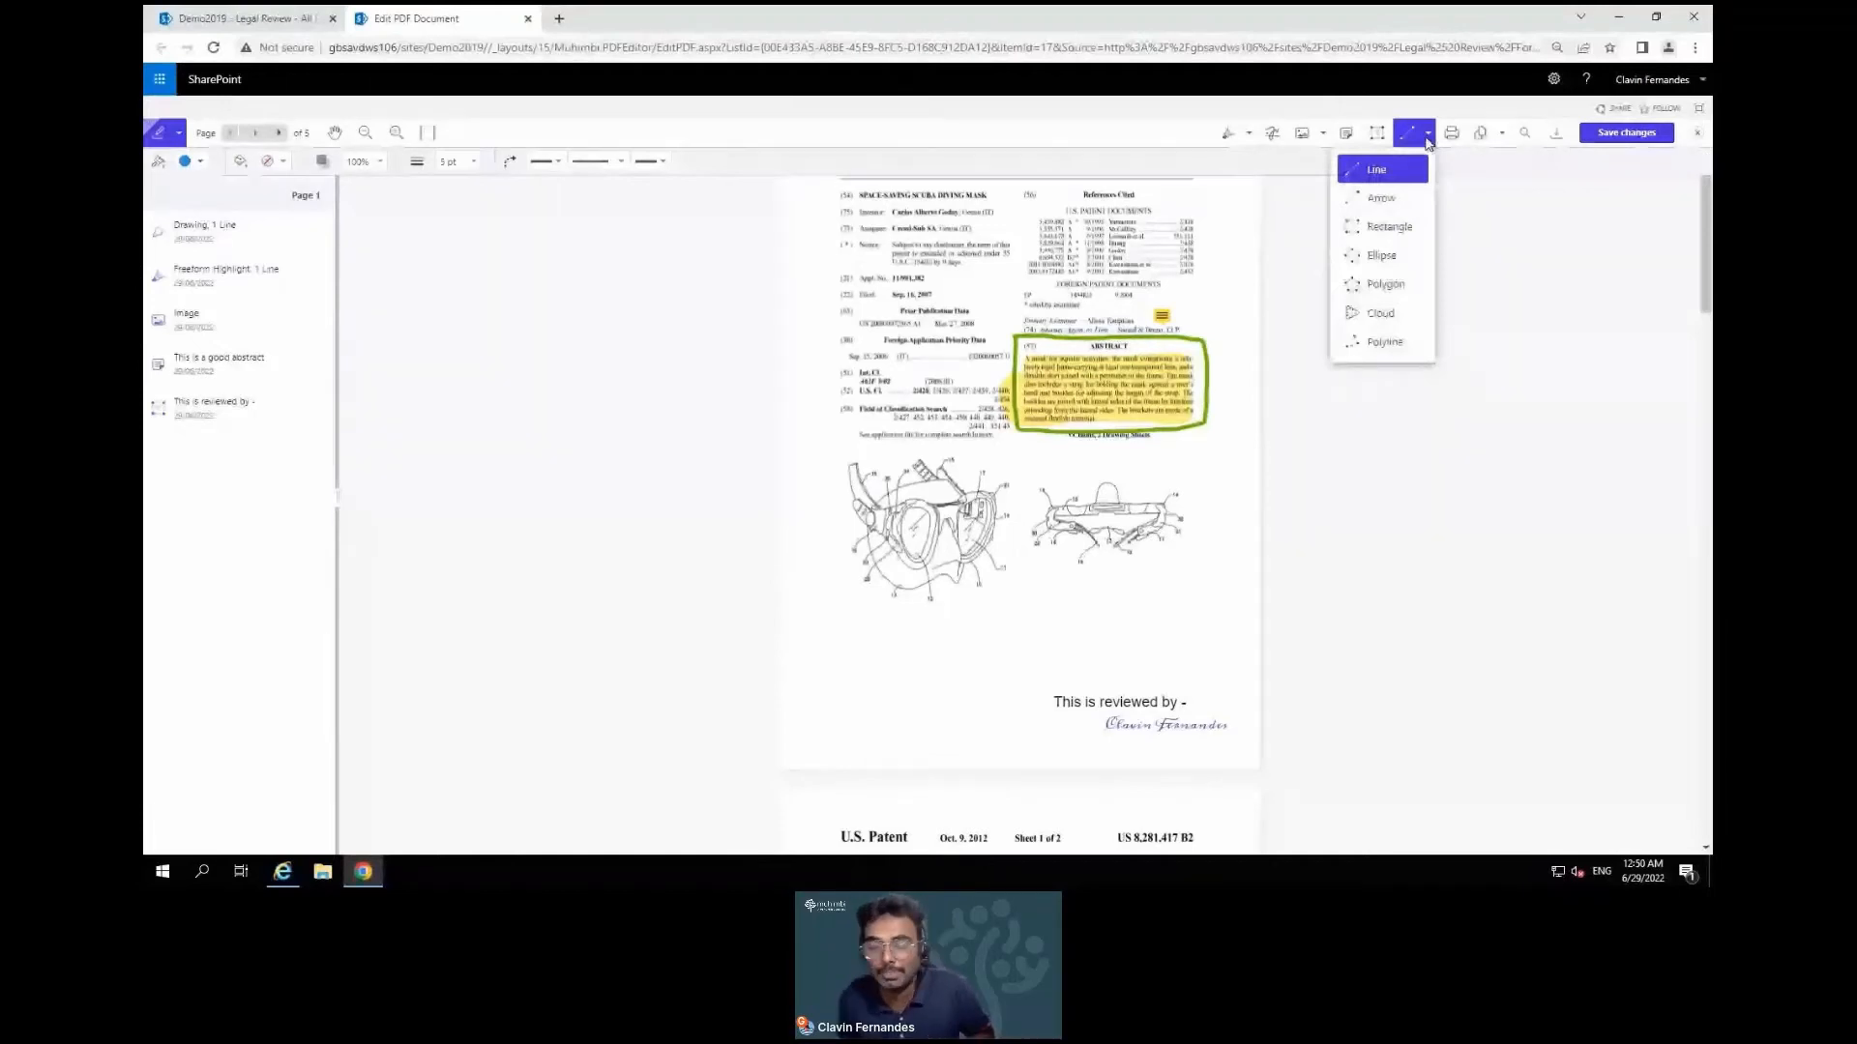
left_click(1383, 198)
left_click_drag(983, 481, 1028, 437)
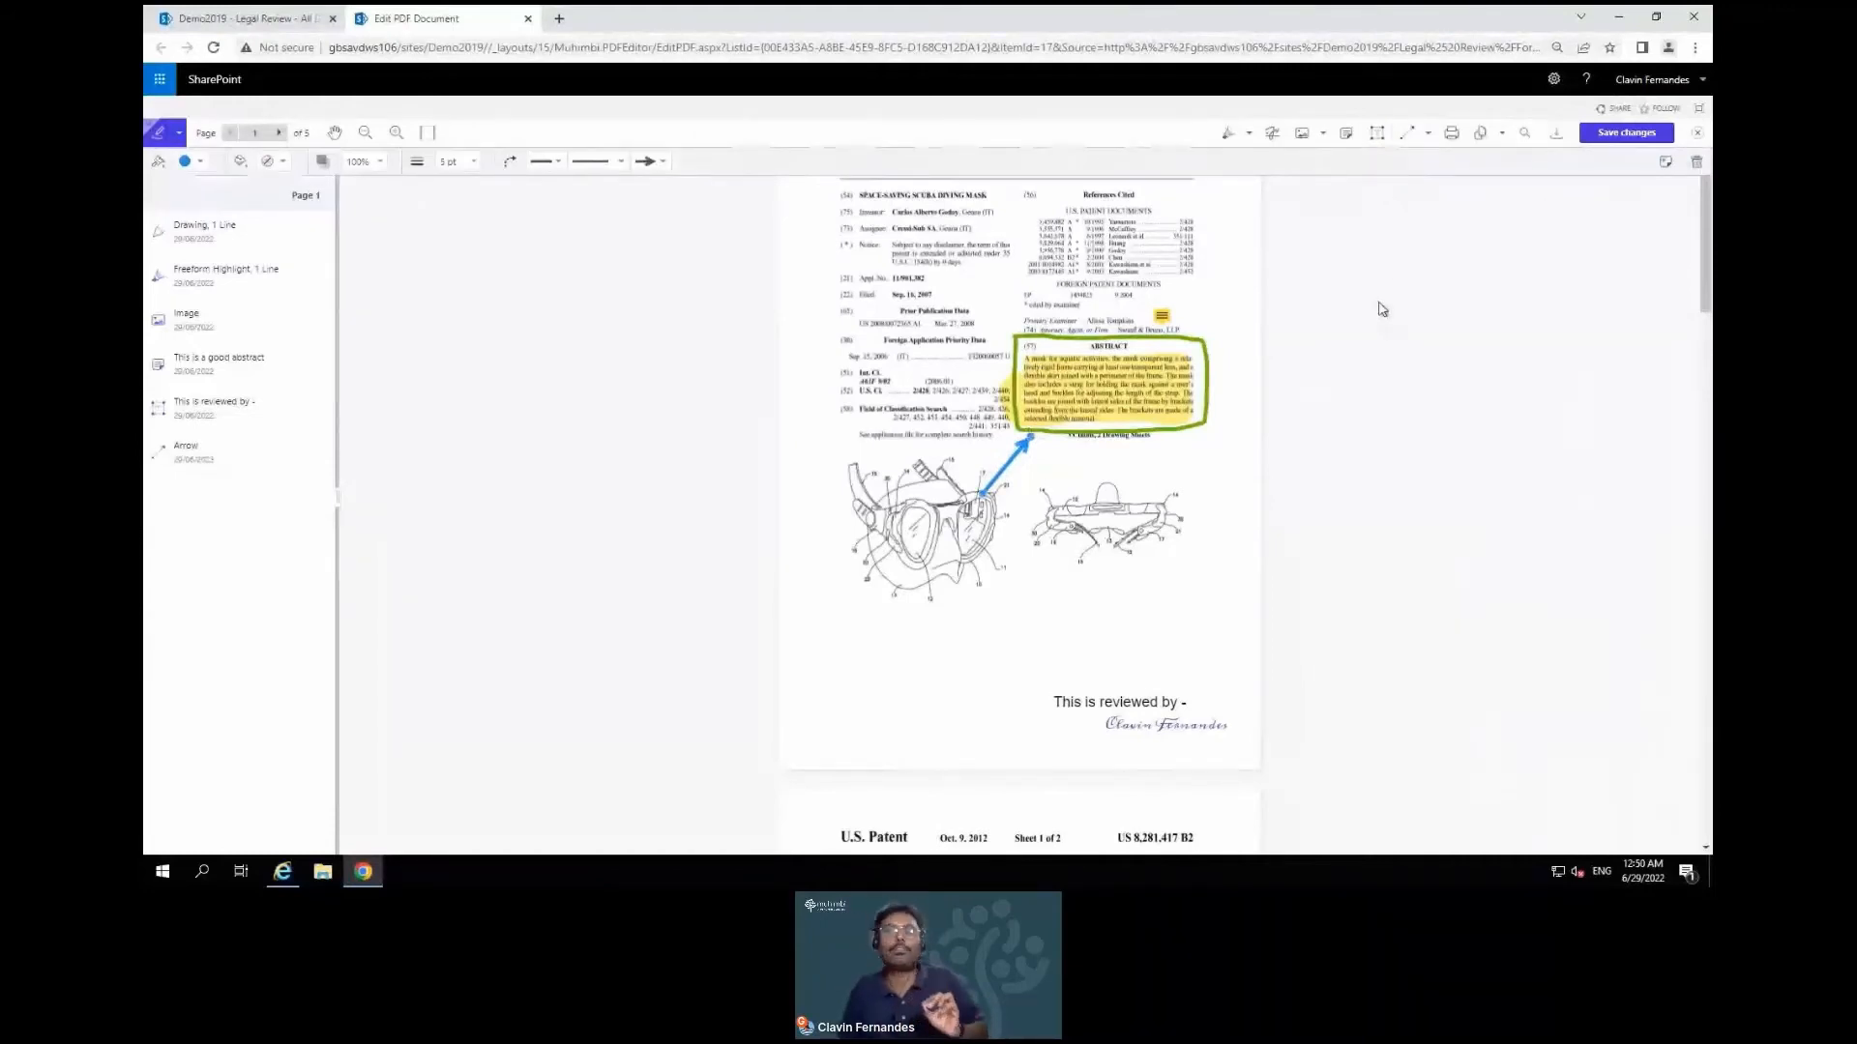
Check the print preview of the annotated page, cancel it, and open Organize Pages
left_click(1450, 141)
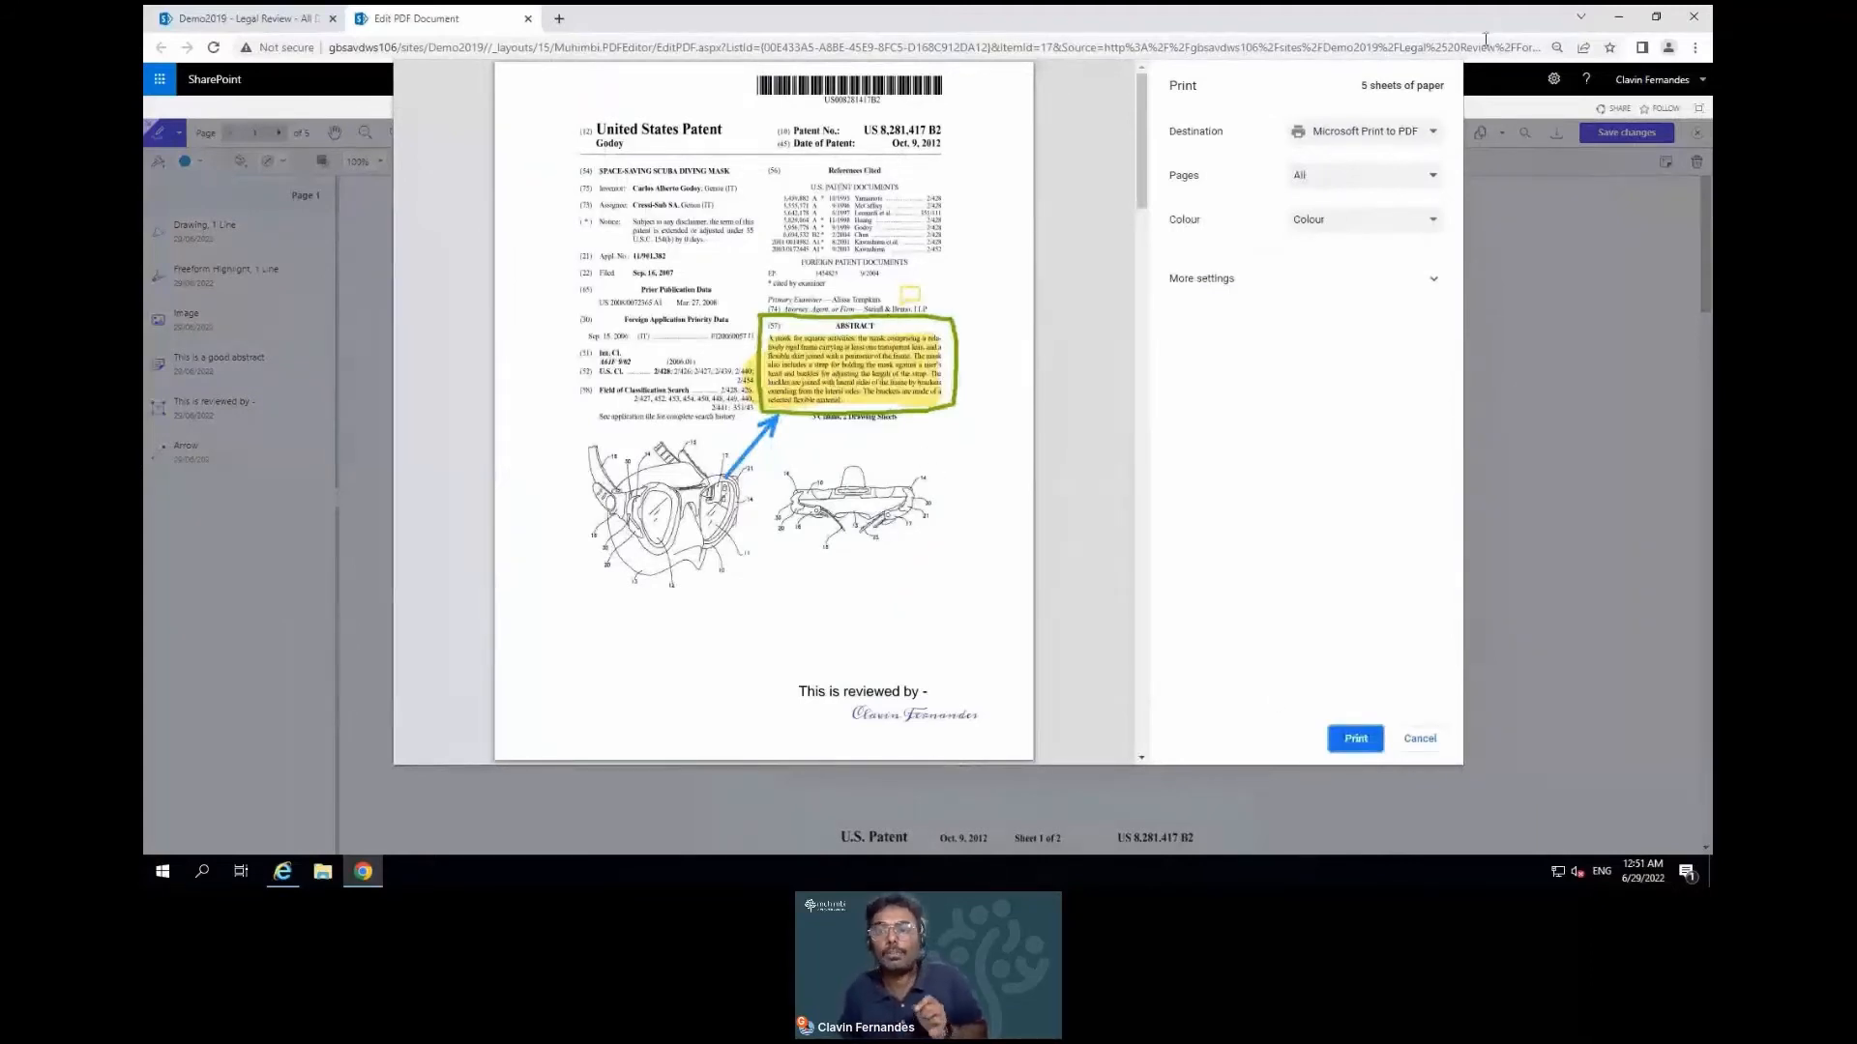
left_click(1417, 741)
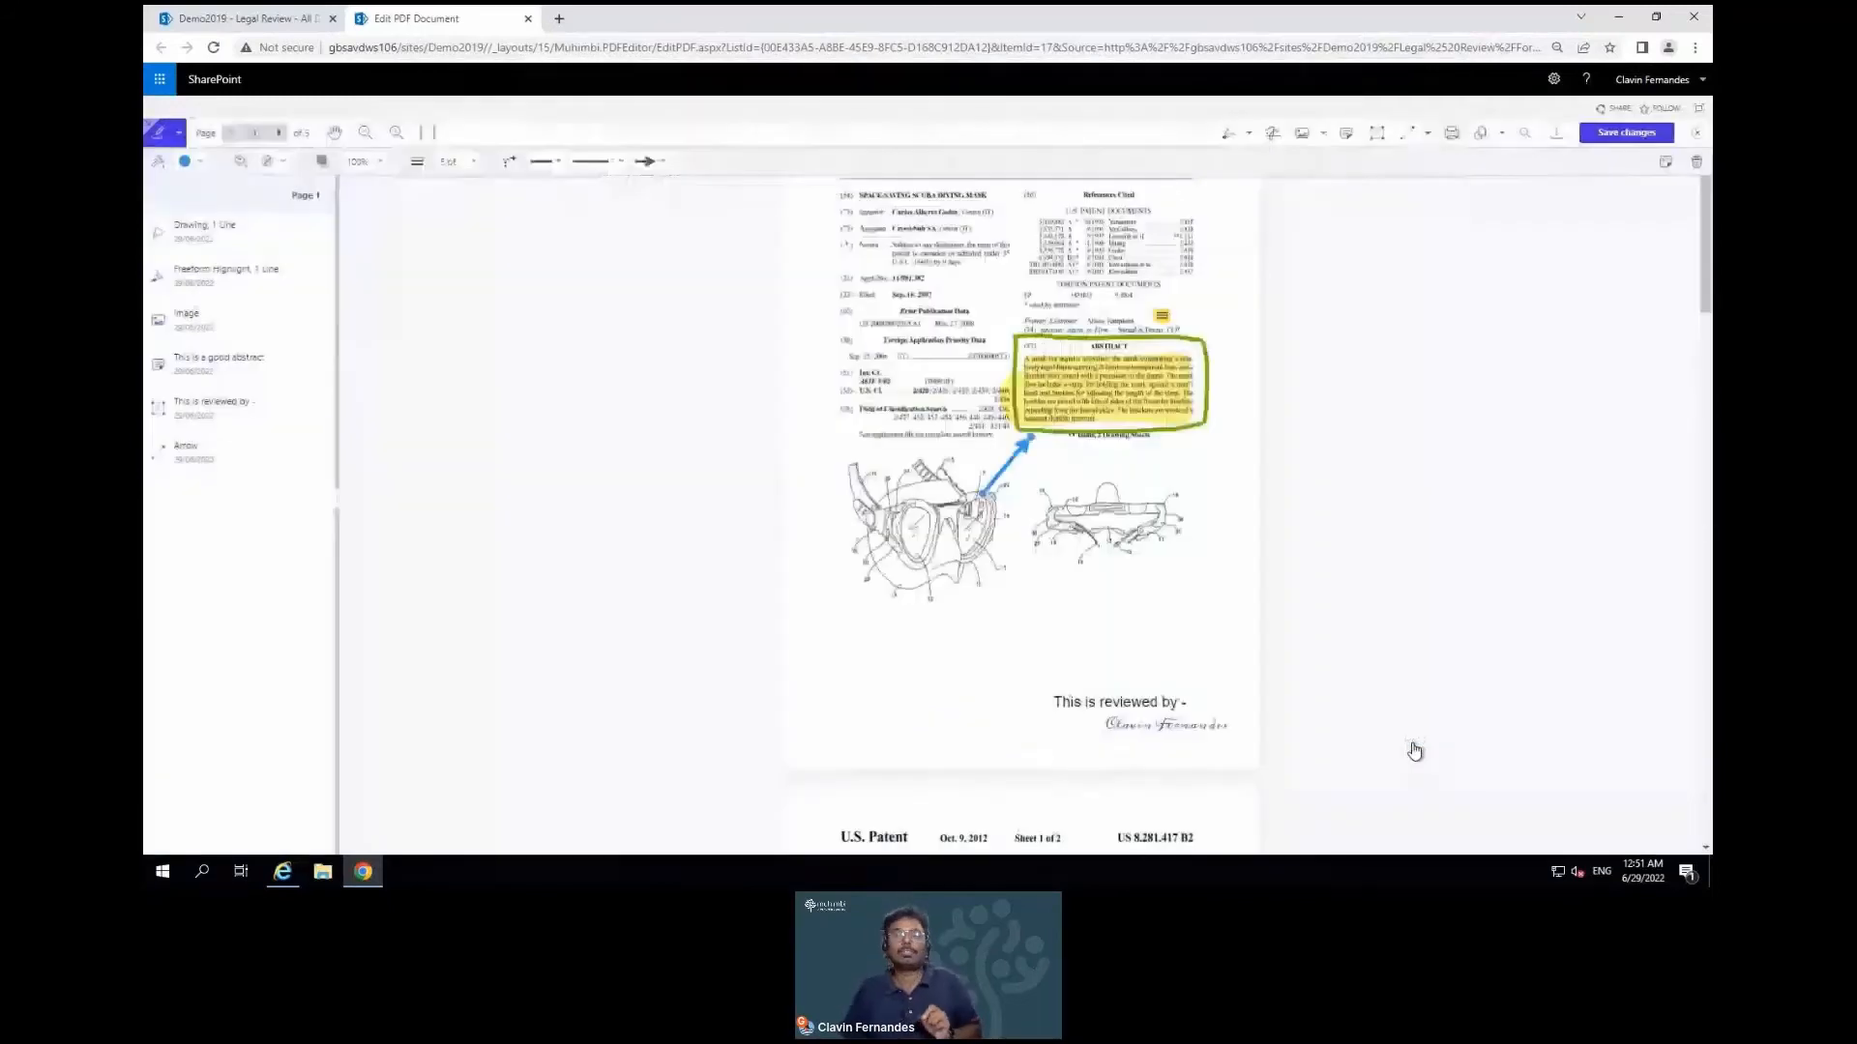
left_click(1495, 135)
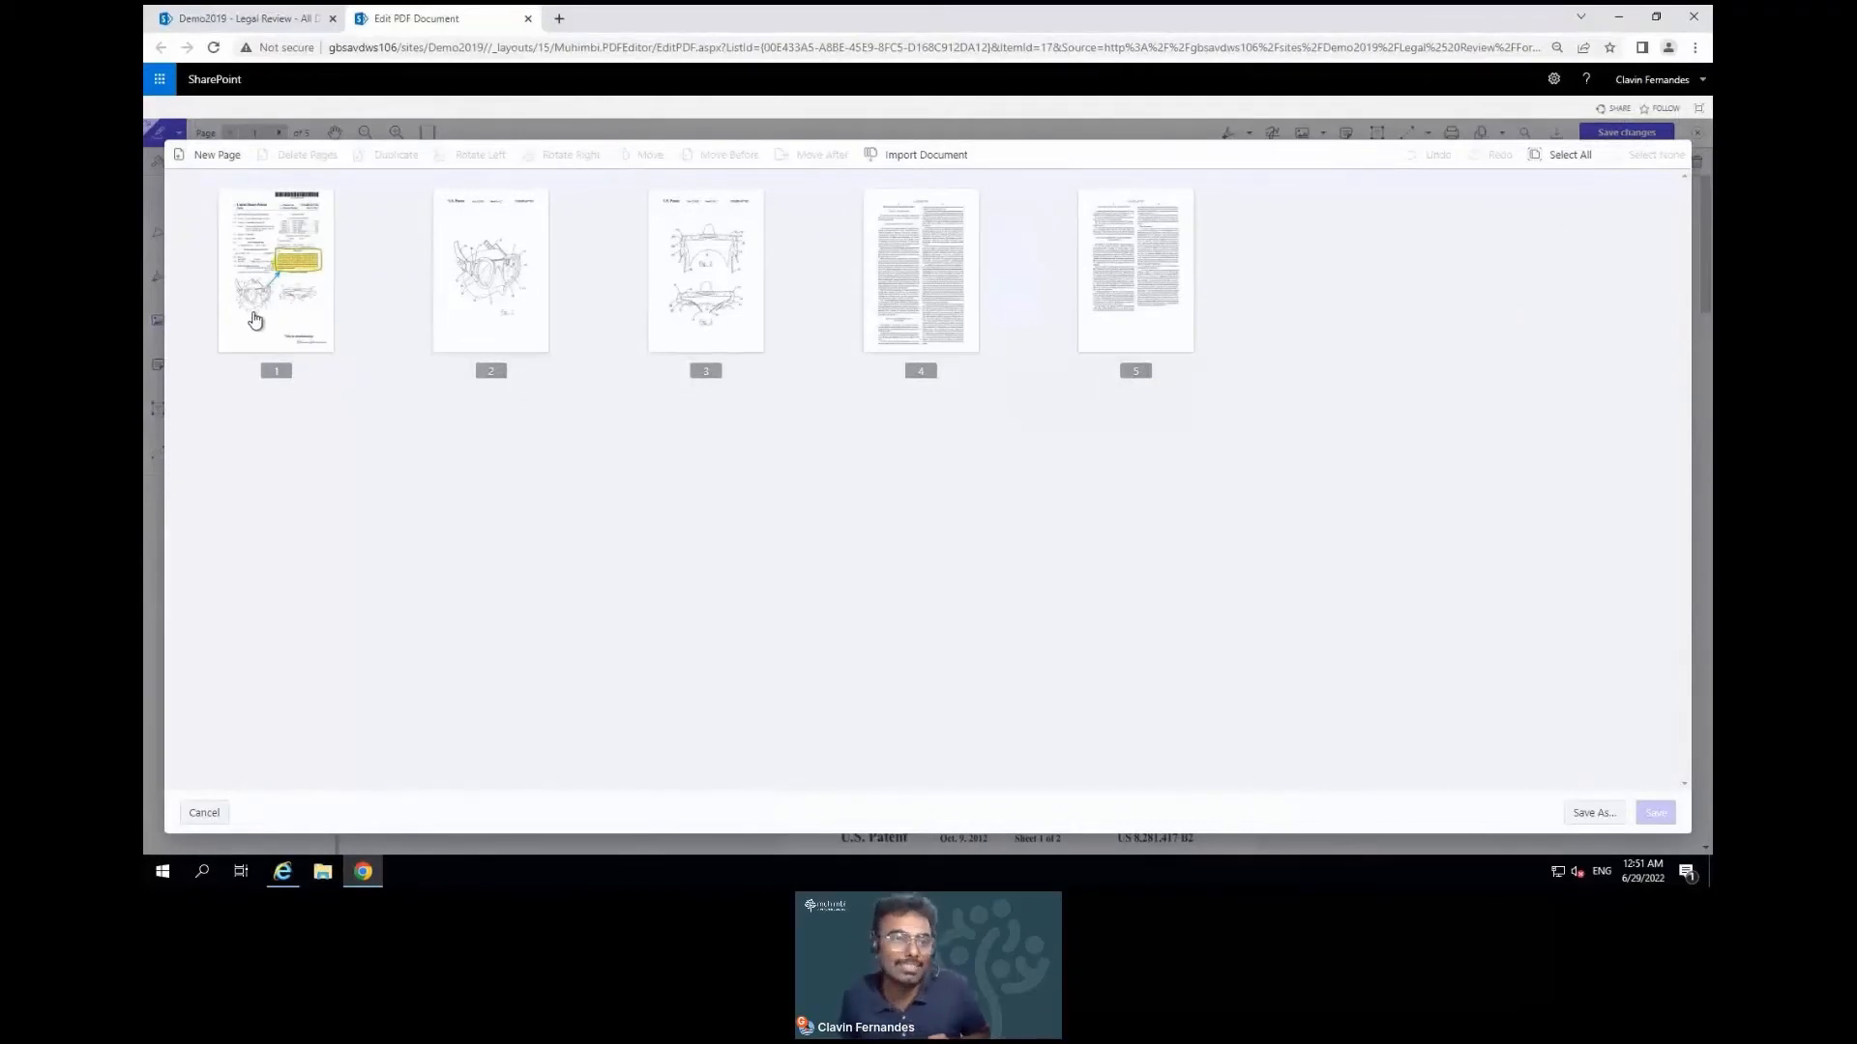
Move page 3 to the end and page 2 after page 5, then place a blank page first
left_click_drag(699, 293, 1228, 274)
left_click_drag(485, 292, 1037, 299)
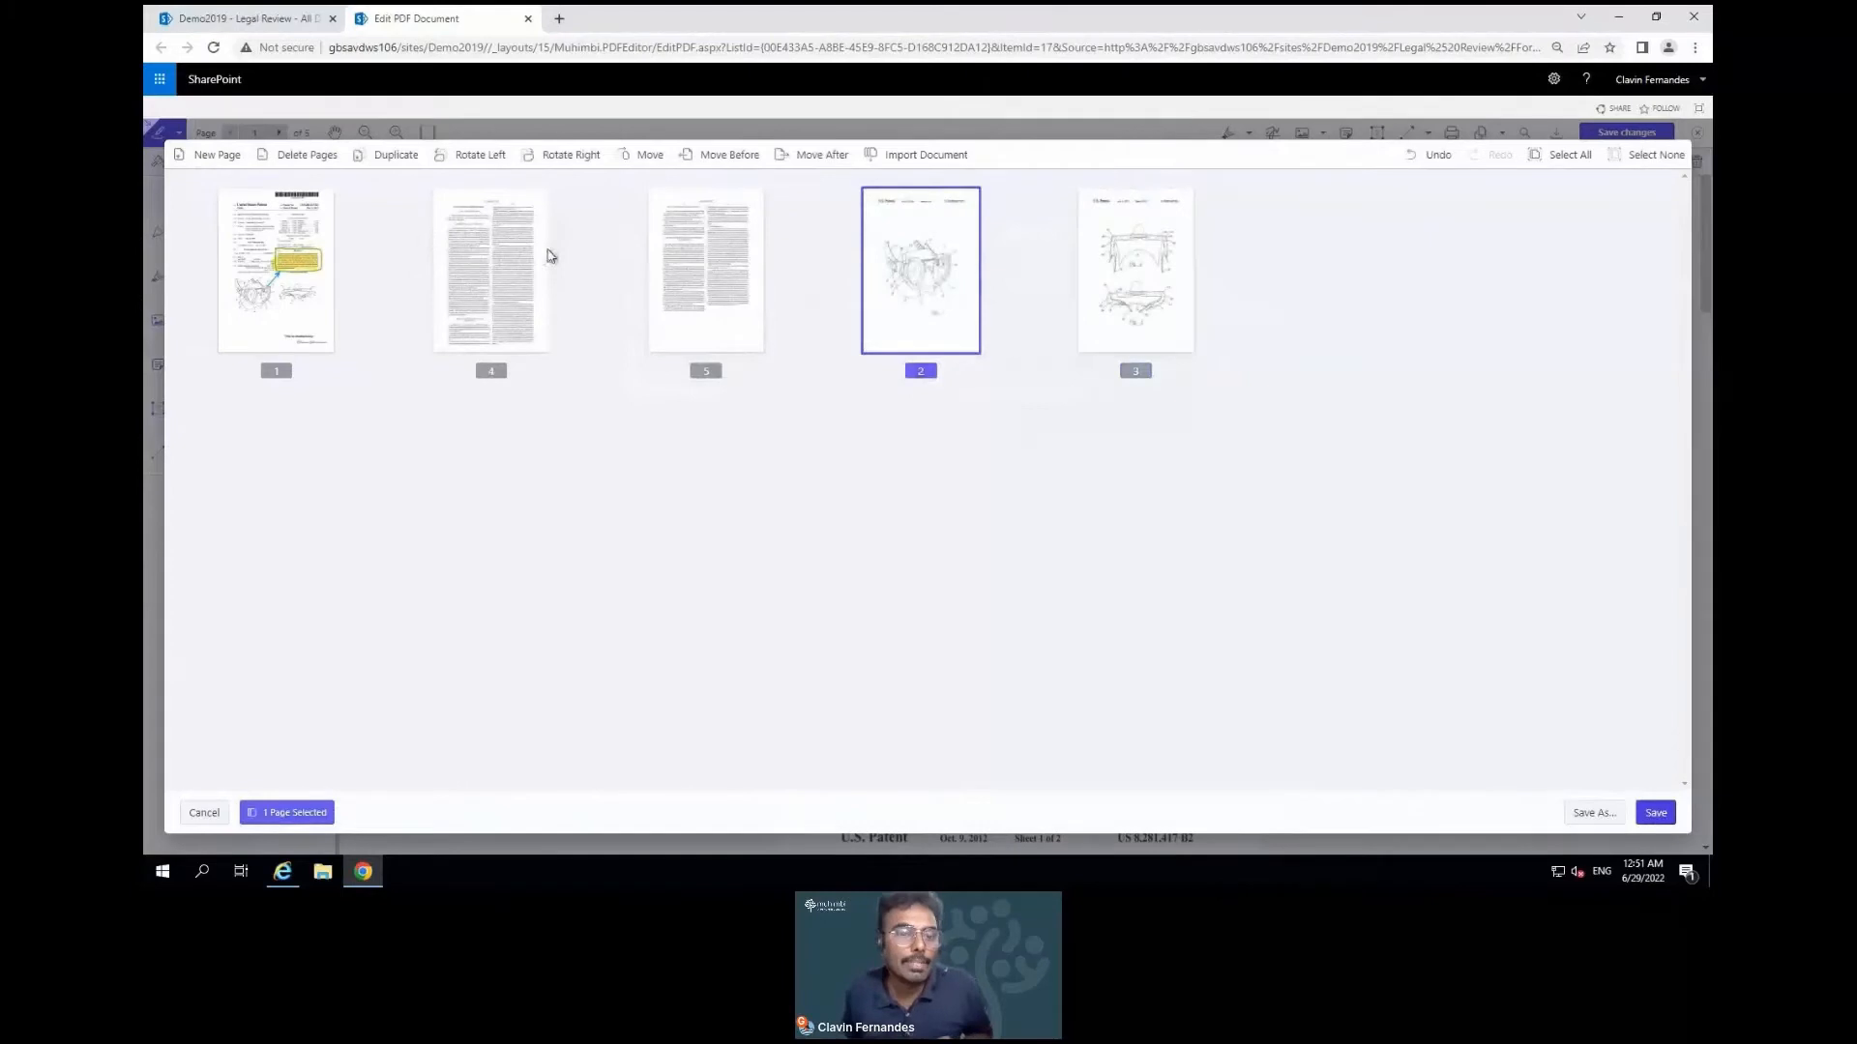
left_click(235, 157)
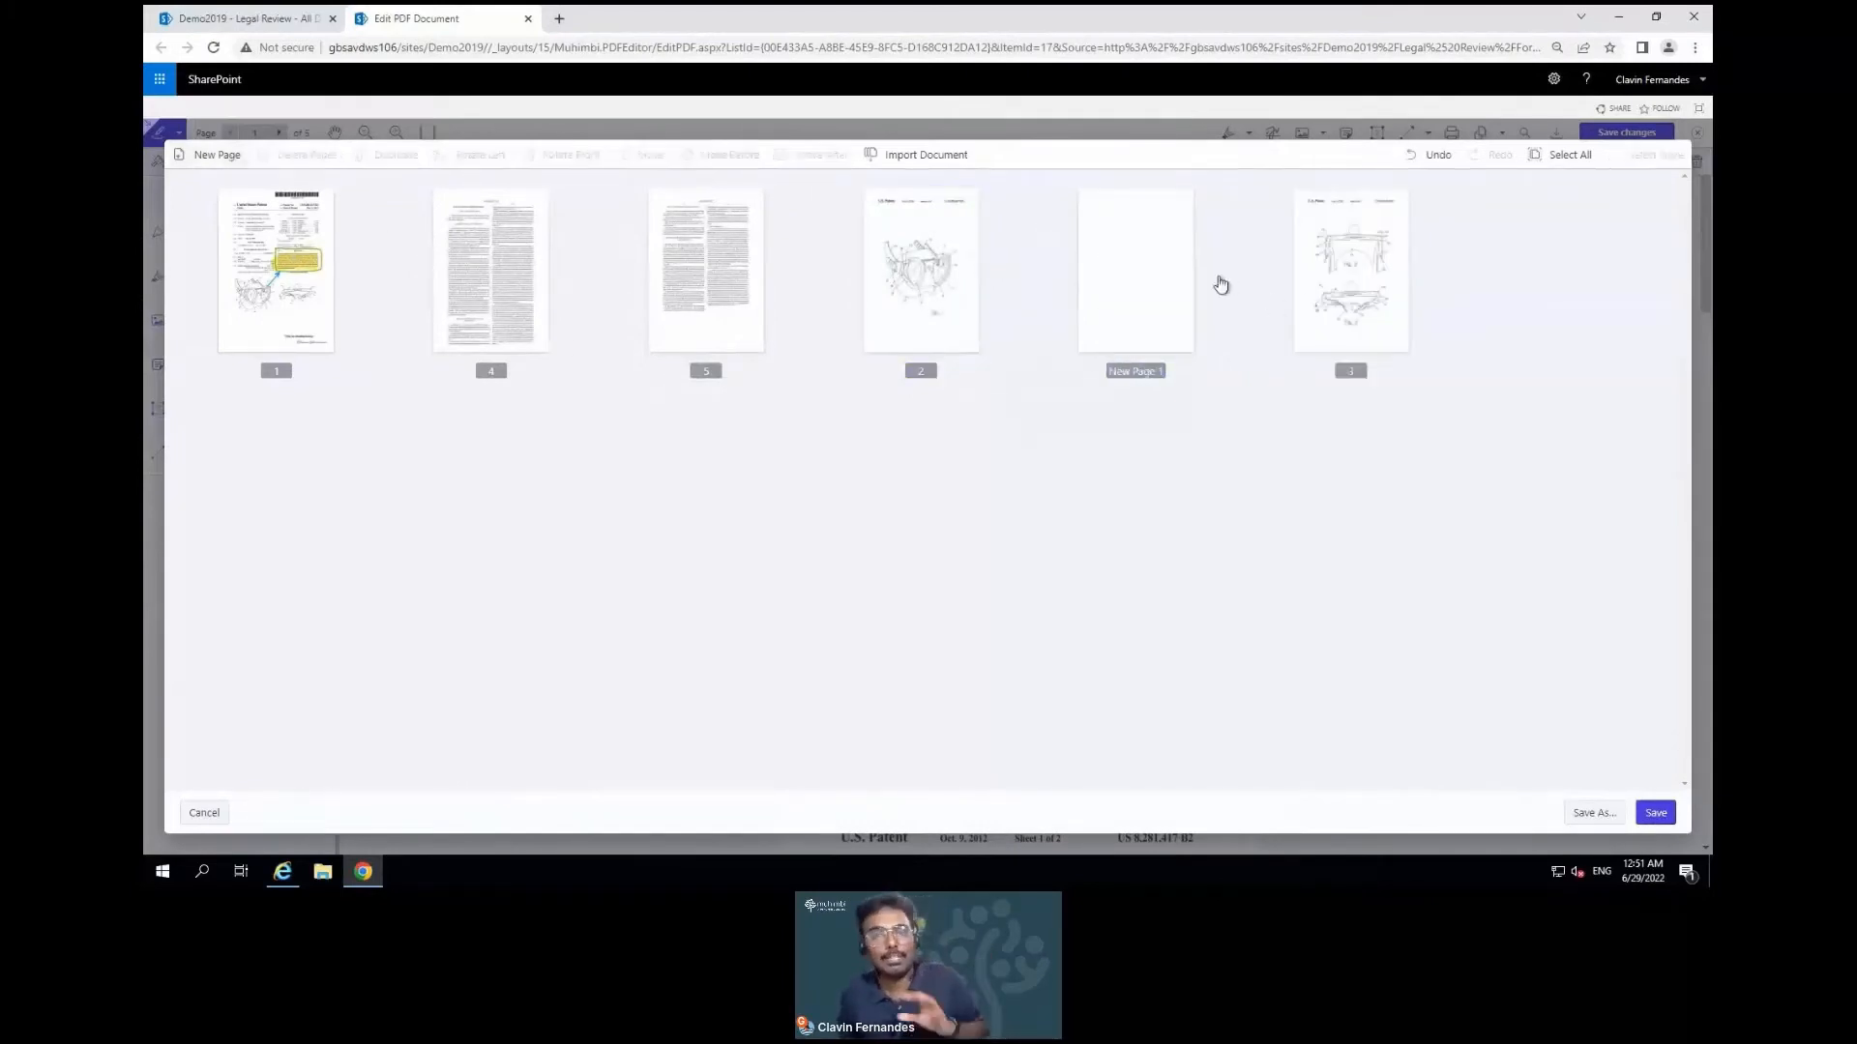
left_click_drag(1133, 290, 237, 249)
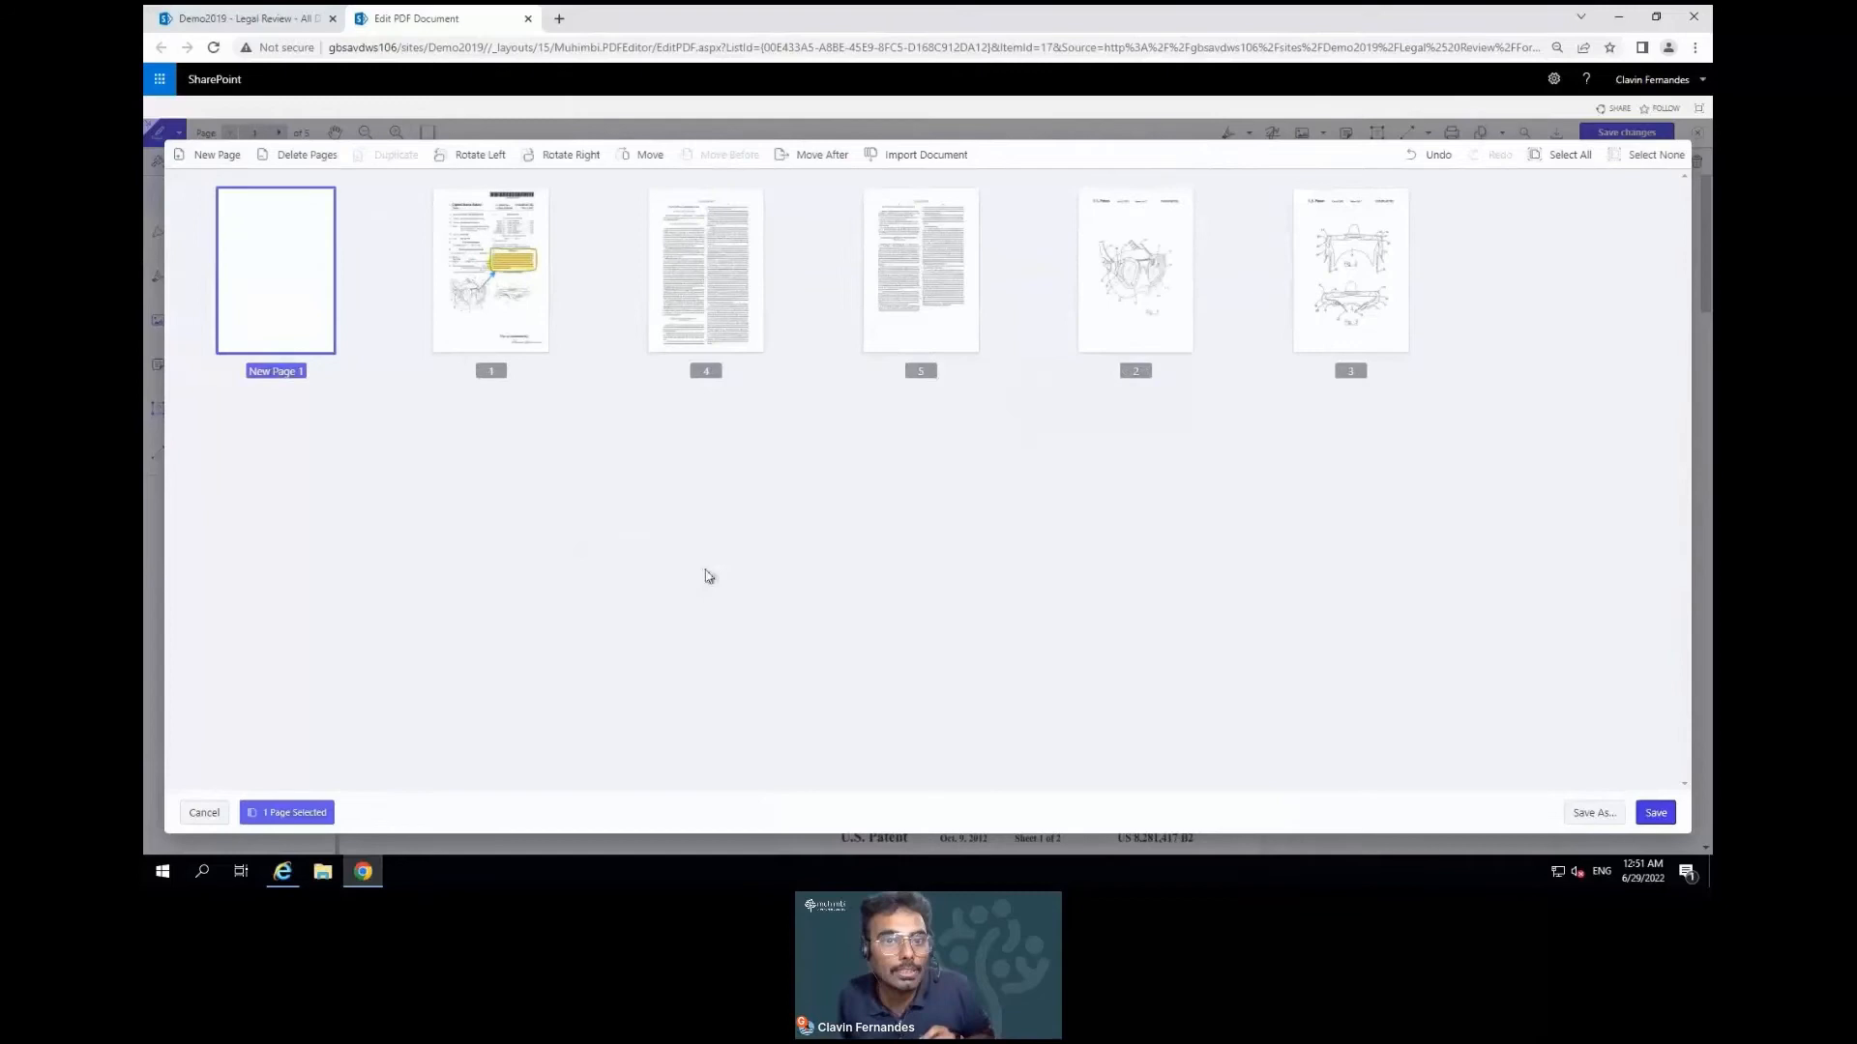
Import the 'patent request' PDF into the document
left_click(956, 158)
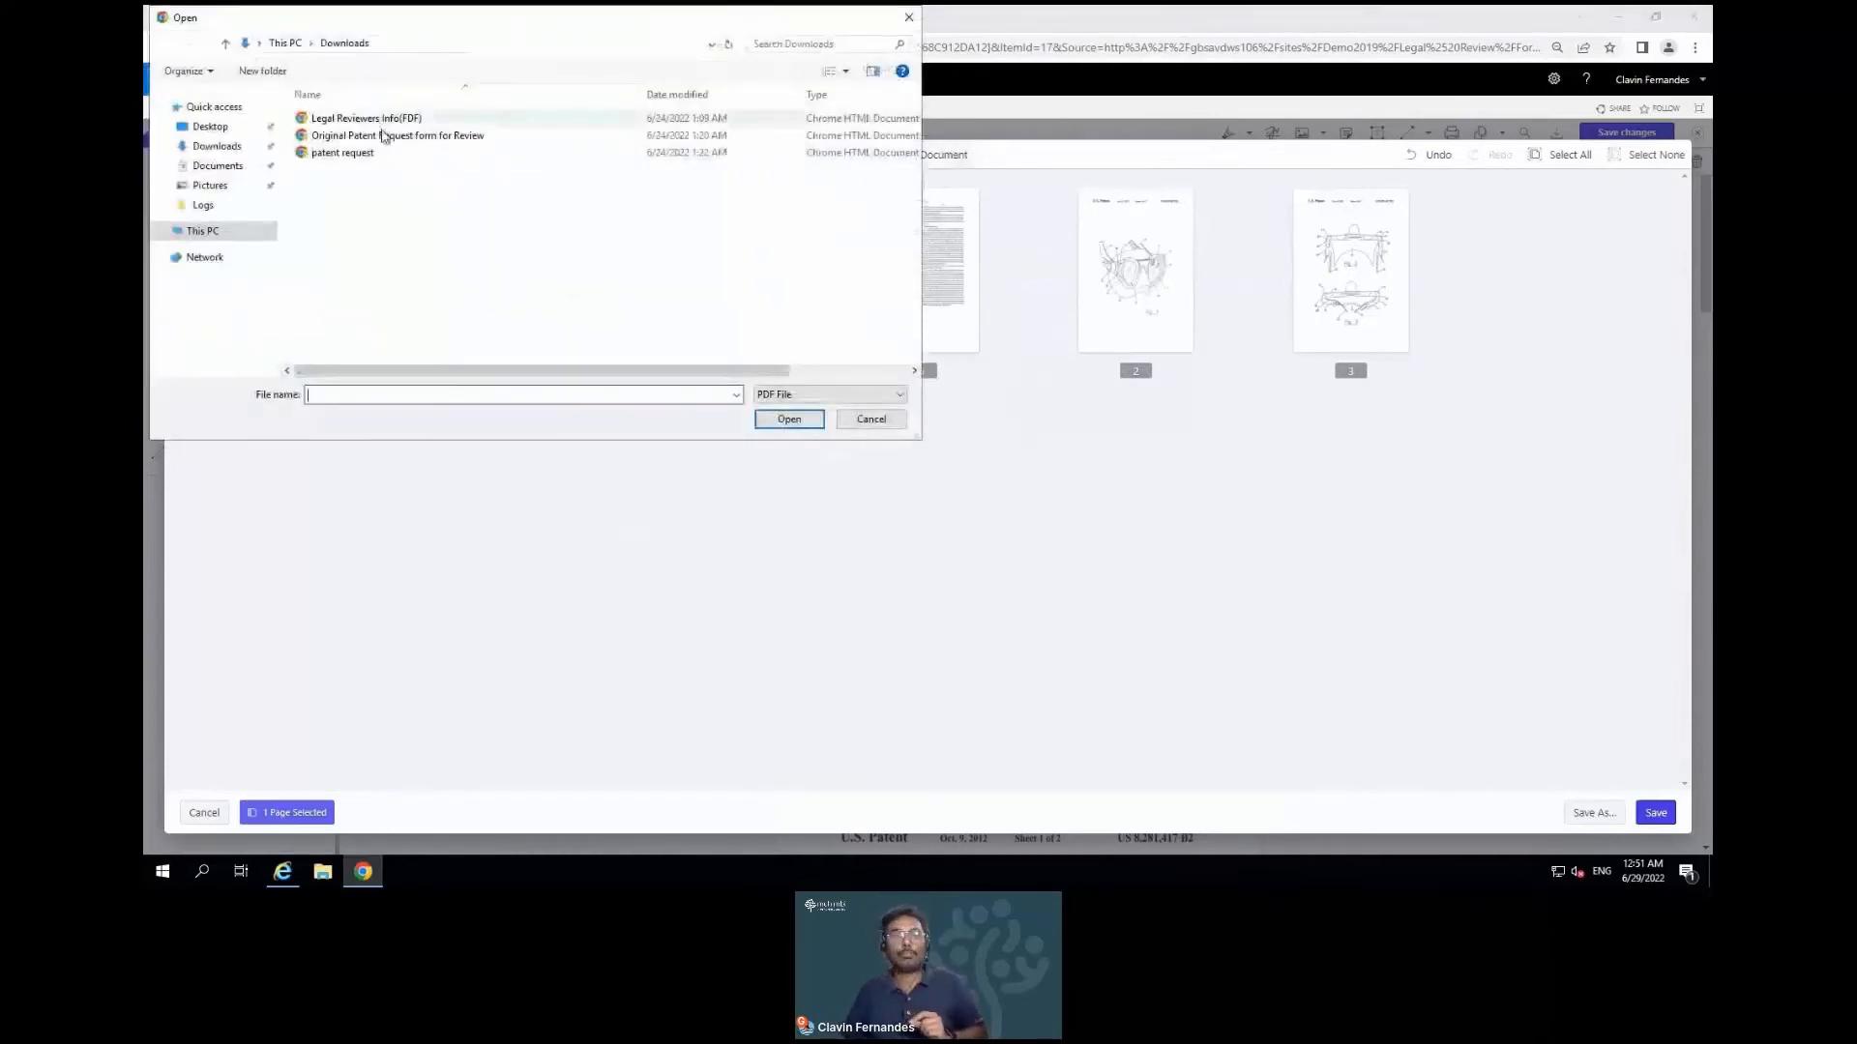
left_click(387, 153)
left_click(789, 419)
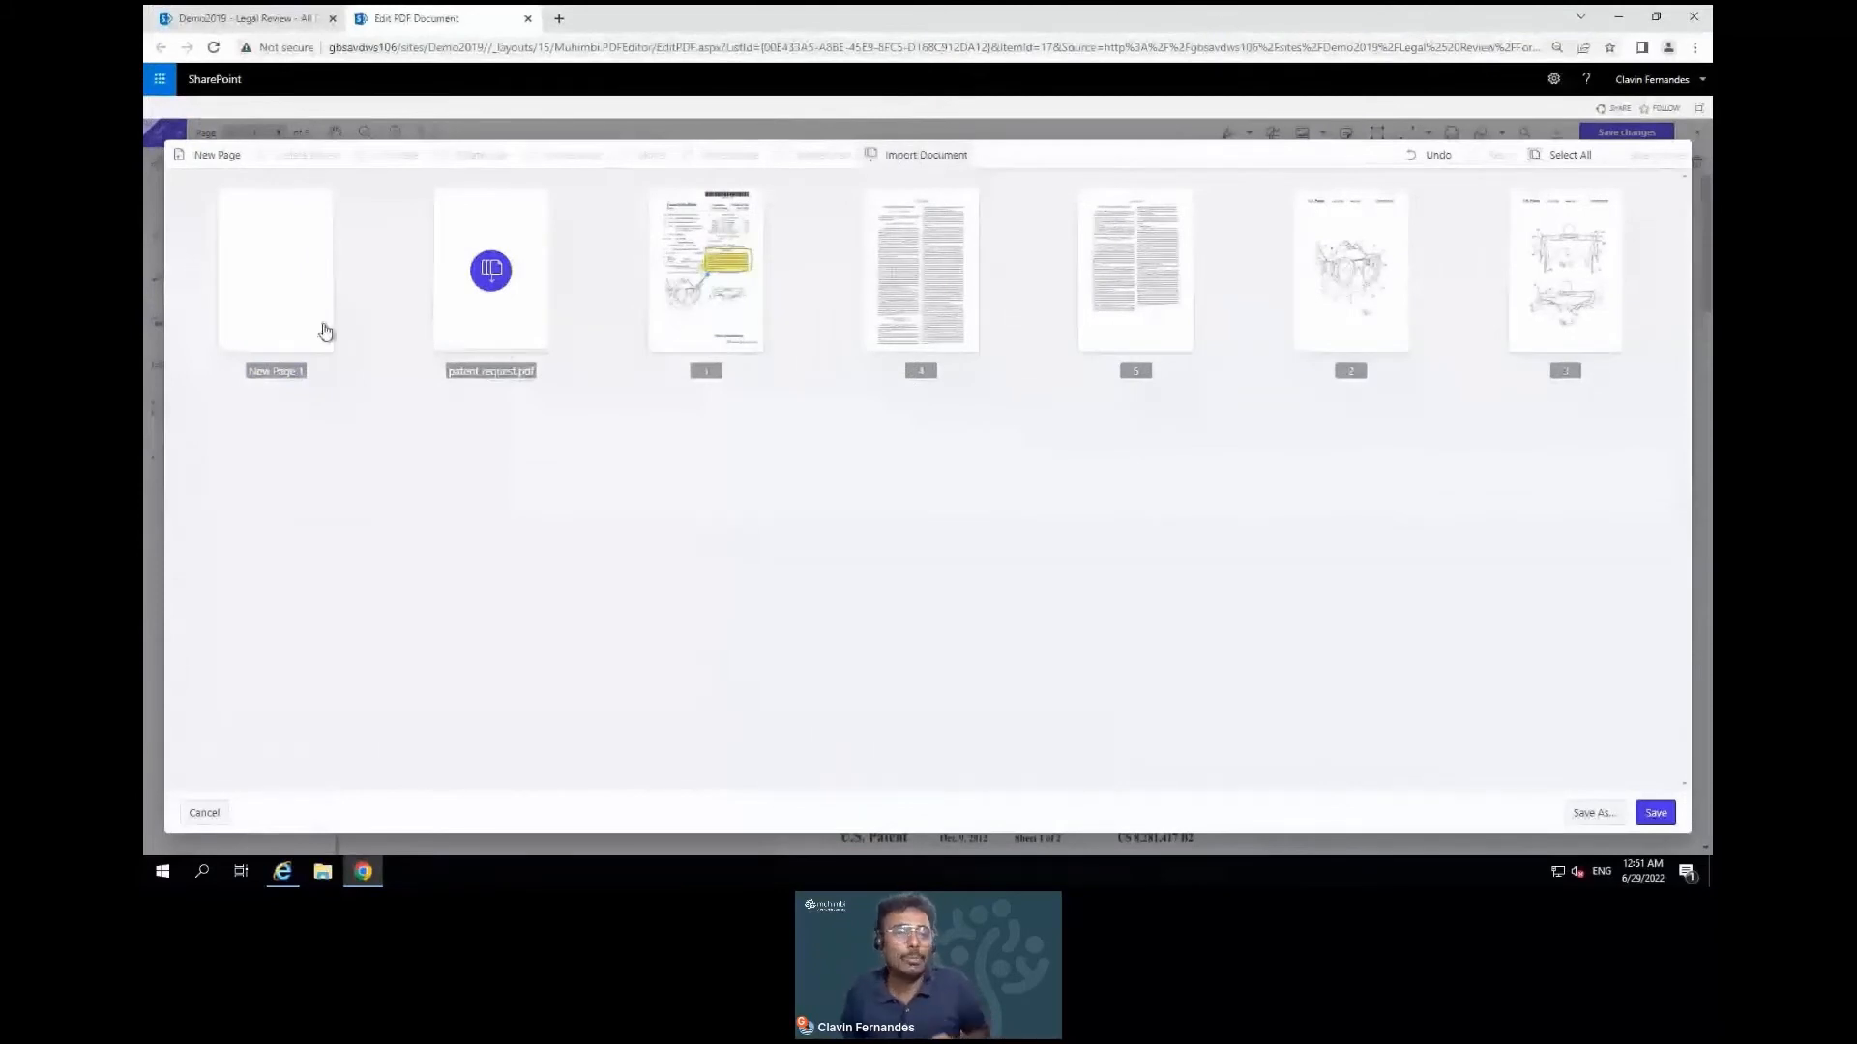
Delete only the blank New Page 1, keeping the imported page, and save the arrangement
left_click(473, 327)
left_click(314, 320, "ctrl")
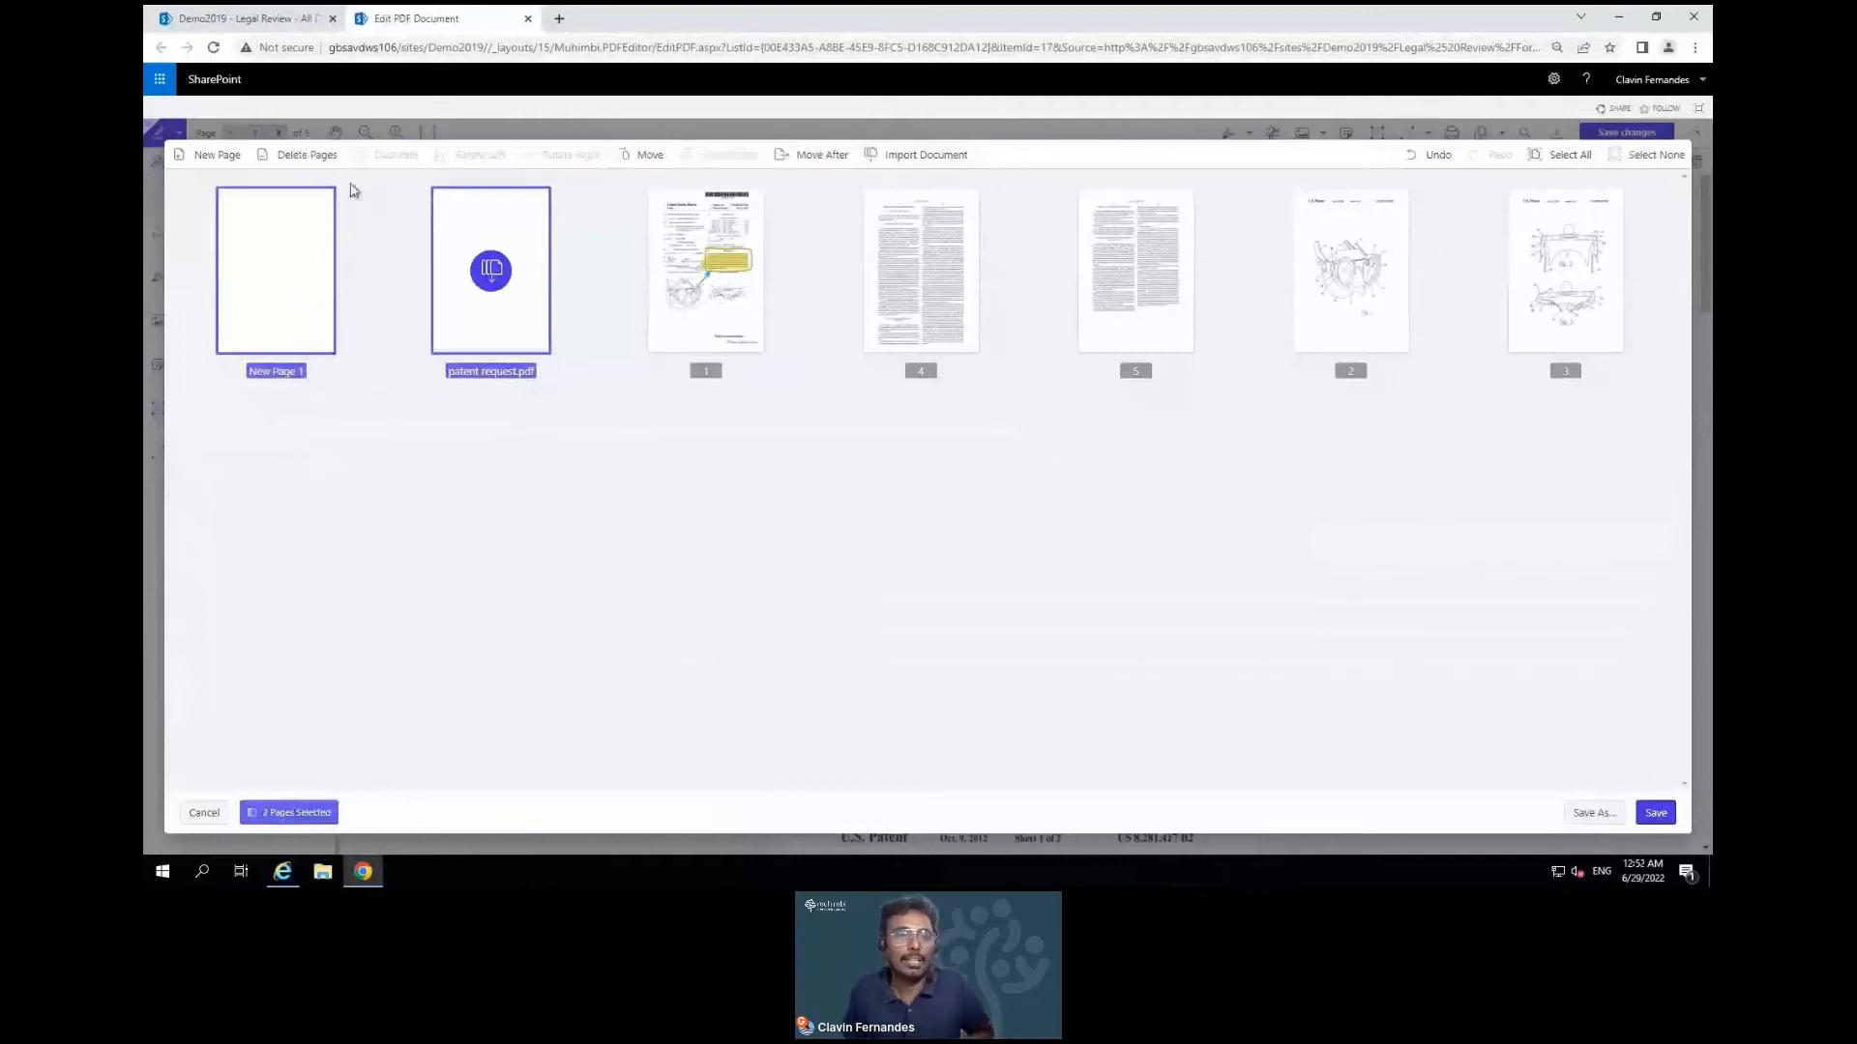
key("Delete")
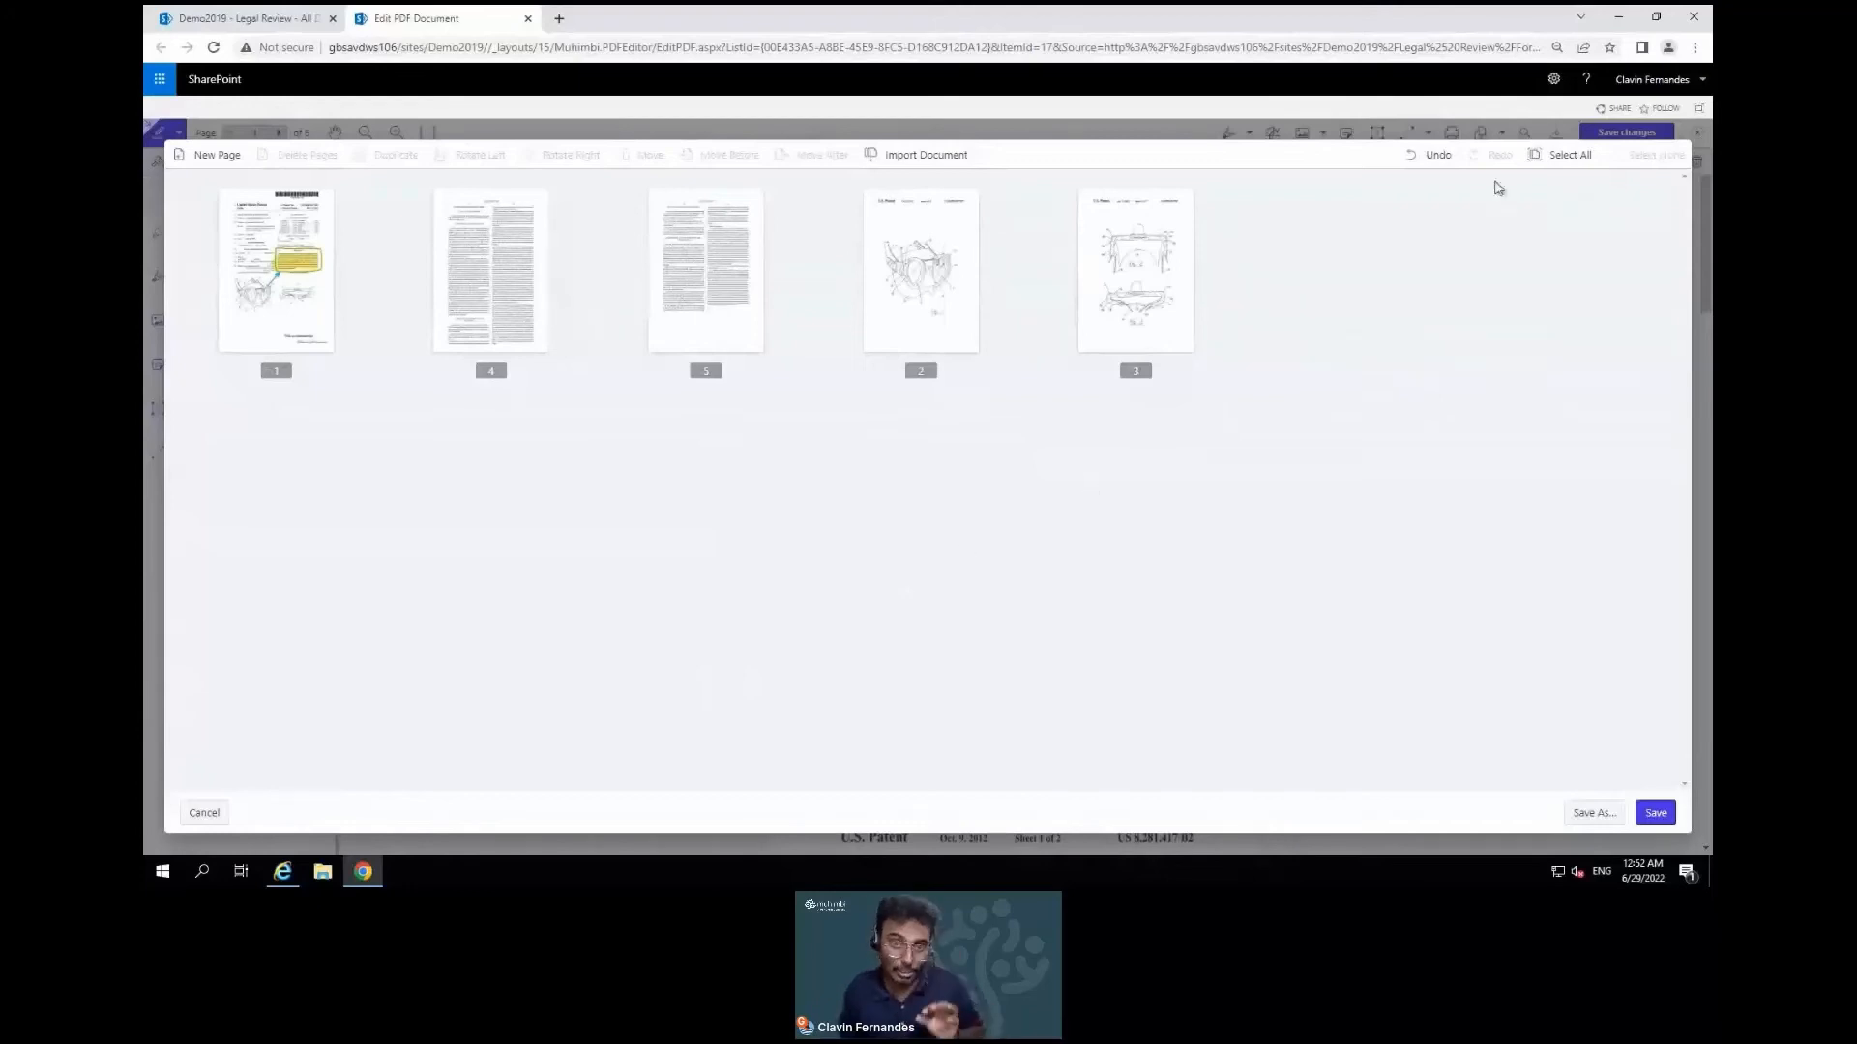
left_click(1426, 160)
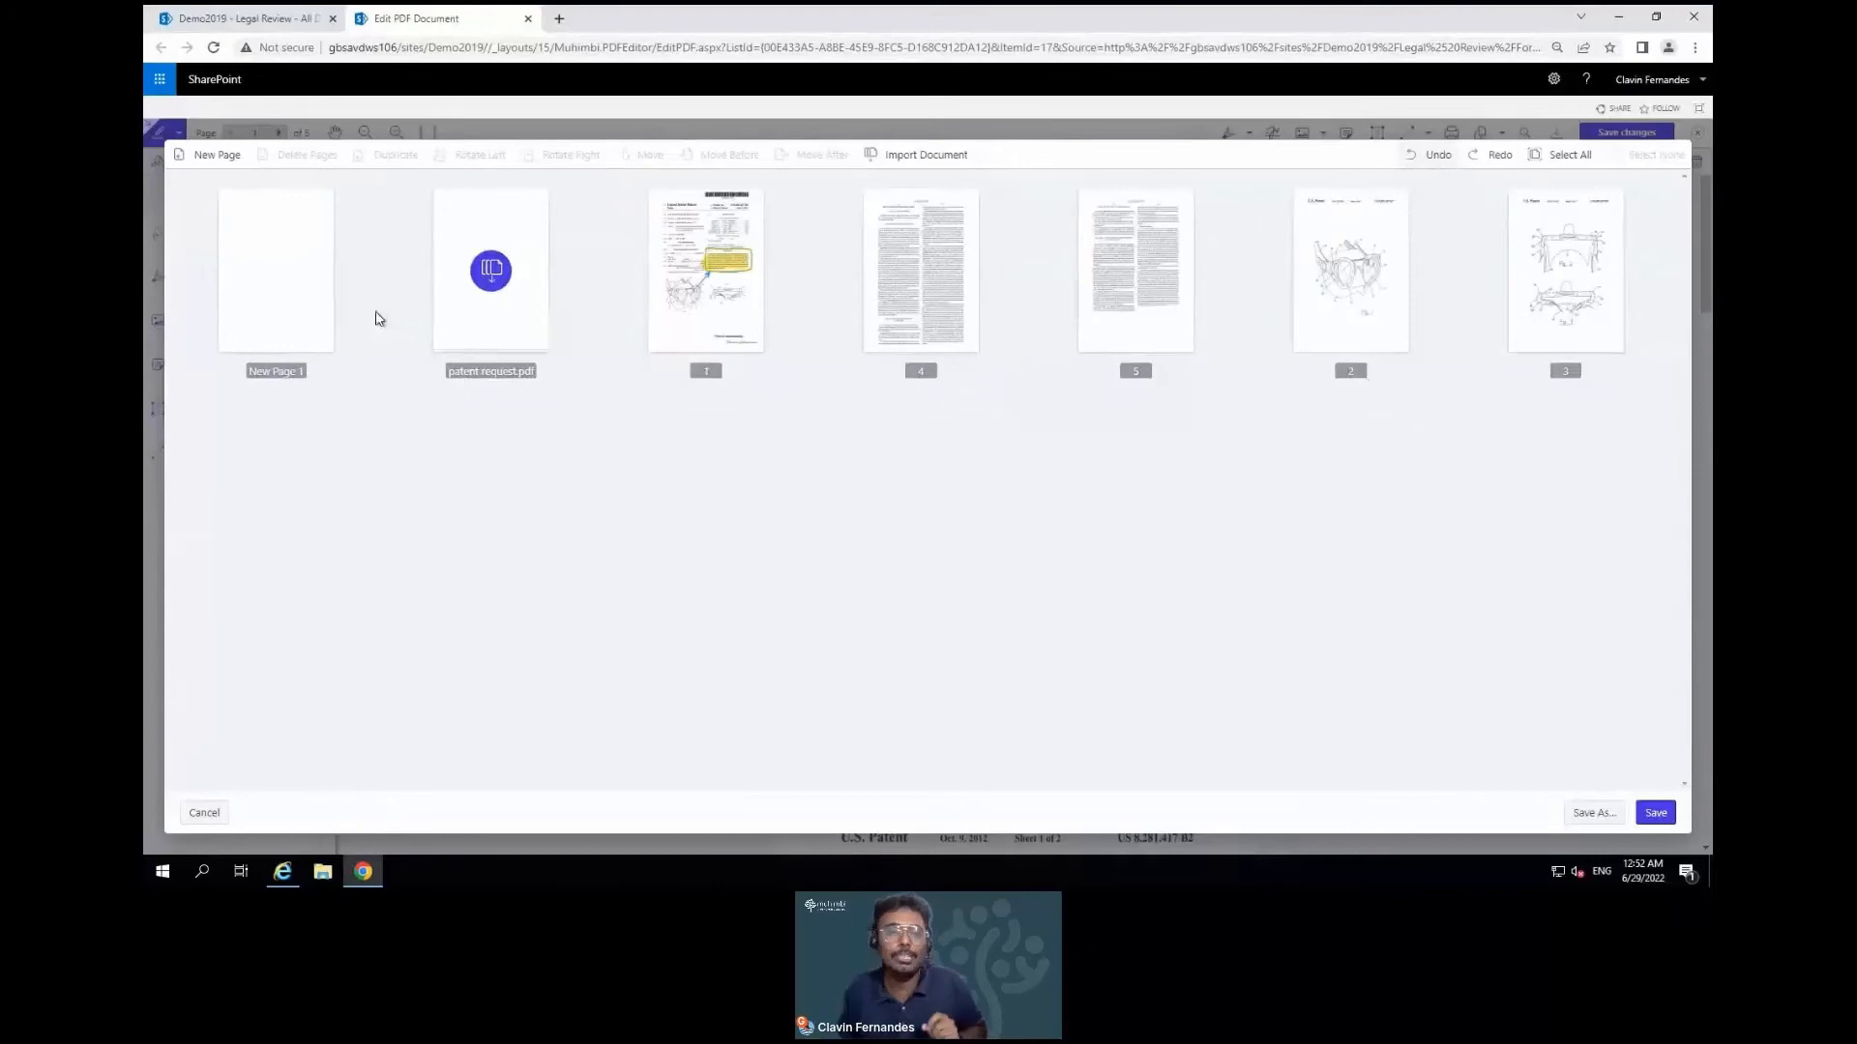
left_click(321, 317)
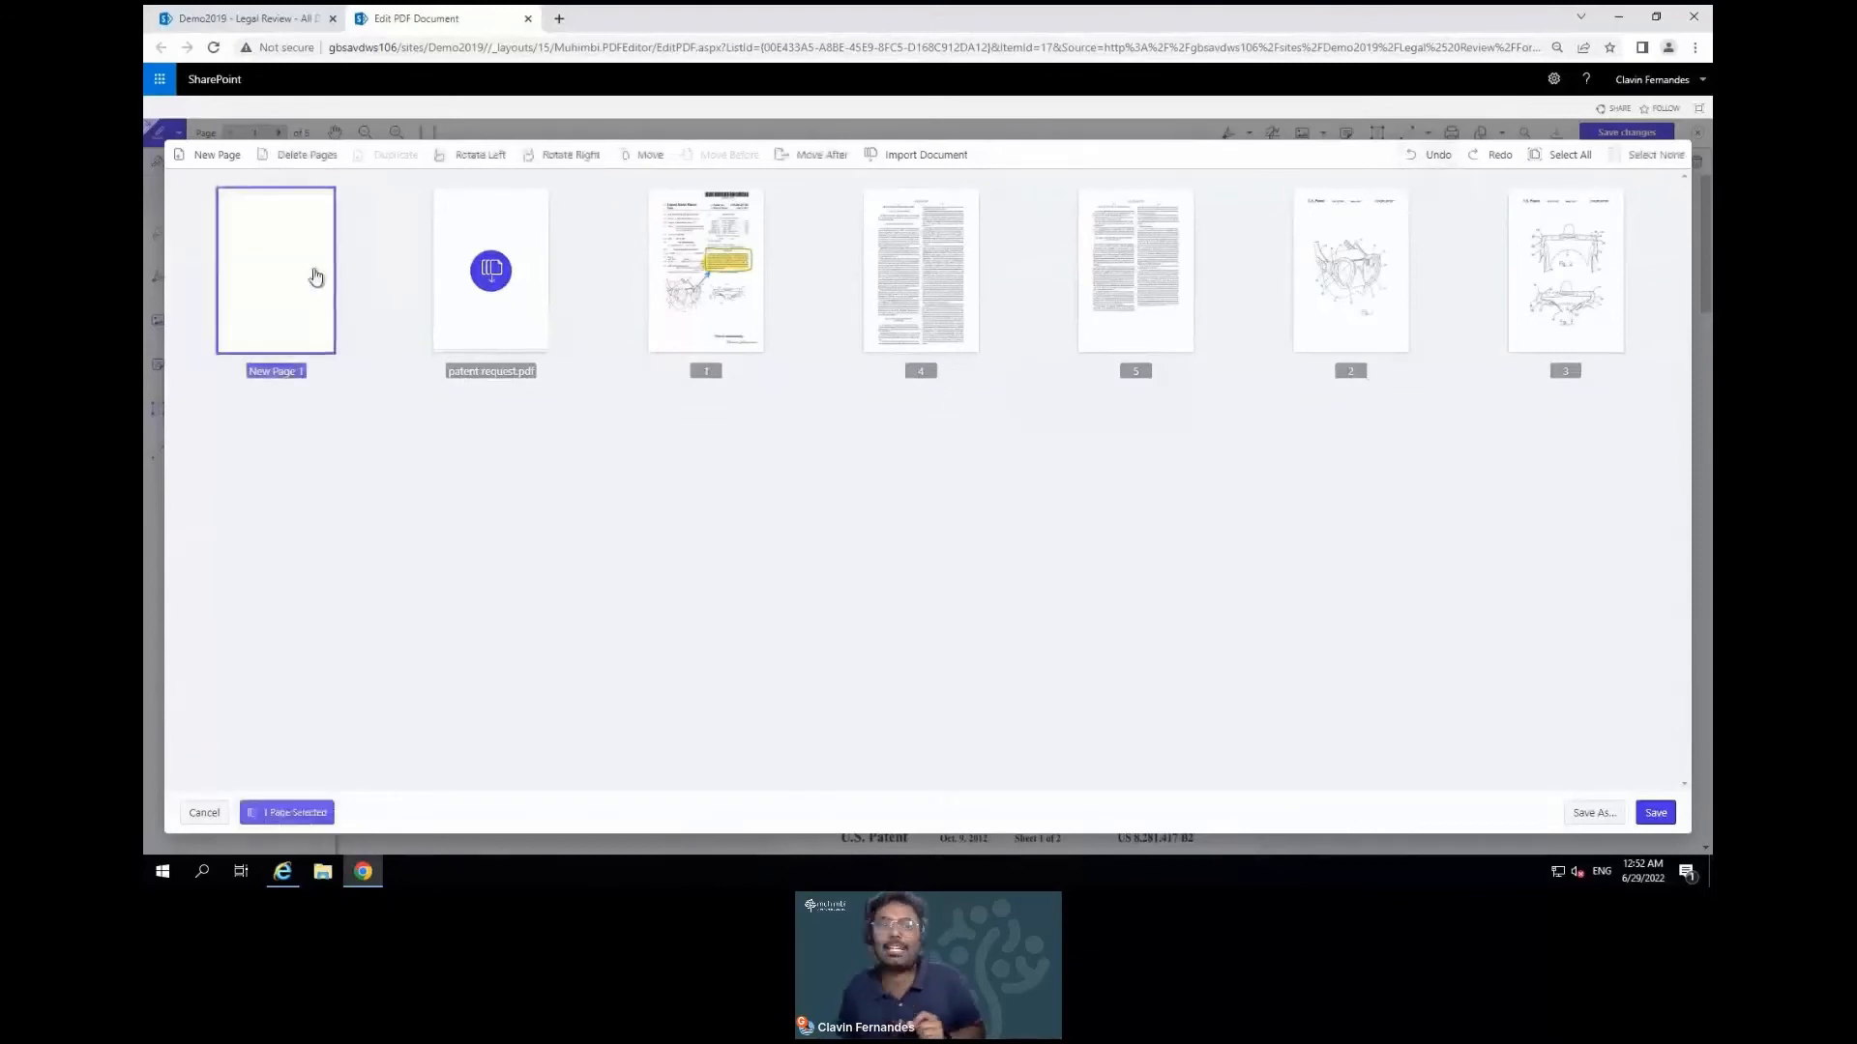
left_click(316, 156)
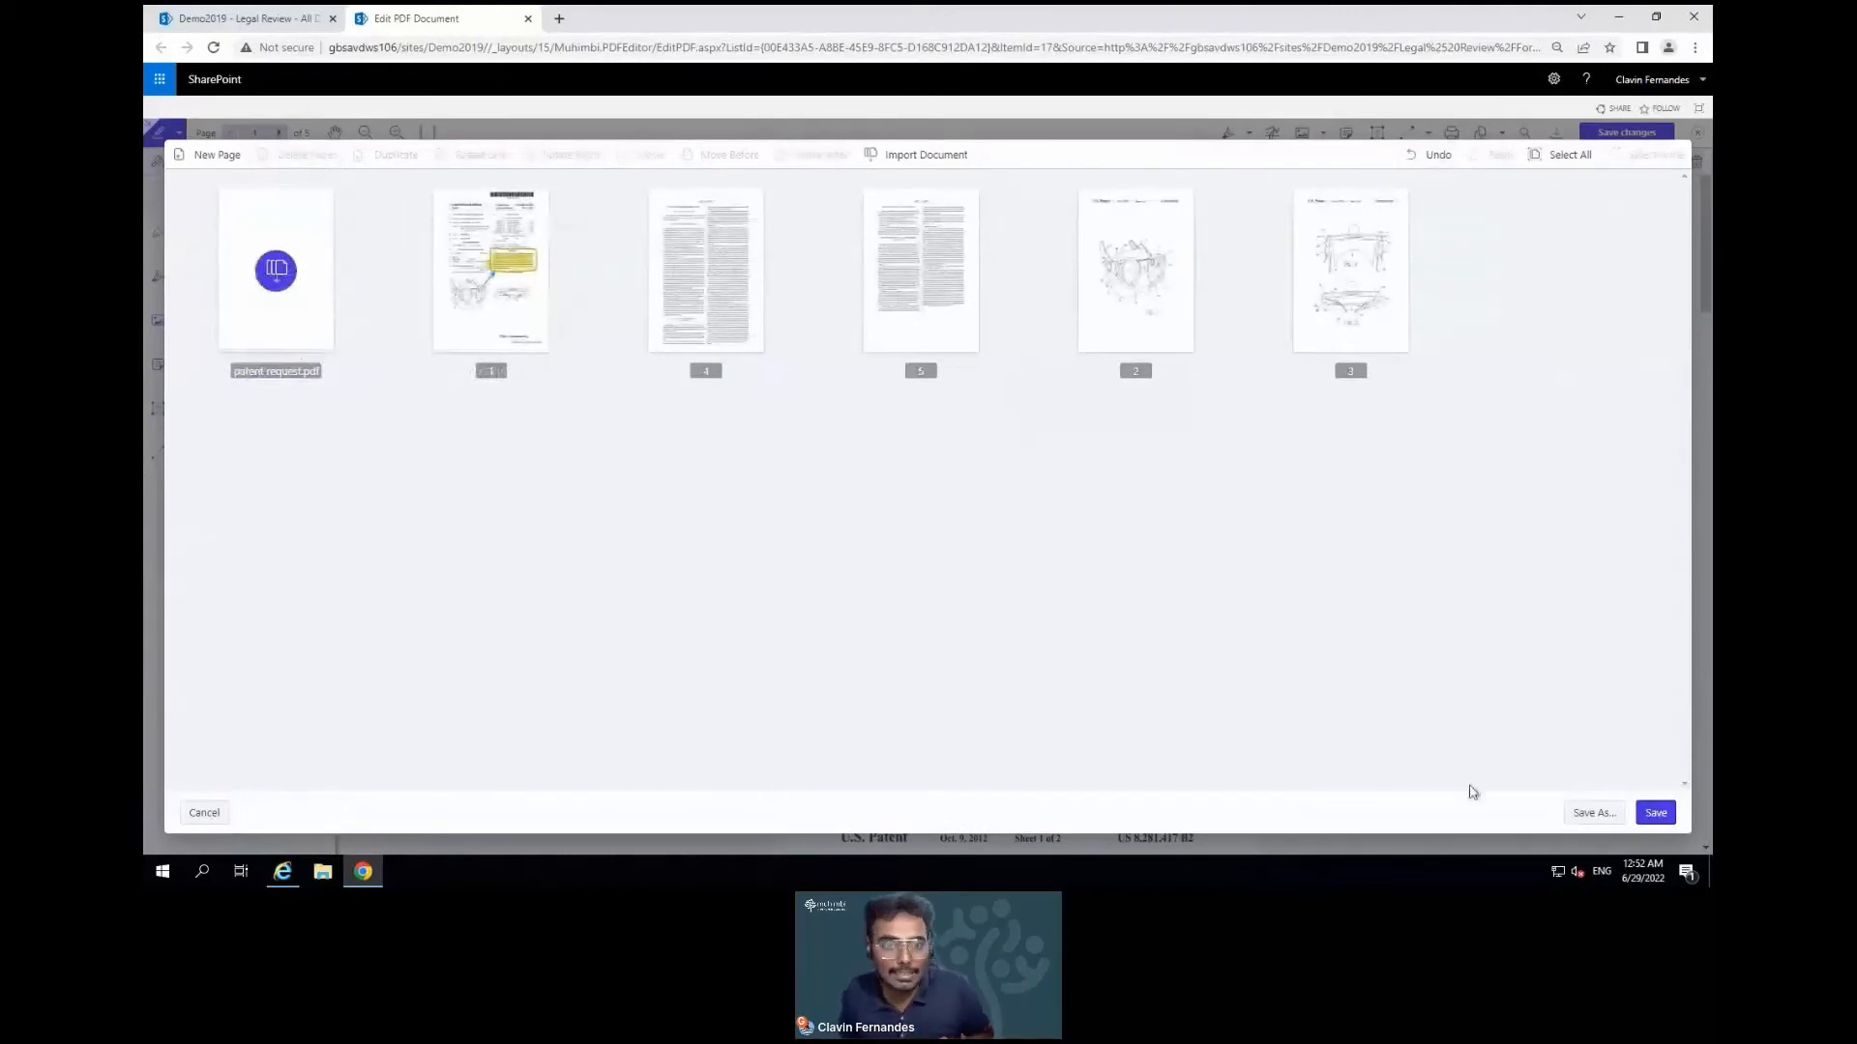
left_click(1659, 820)
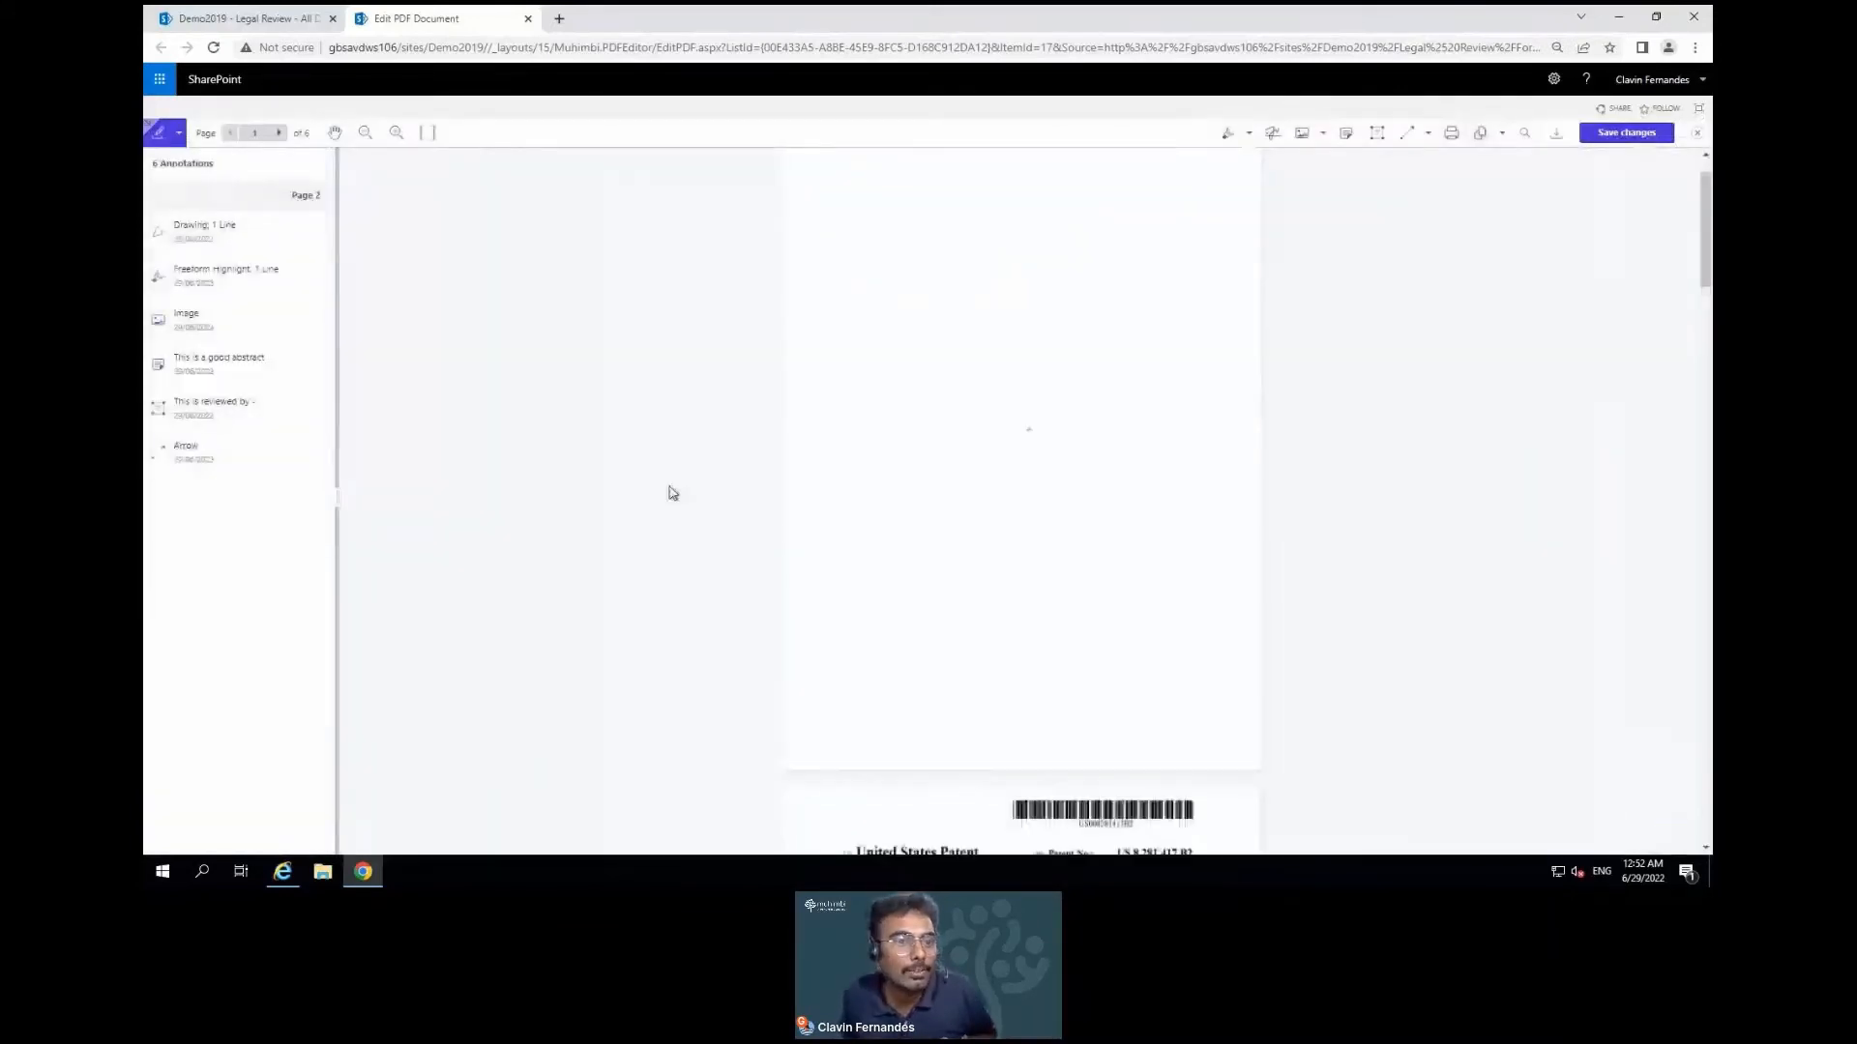
Switch the side panel from Annotations to Thumbnails and scroll back to the top of page 1
left_click(172, 135)
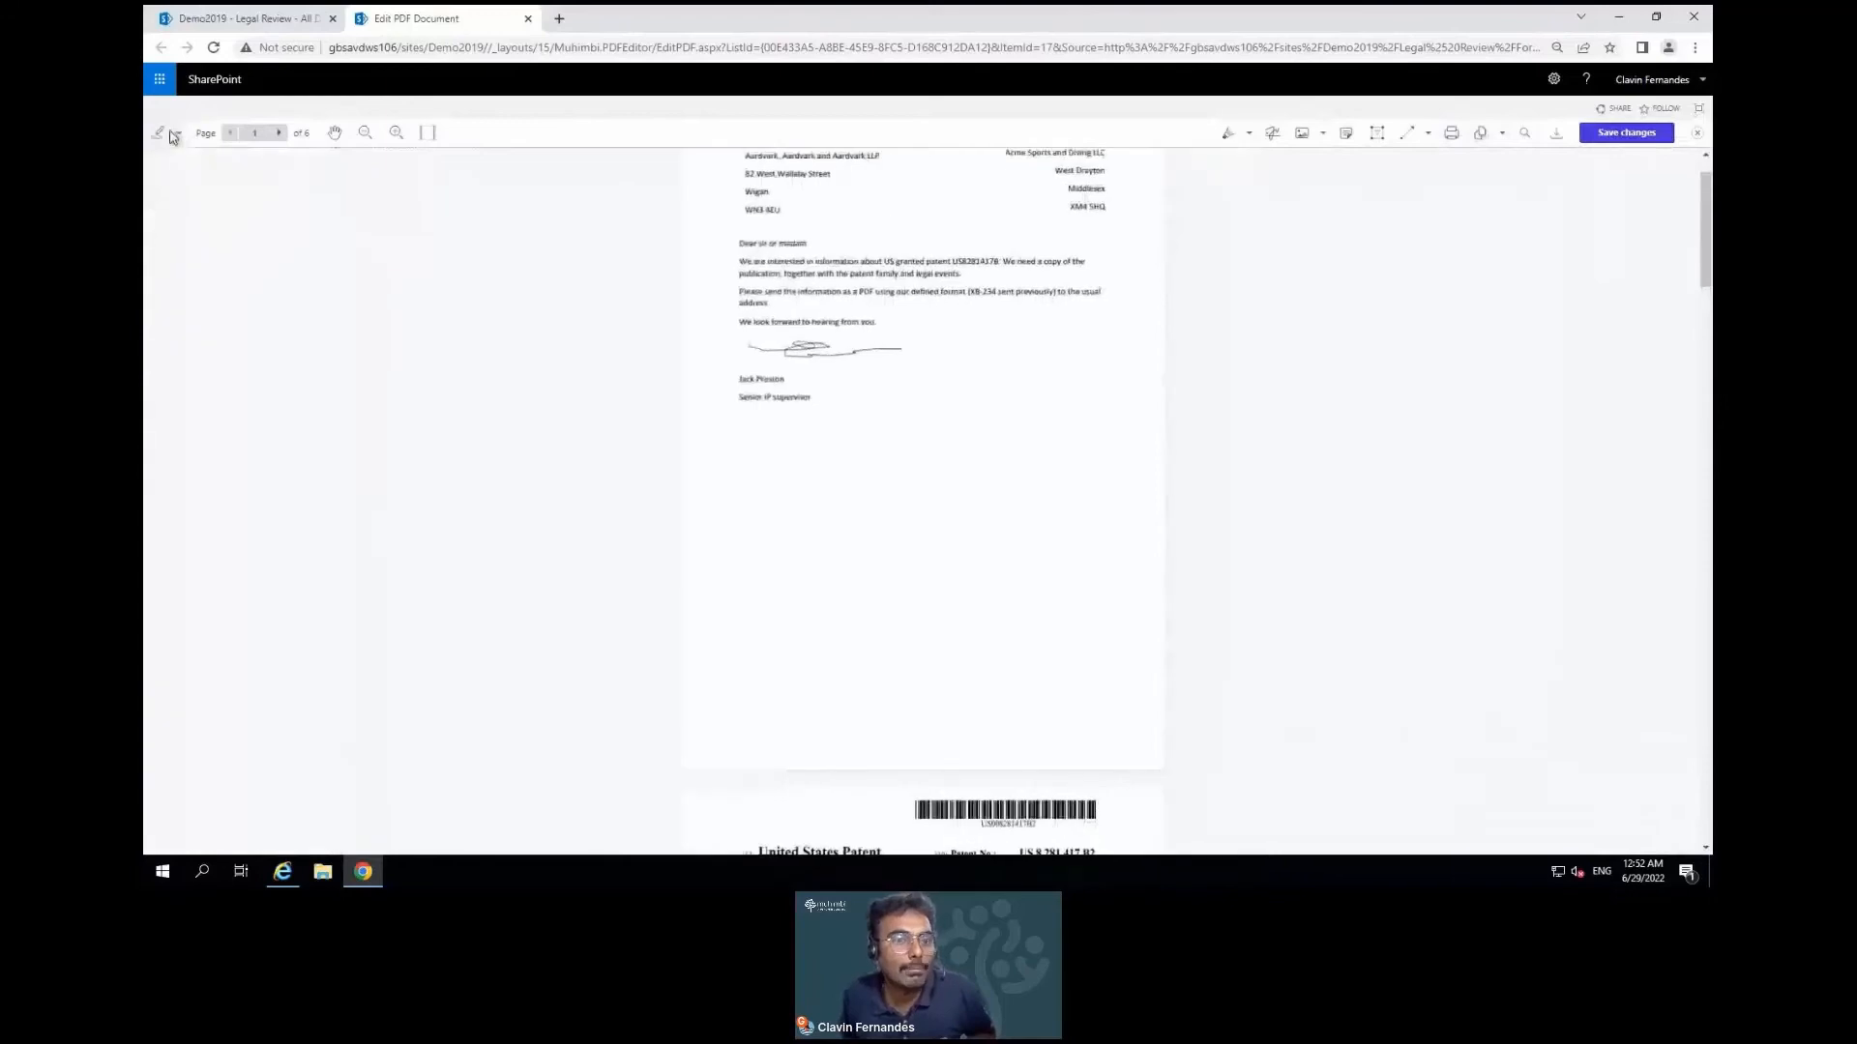
left_click(177, 135)
left_click(198, 169)
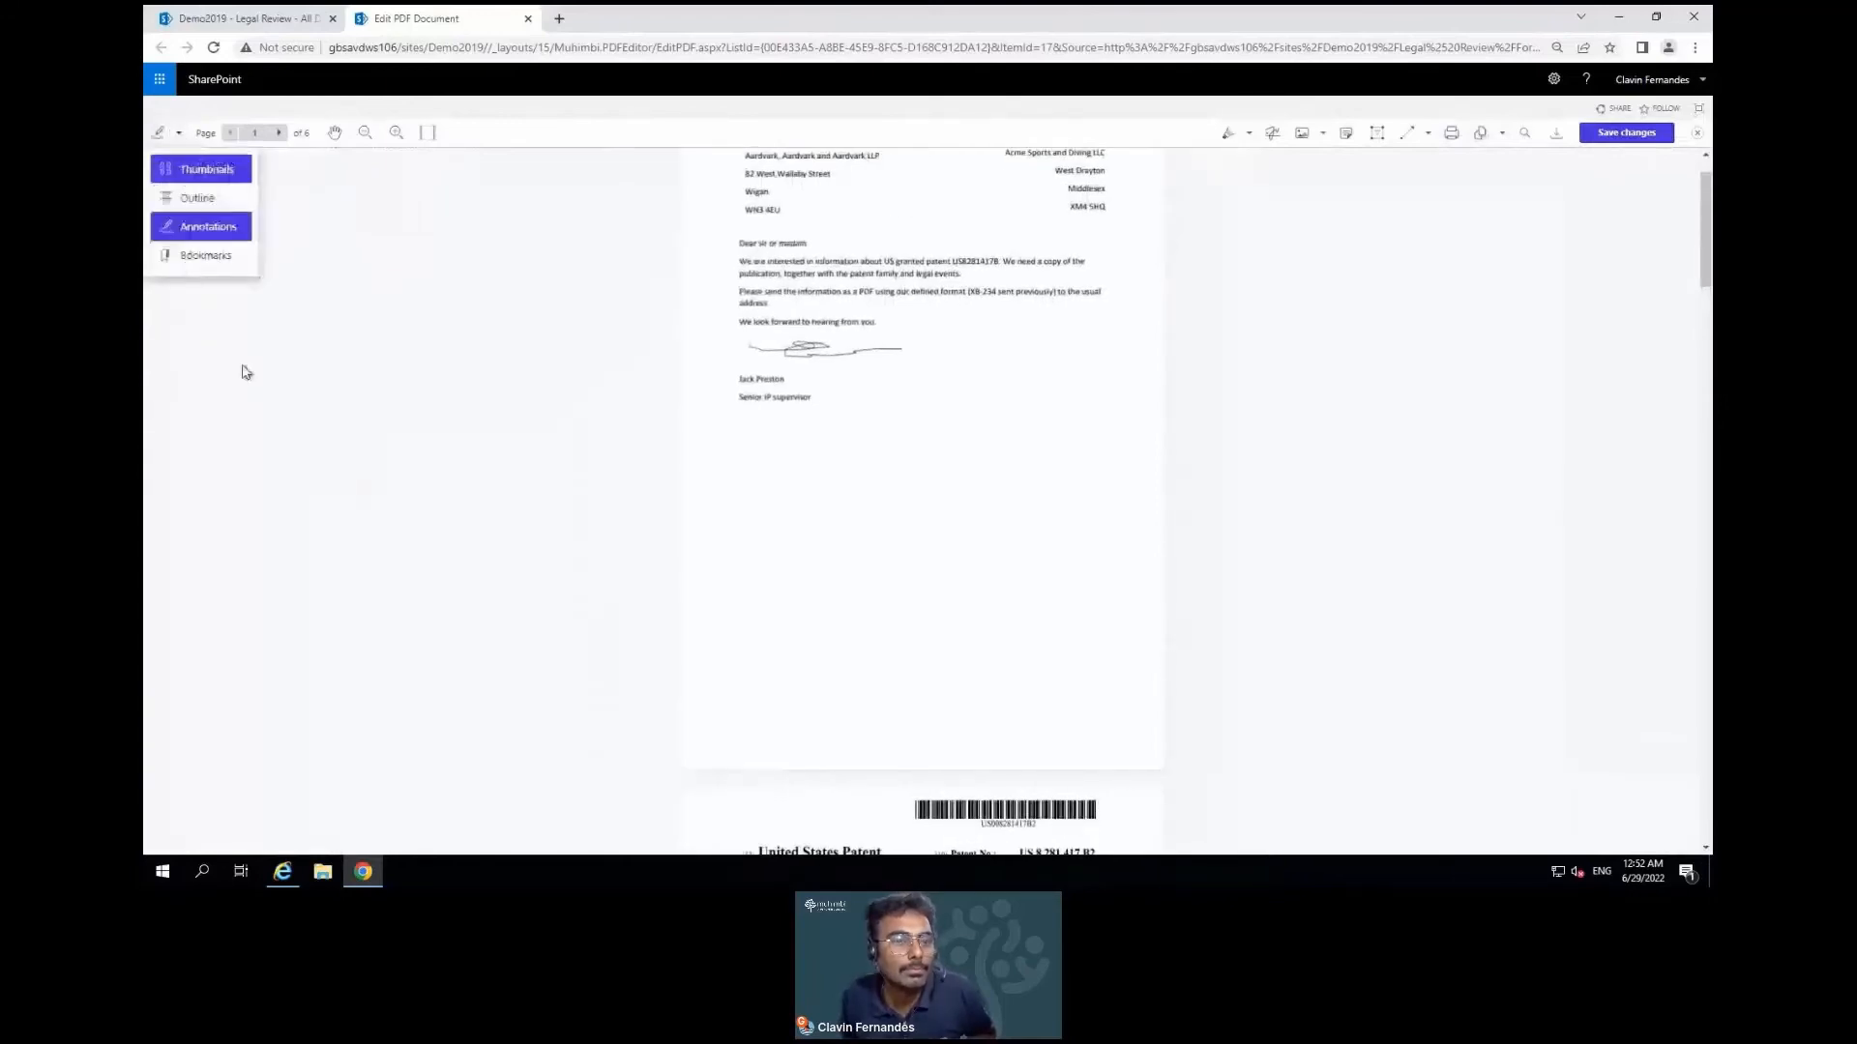
scroll(257, 465, "down", 5)
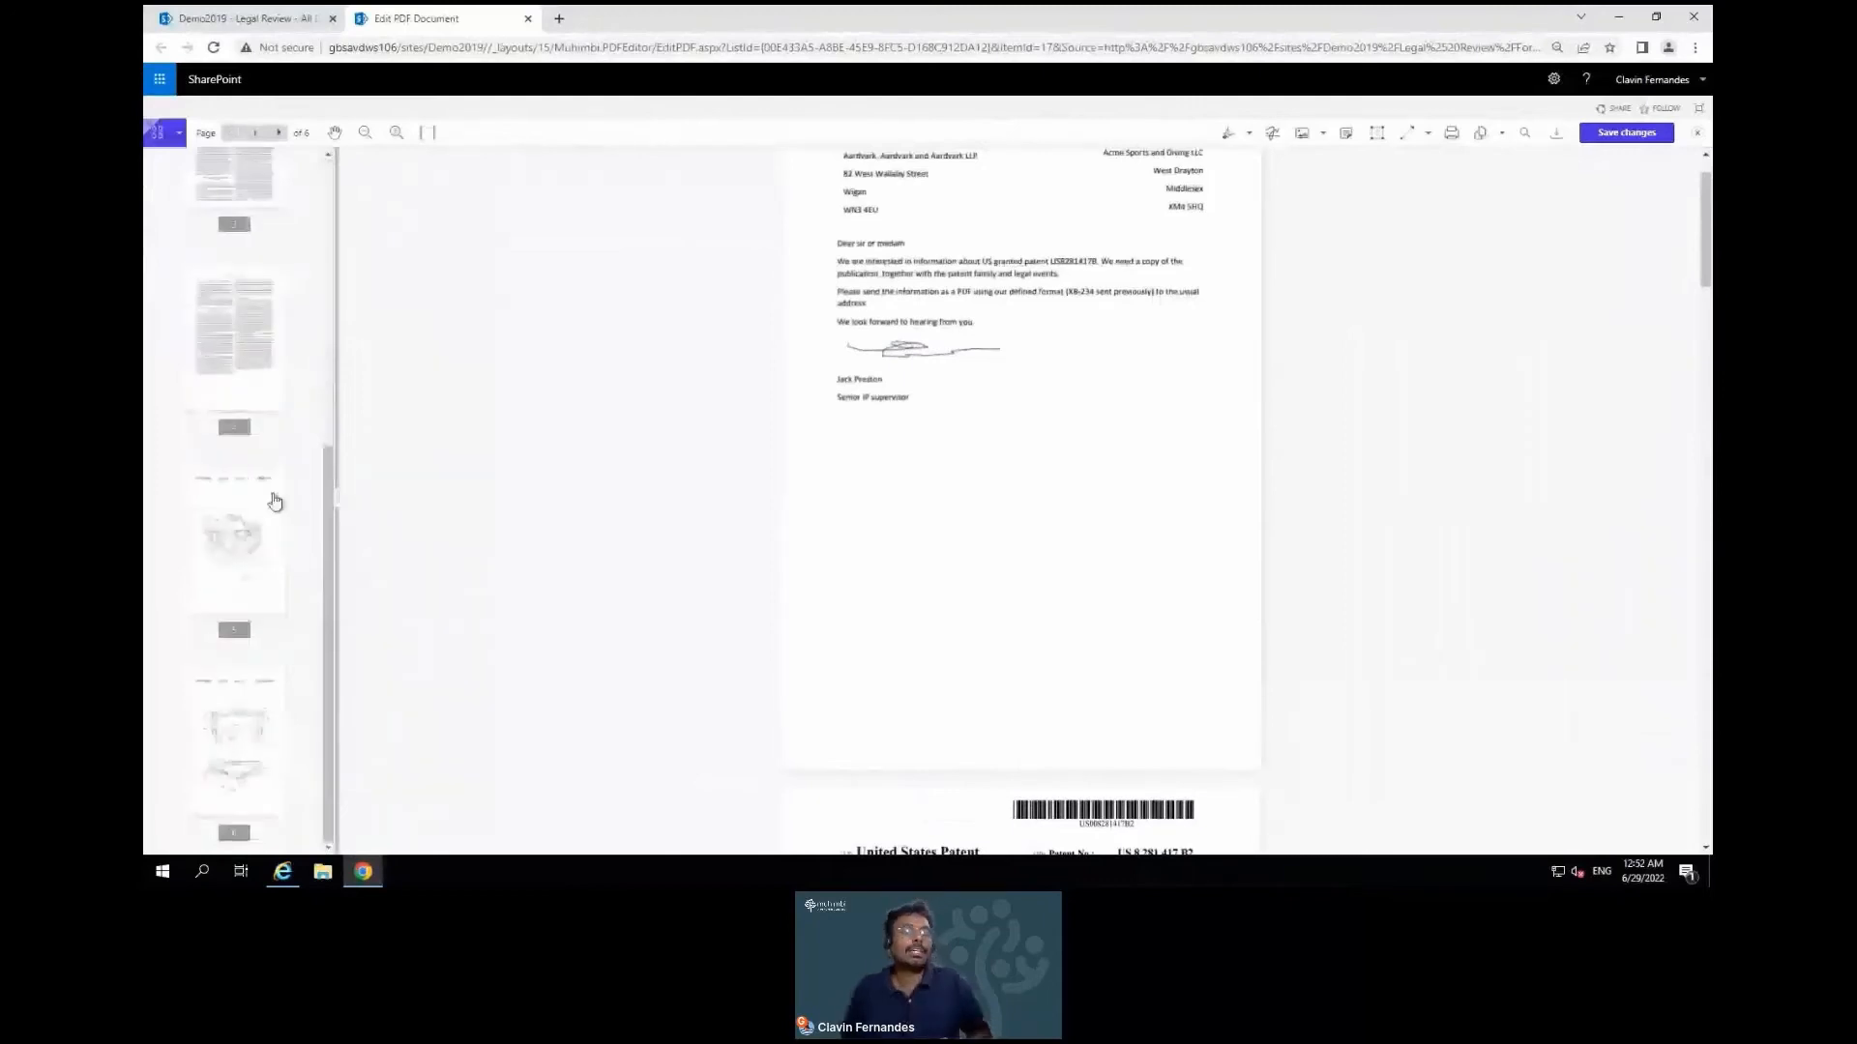
scroll(276, 629, "up", 5)
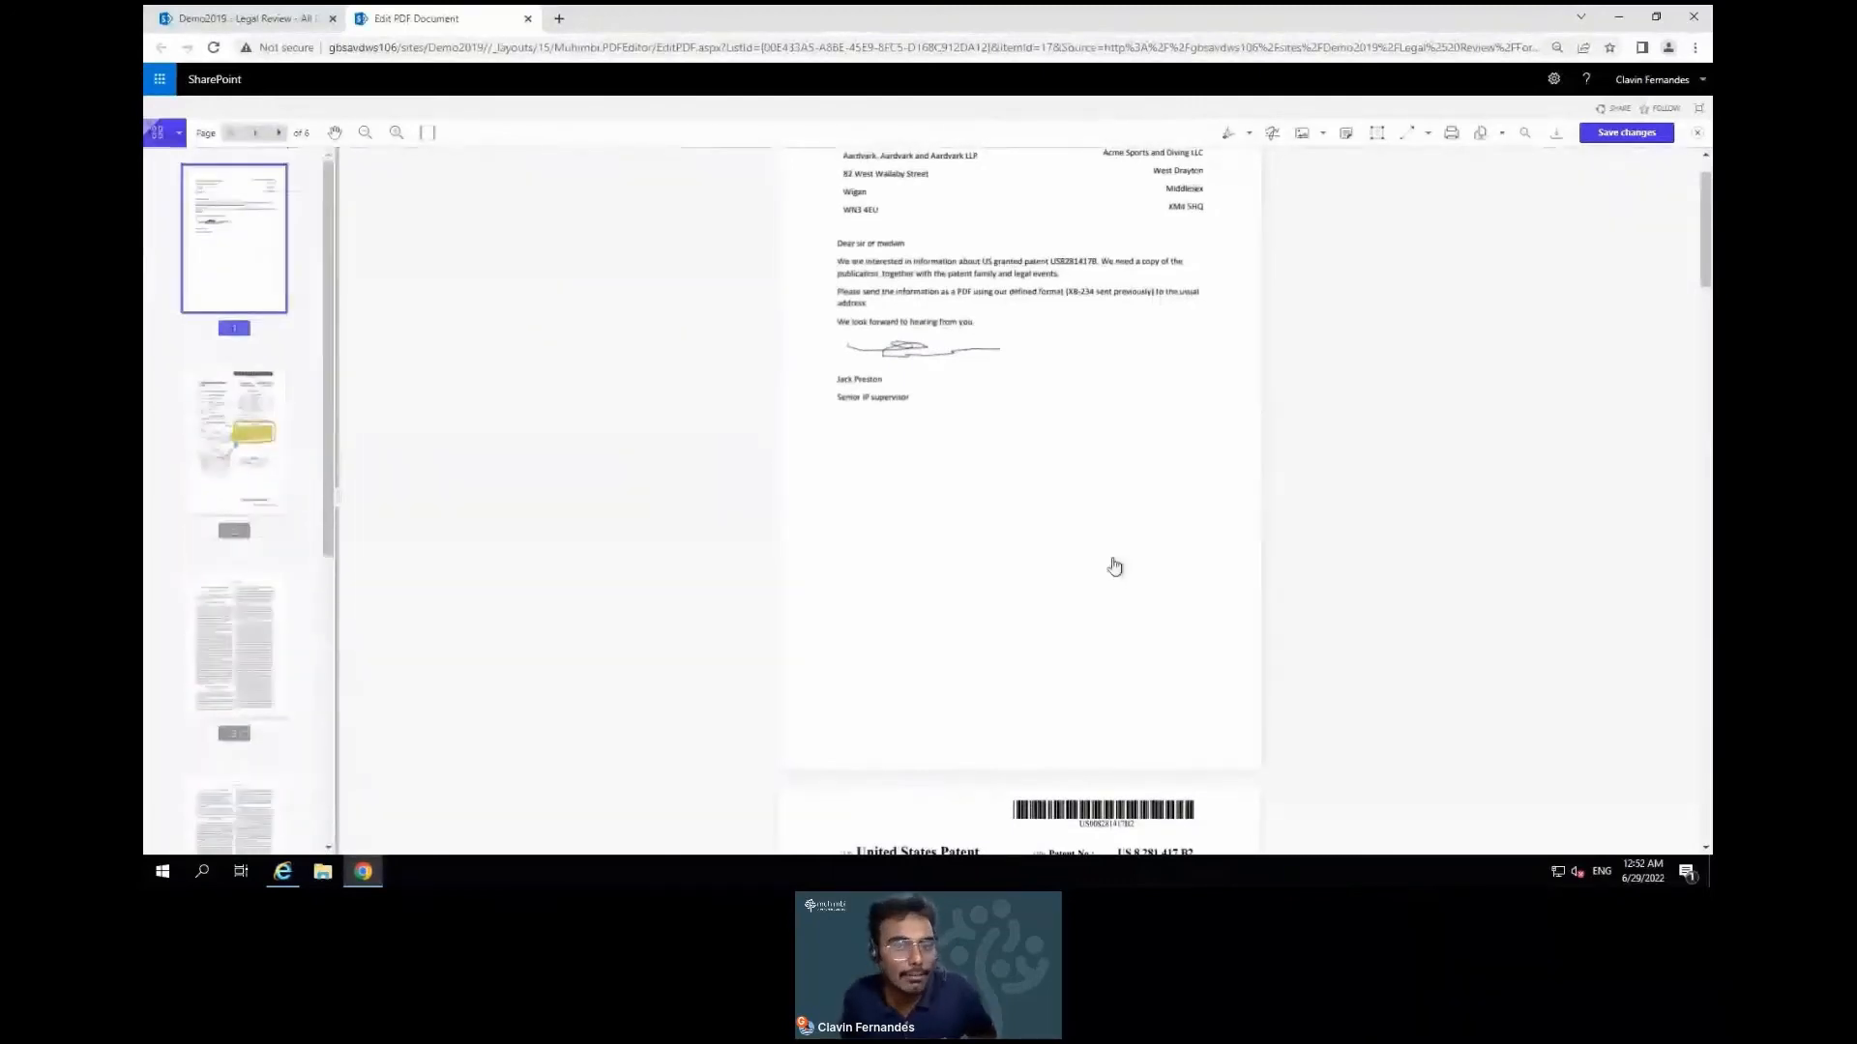
scroll(1116, 565, "up", 1)
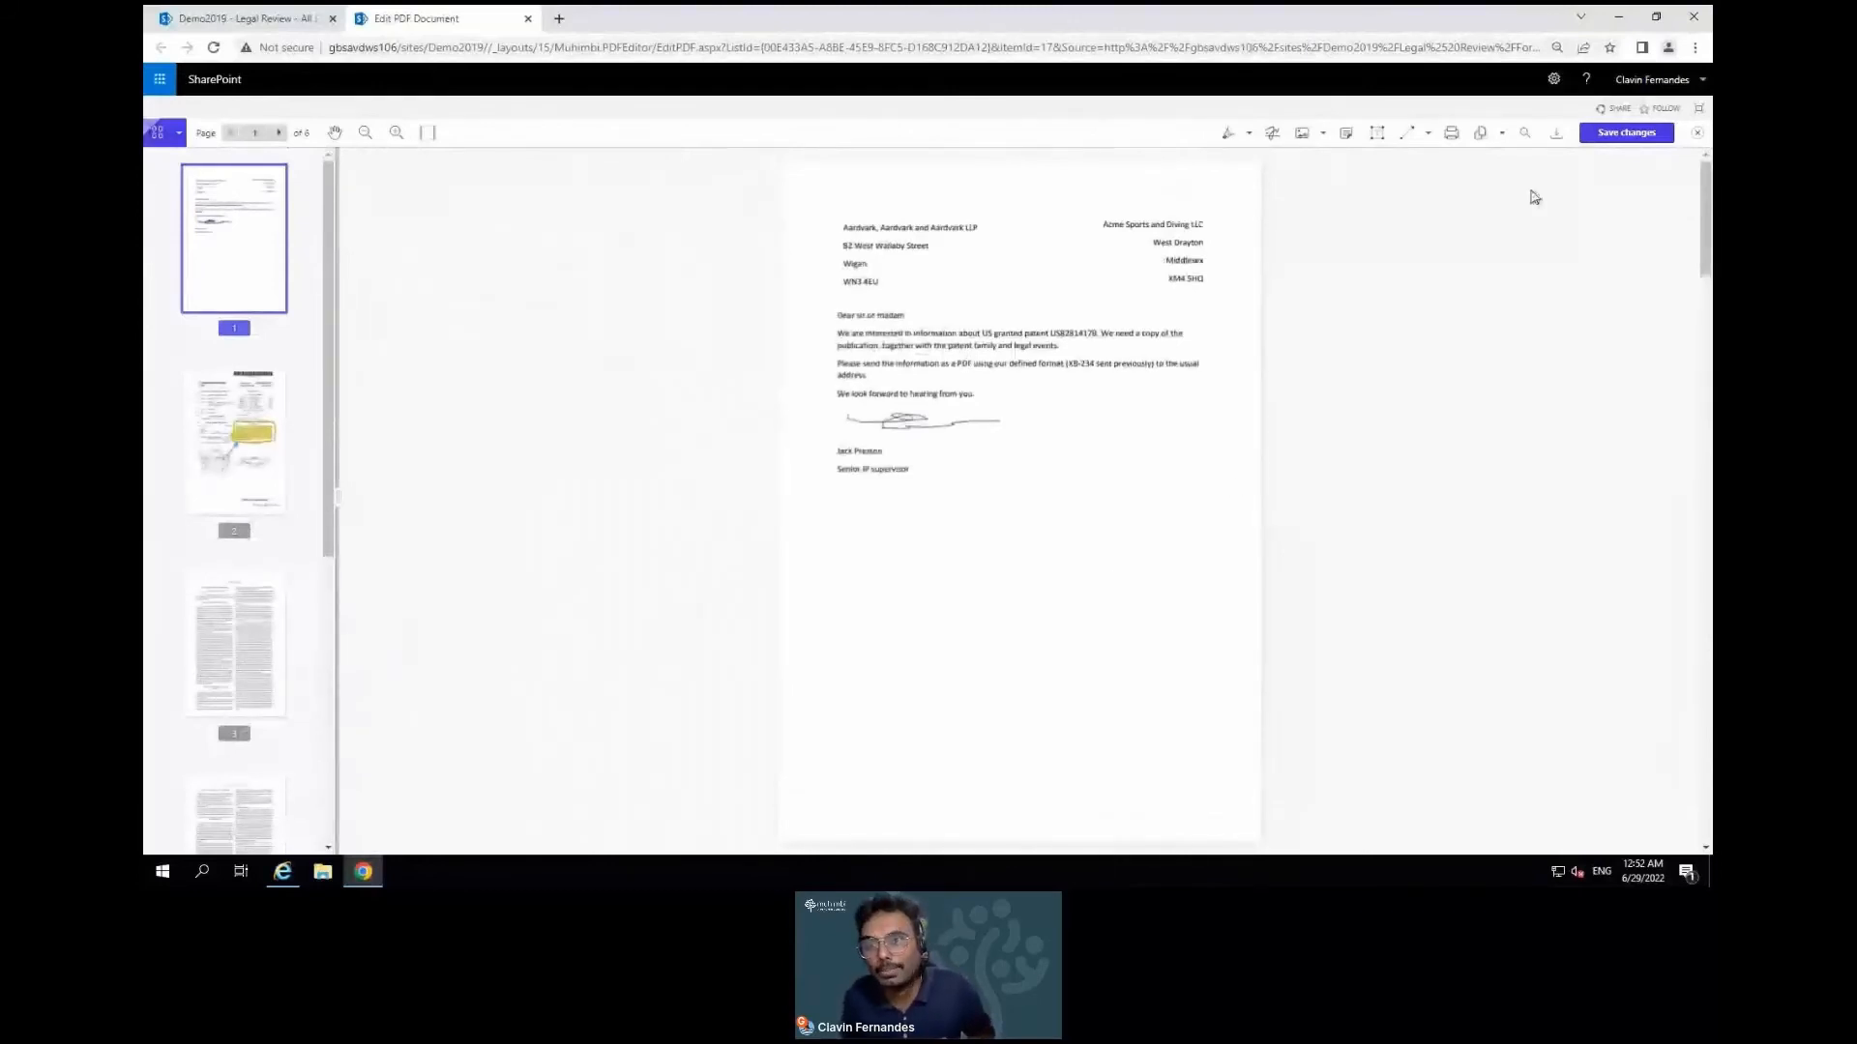
Search for the signer's first name and mark the full name under the signature for redaction
left_click(1524, 135)
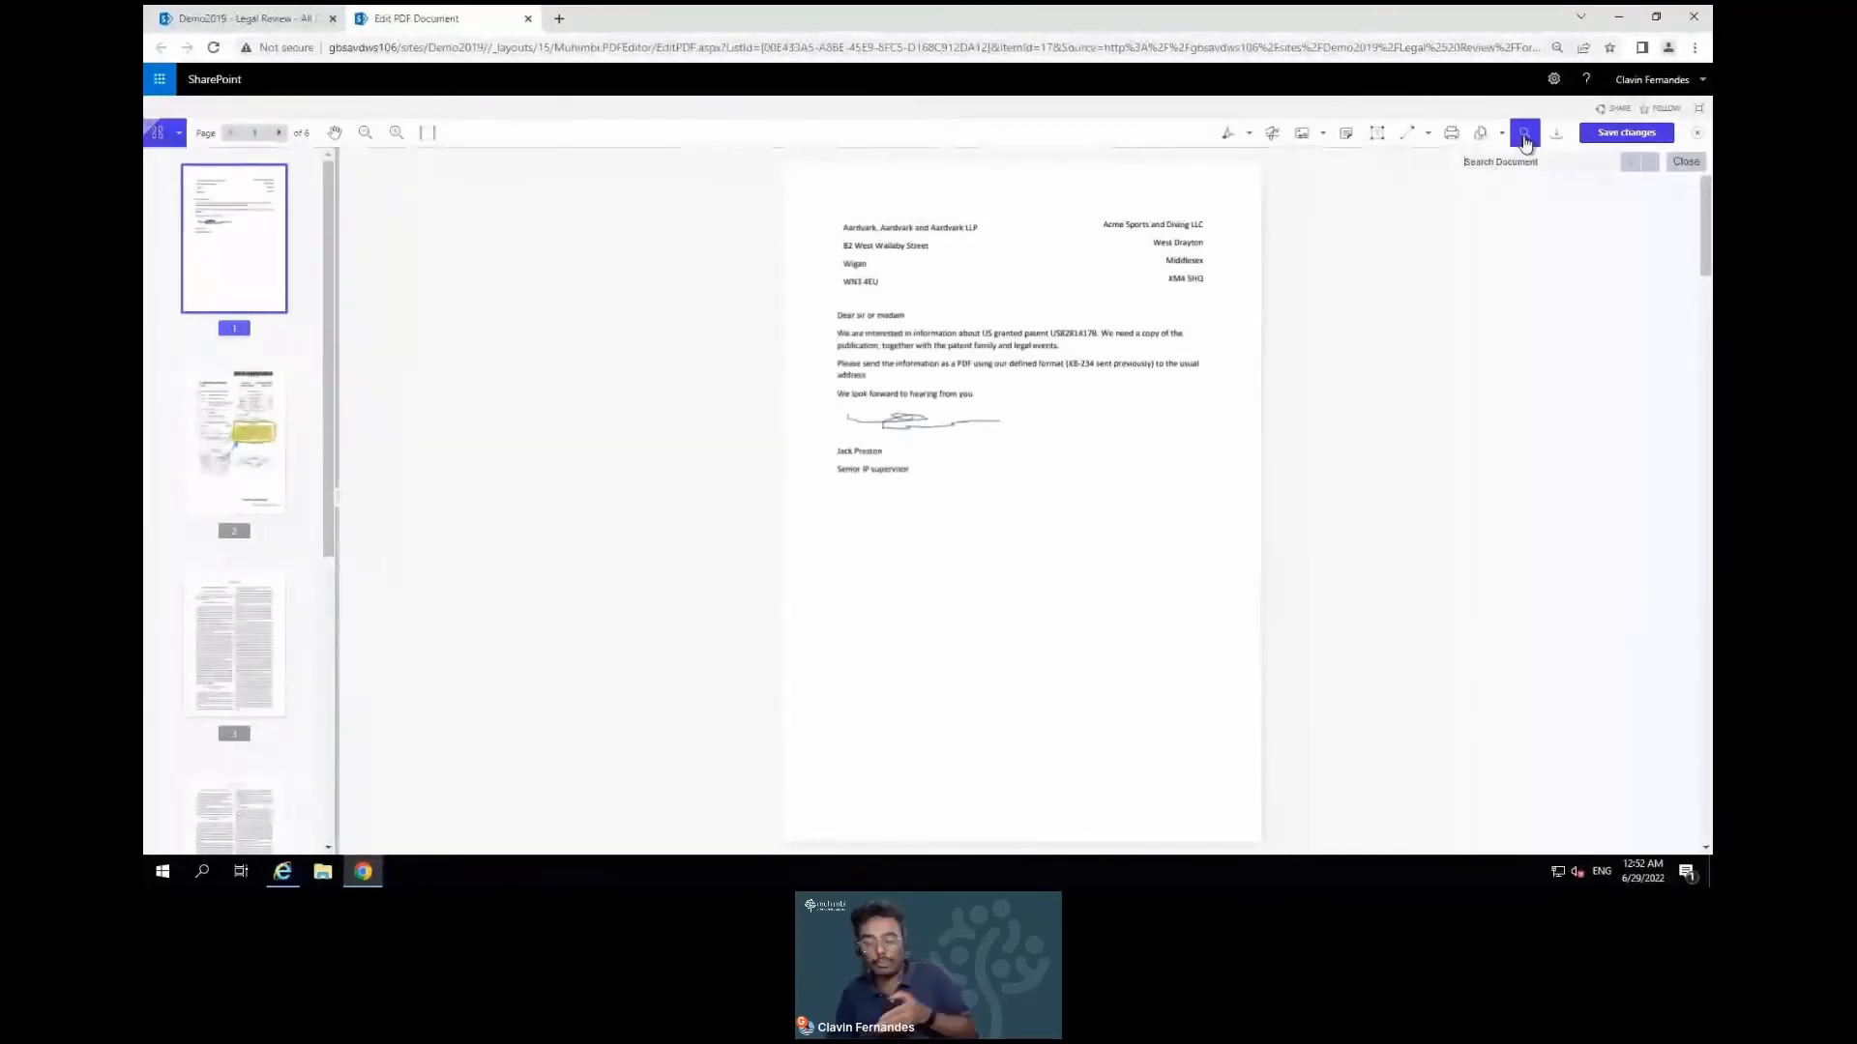
type("Jack")
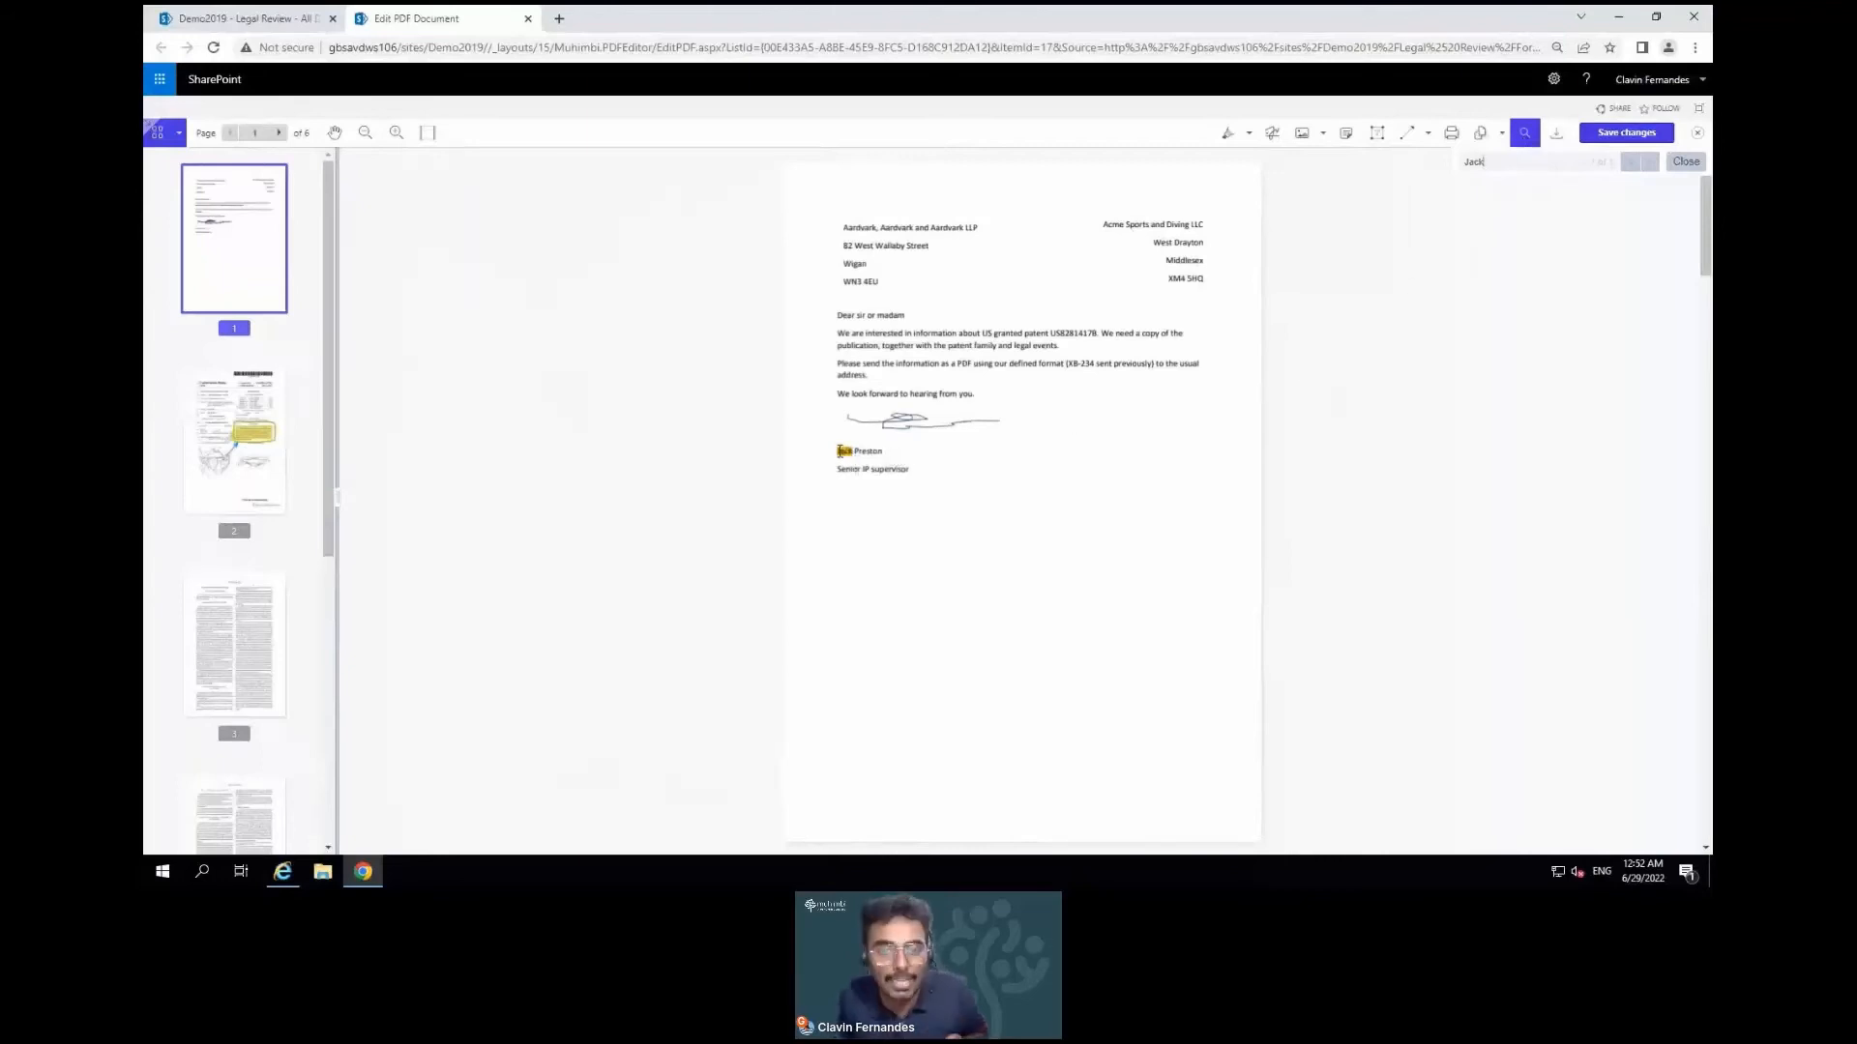
left_click_drag(840, 451, 879, 452)
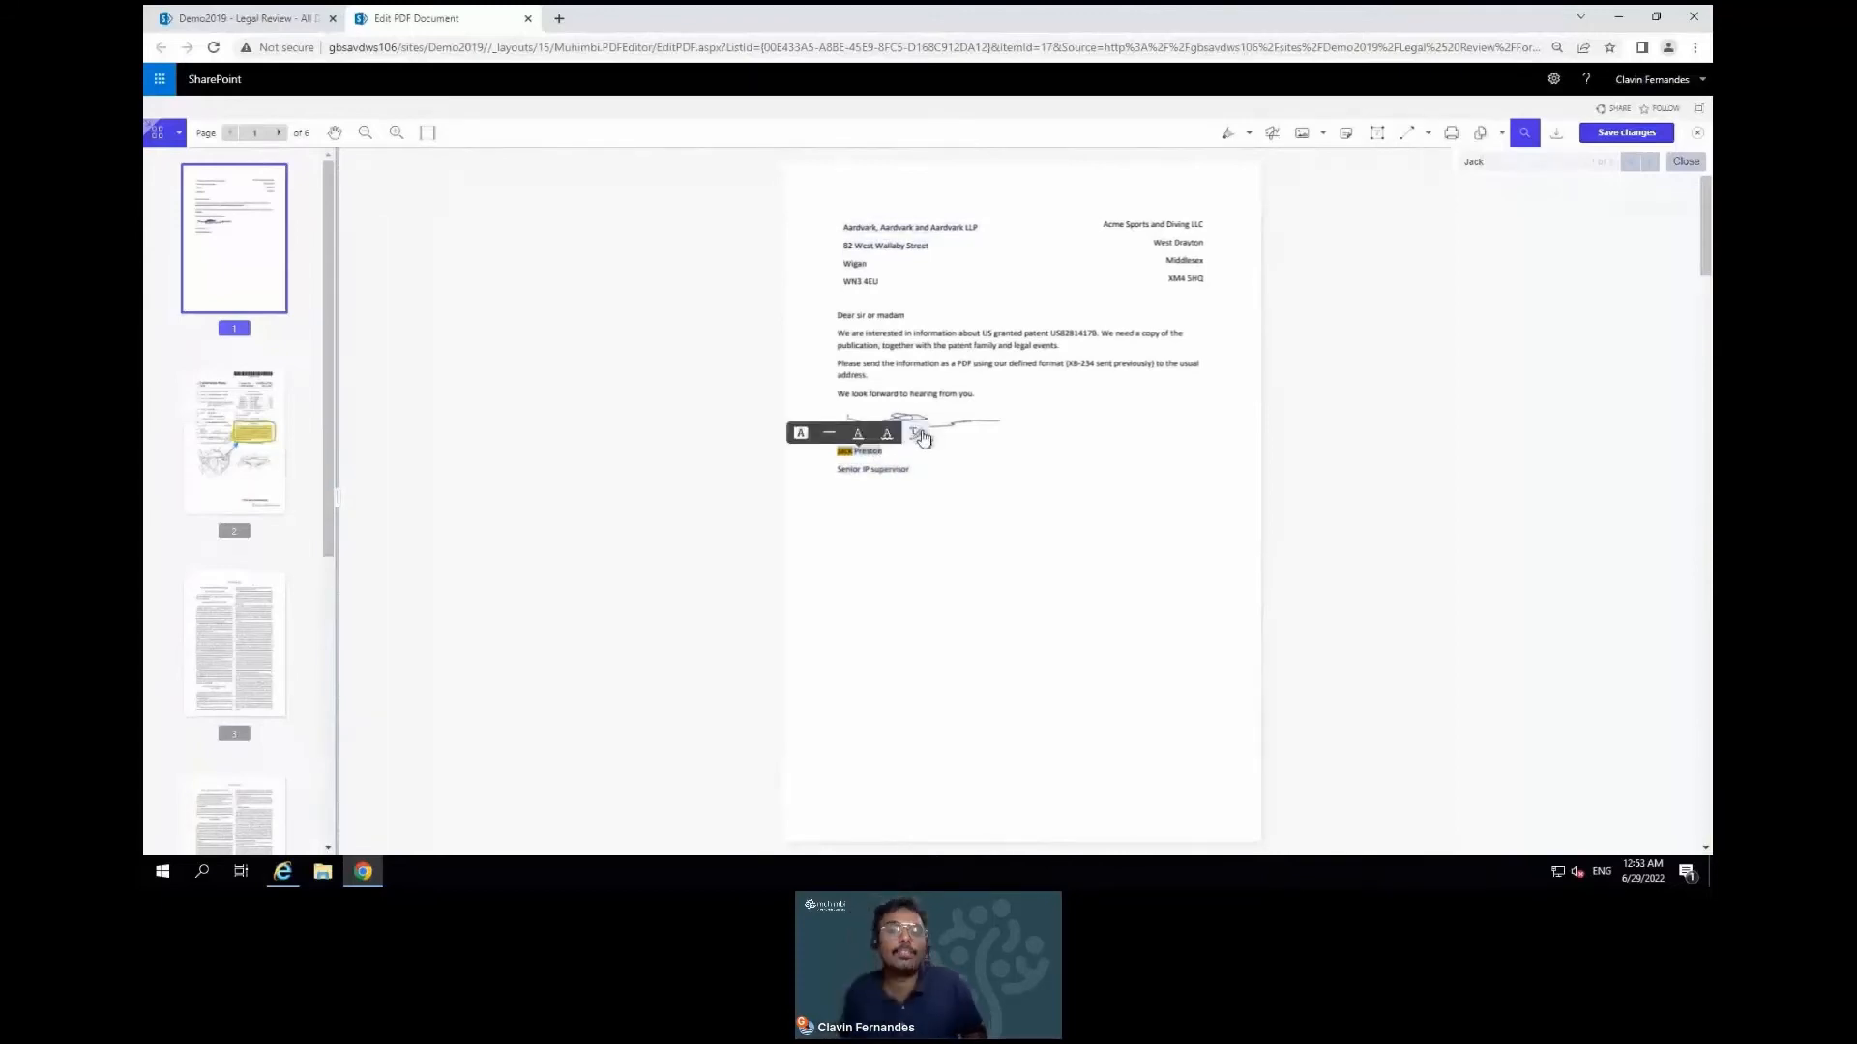
left_click(919, 435)
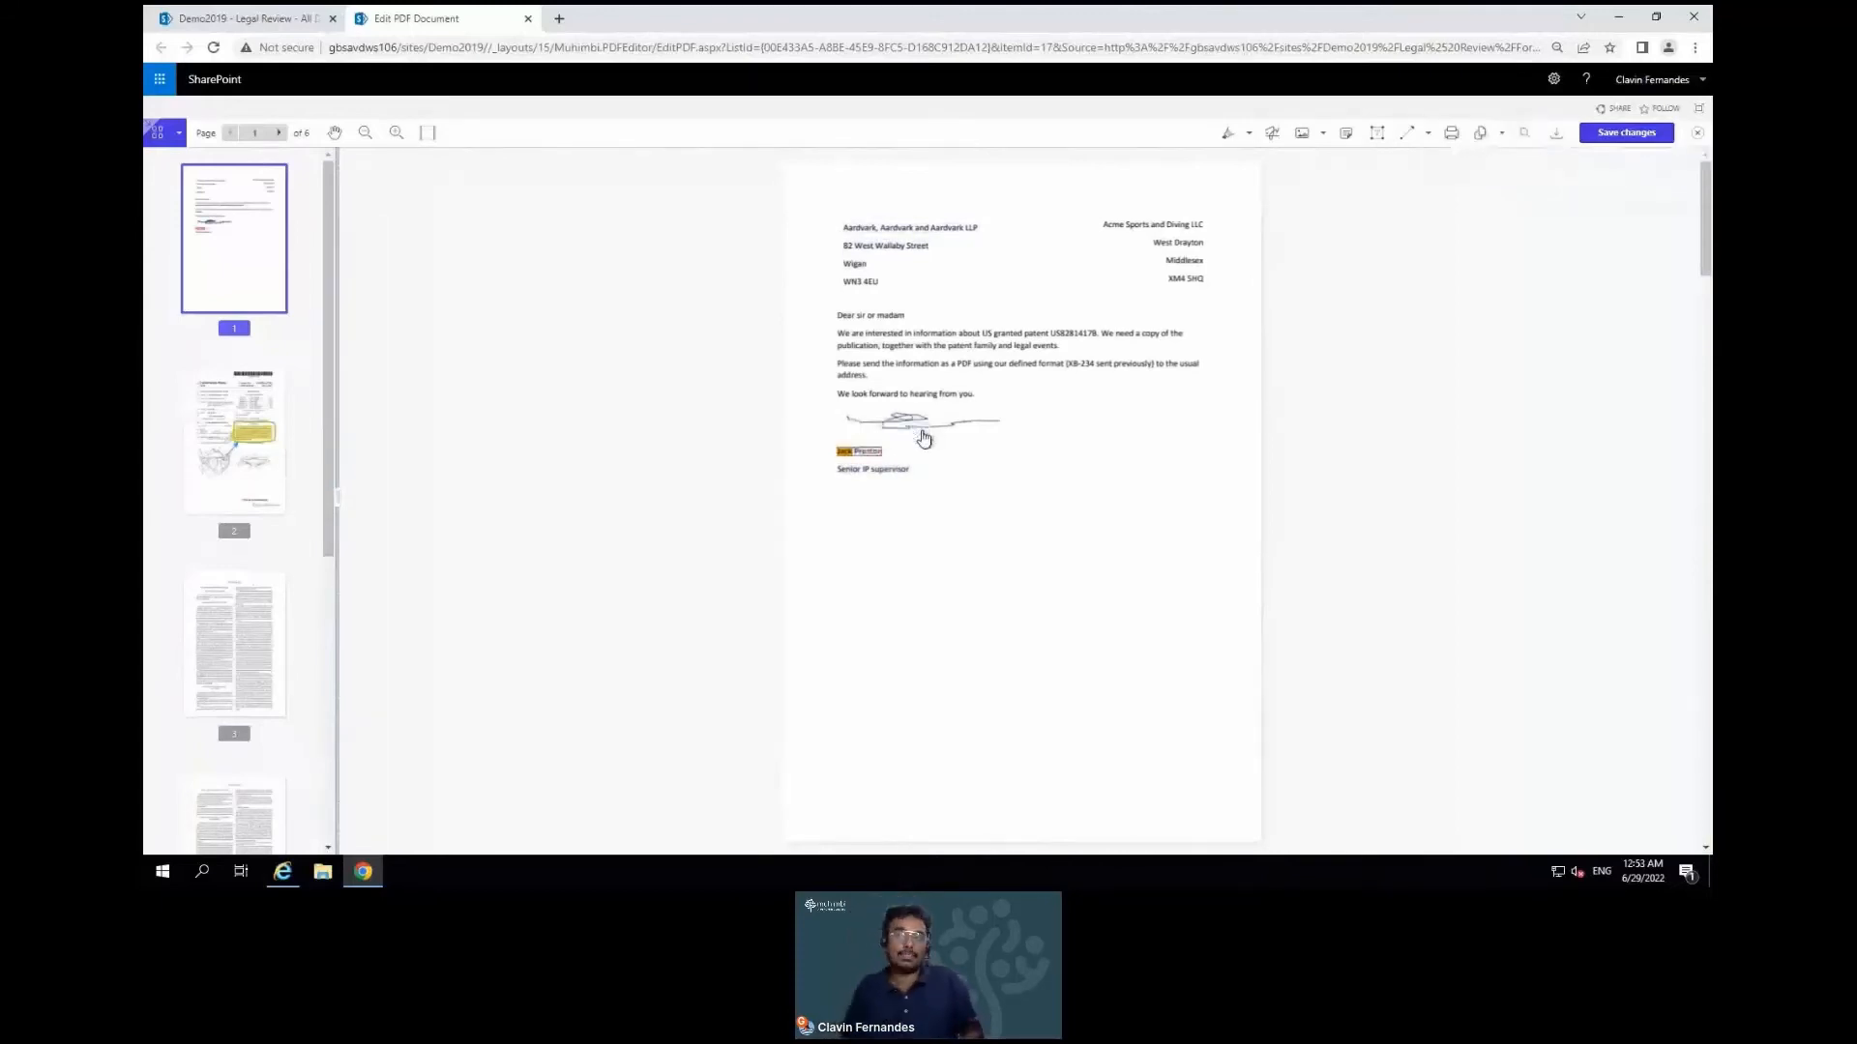
Apply the redaction to the signer's name beneath the signature on page 1
left_click(851, 457)
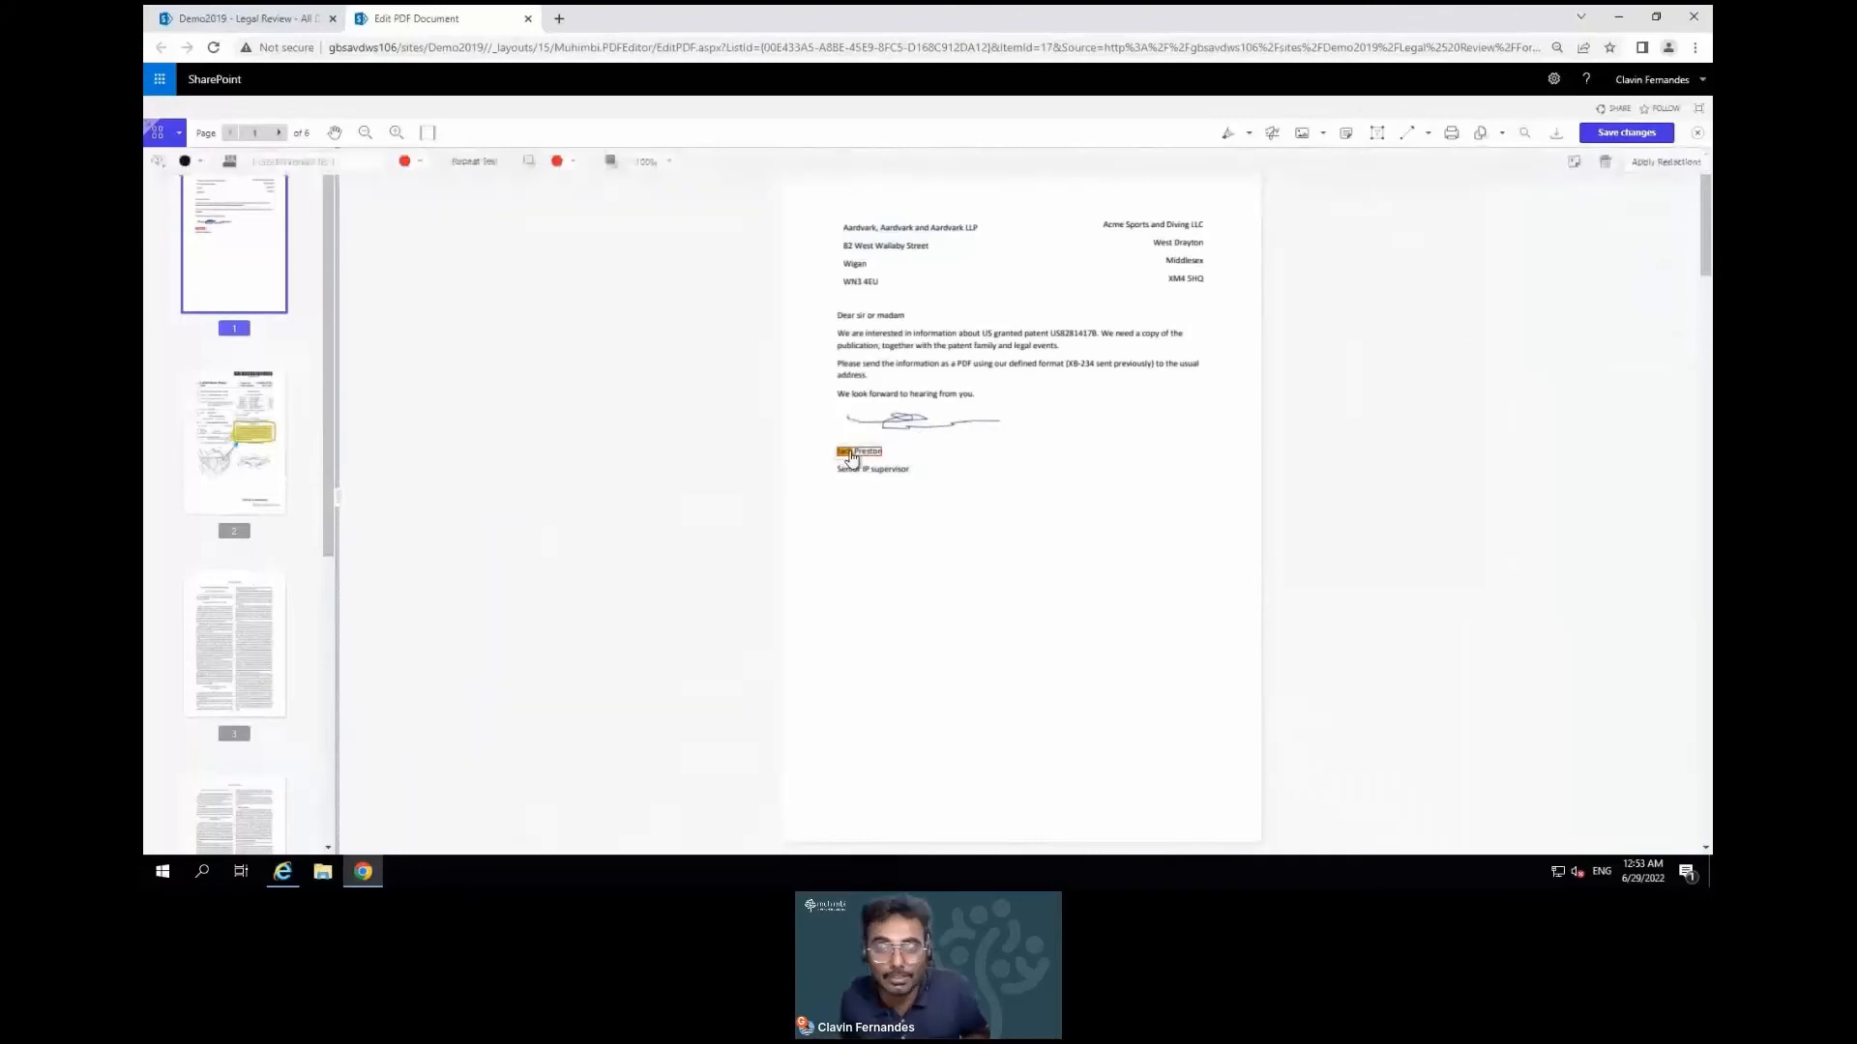
left_click(1660, 166)
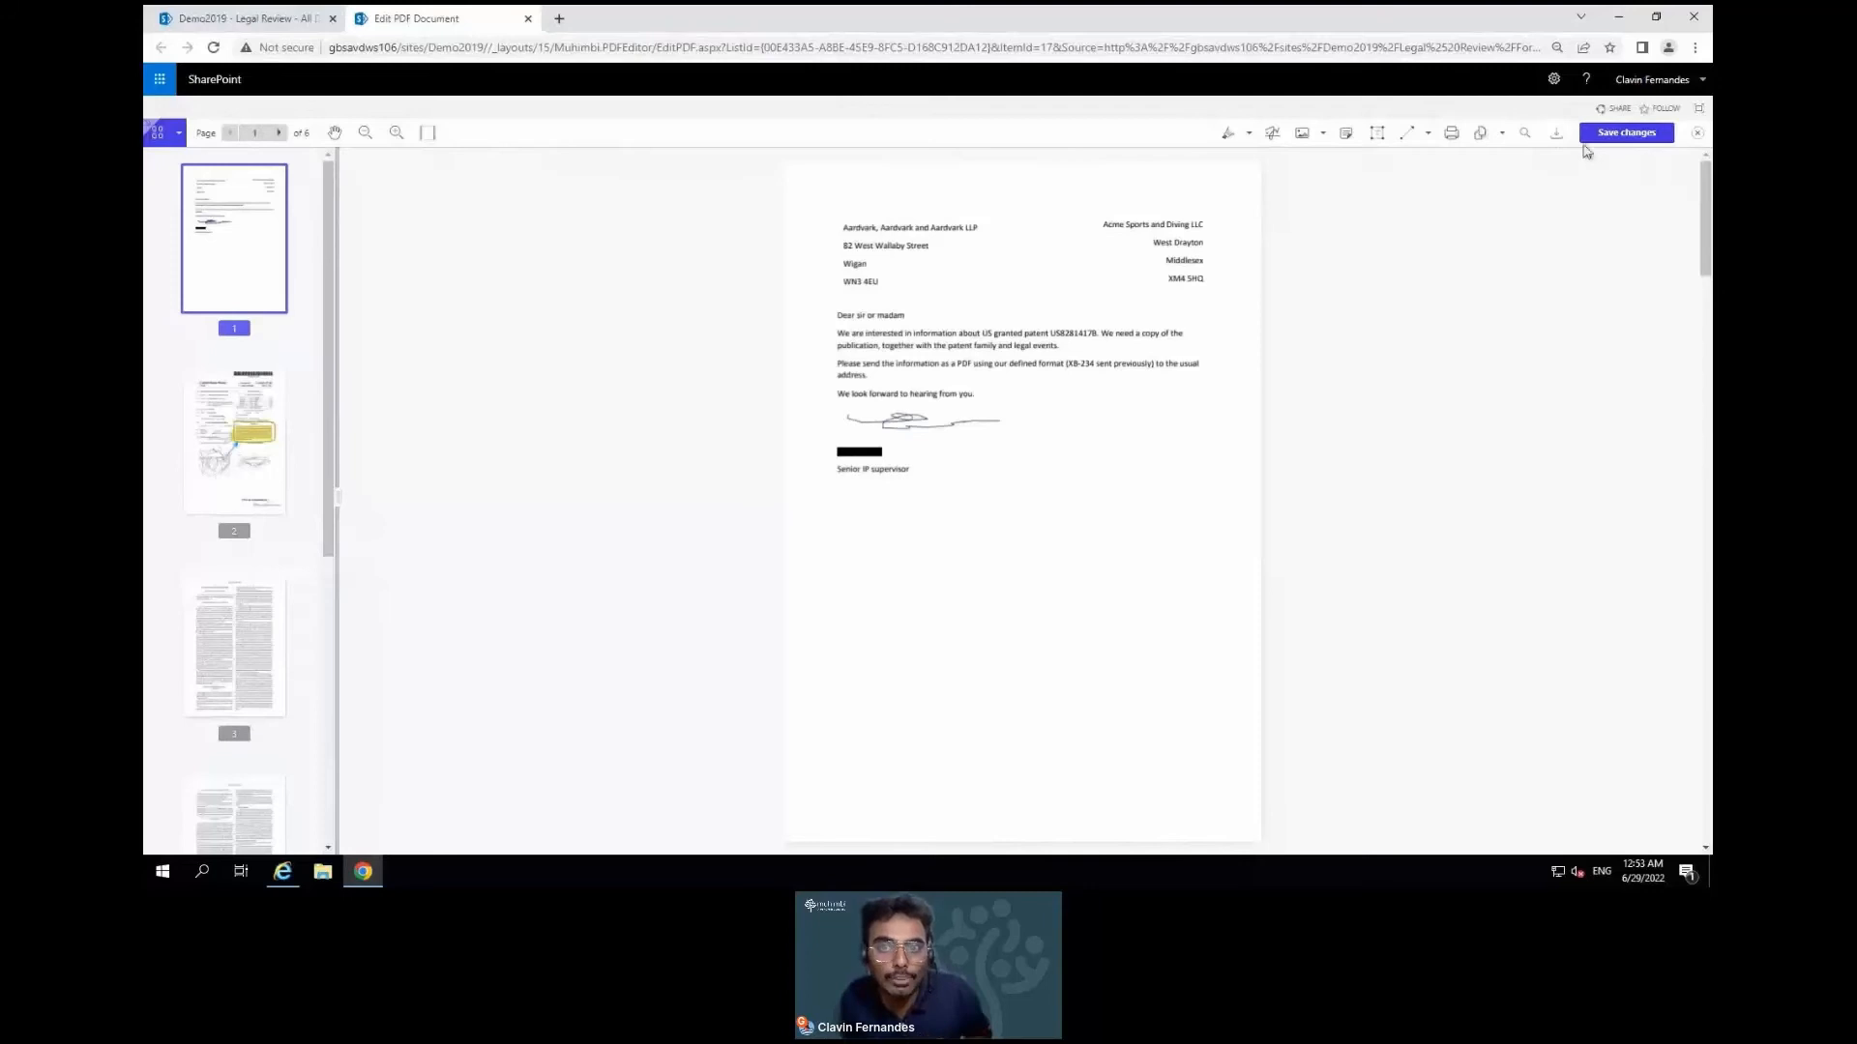
Redact the four sender address lines and download the edited PDF as document.pdf
left_click_drag(843, 227, 878, 282)
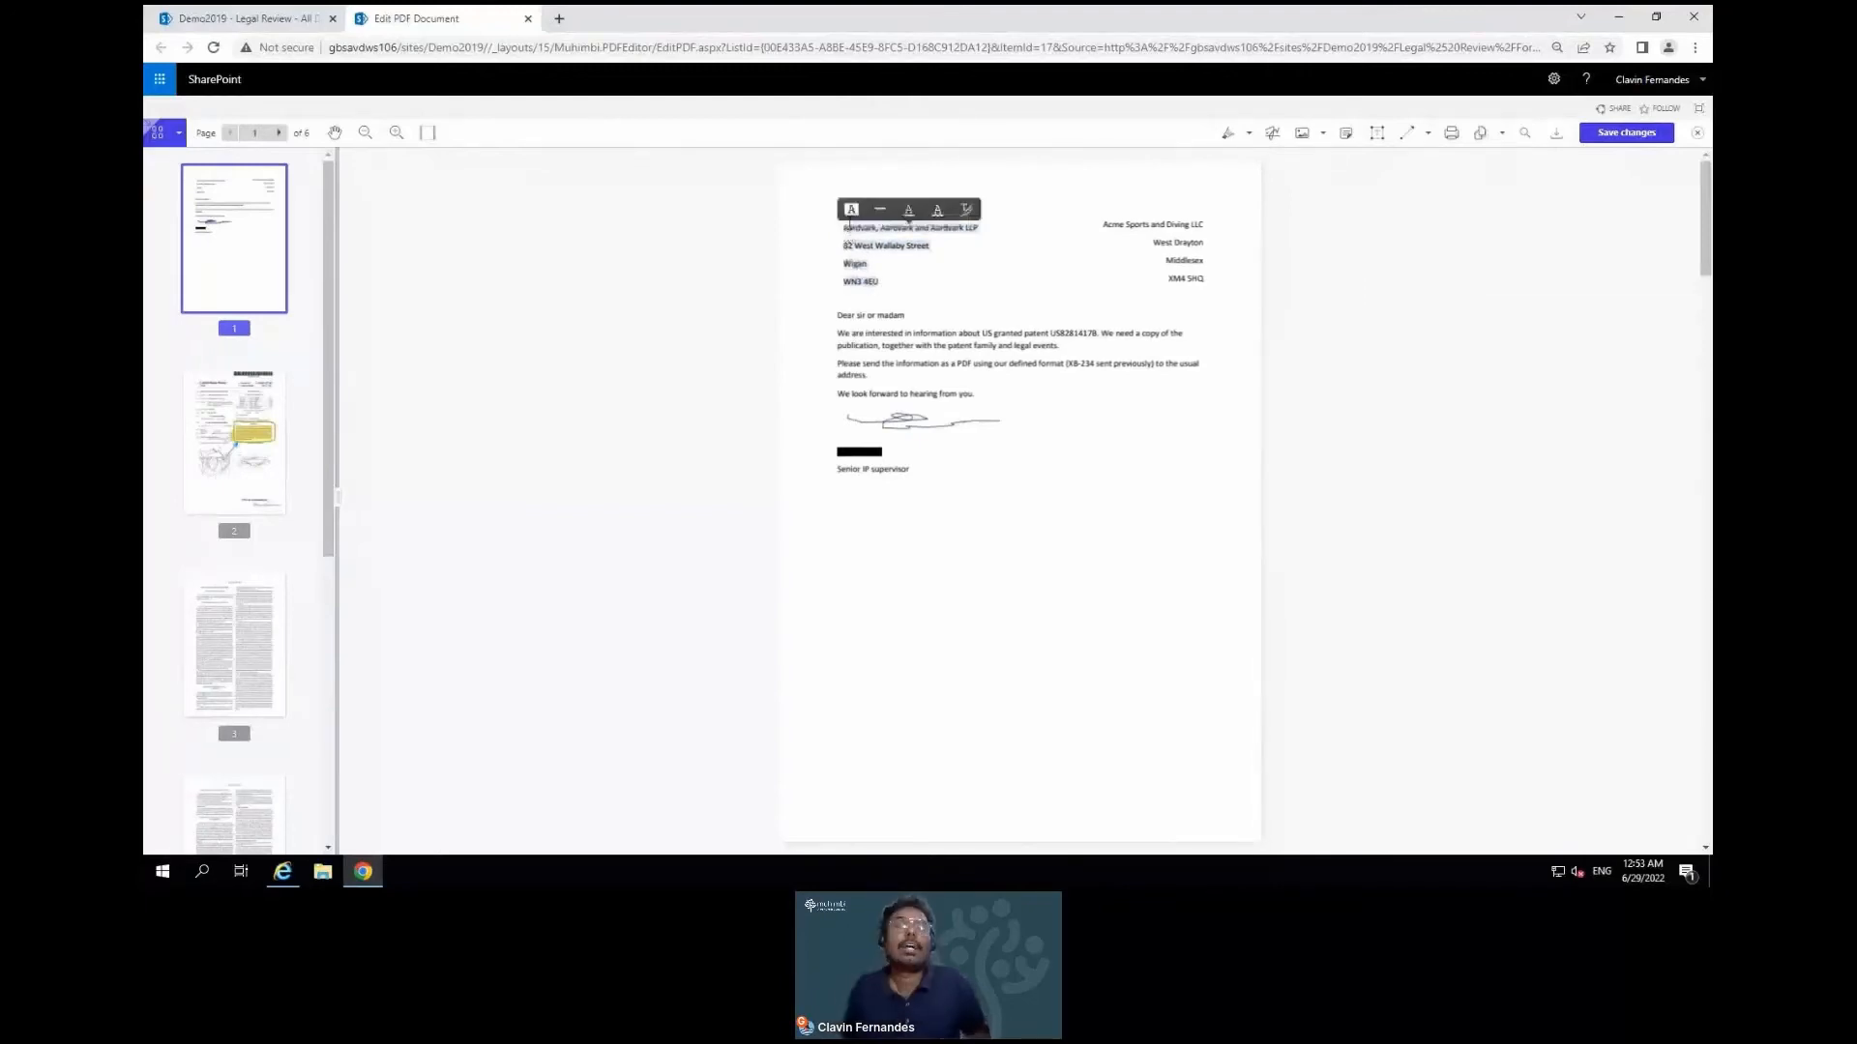
left_click(971, 217)
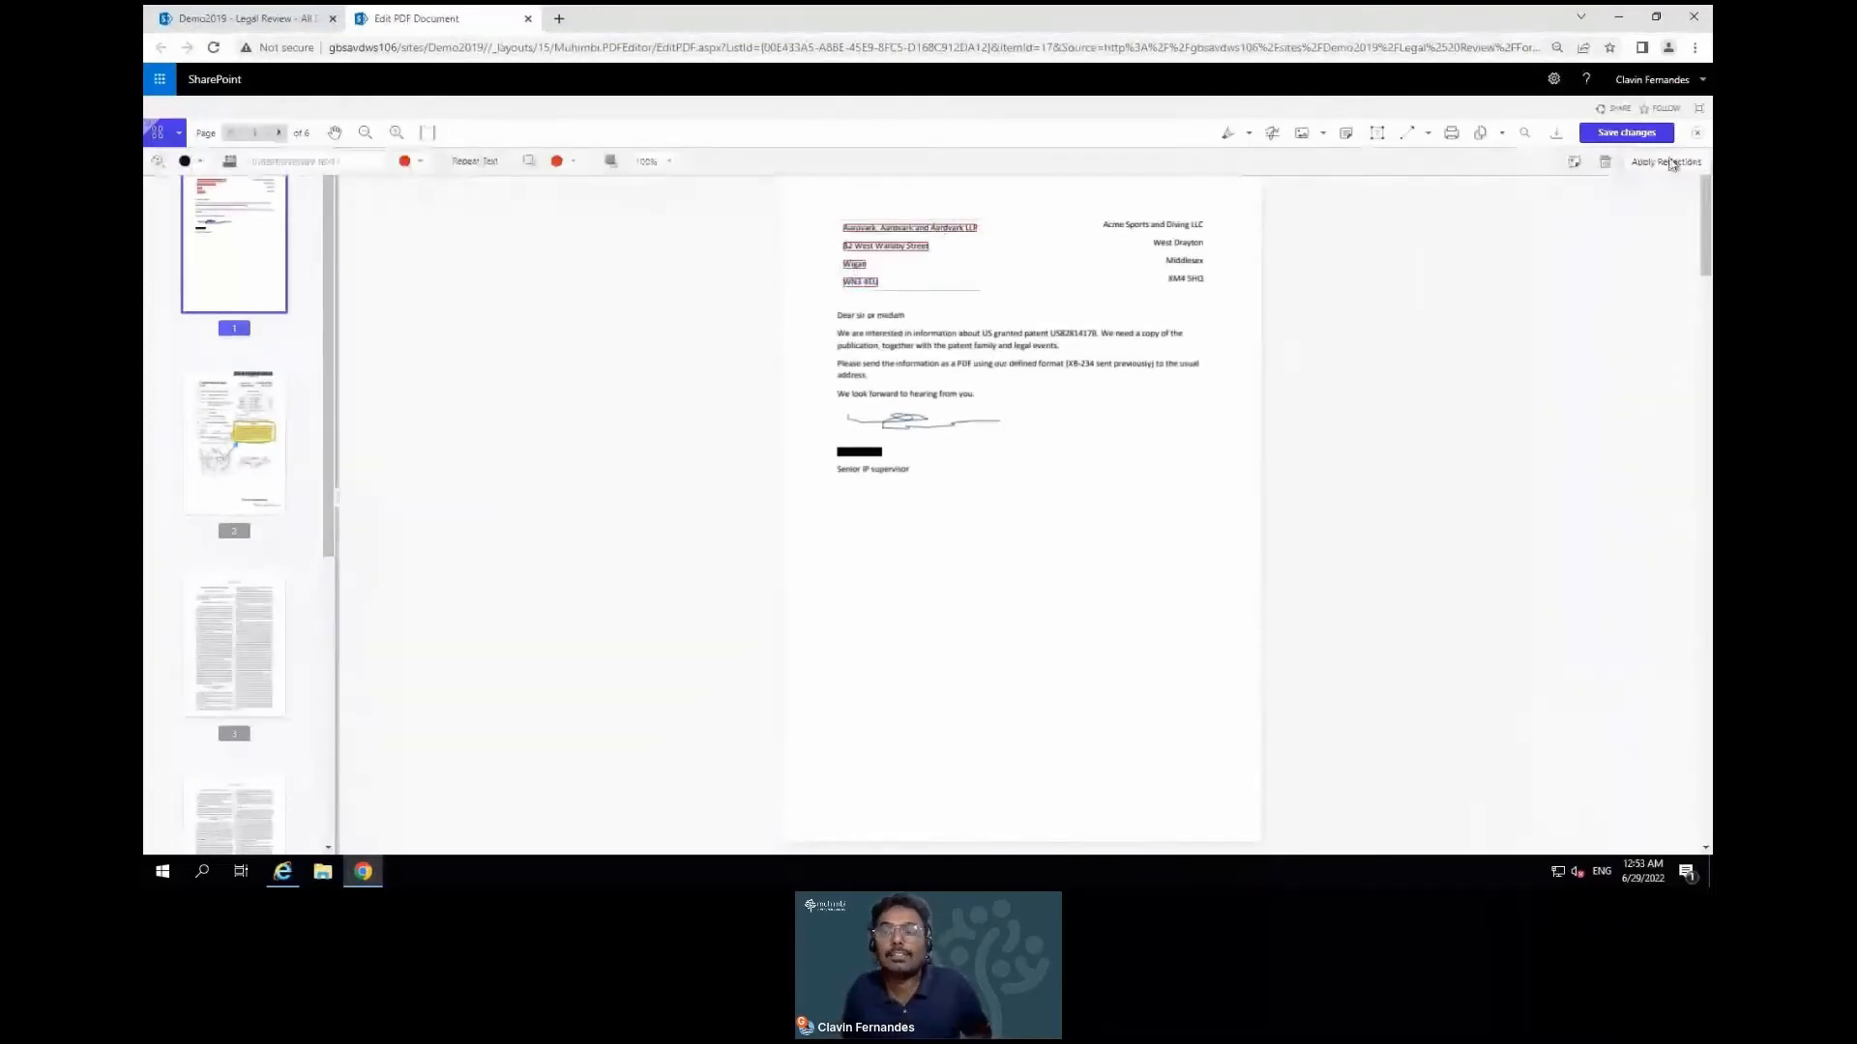
left_click(1670, 164)
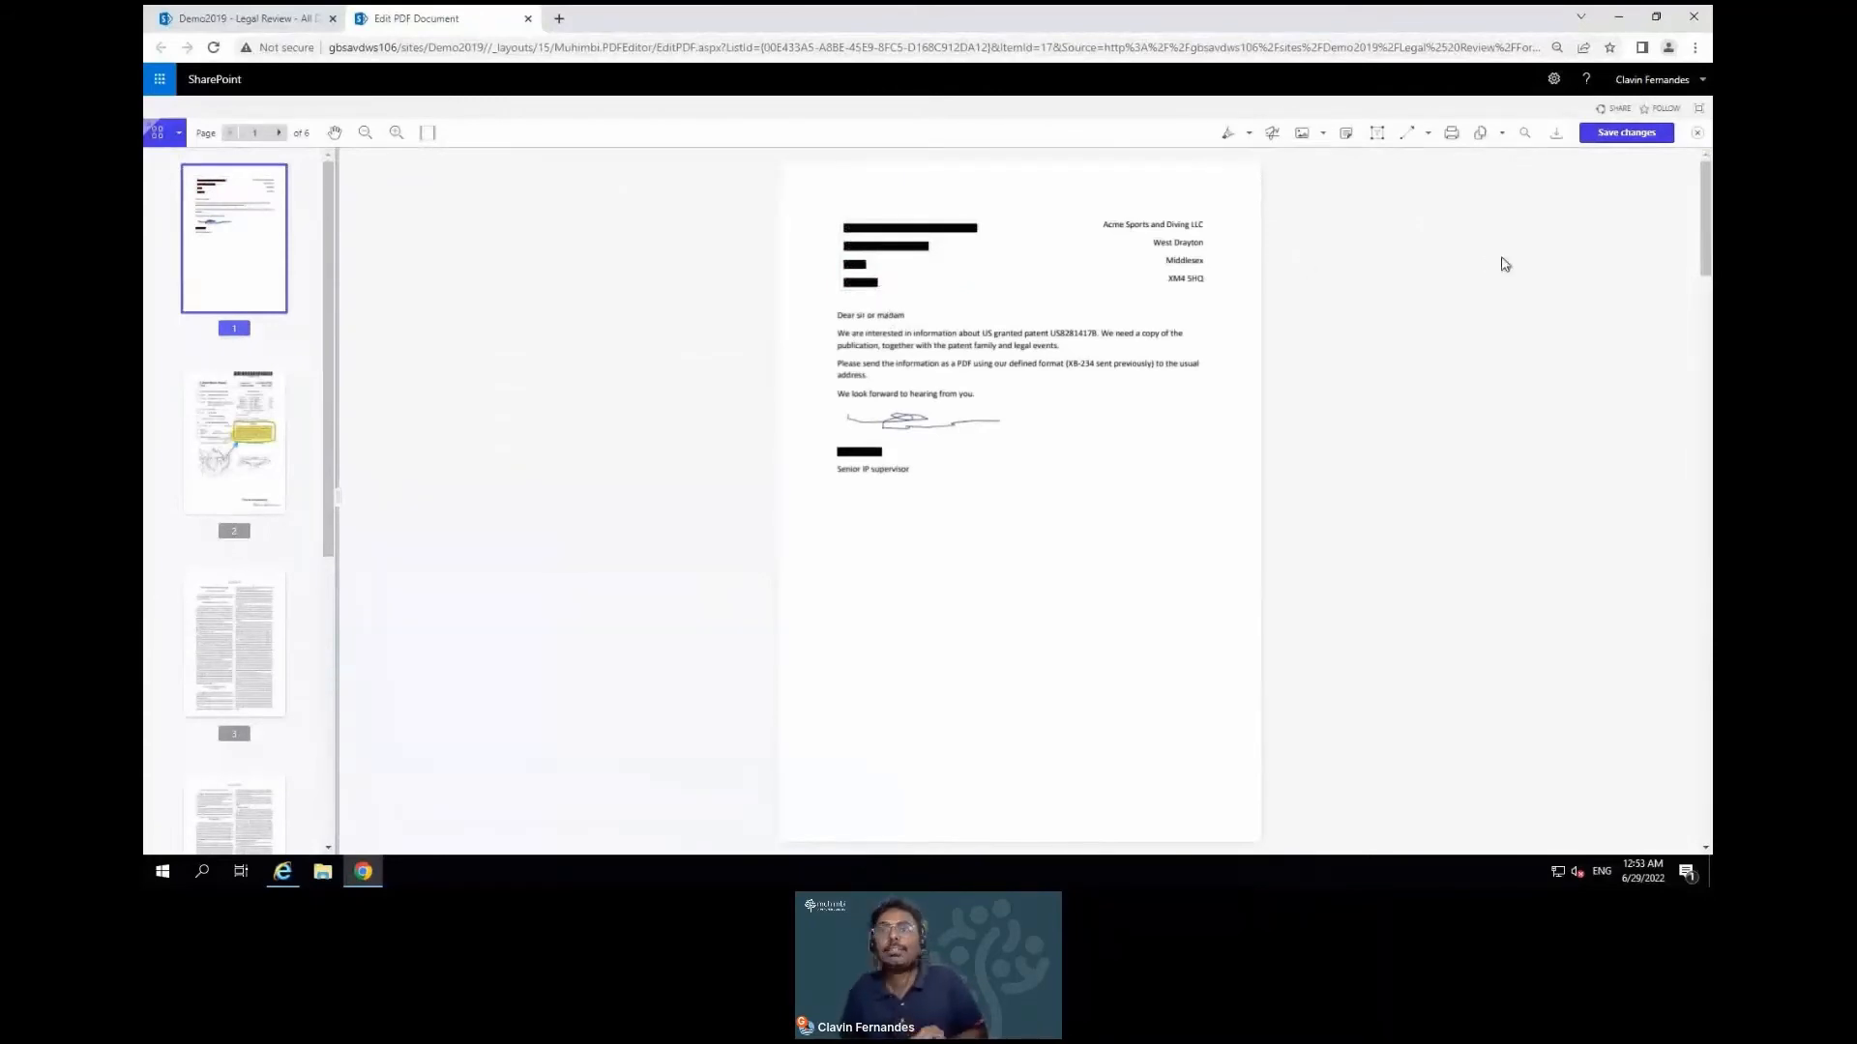
left_click(1555, 140)
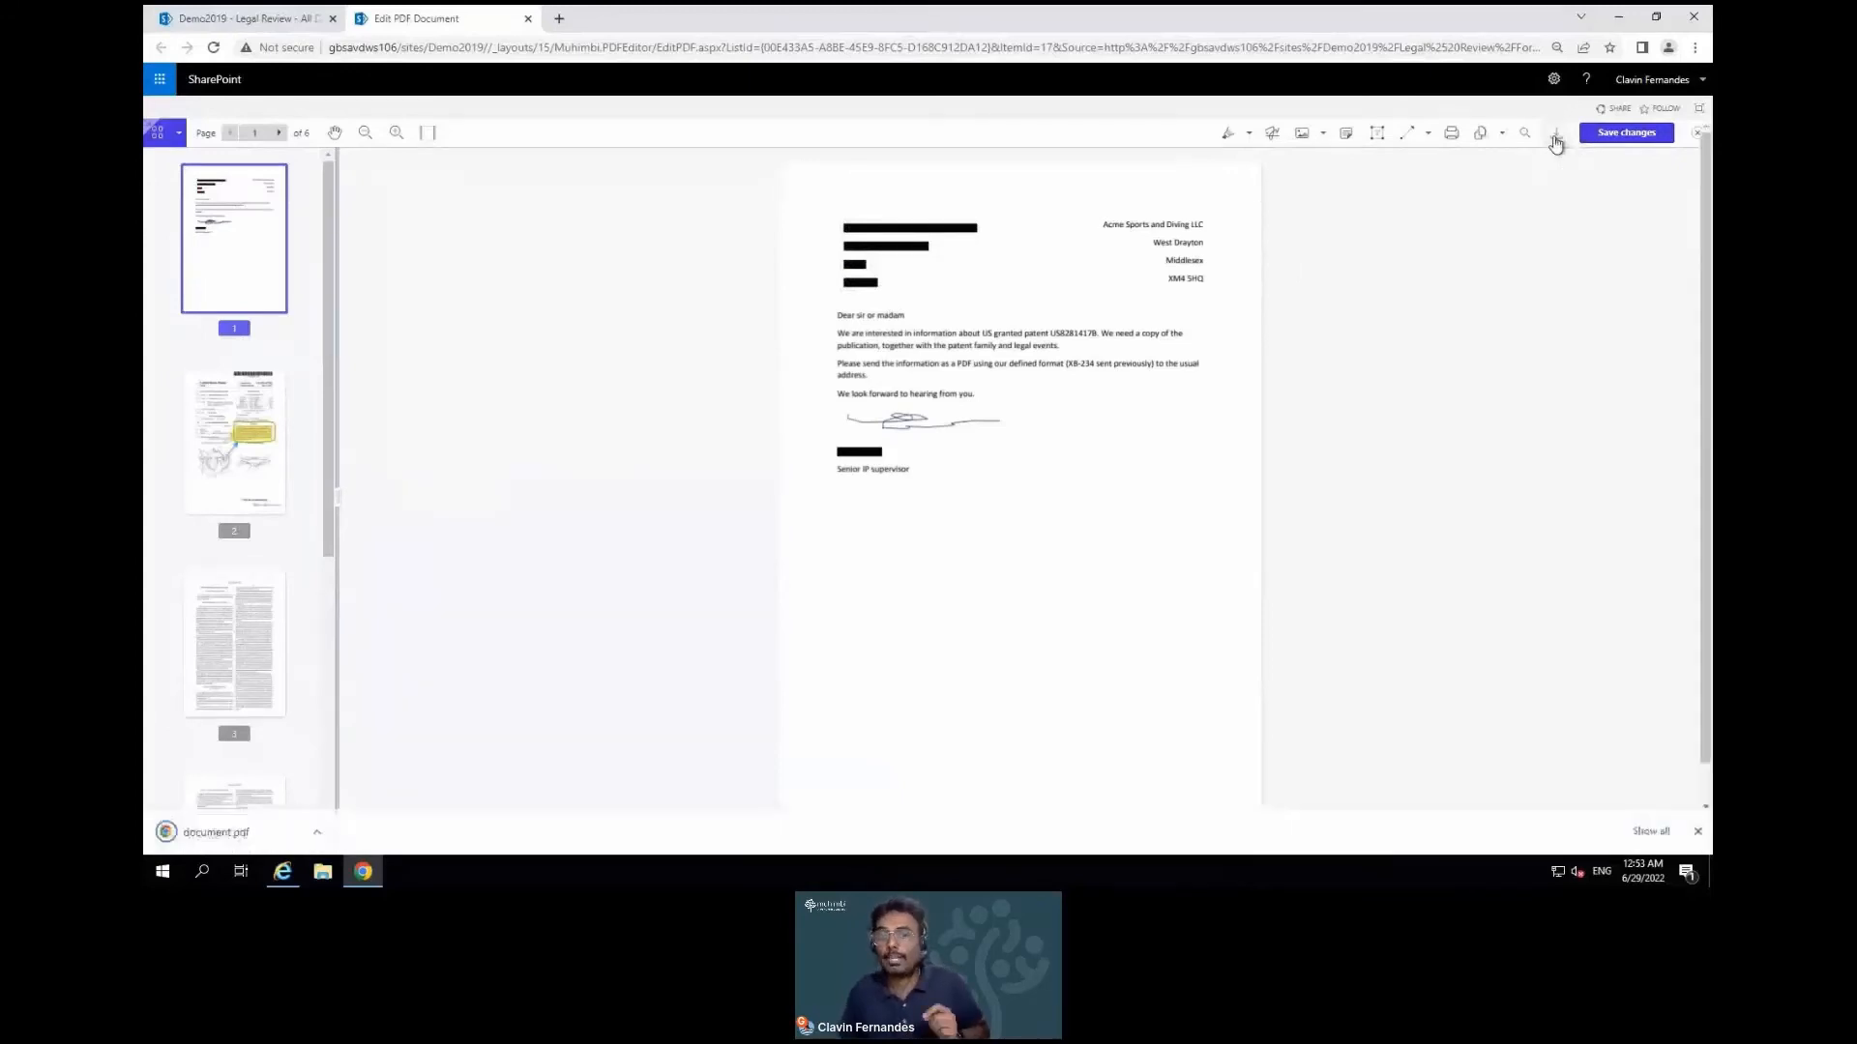
left_click(192, 837)
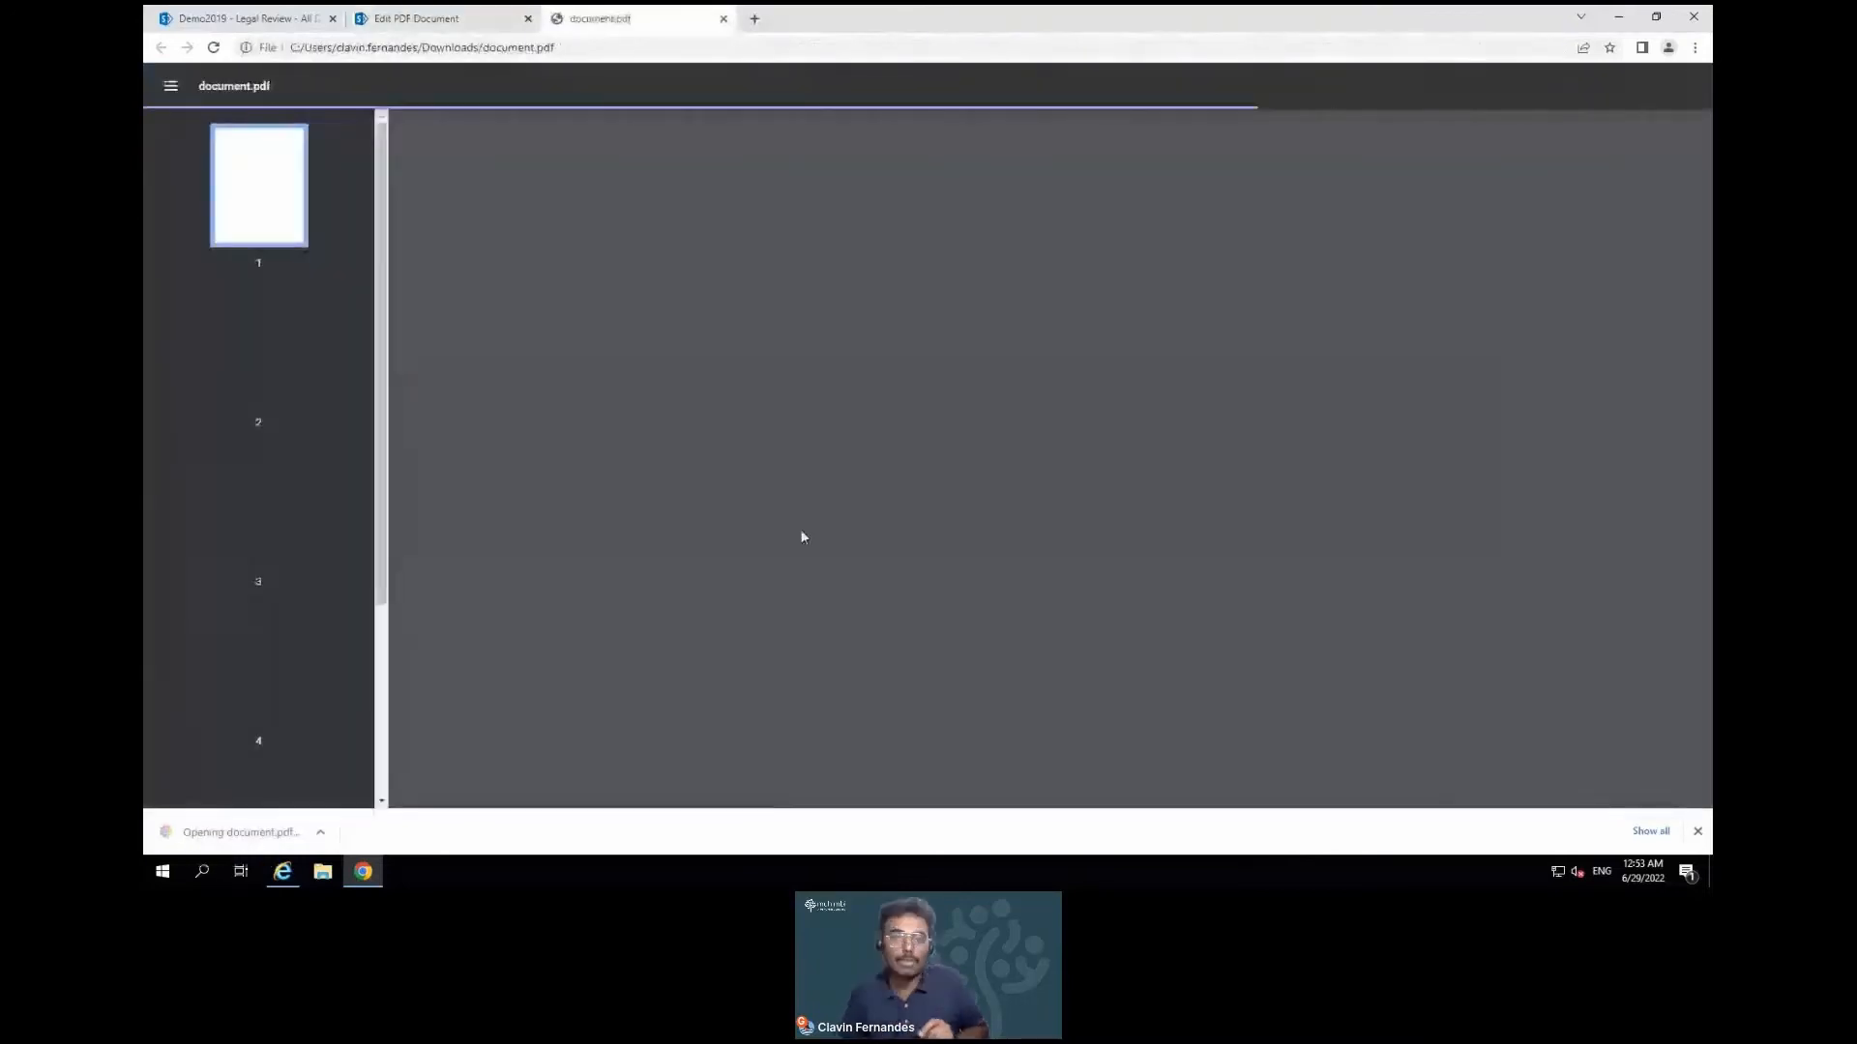
Check the redacted document.pdf through page 6 in Chrome, then close its tab
scroll(802, 536, "down", 6)
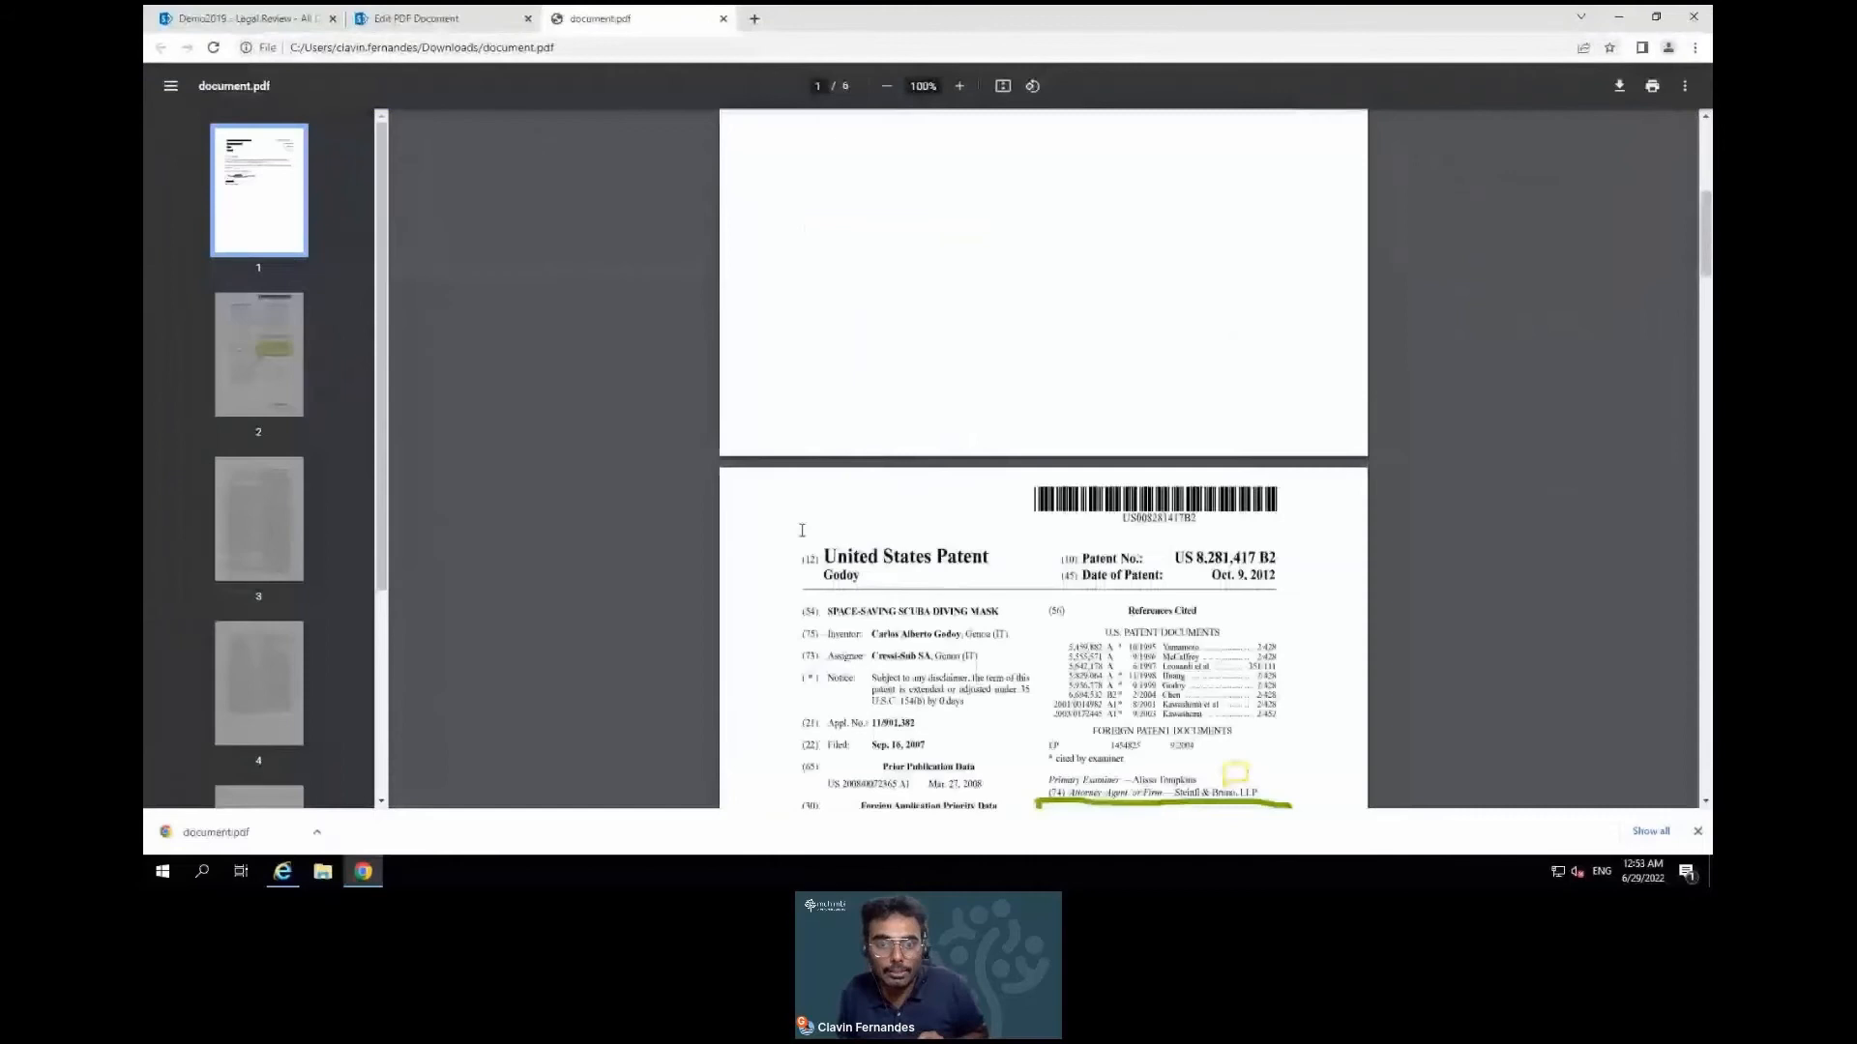
scroll(801, 530, "up", 3)
scroll(266, 707, "down", 3)
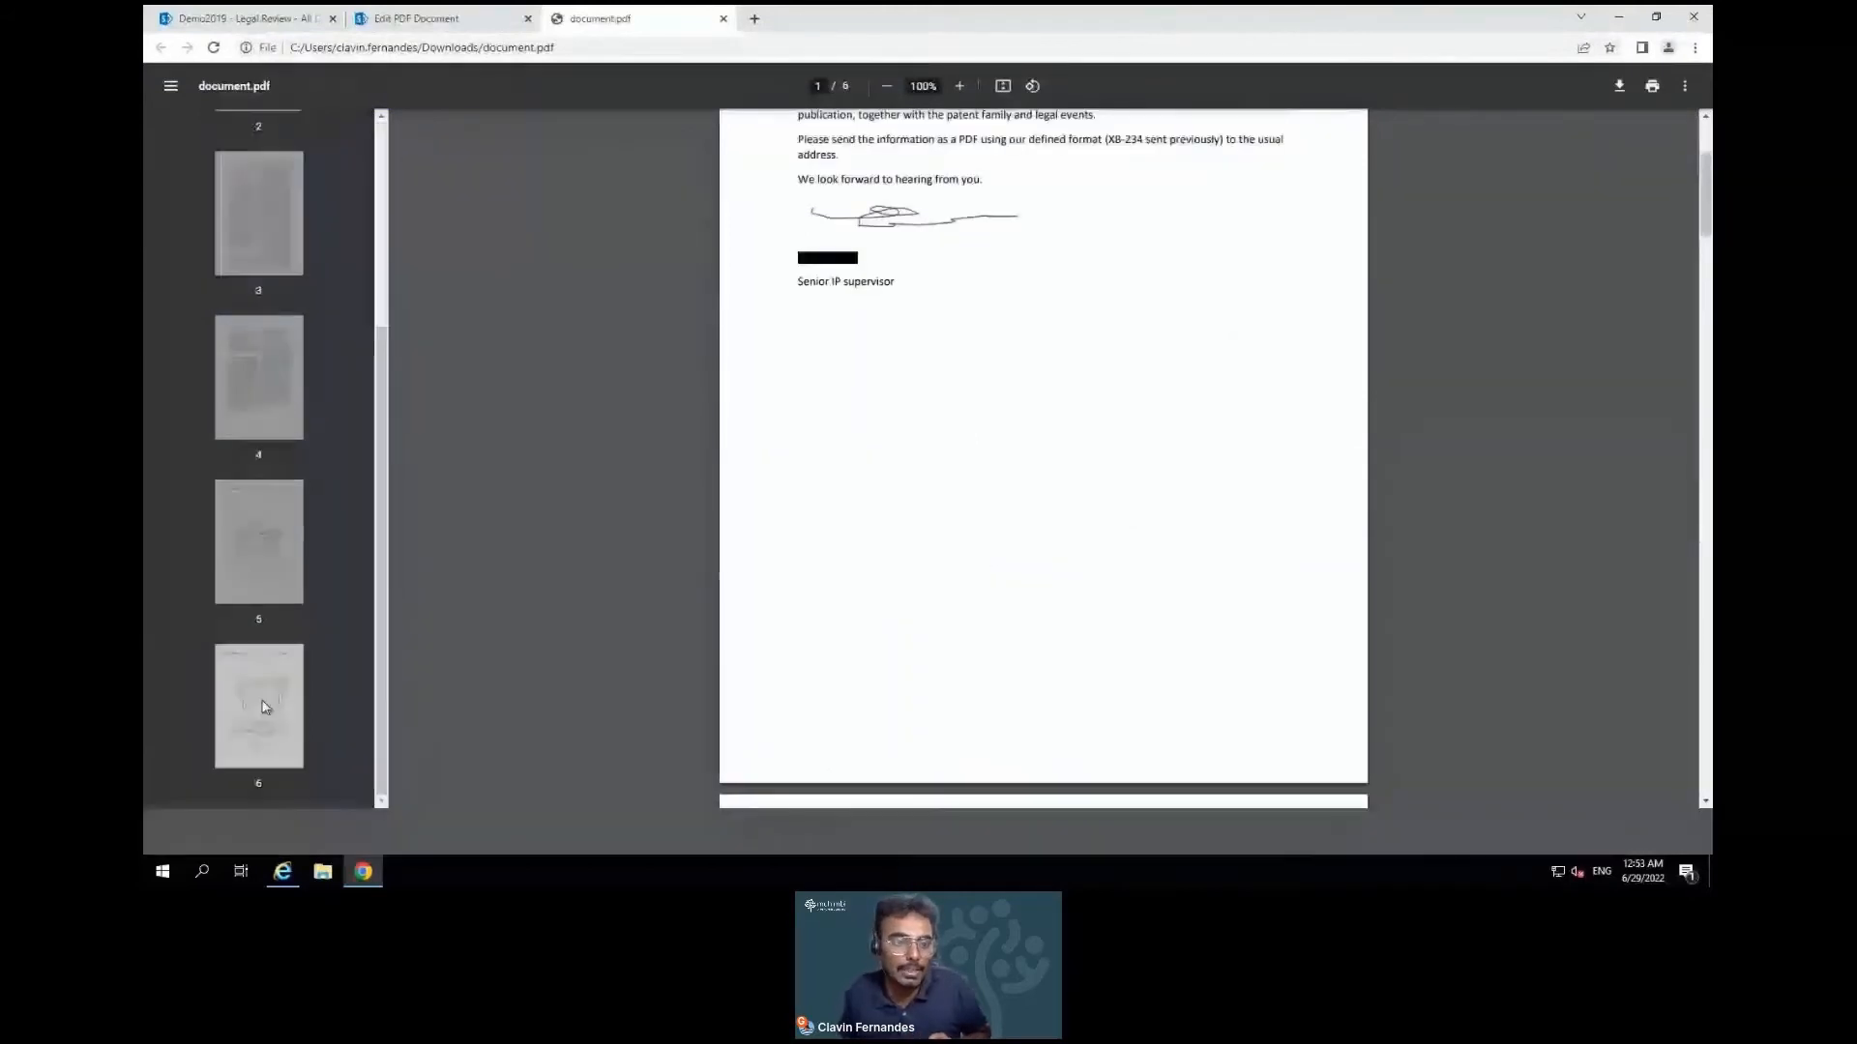
left_click(266, 707)
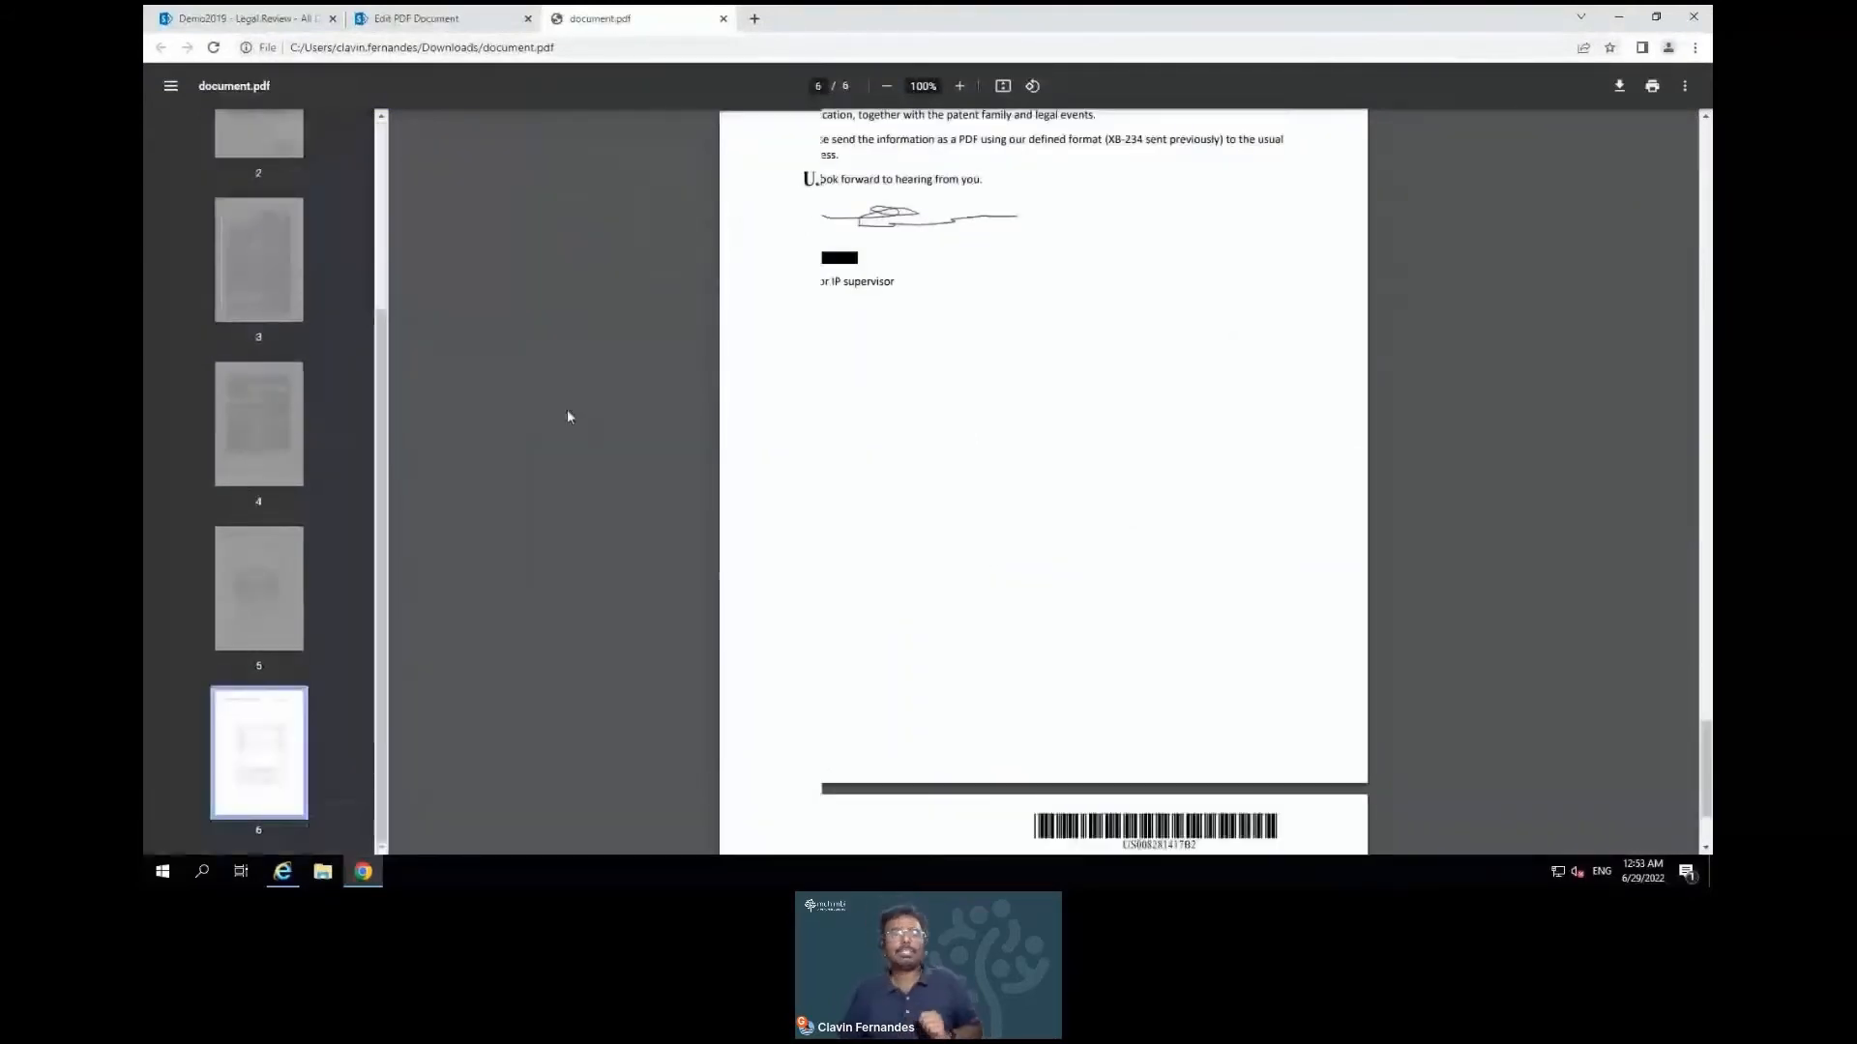
key("ctrl+1")
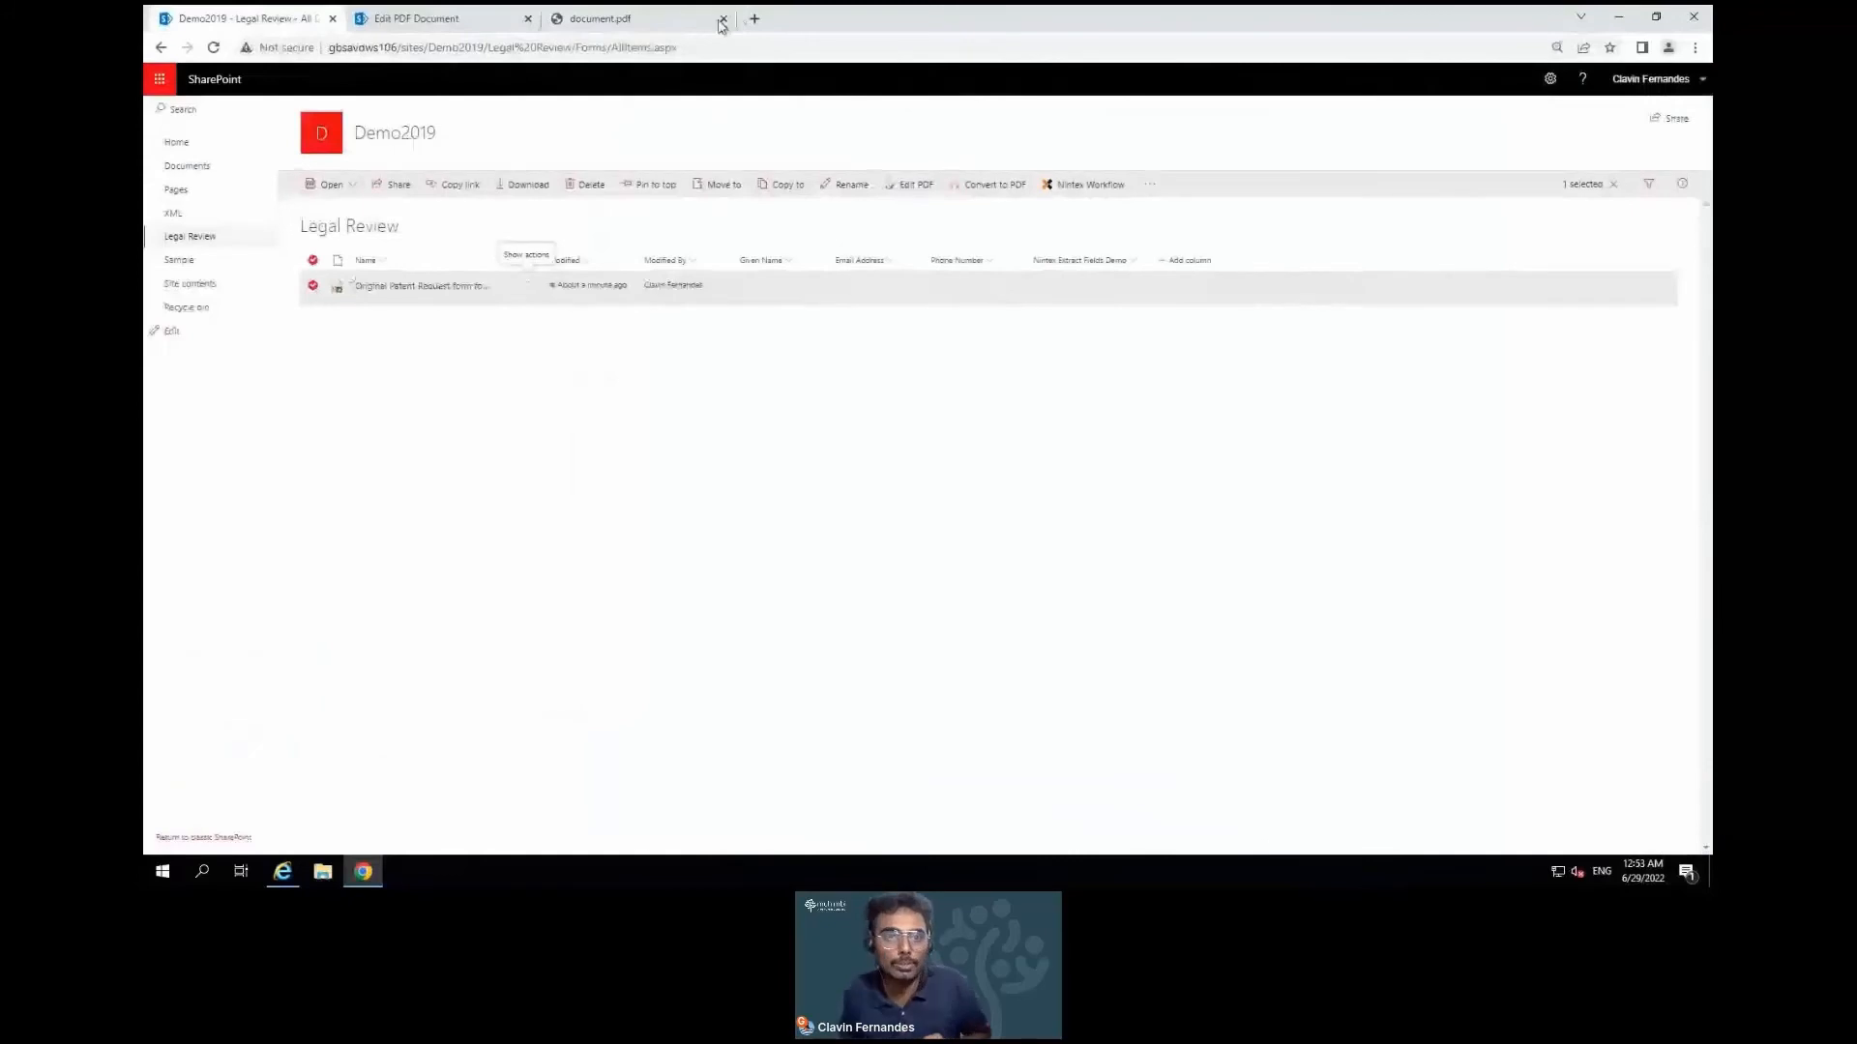
left_click(713, 25)
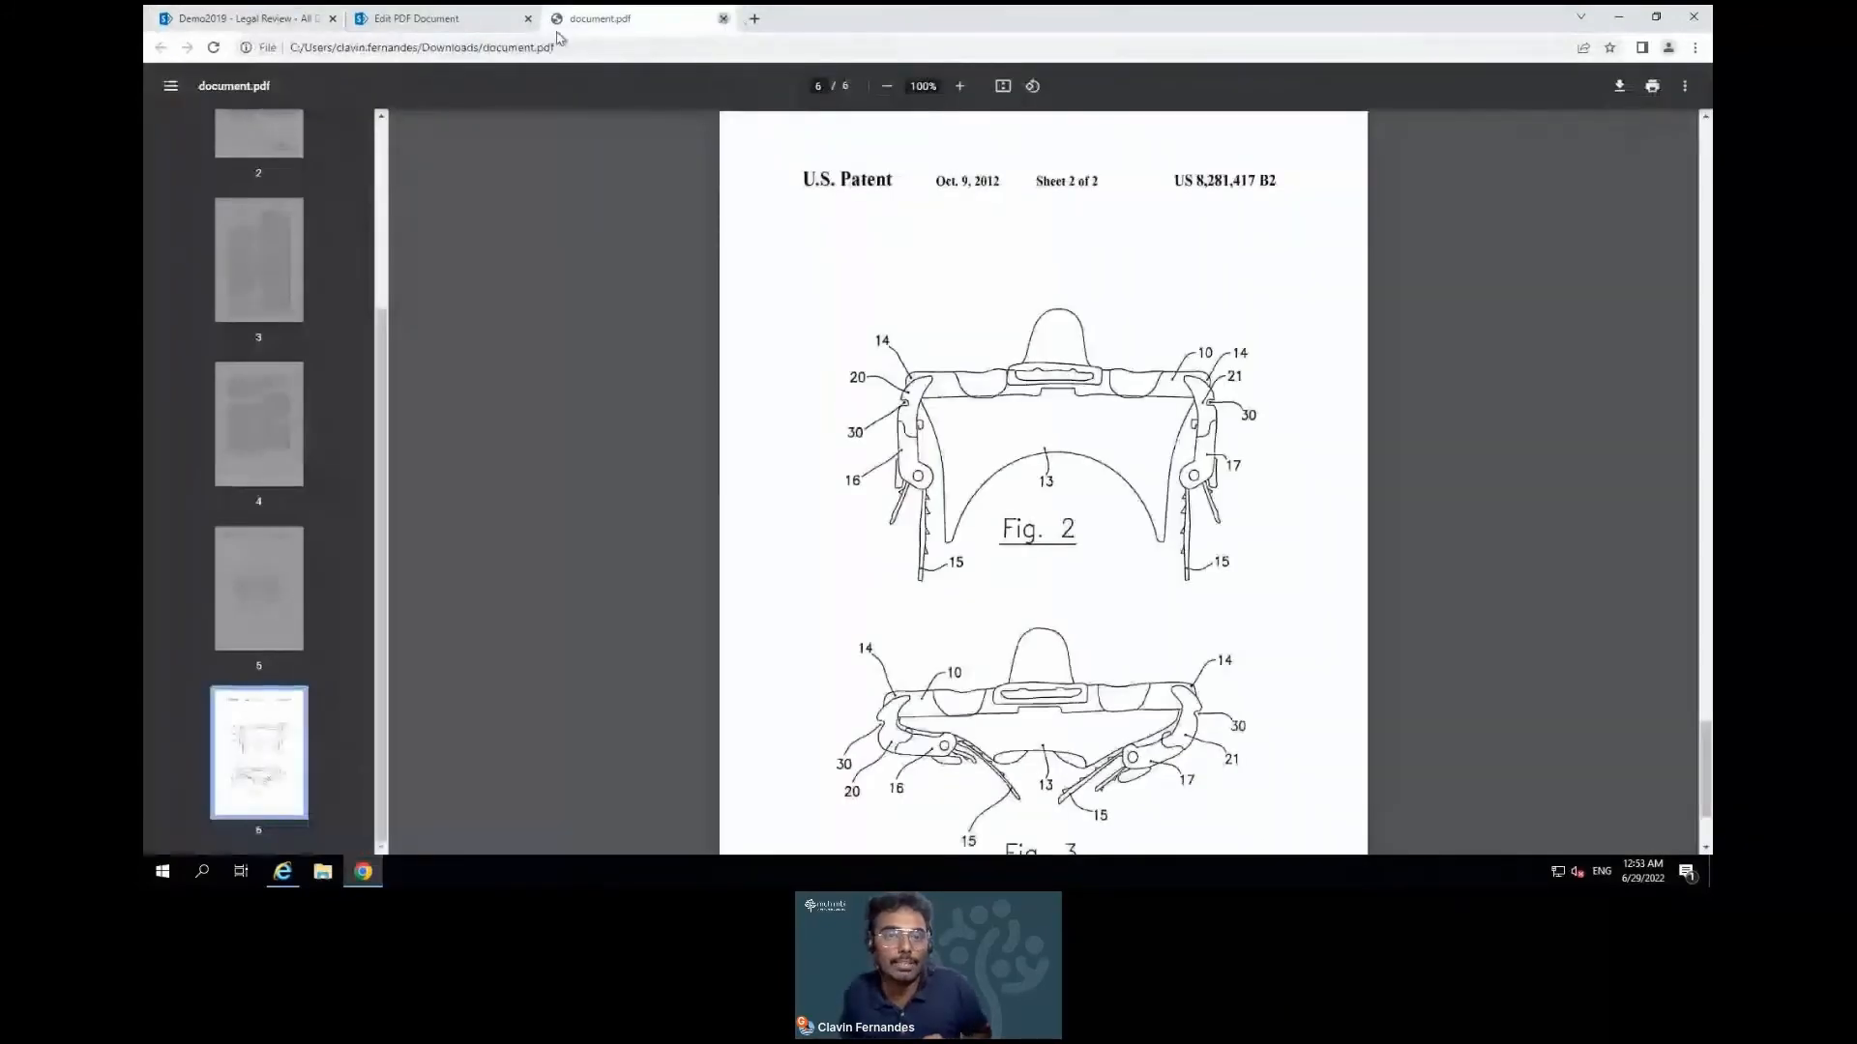
left_click(723, 18)
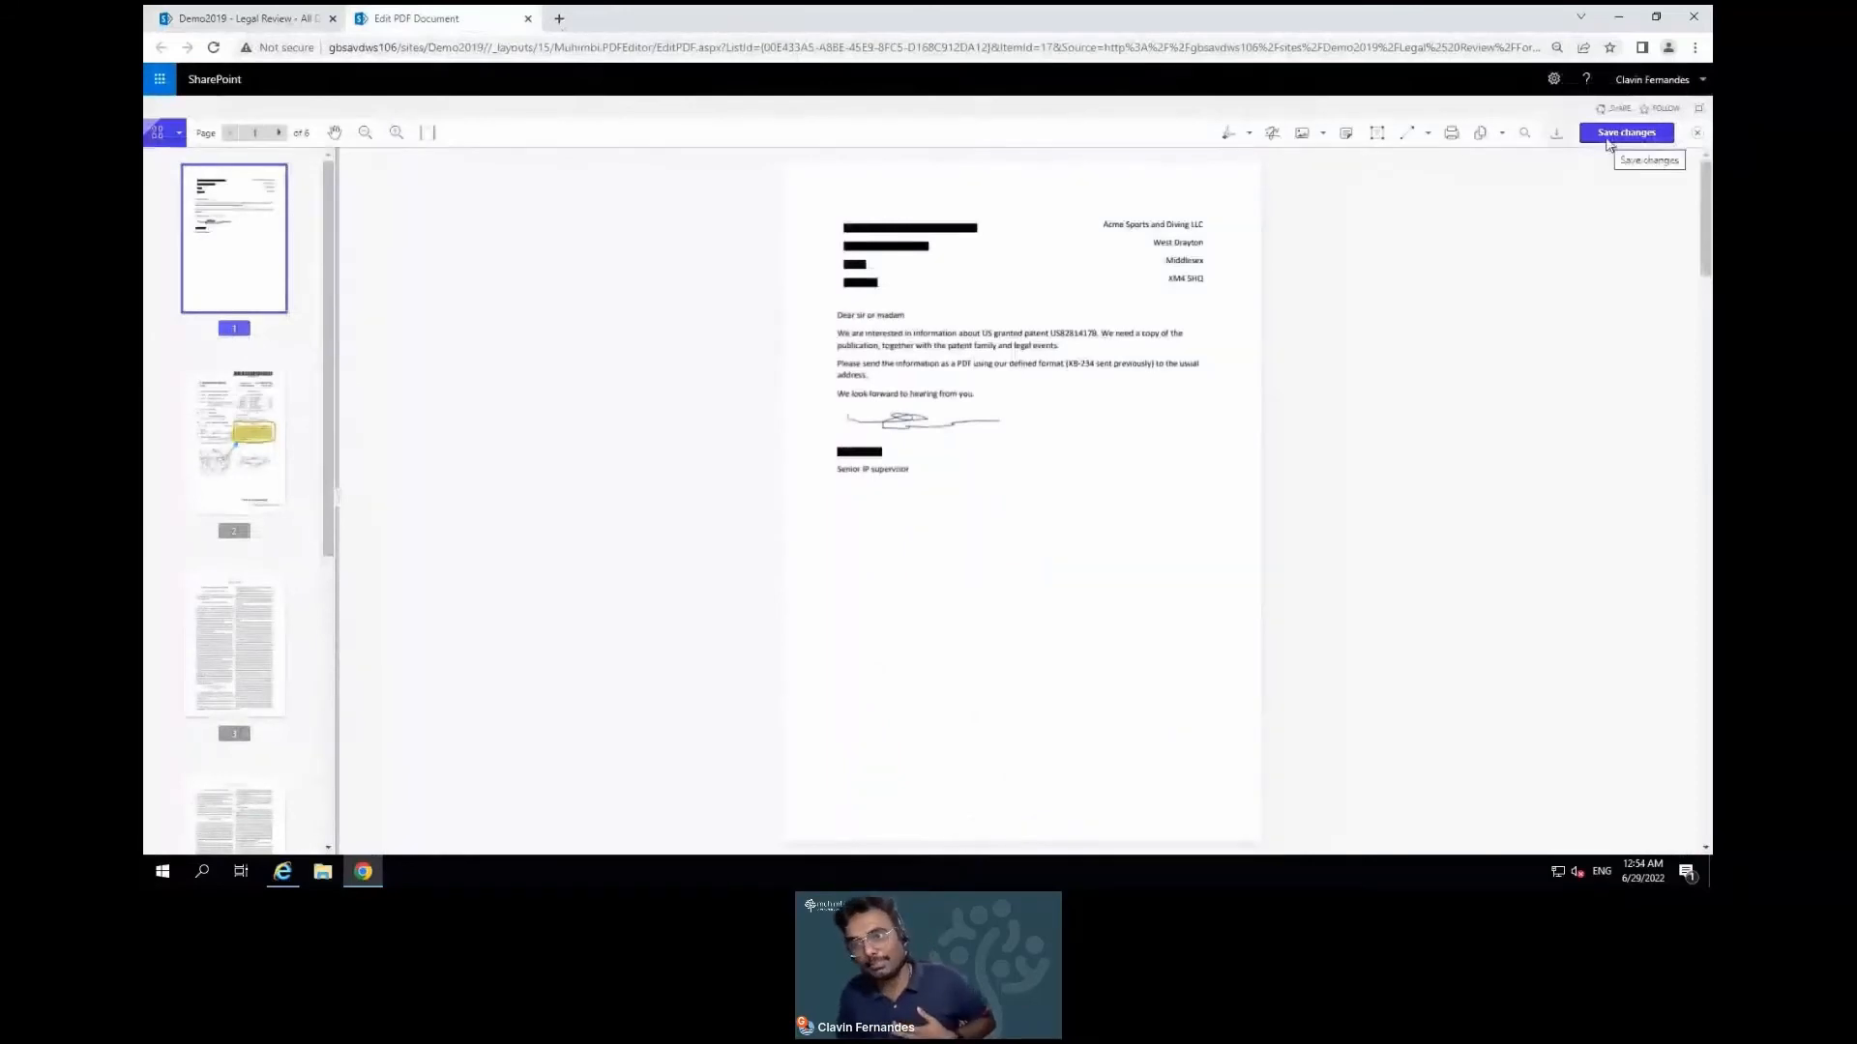
Save the redacted PDF to SharePoint and close the editor
left_click(1606, 136)
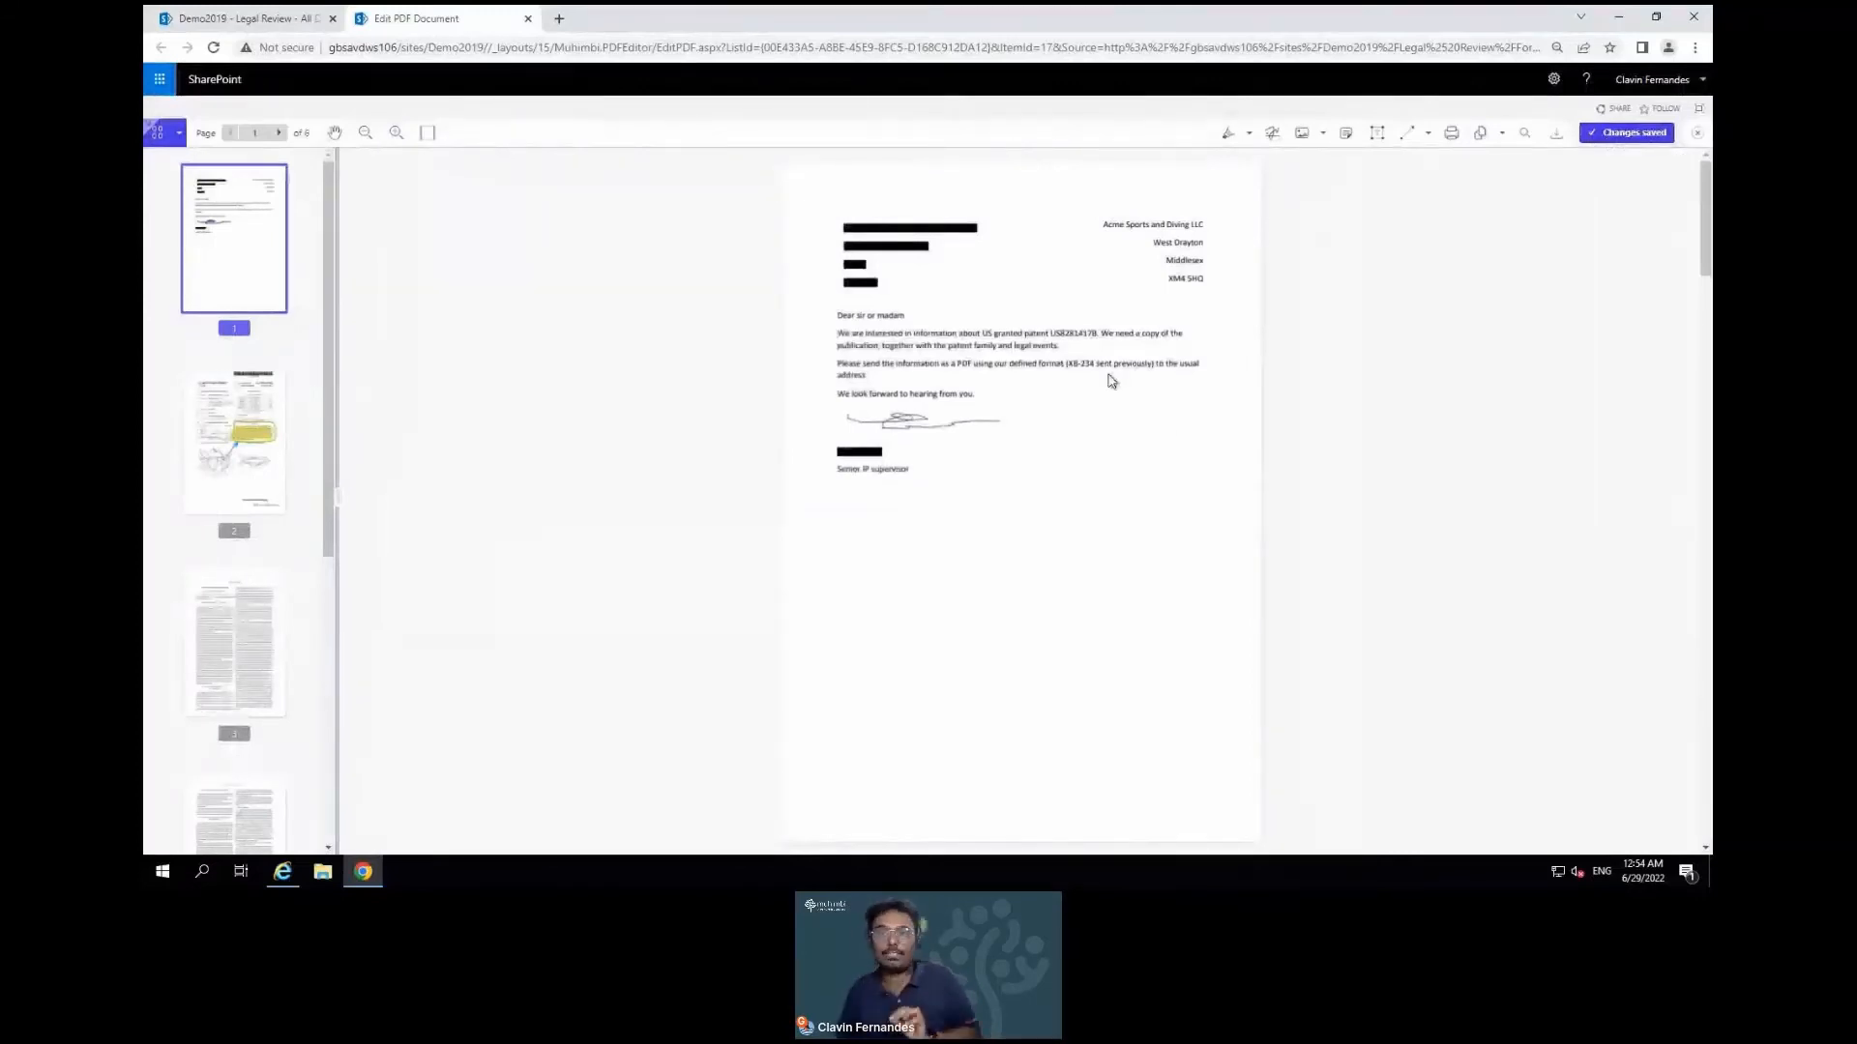
left_click(1698, 133)
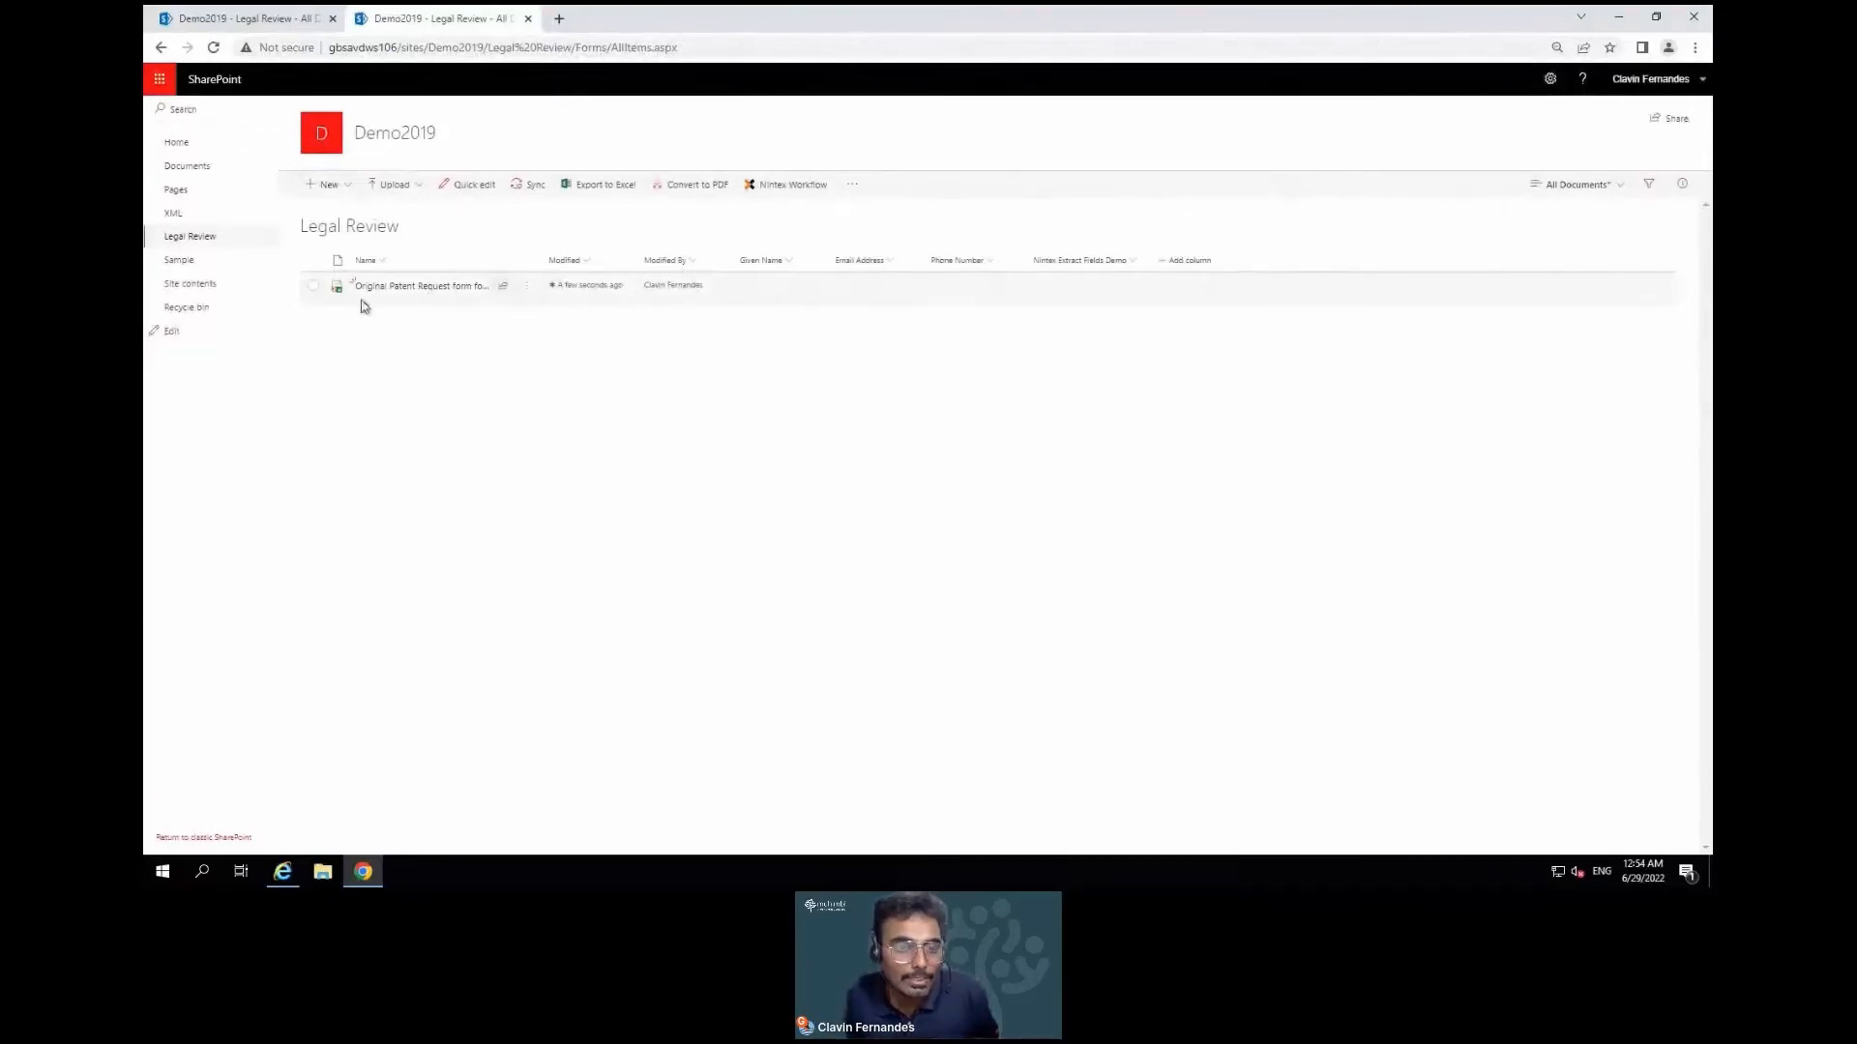
left_click(416, 290)
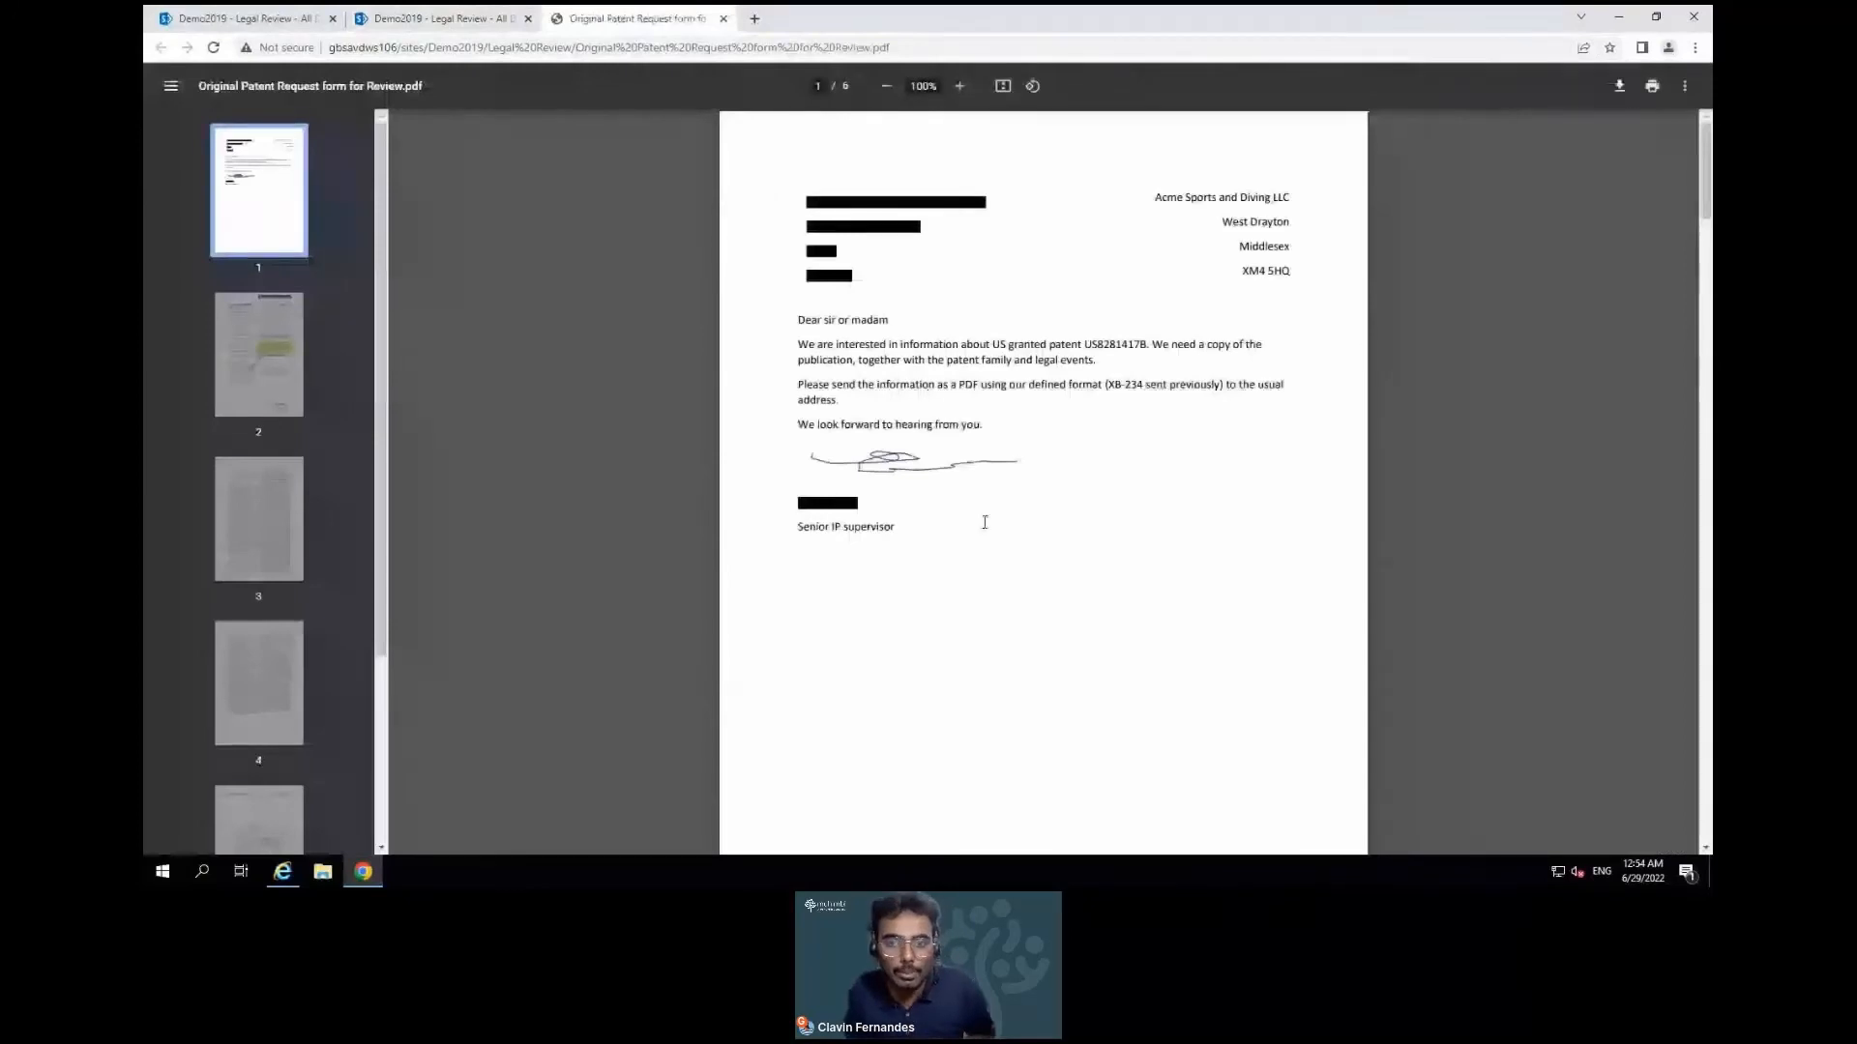
left_click(723, 20)
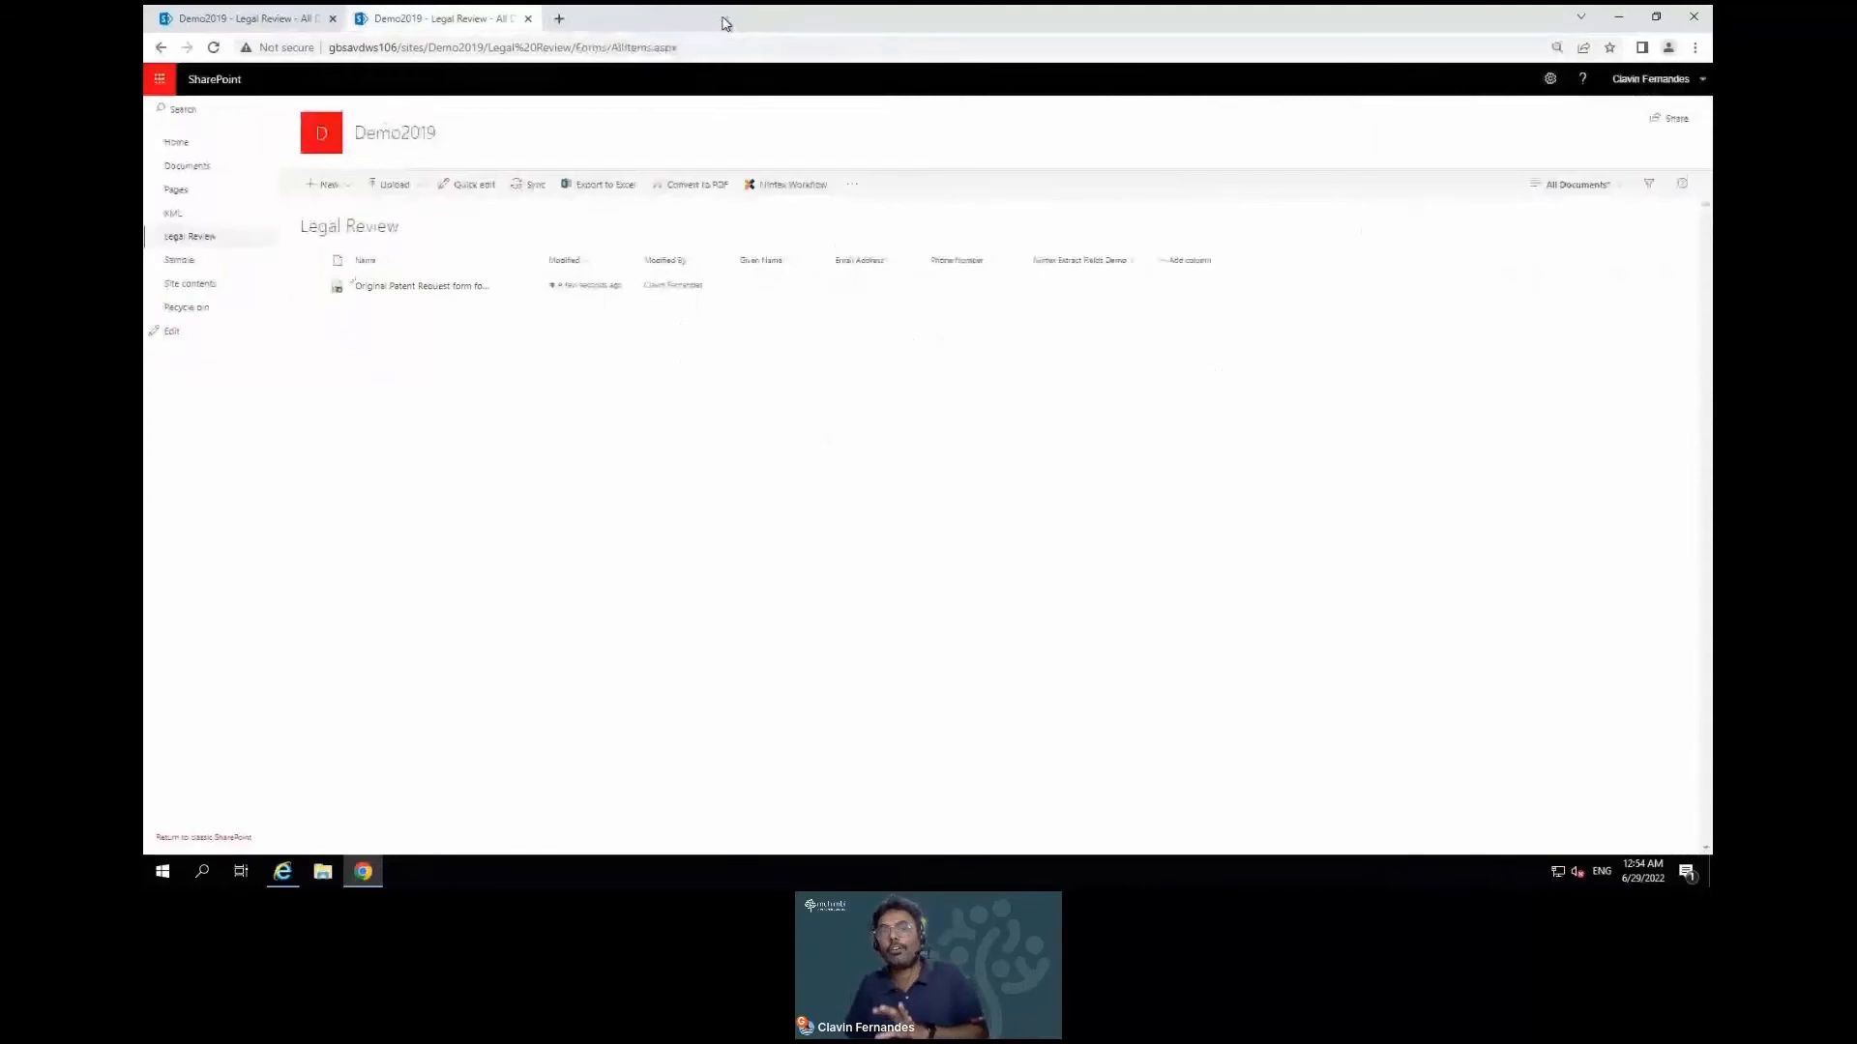
Open the patent request file in the PDF editor's page organizer
left_click(315, 288)
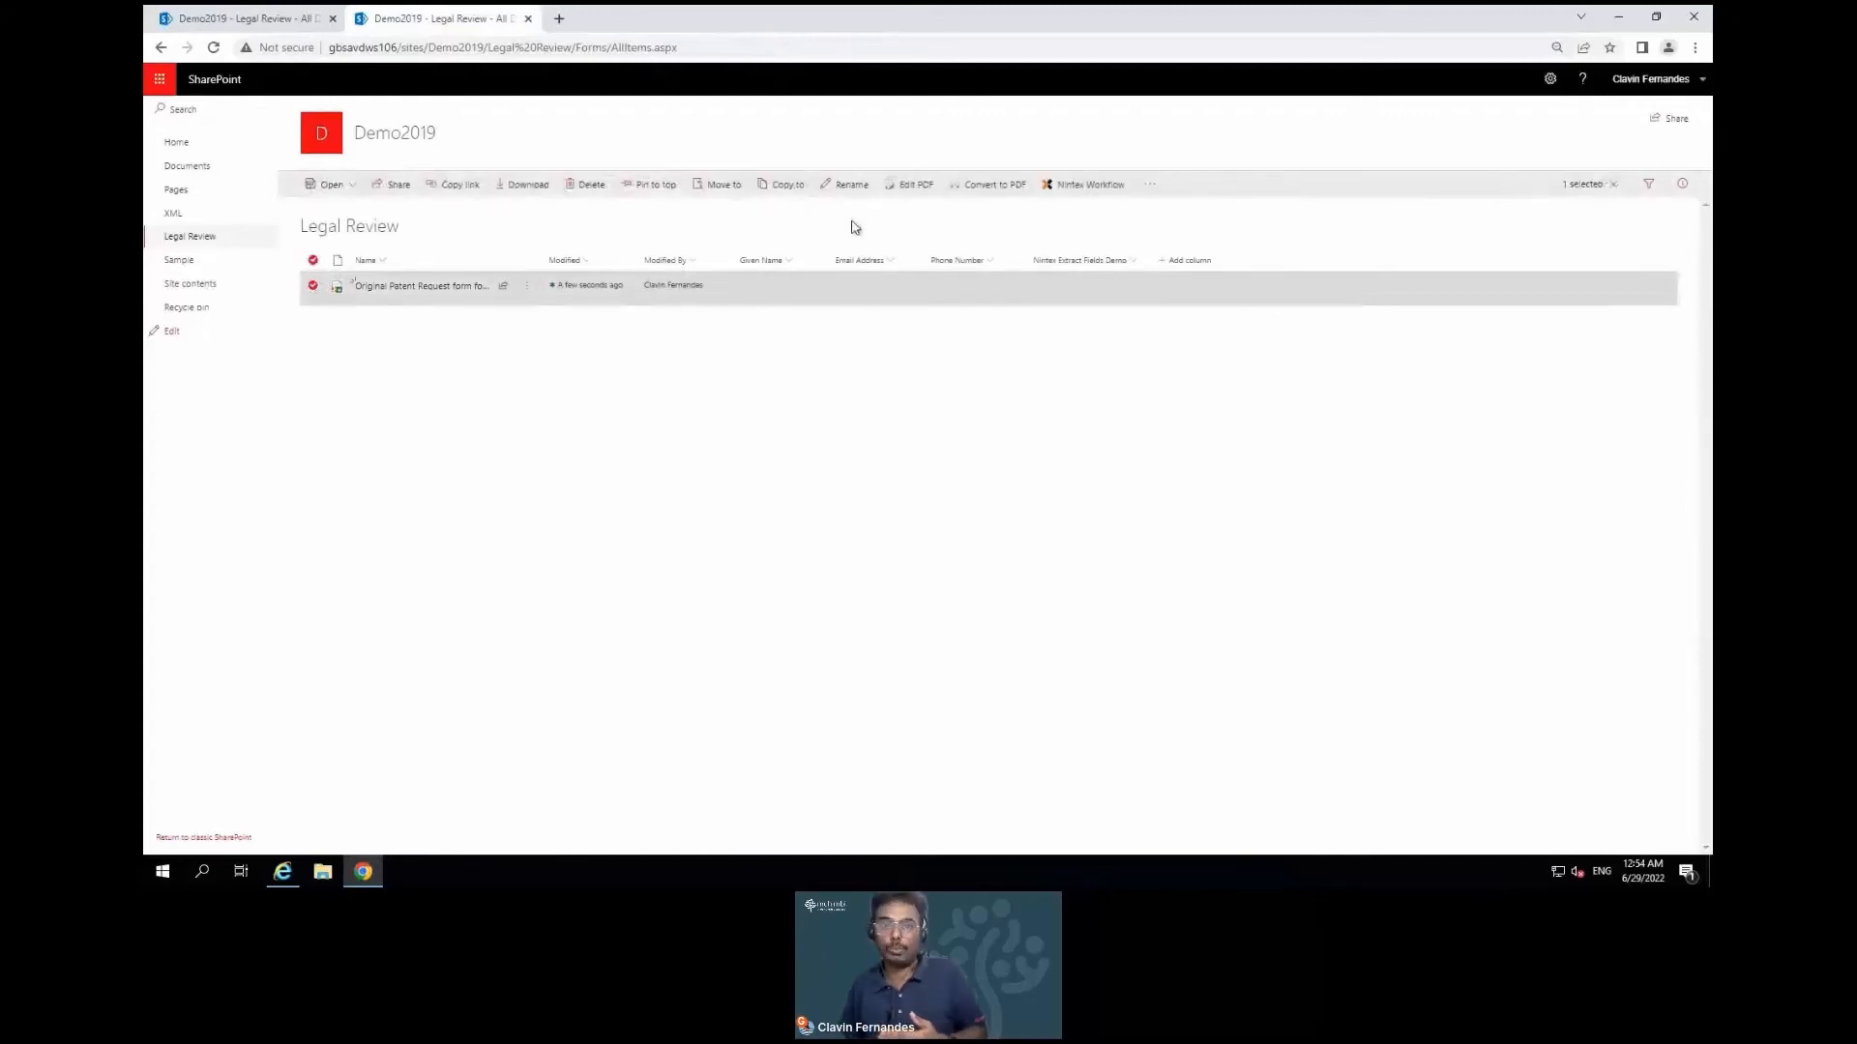
left_click(917, 185)
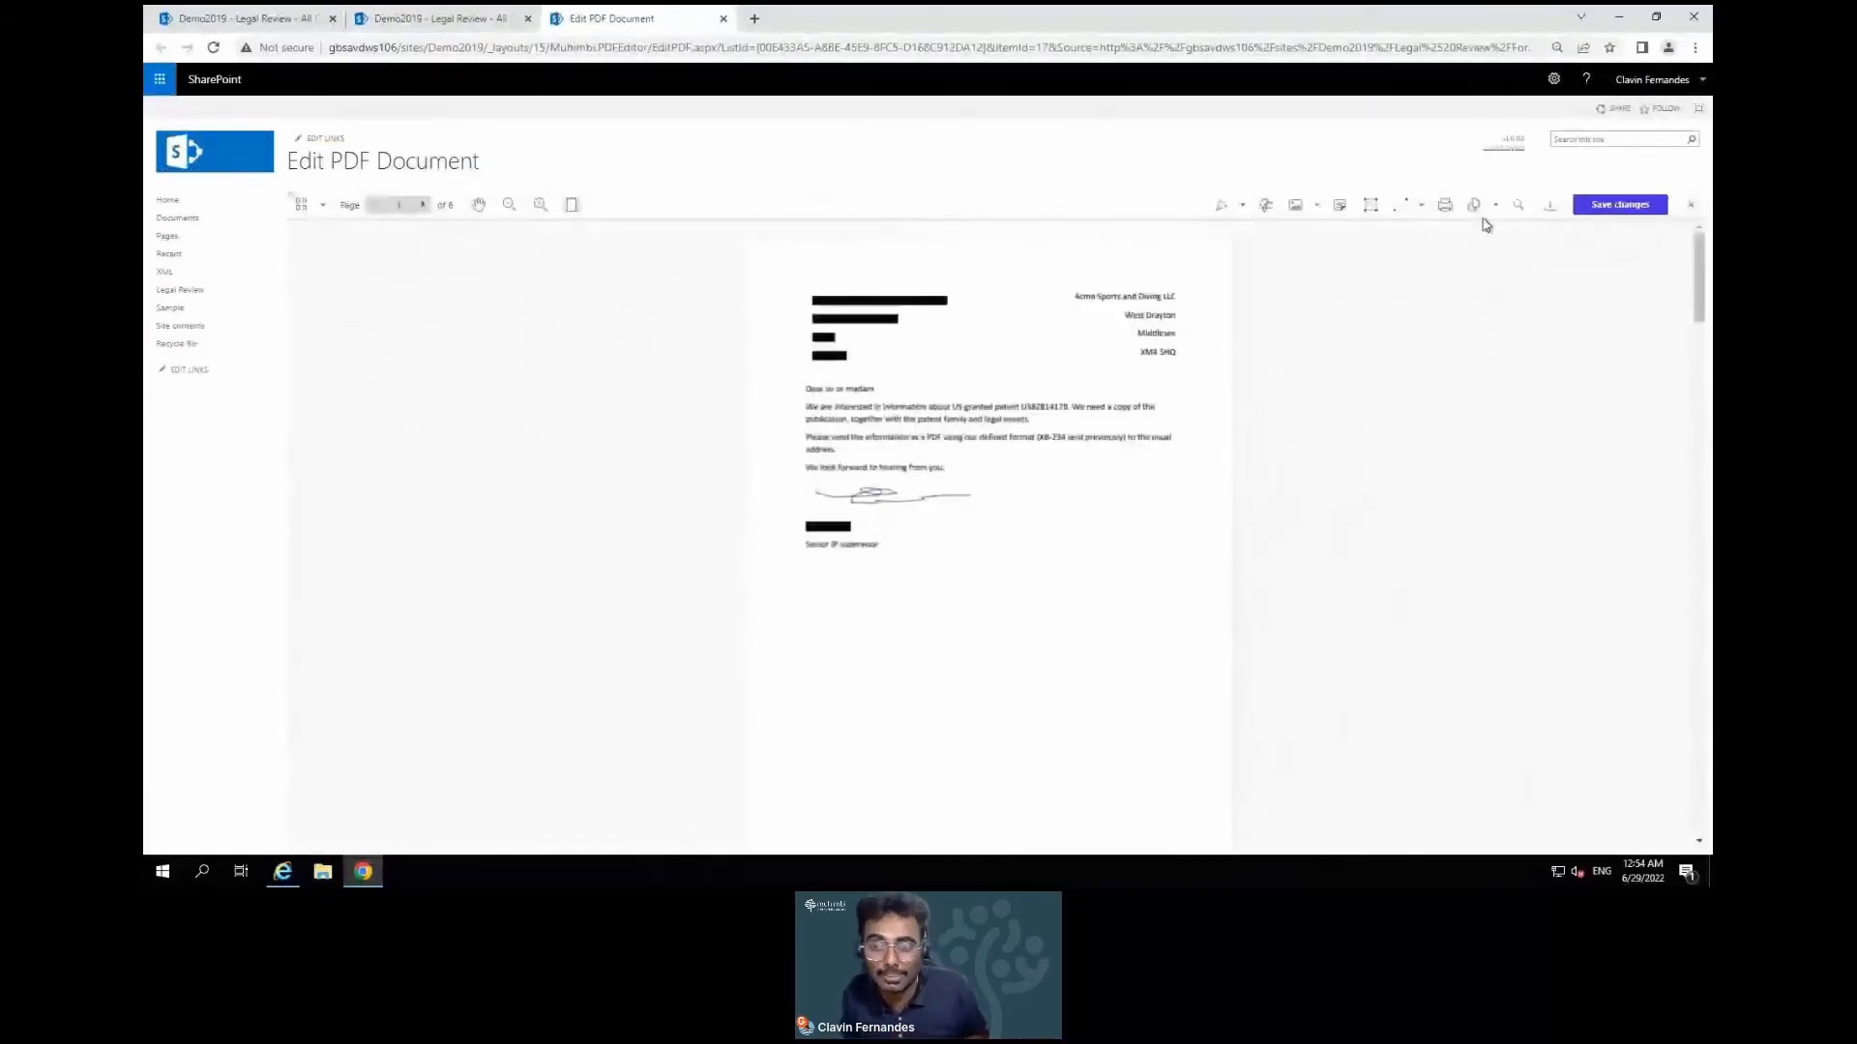
left_click(1486, 223)
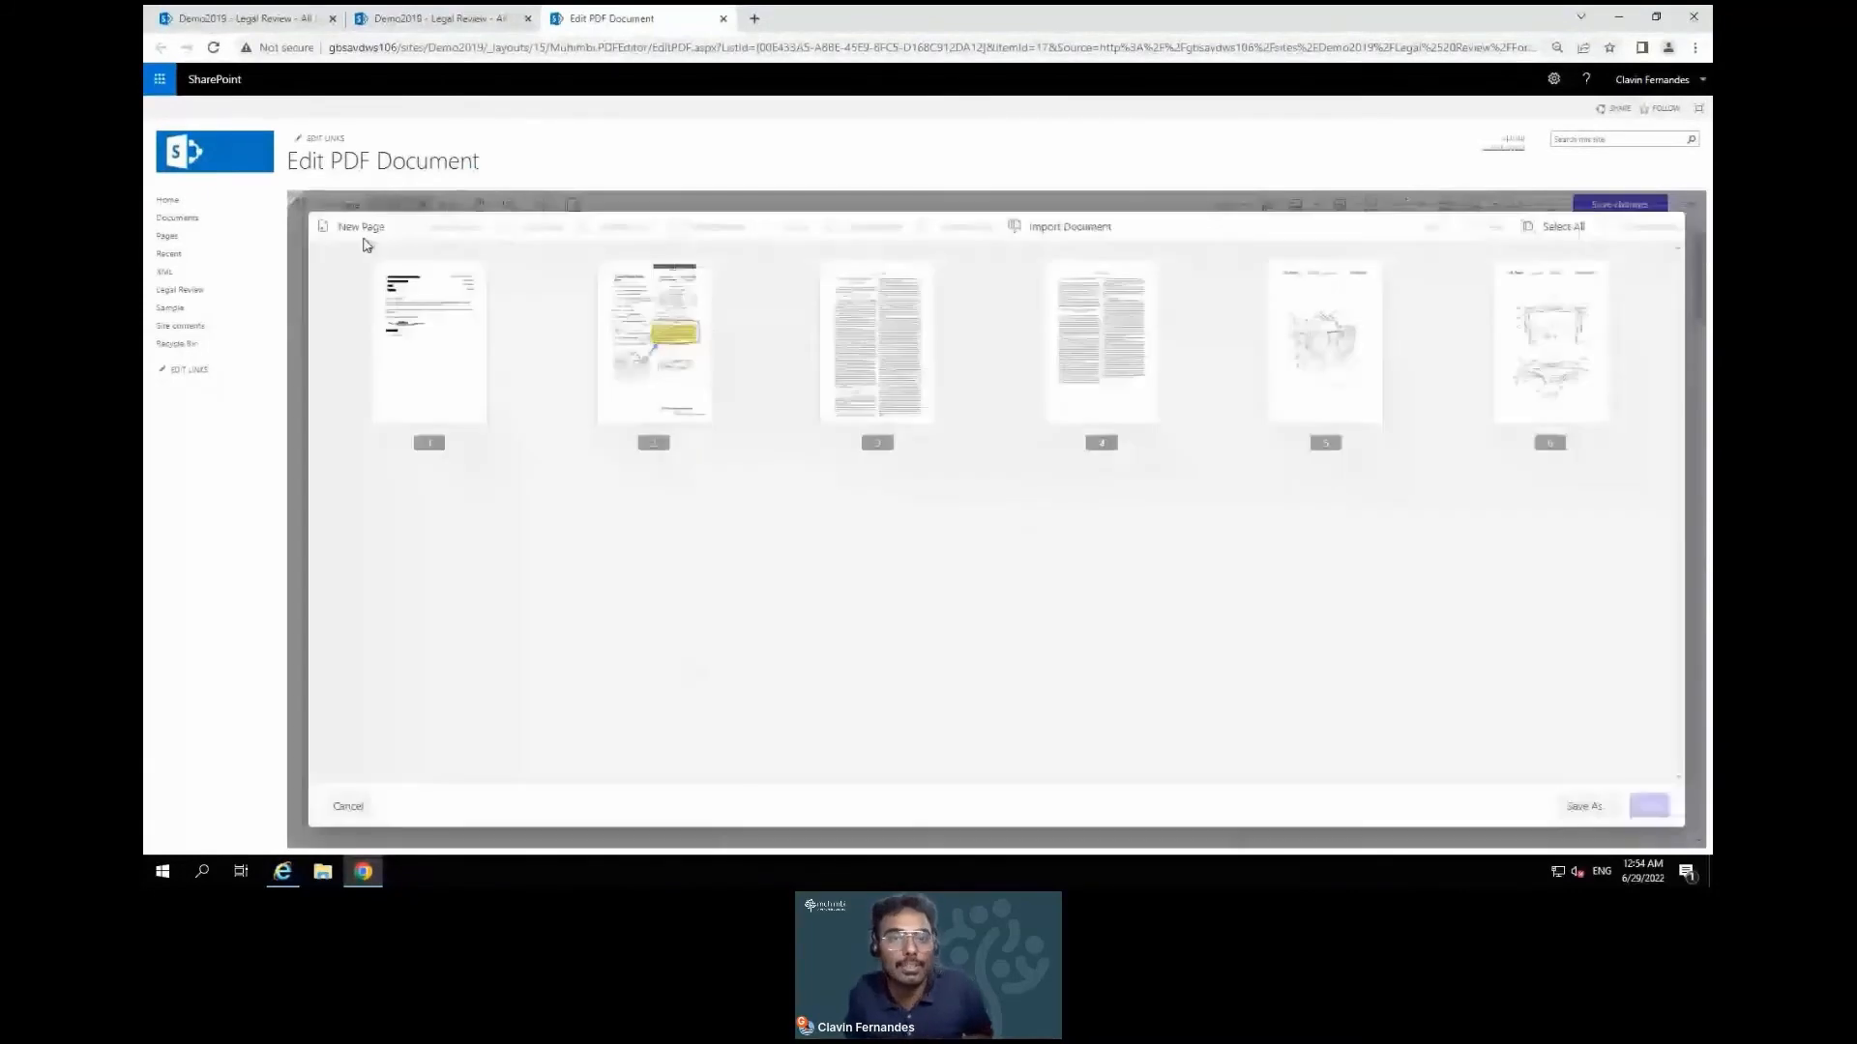
Import Legal Reviewers Info(FDF) as new first page and save the arrangement
left_click(1053, 232)
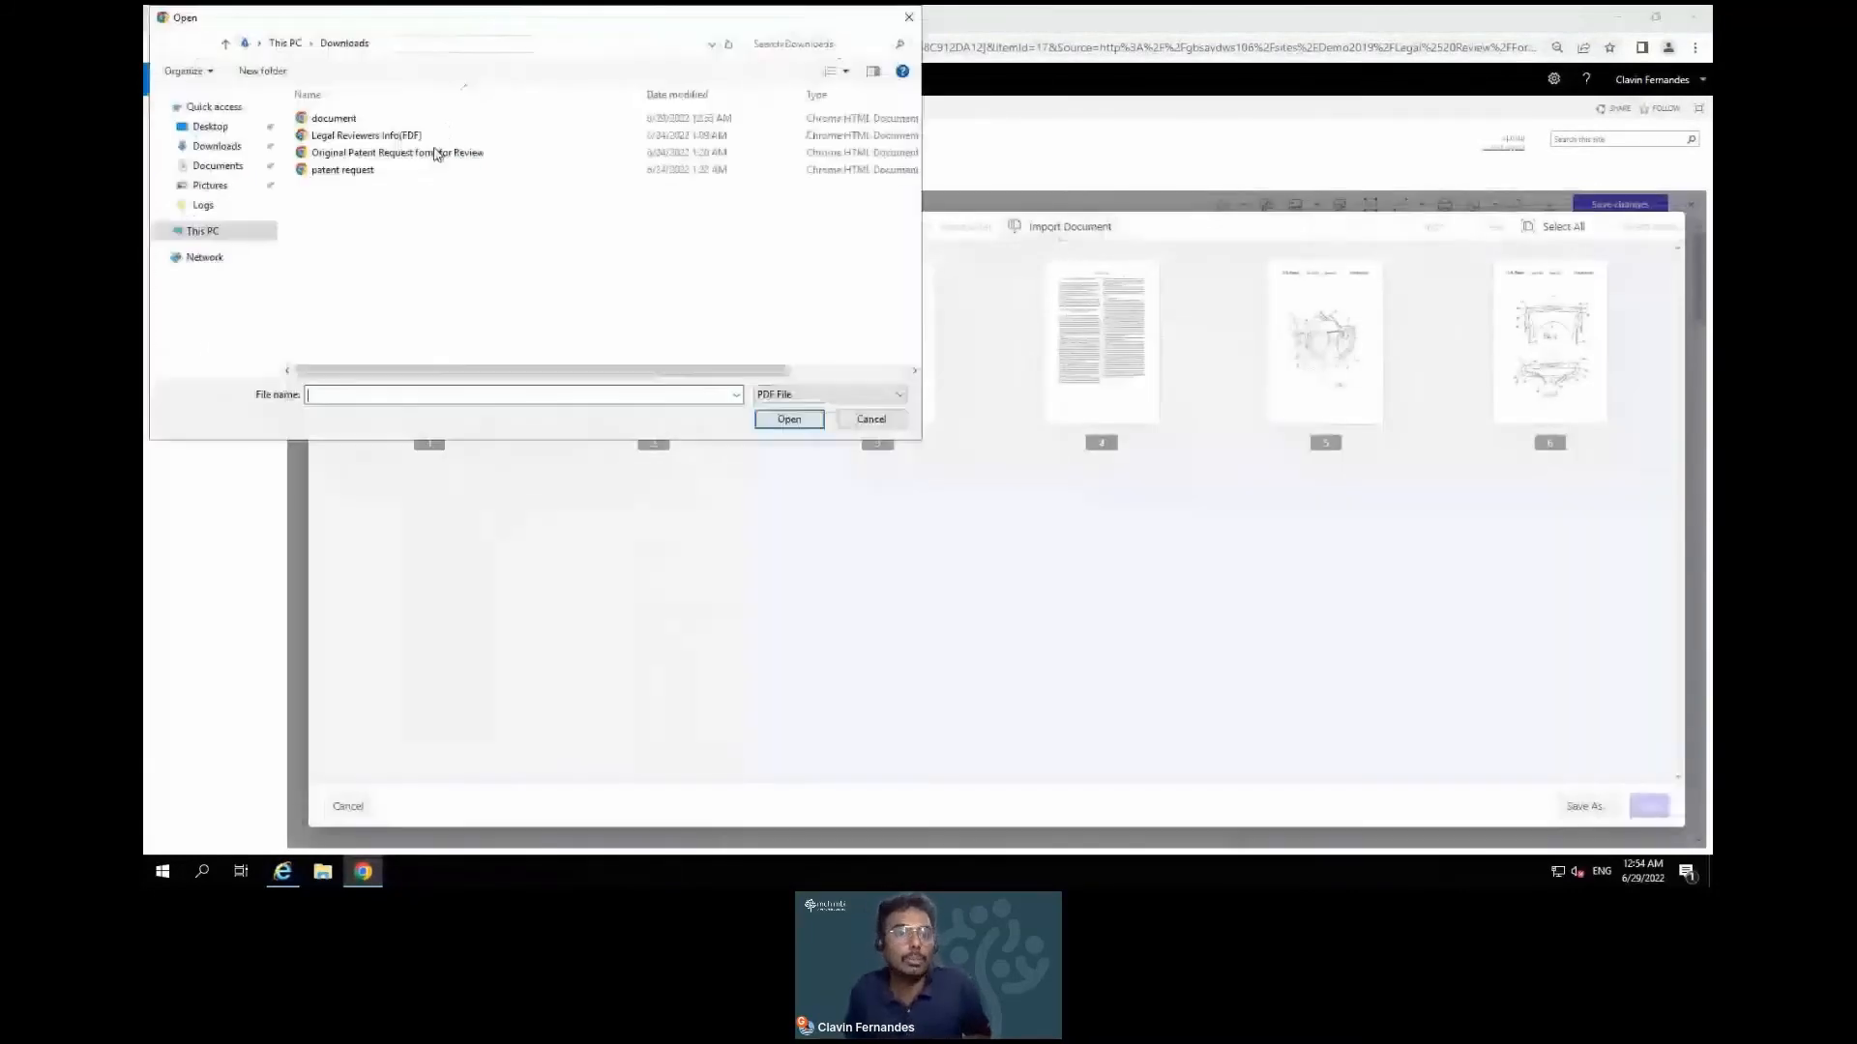
left_click(365, 136)
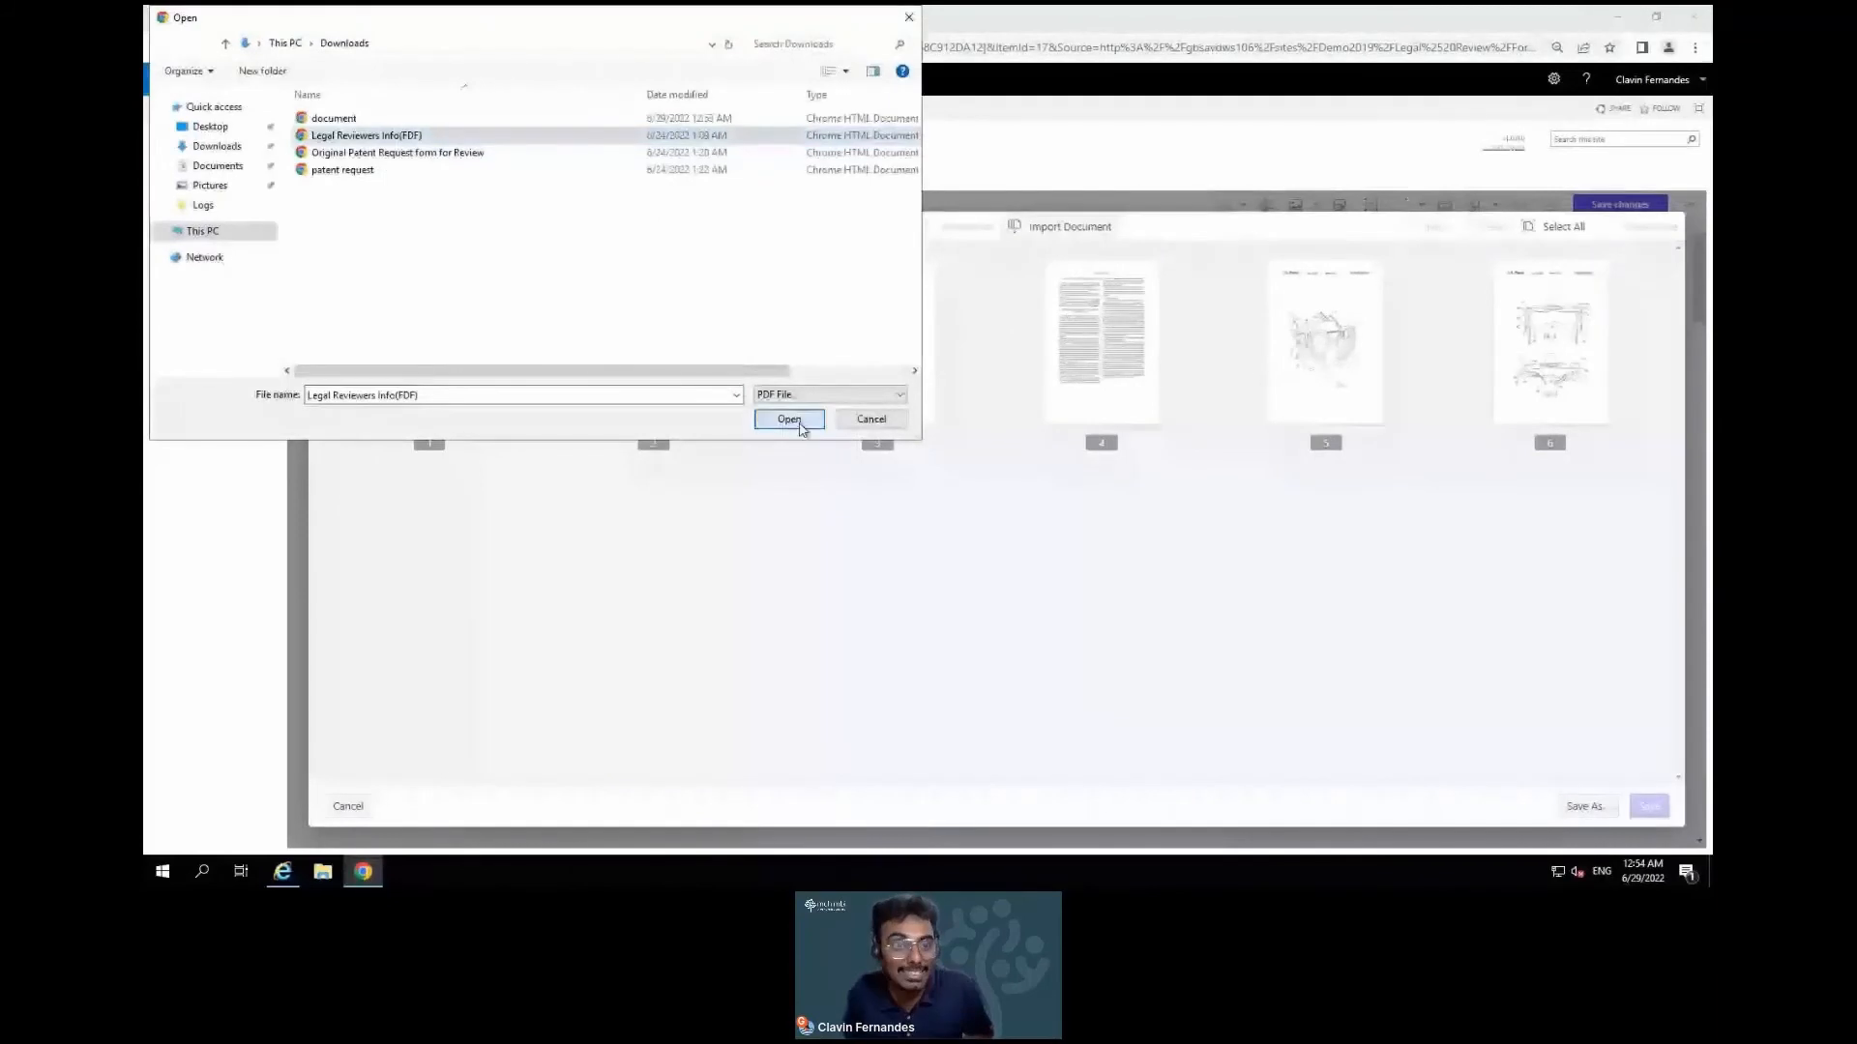
left_click(789, 419)
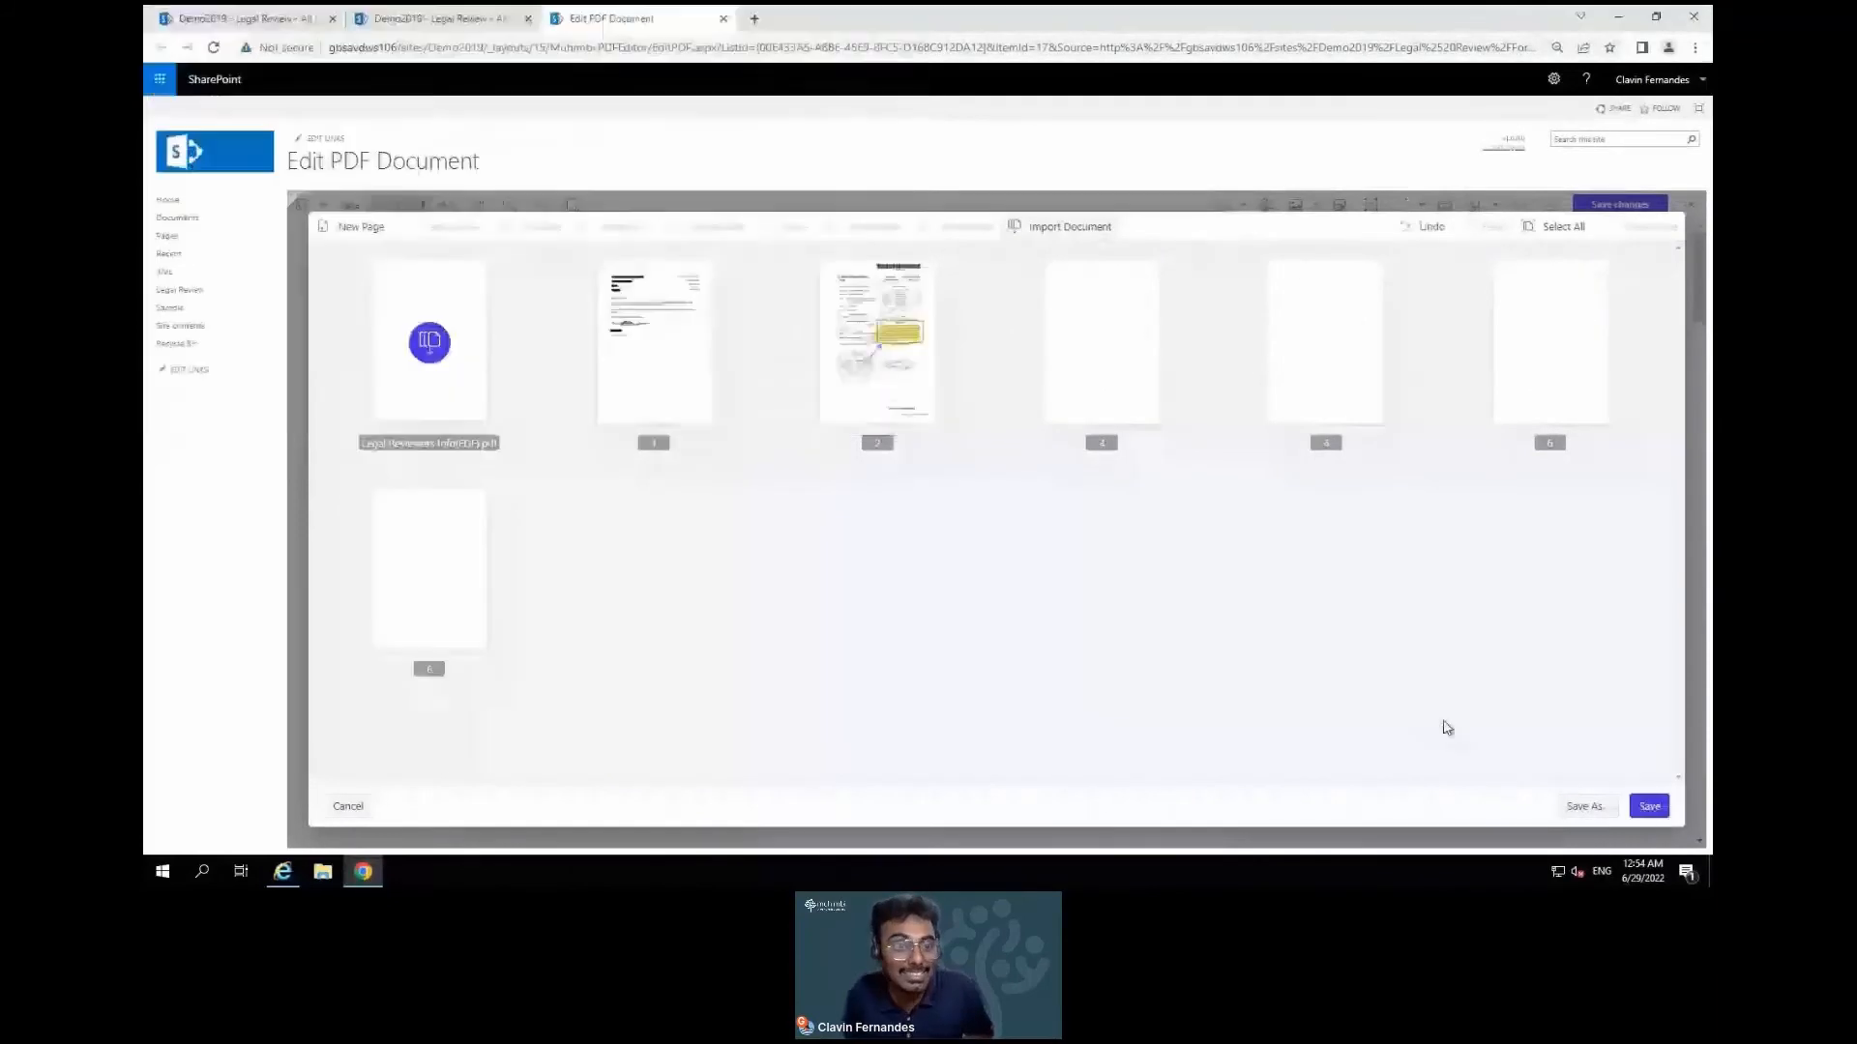
left_click(1663, 813)
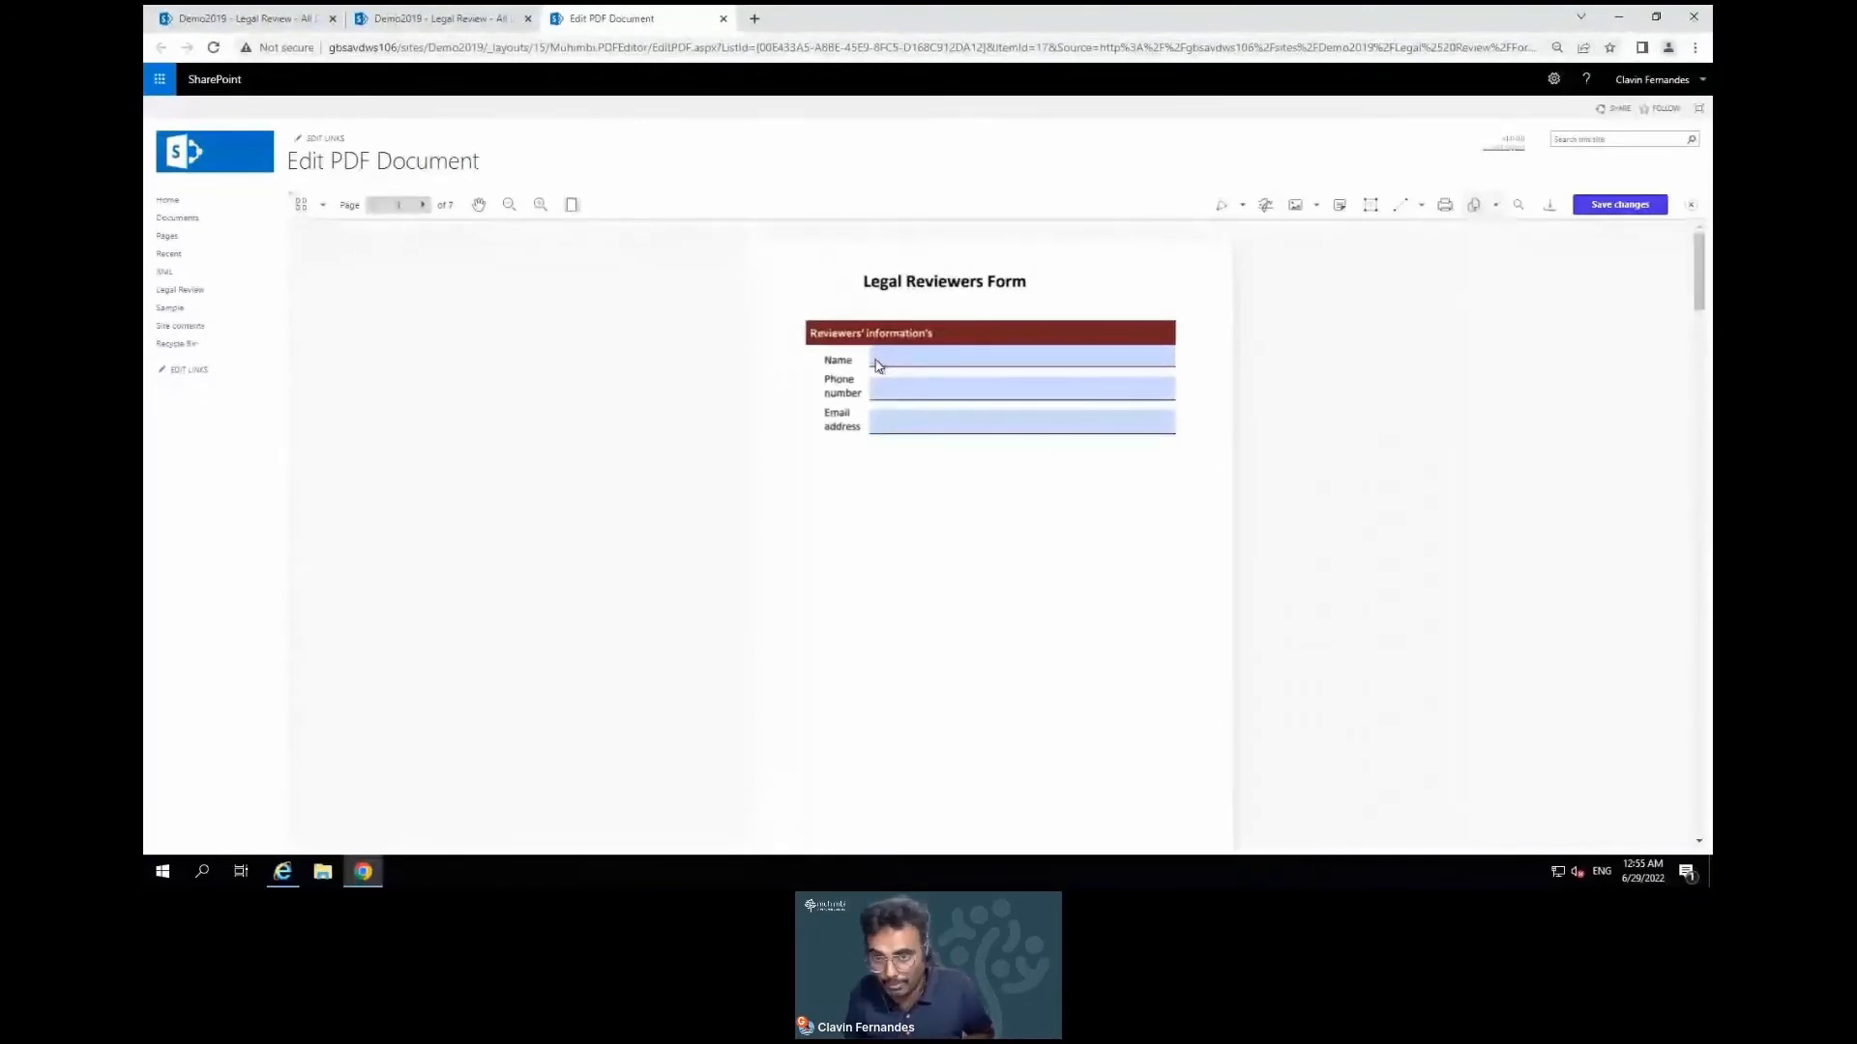
Enter the reviewer's name, accept the suggested phone and e-mail, save, and close the editor
left_click(876, 361)
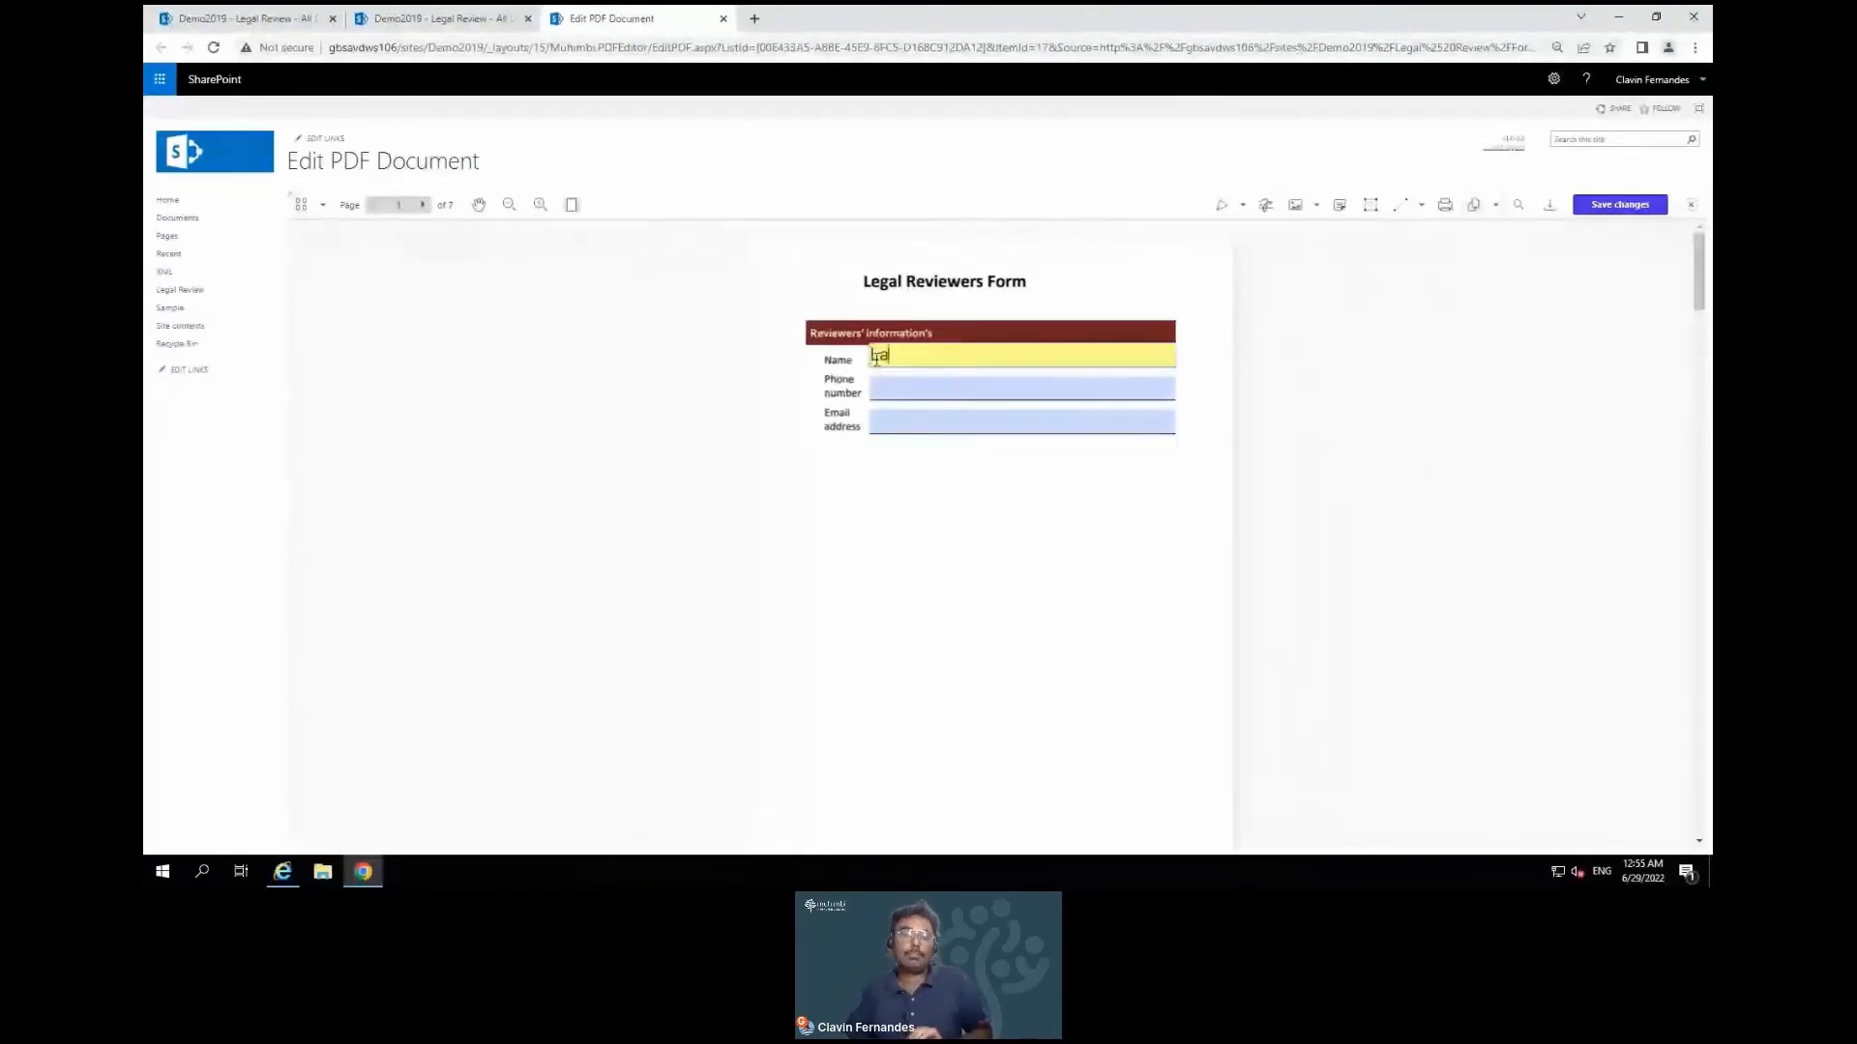
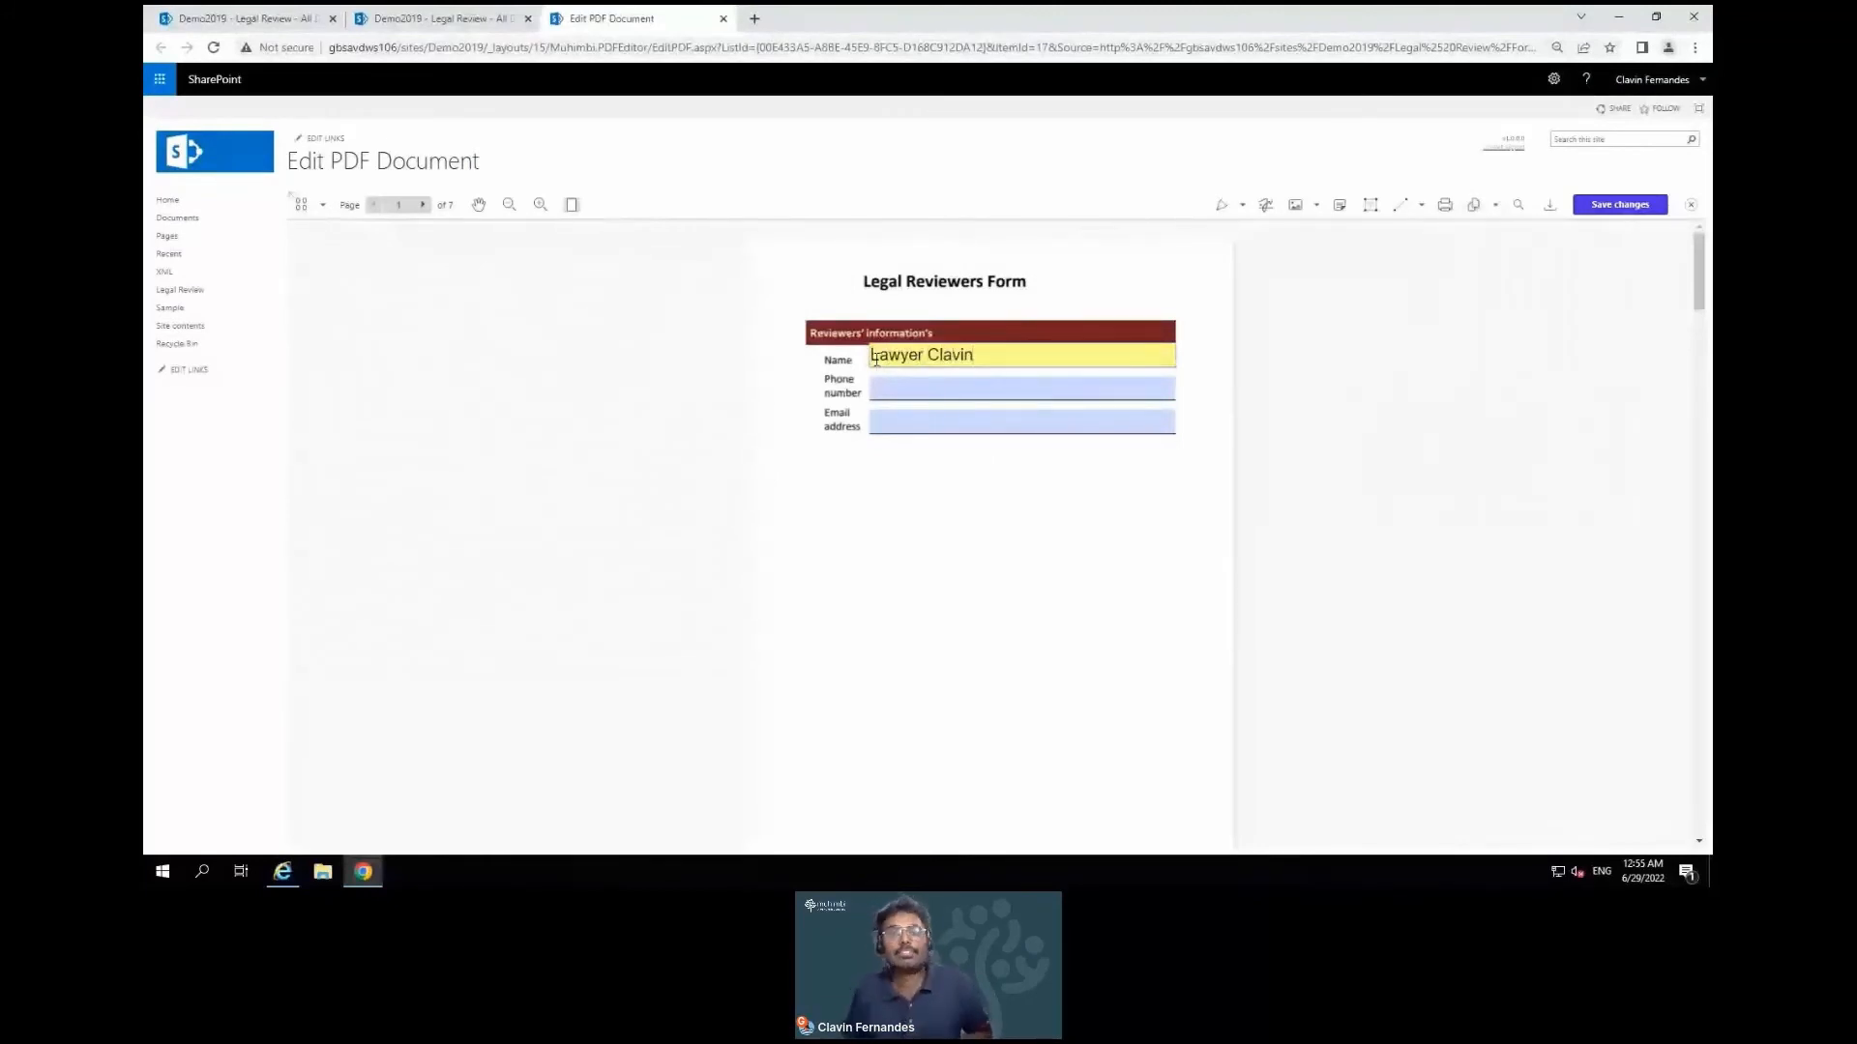
left_click(912, 394)
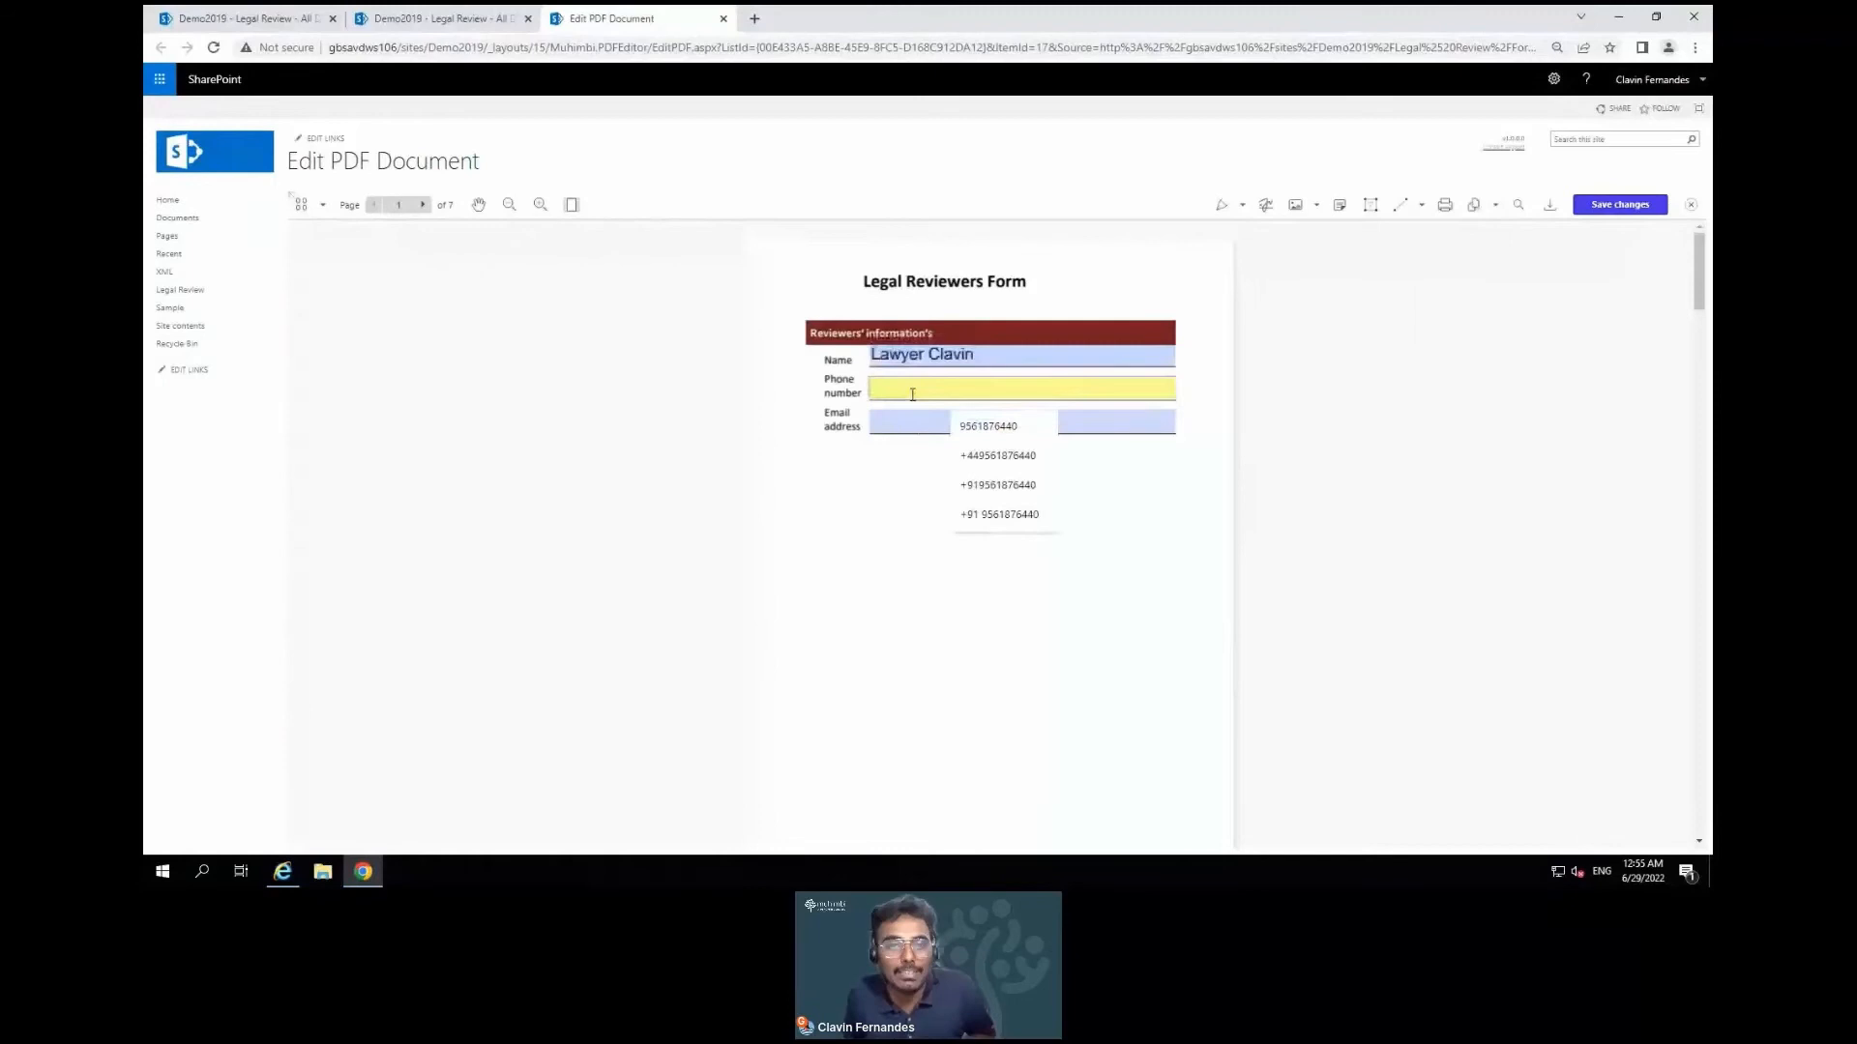
left_click(978, 488)
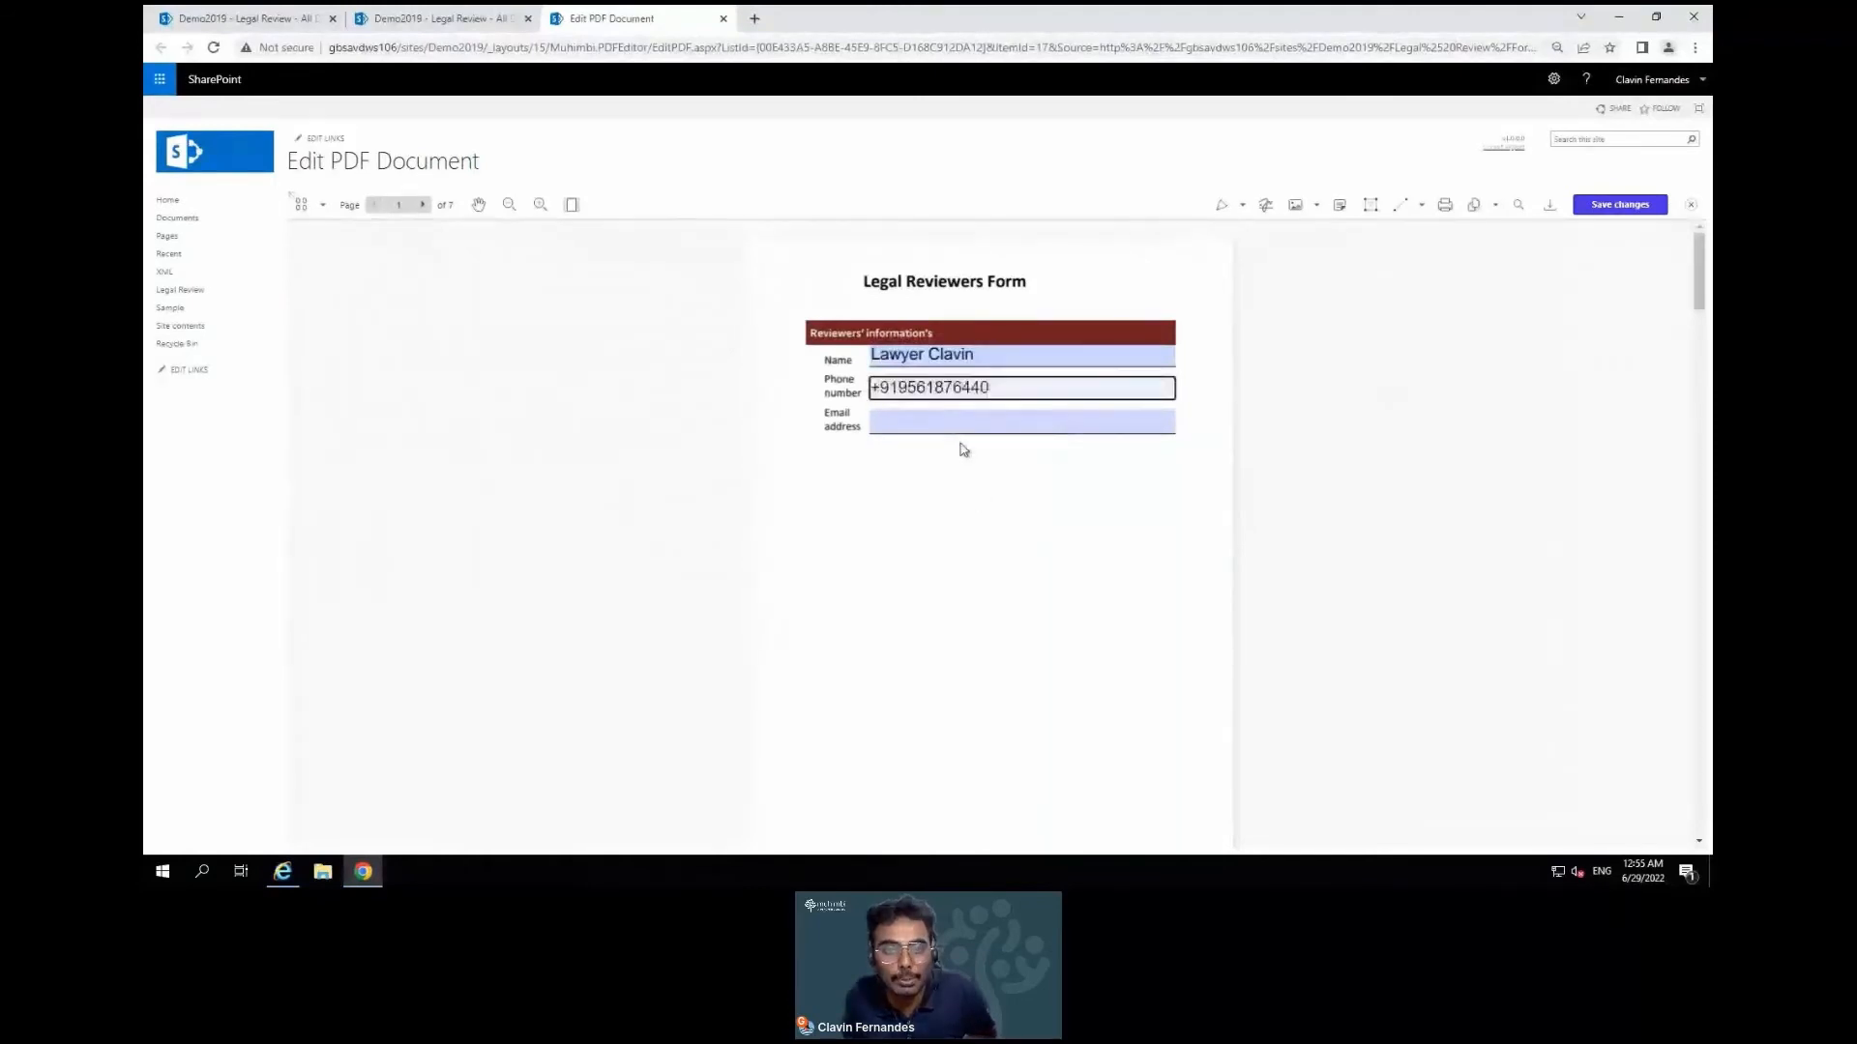
left_click(957, 426)
left_click(1006, 463)
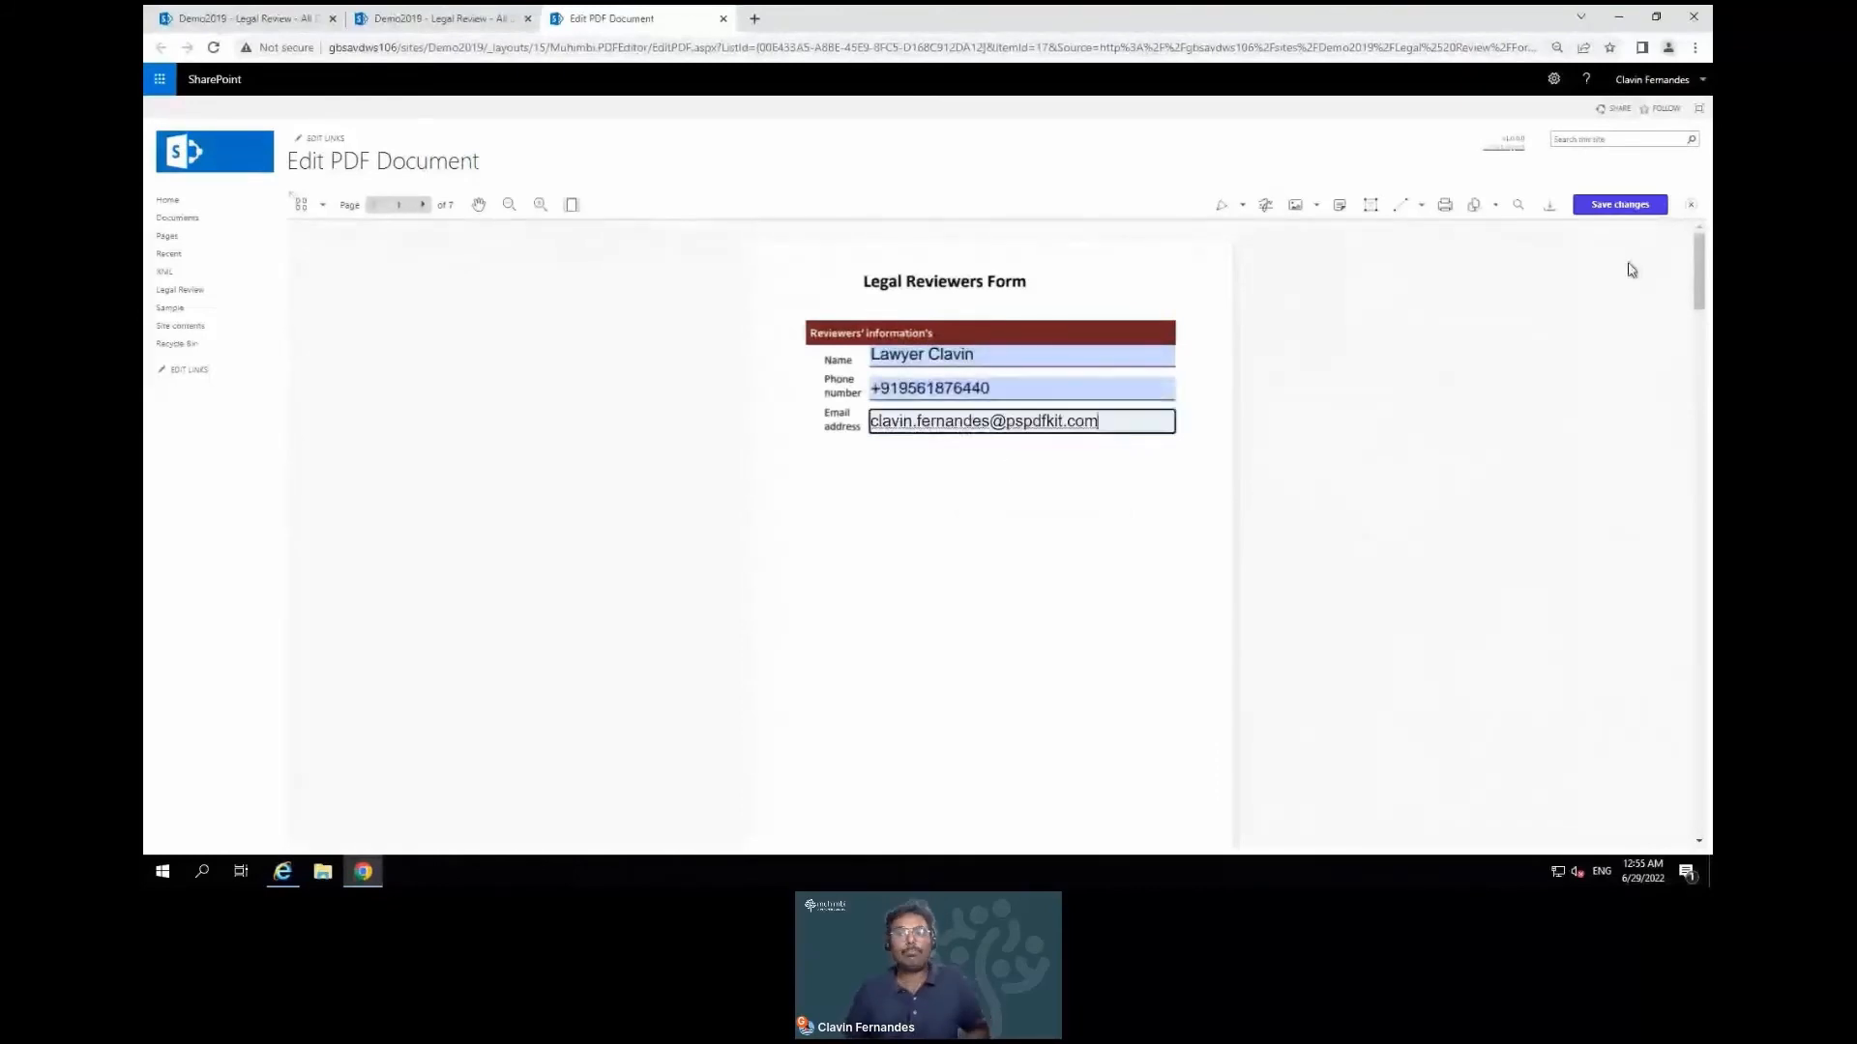
left_click(1637, 206)
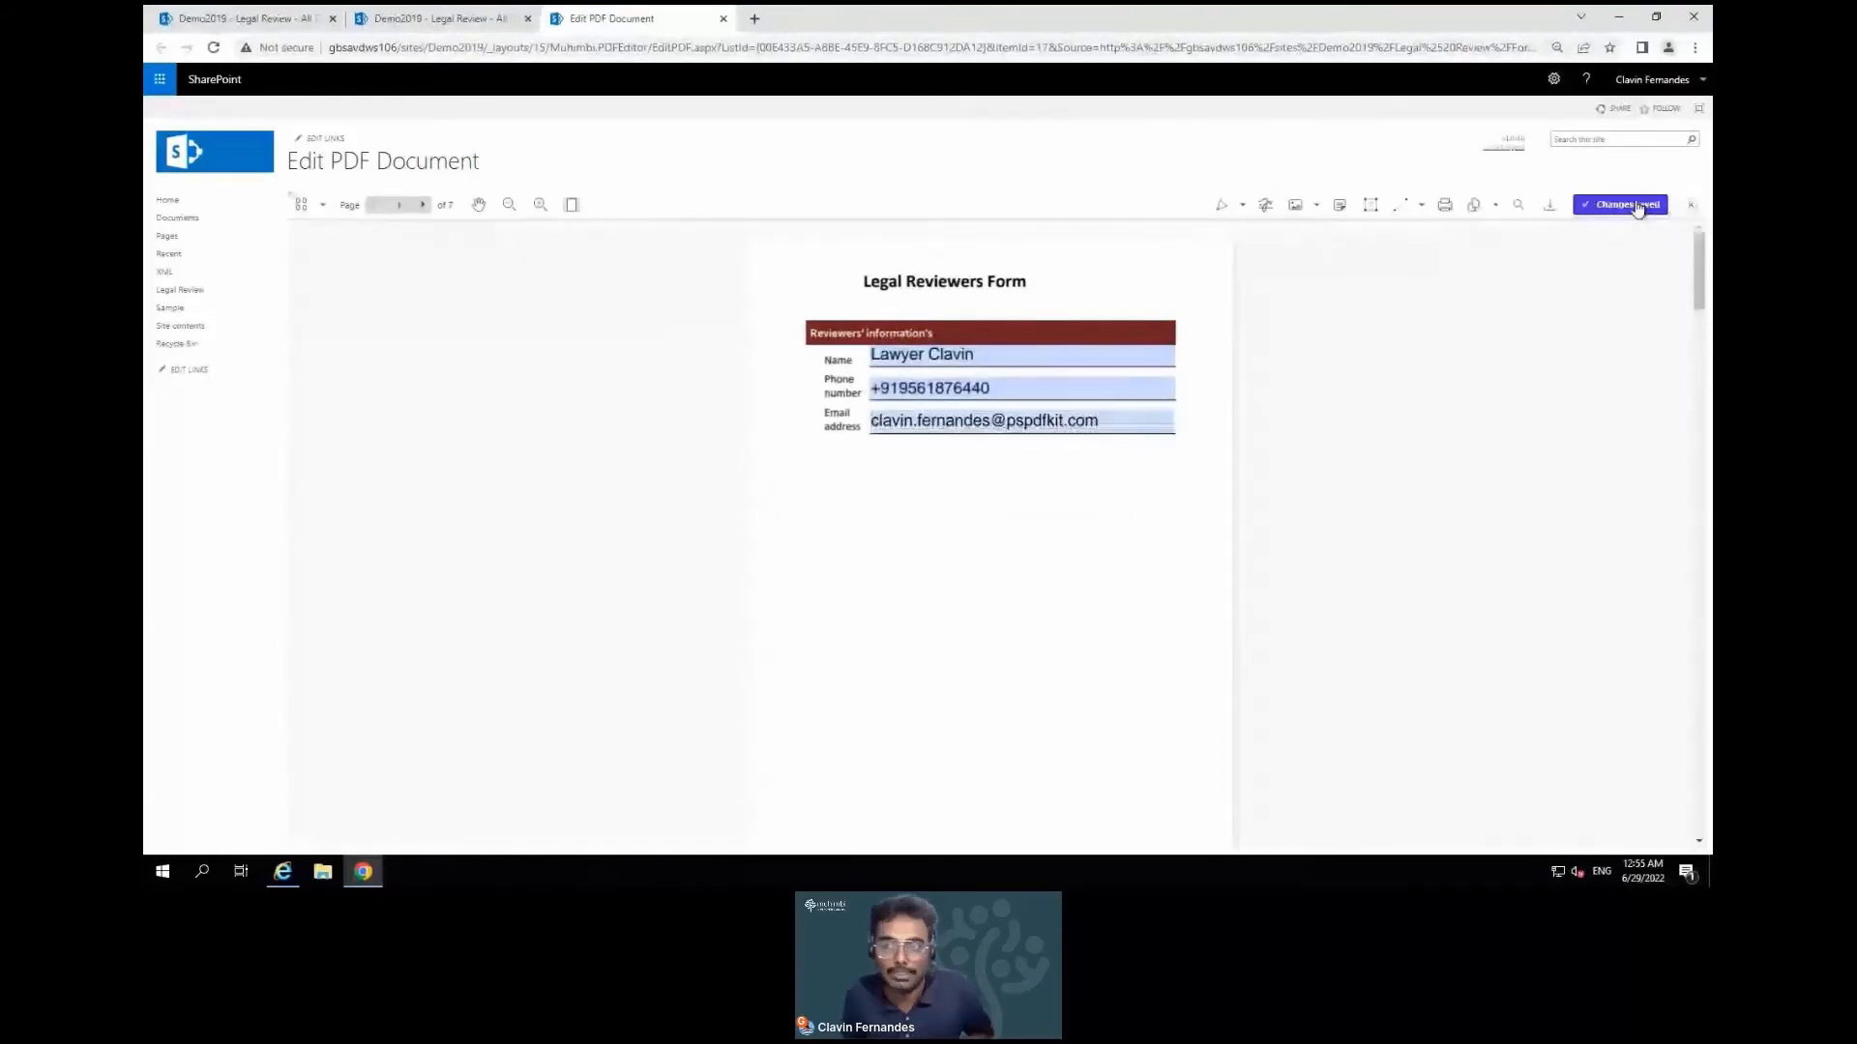
left_click(1690, 204)
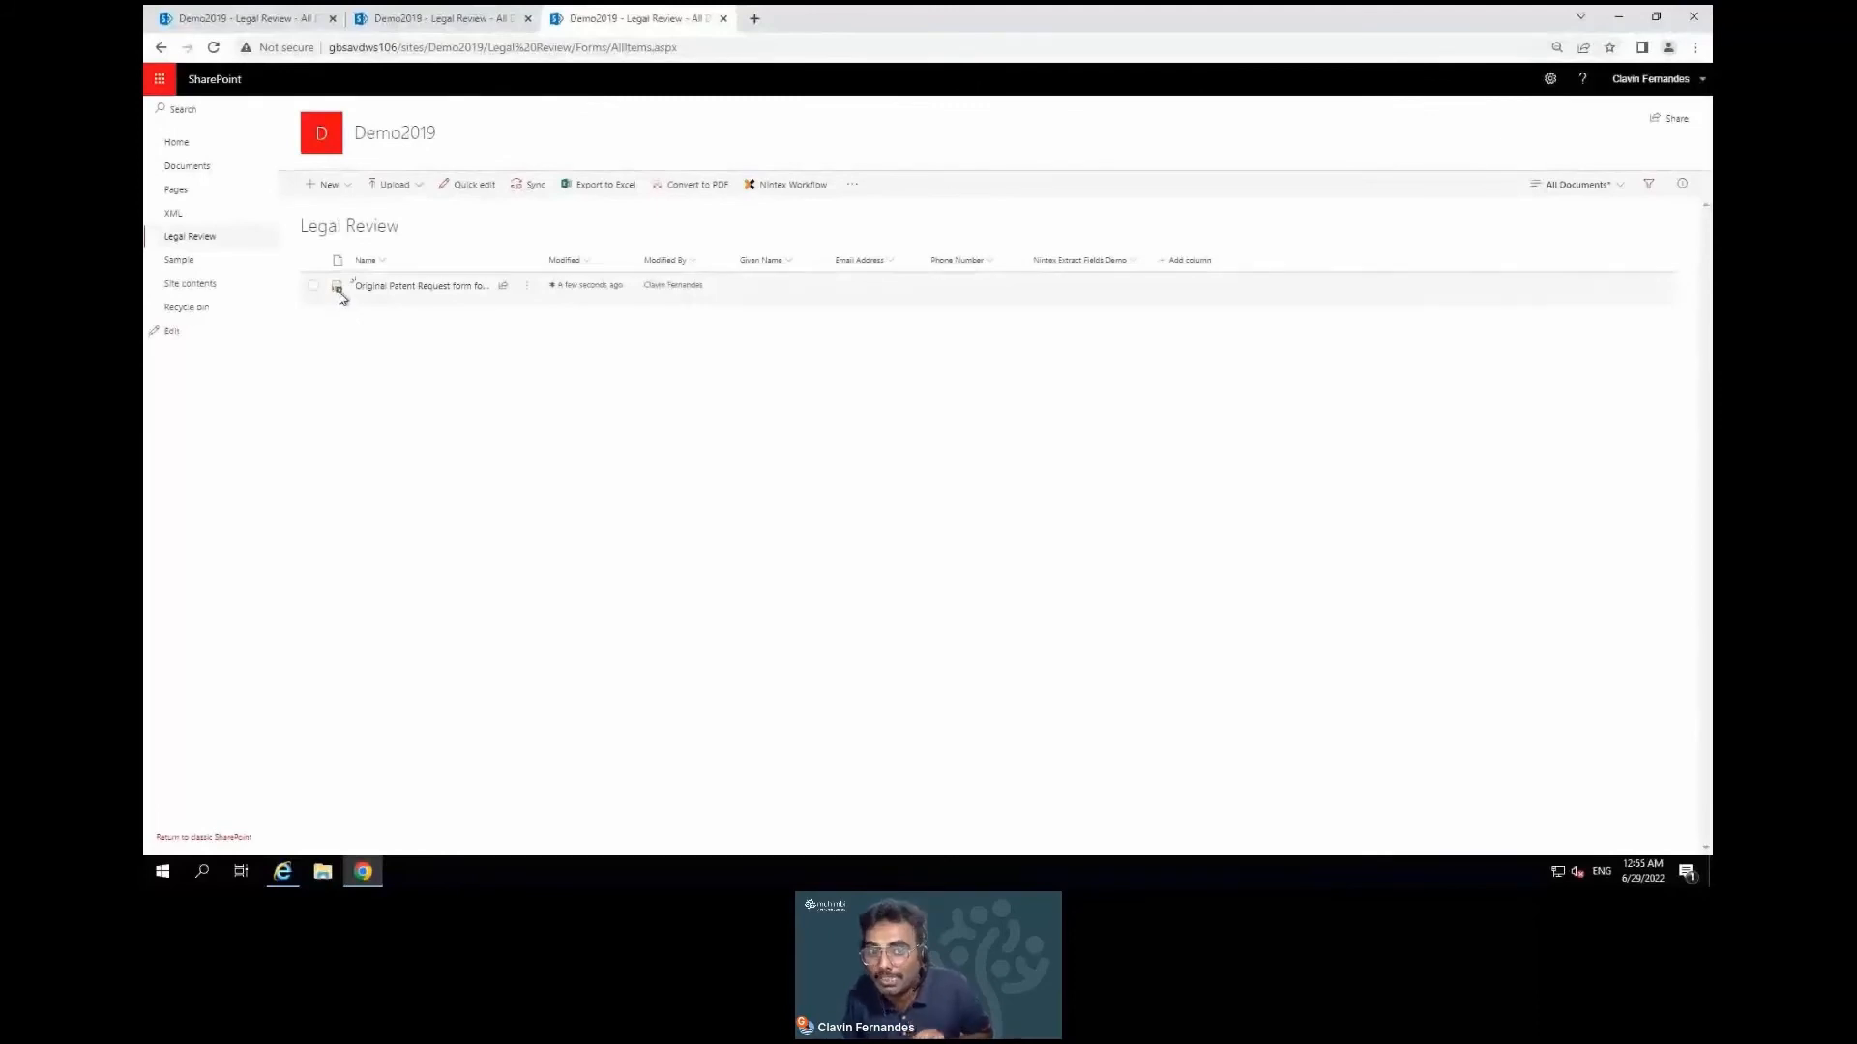
Check in the Original Patent Request form with a comment naming the reviewer and 'Review Done'
mouse_move(341, 299)
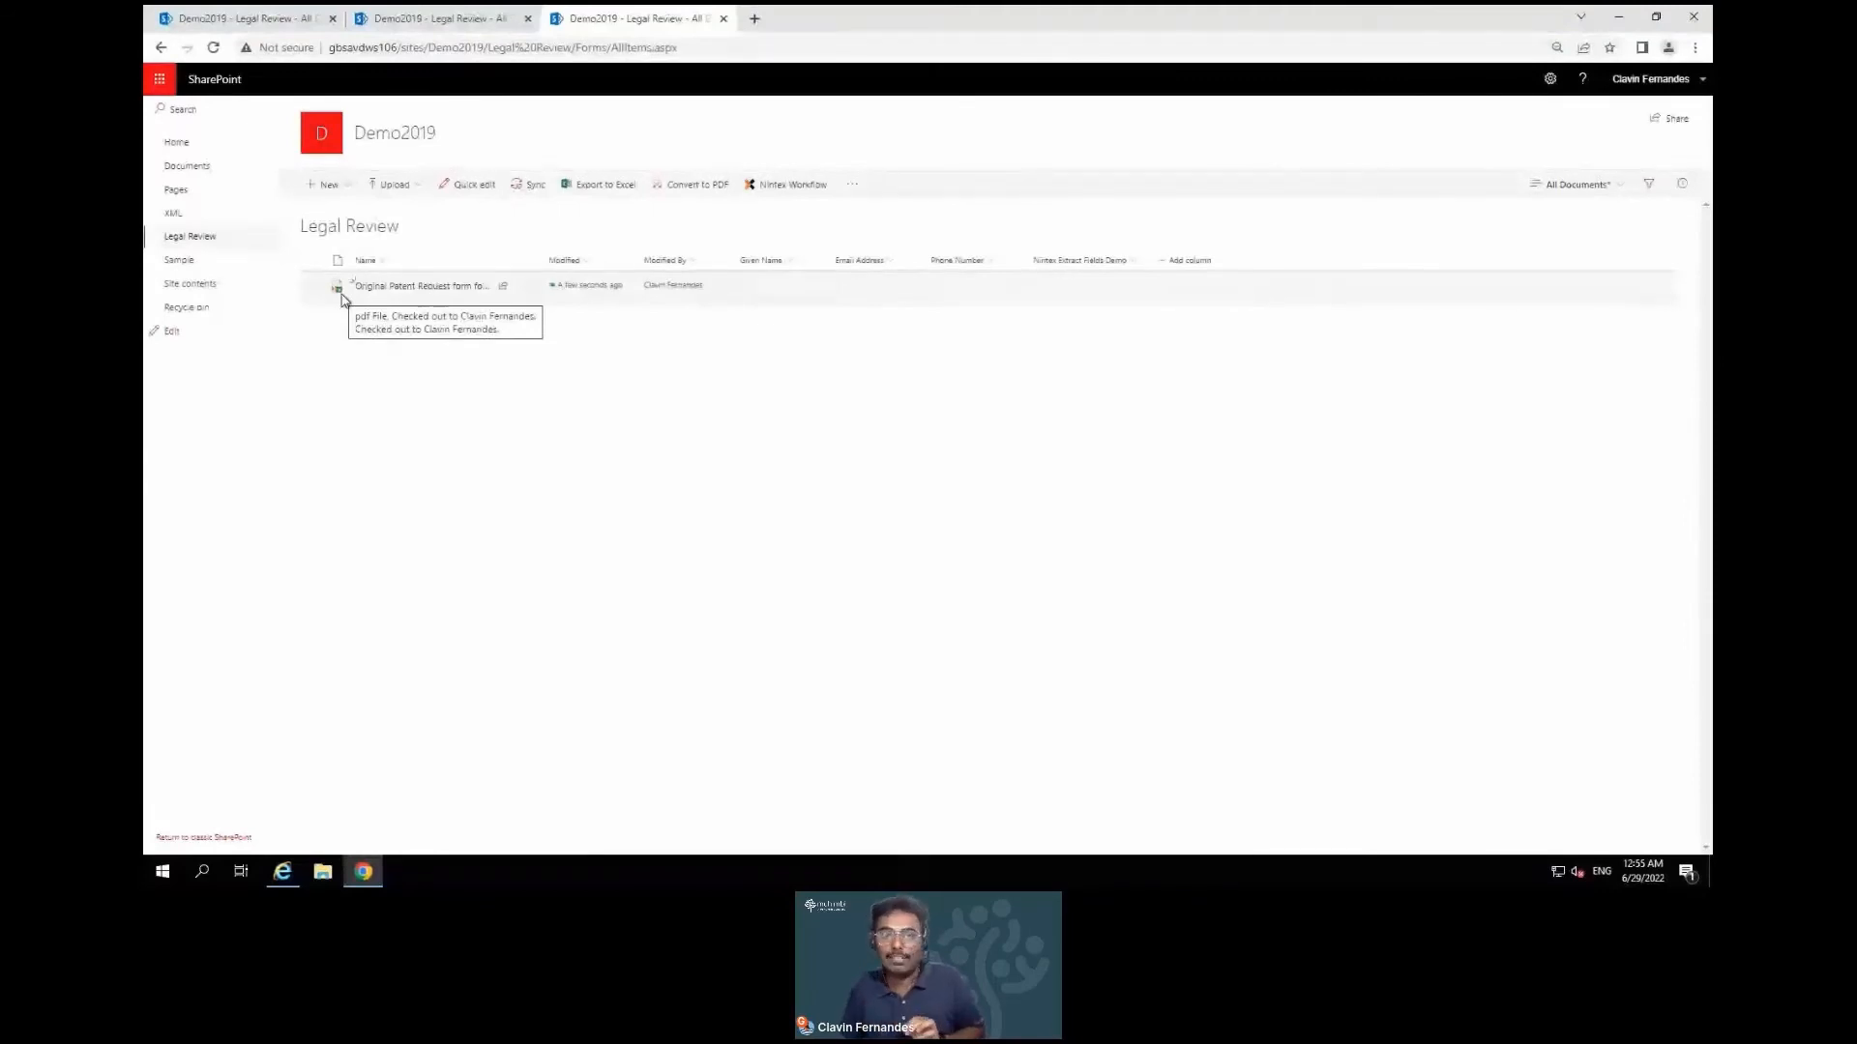
left_click(312, 288)
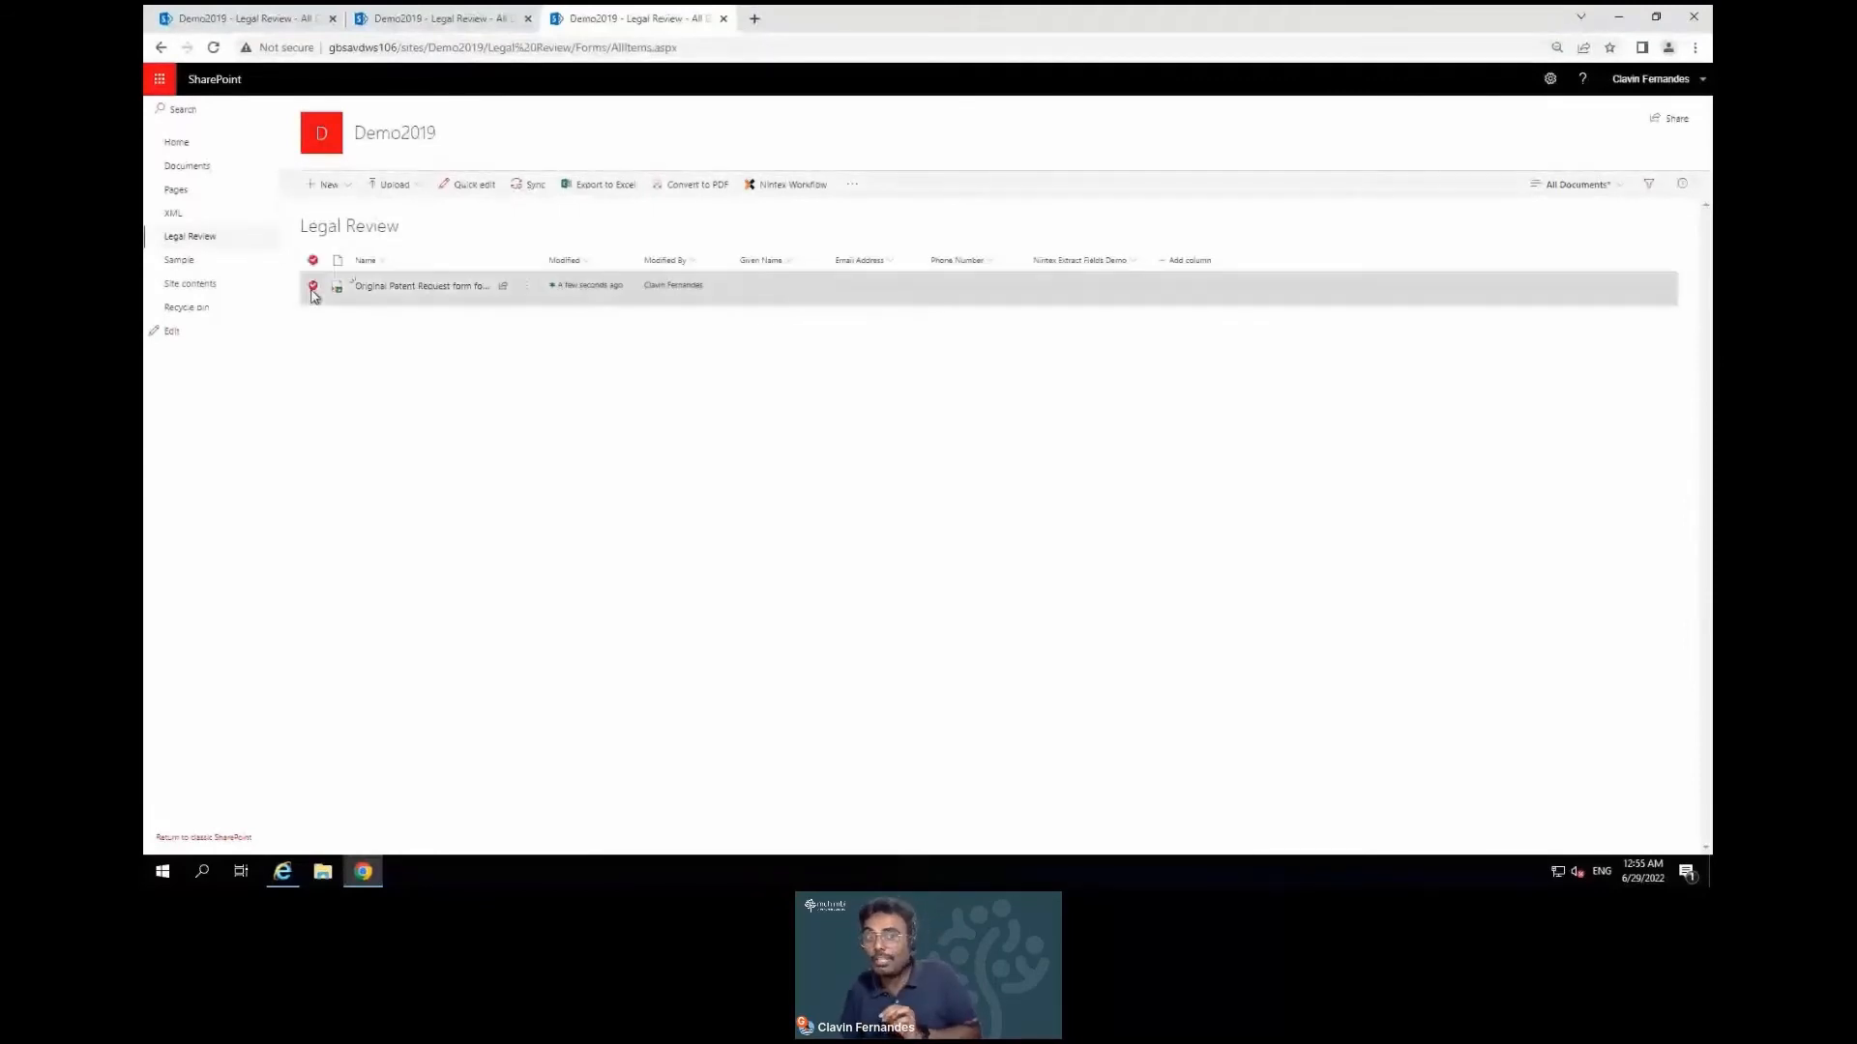
left_click(520, 293)
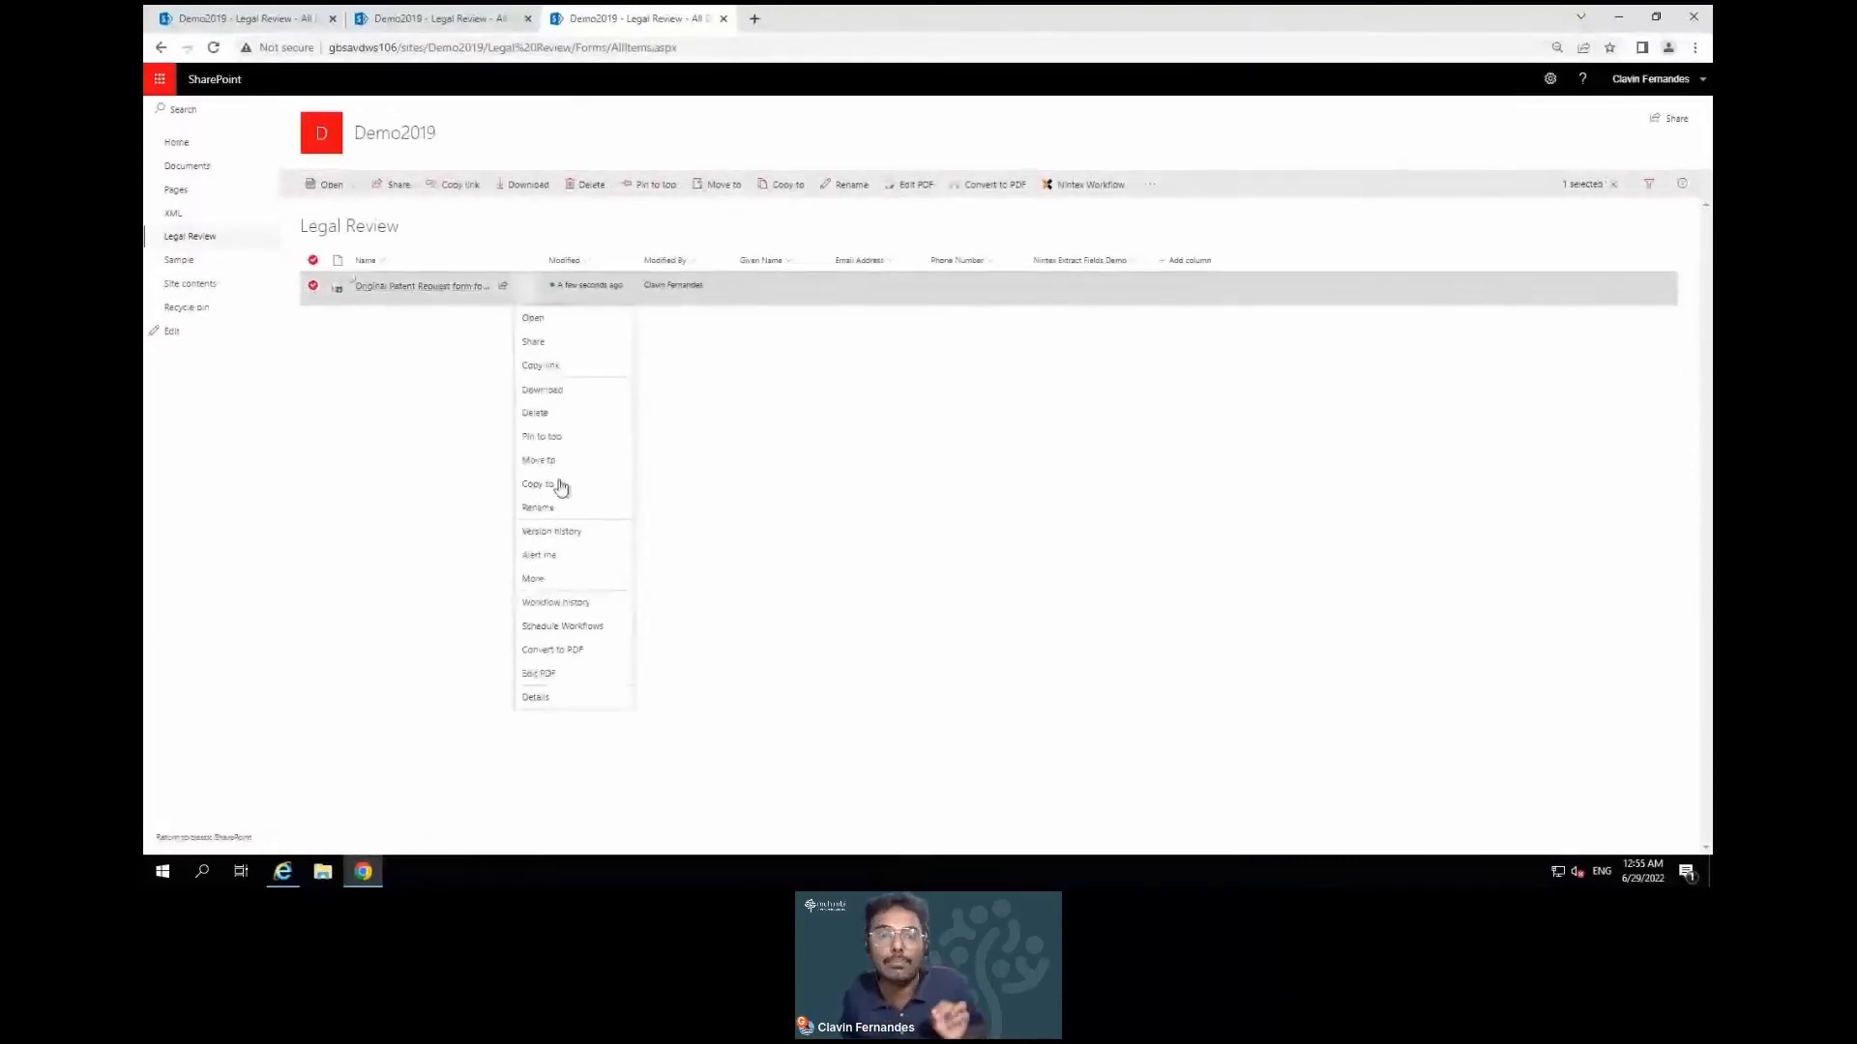
mouse_move(585, 592)
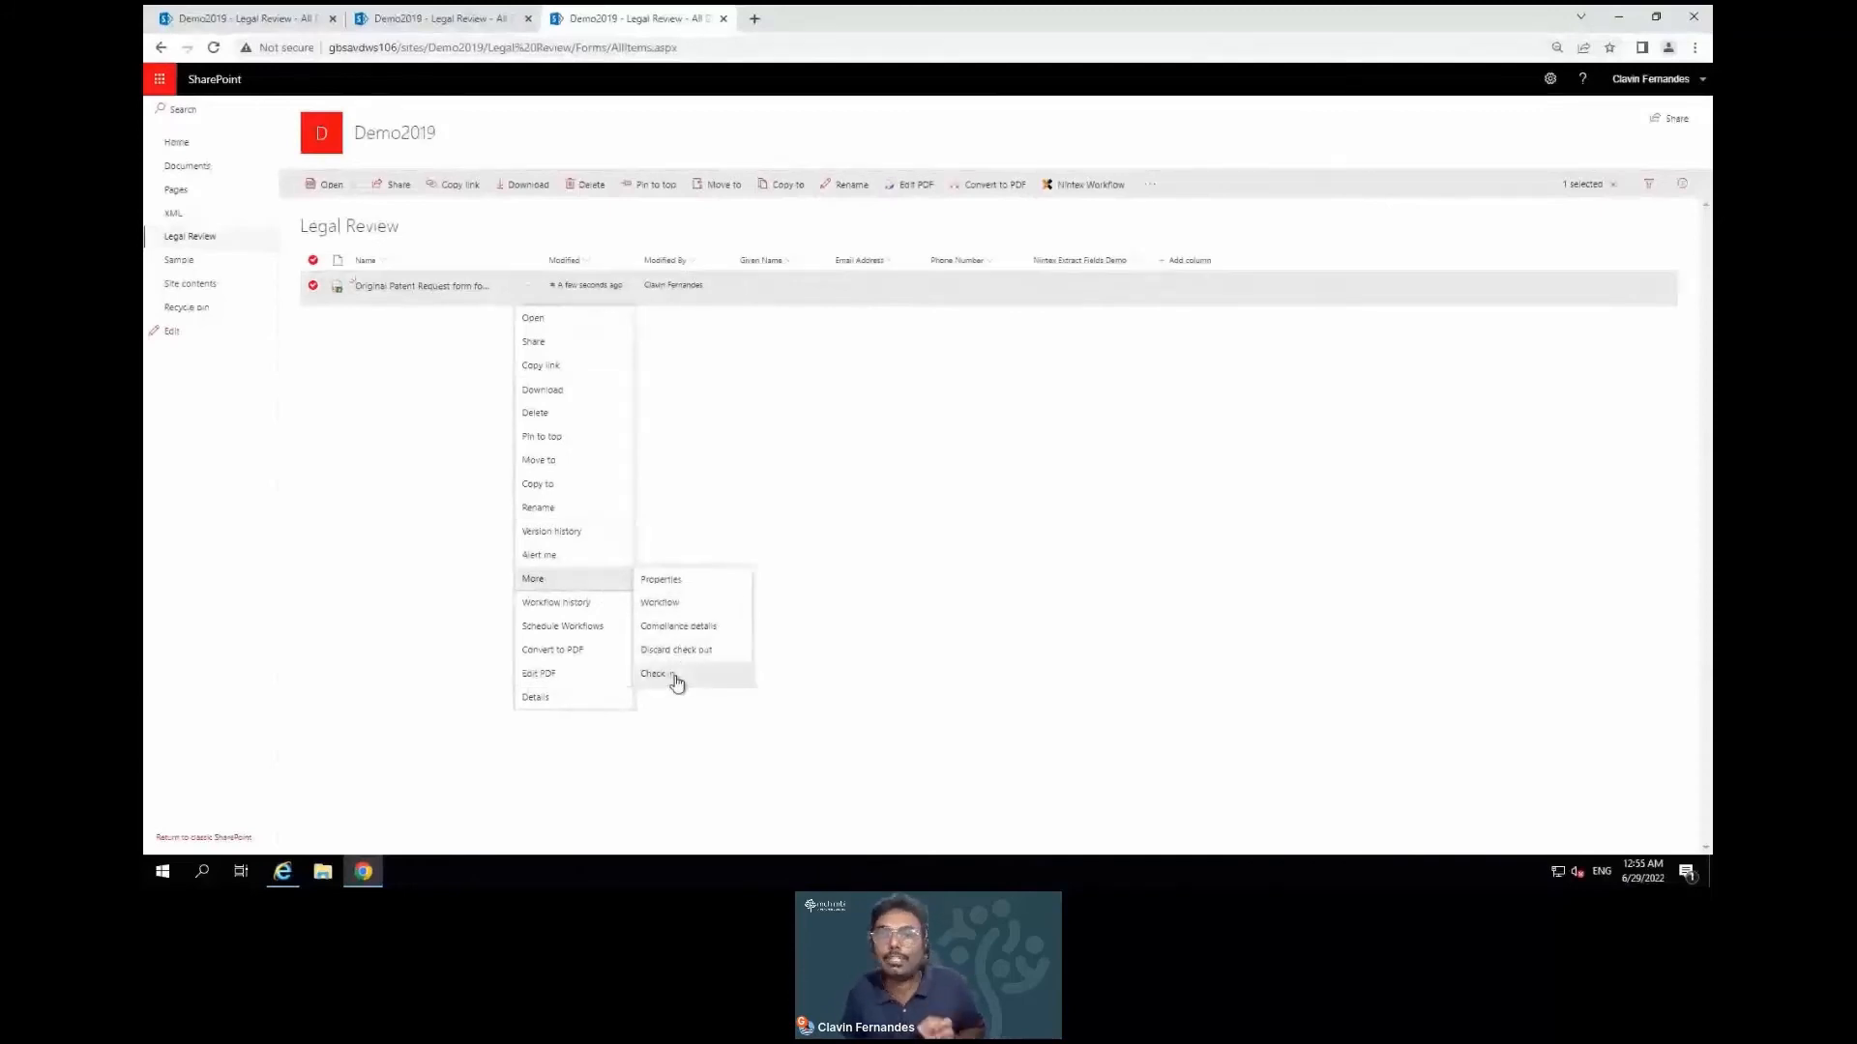
left_click(676, 679)
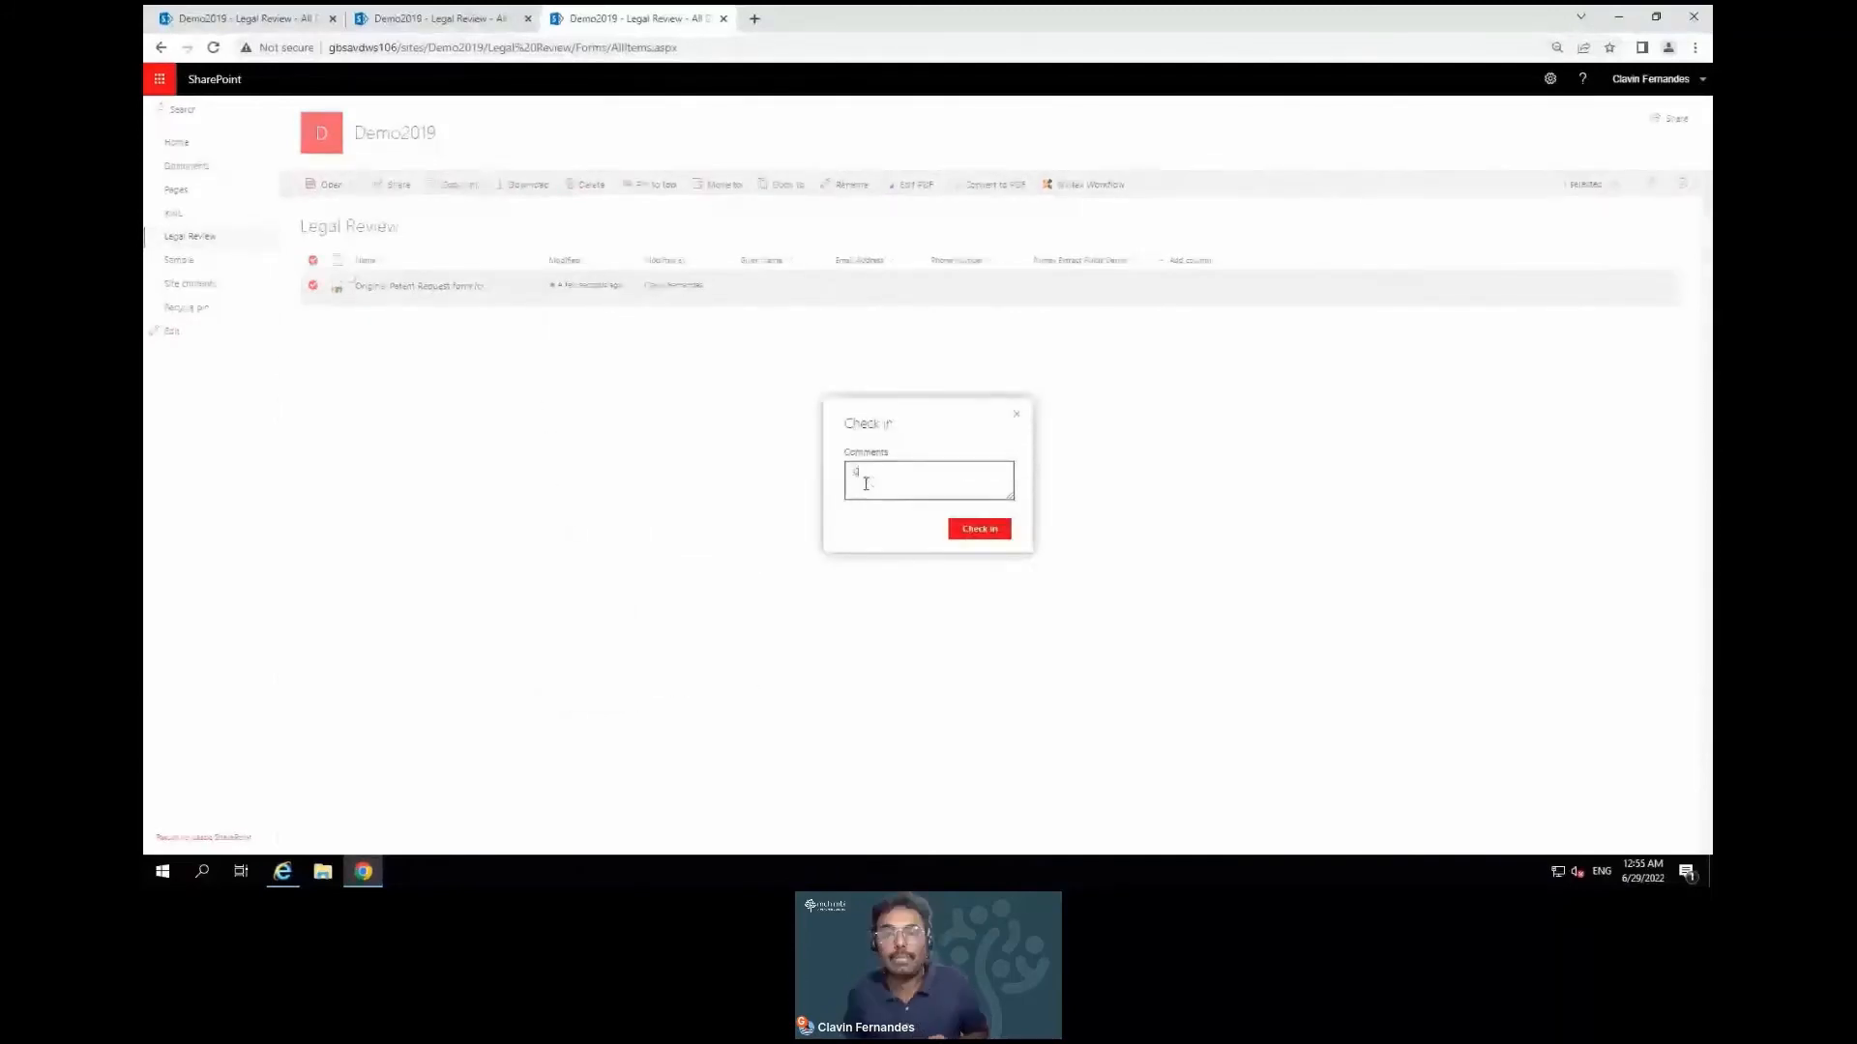
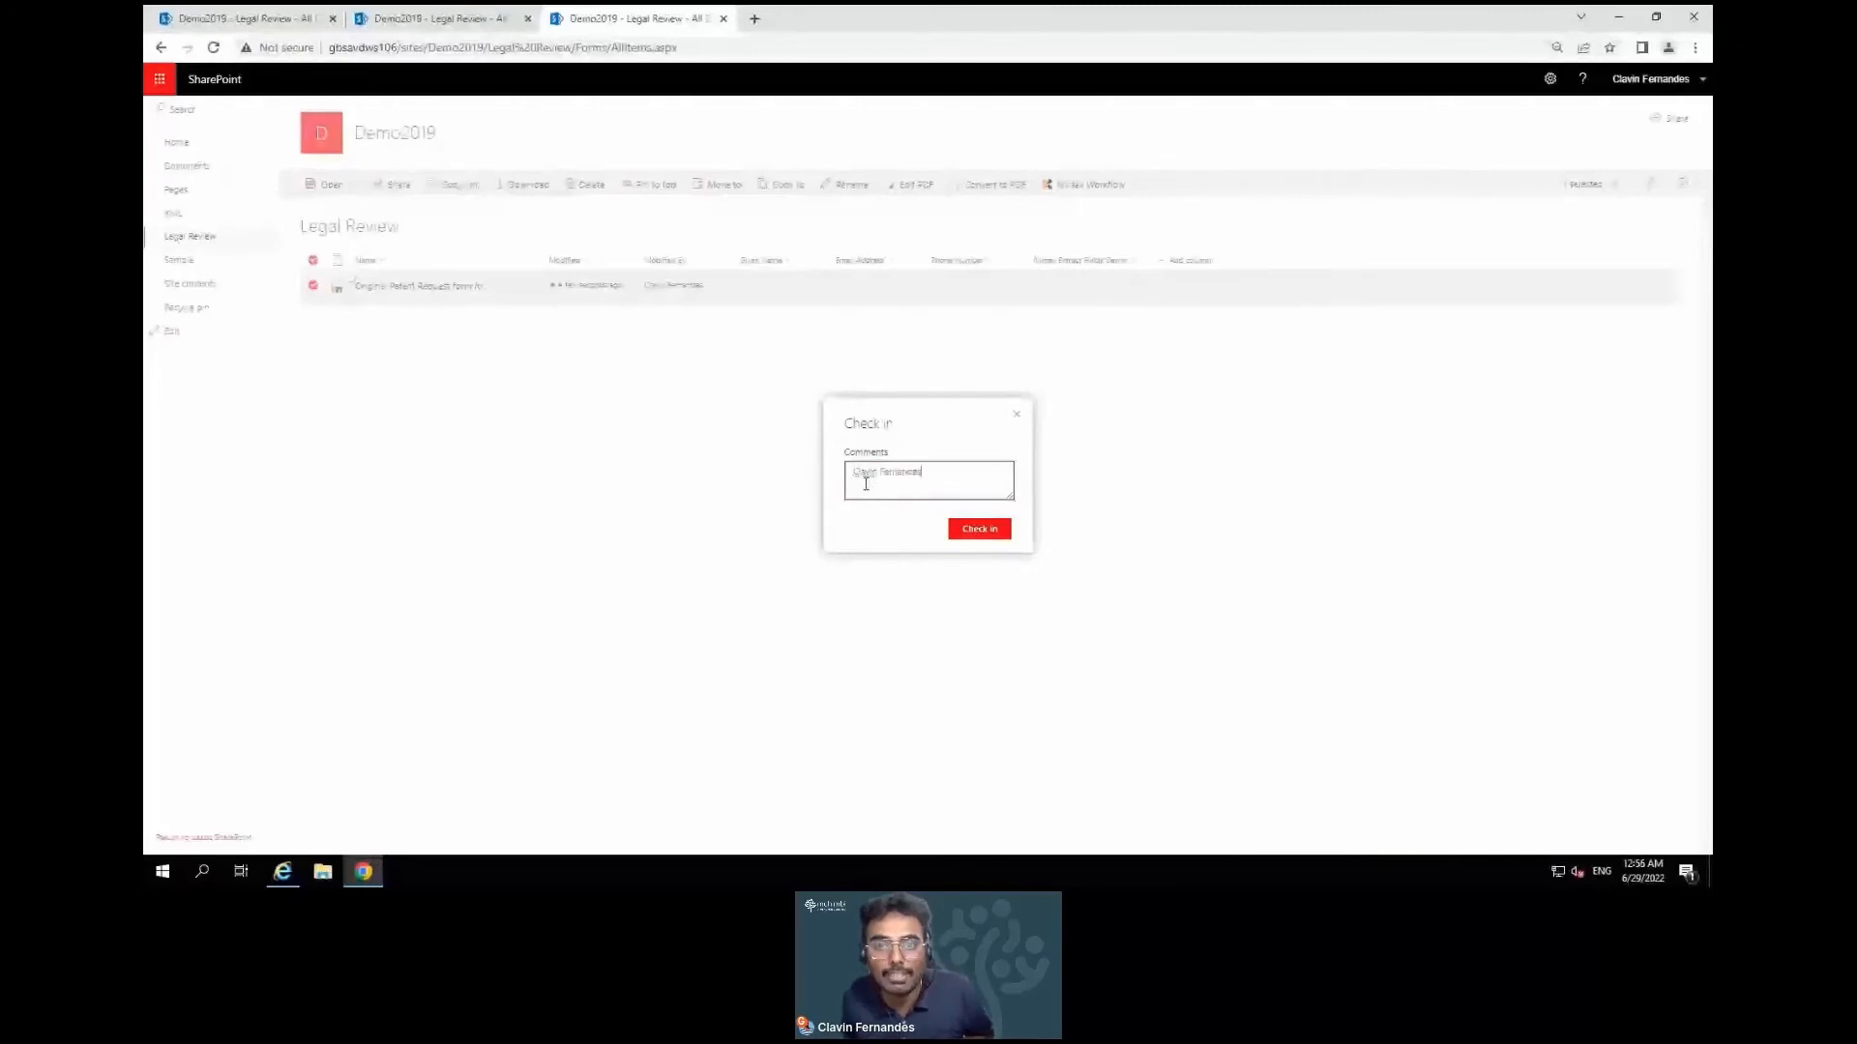
type(" Review Done")
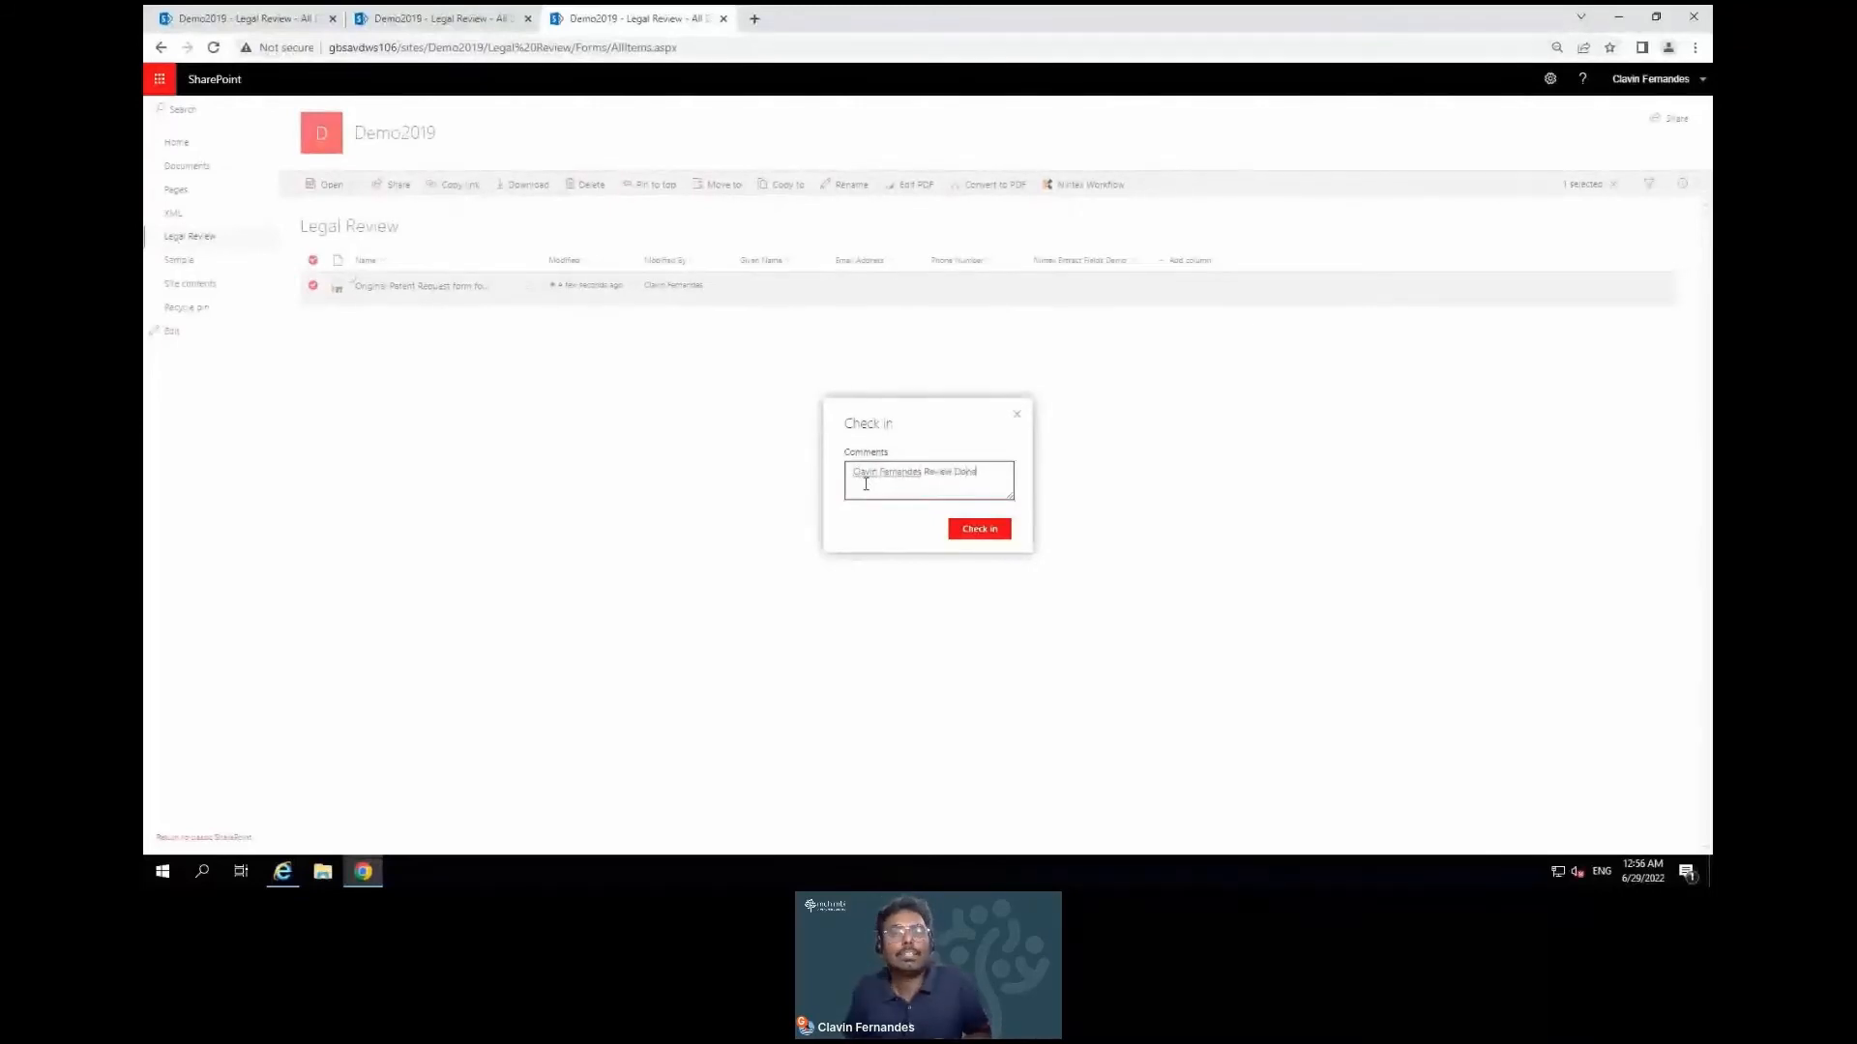
left_click(984, 535)
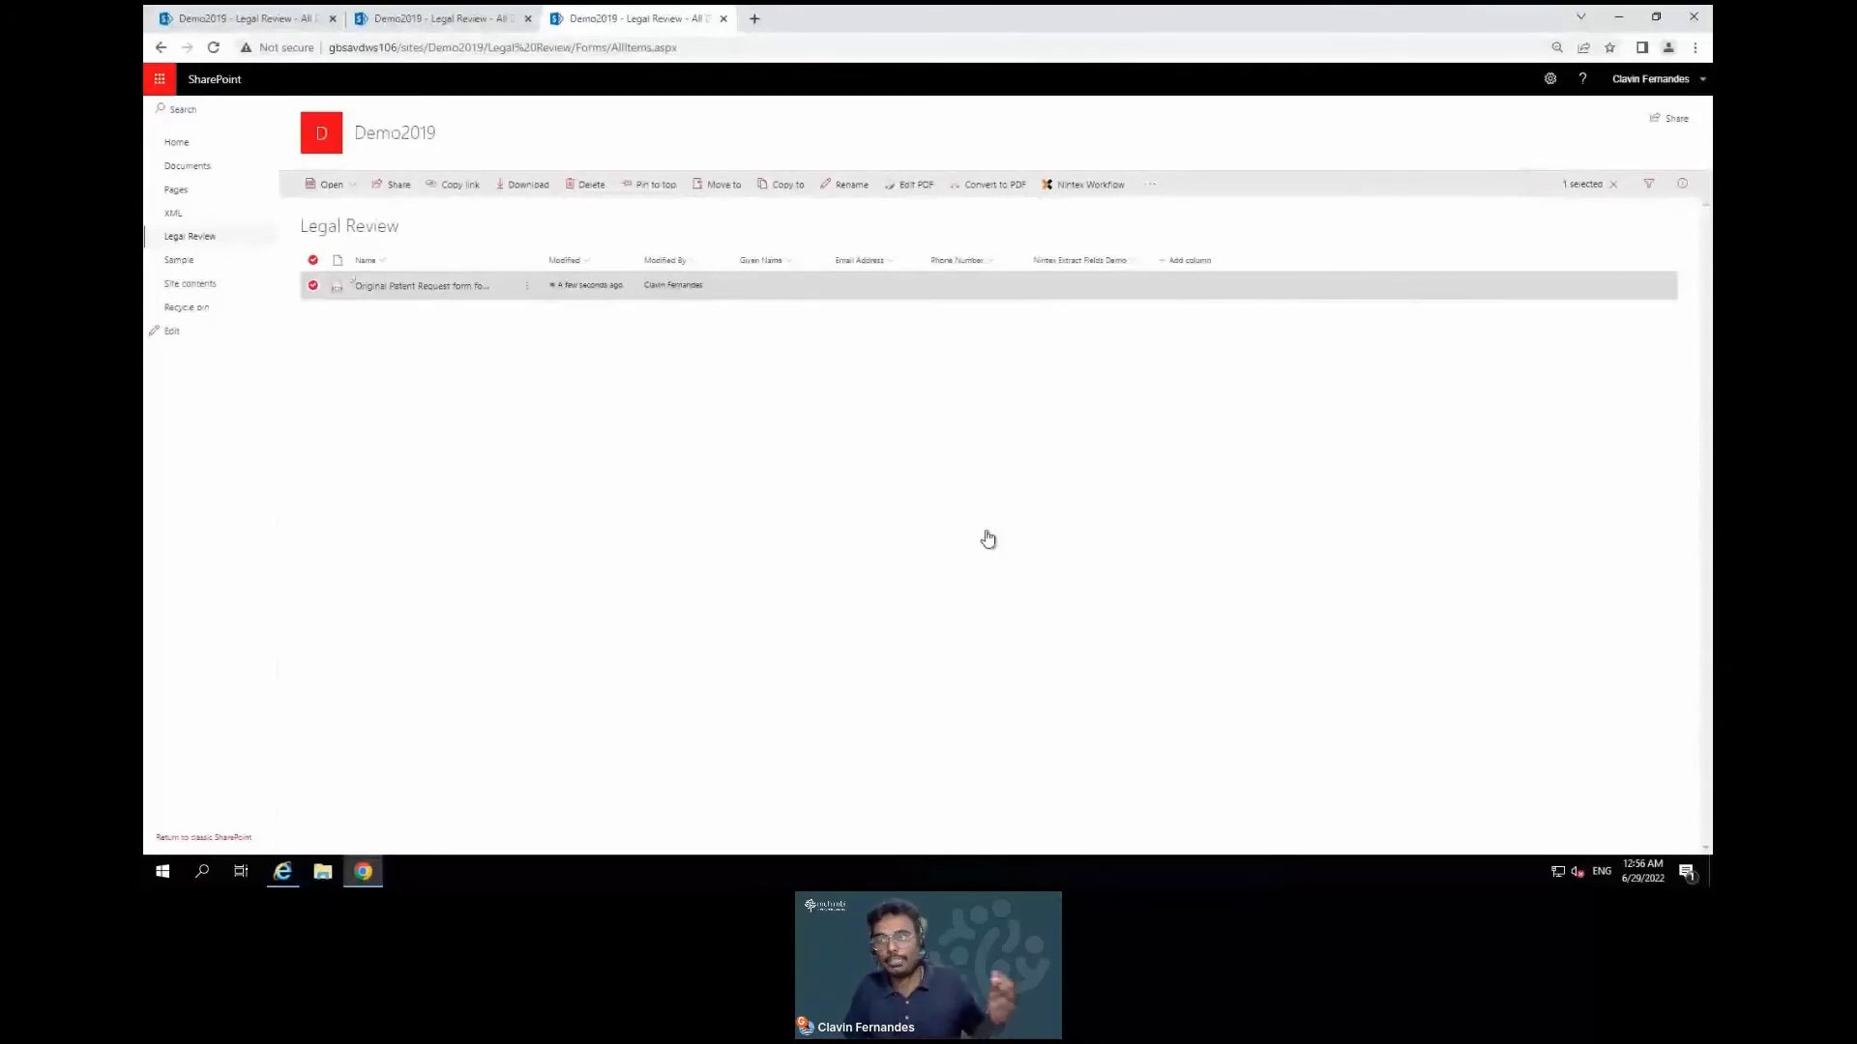
View the checked-in PDF in a new tab to verify the reviewer details, then return to Legal Review
left_click(464, 288)
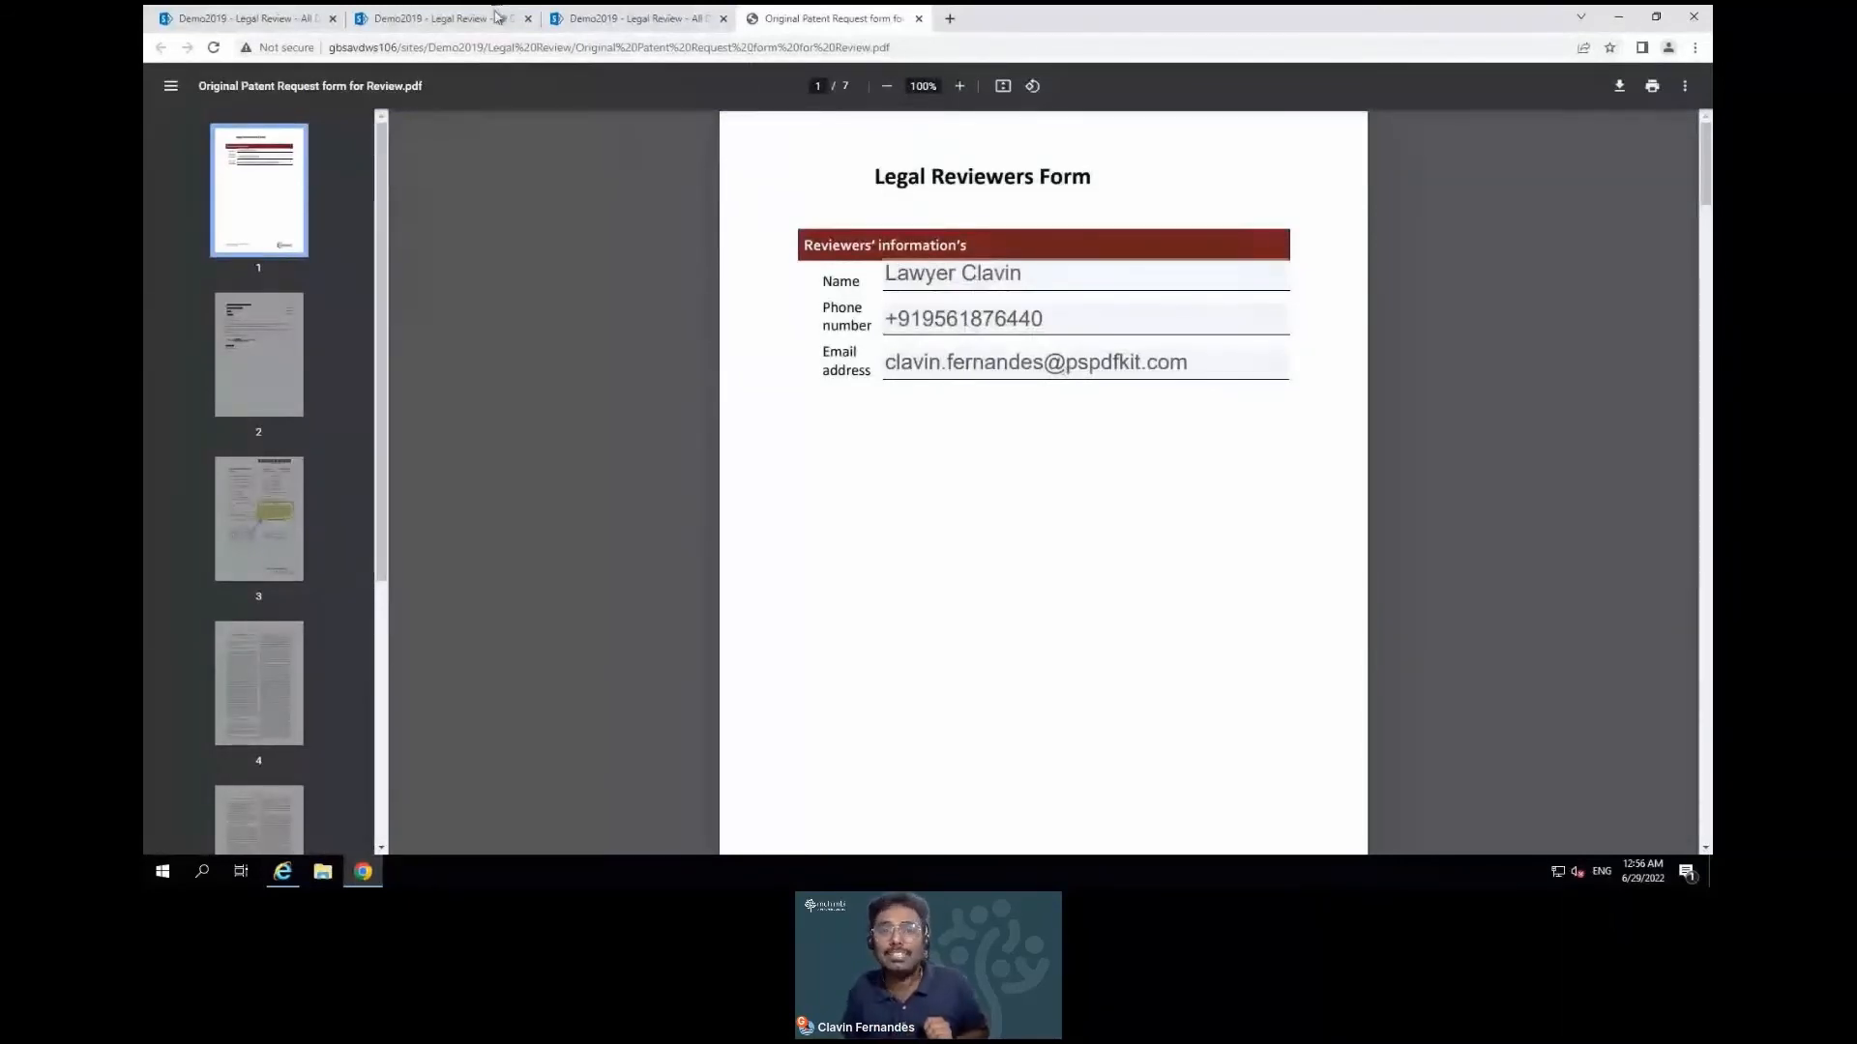
left_click(677, 19)
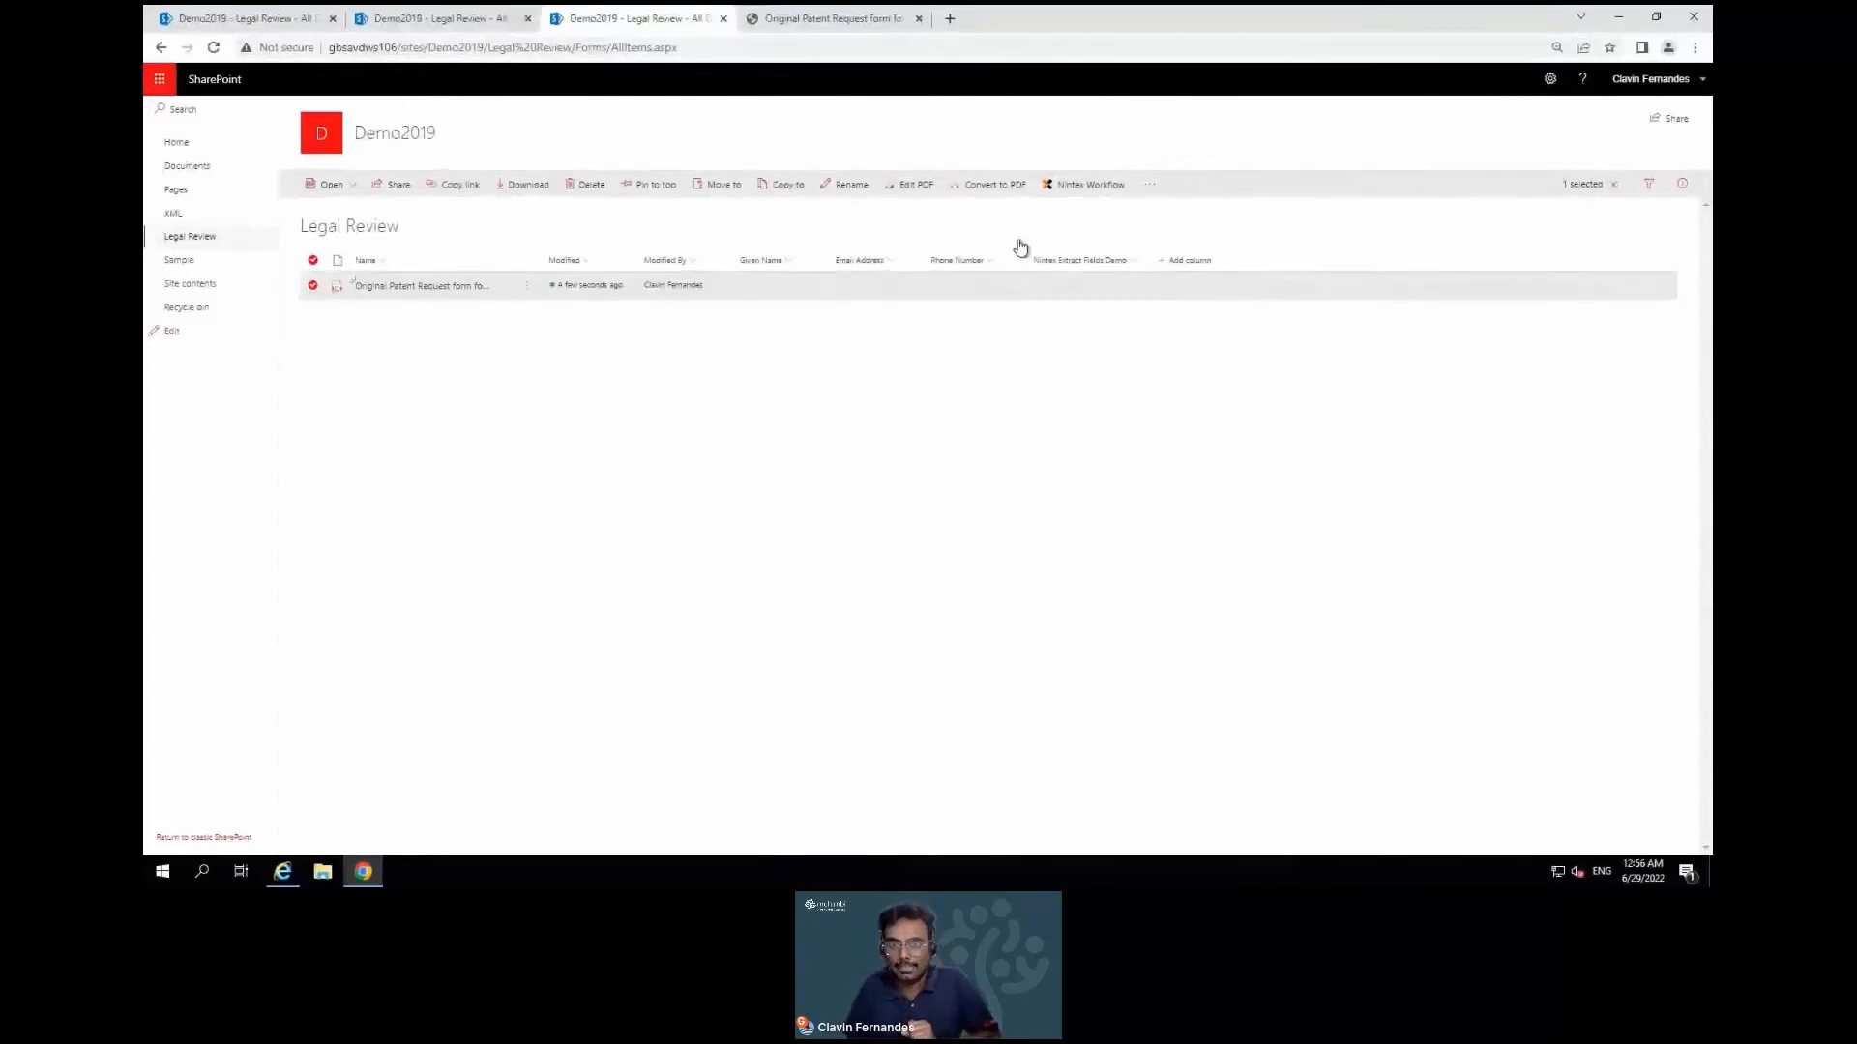
Start the Nintex Extract Fields Demo workflow on the Original Patent Request form
left_click(526, 290)
mouse_move(568, 571)
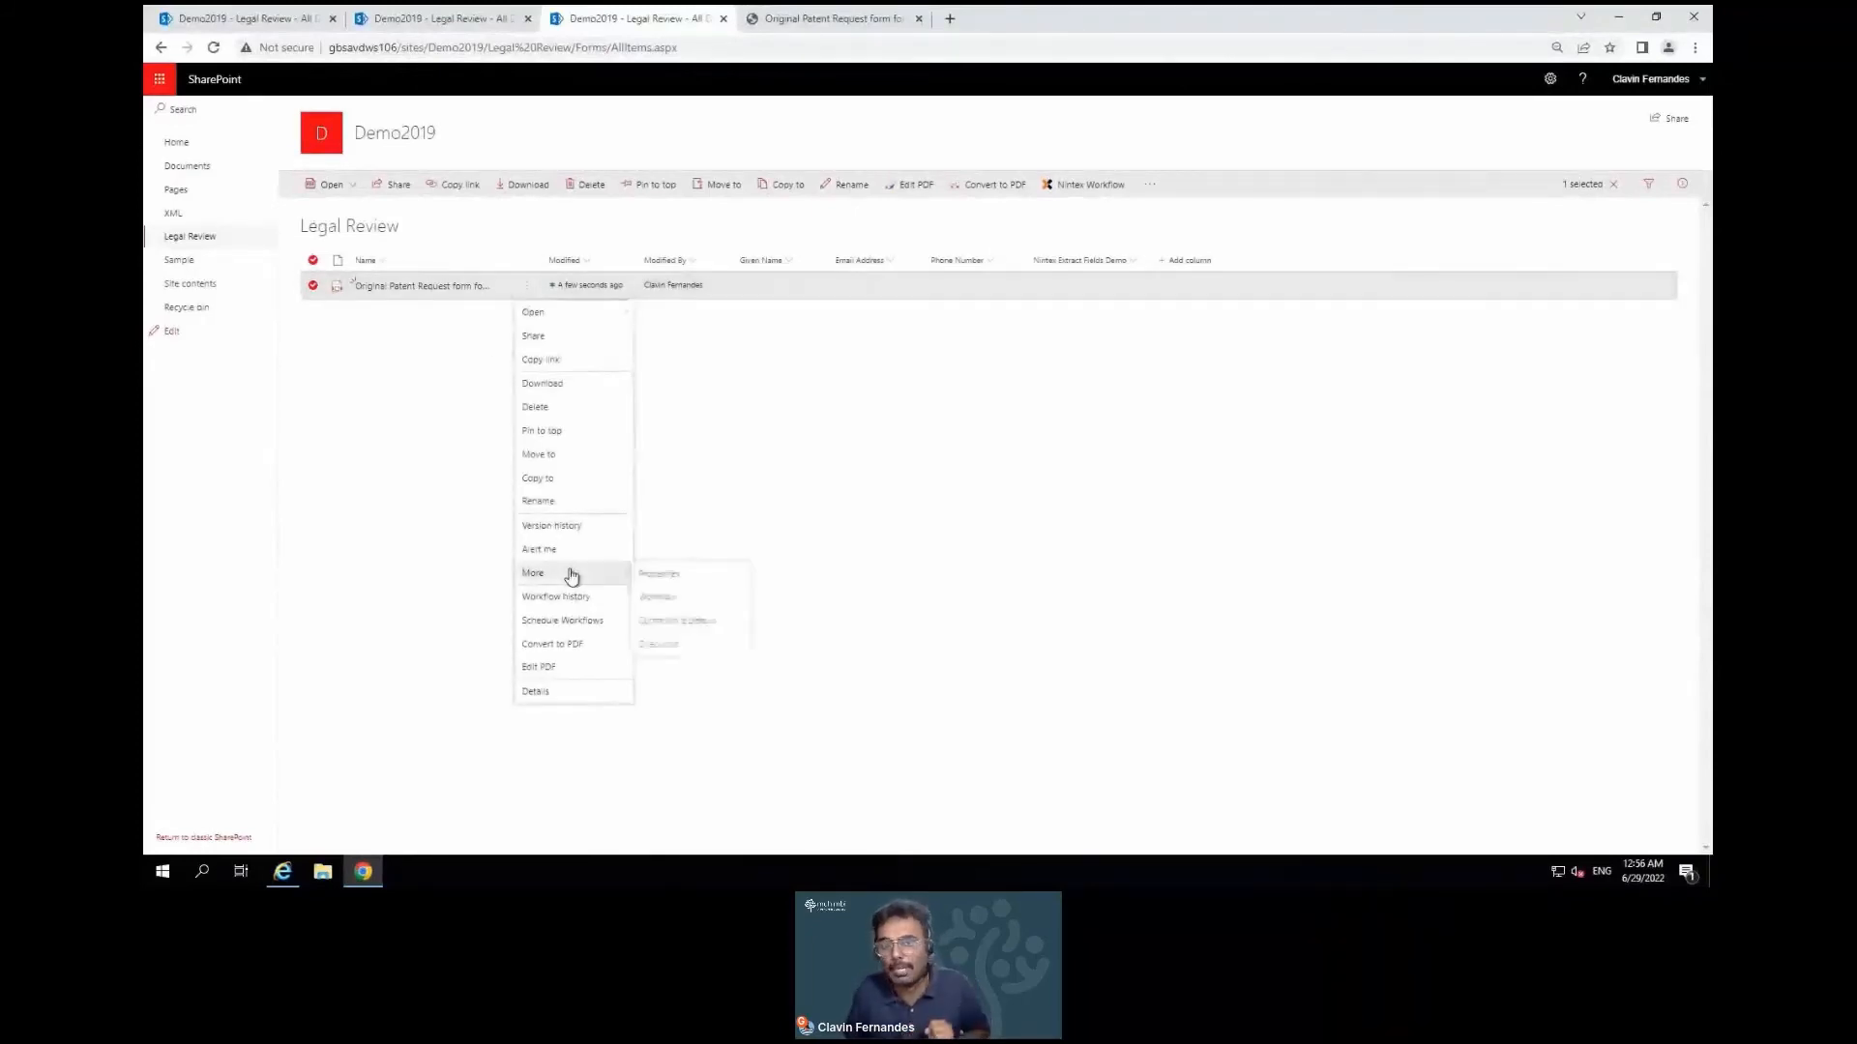
left_click(680, 600)
left_click(378, 231)
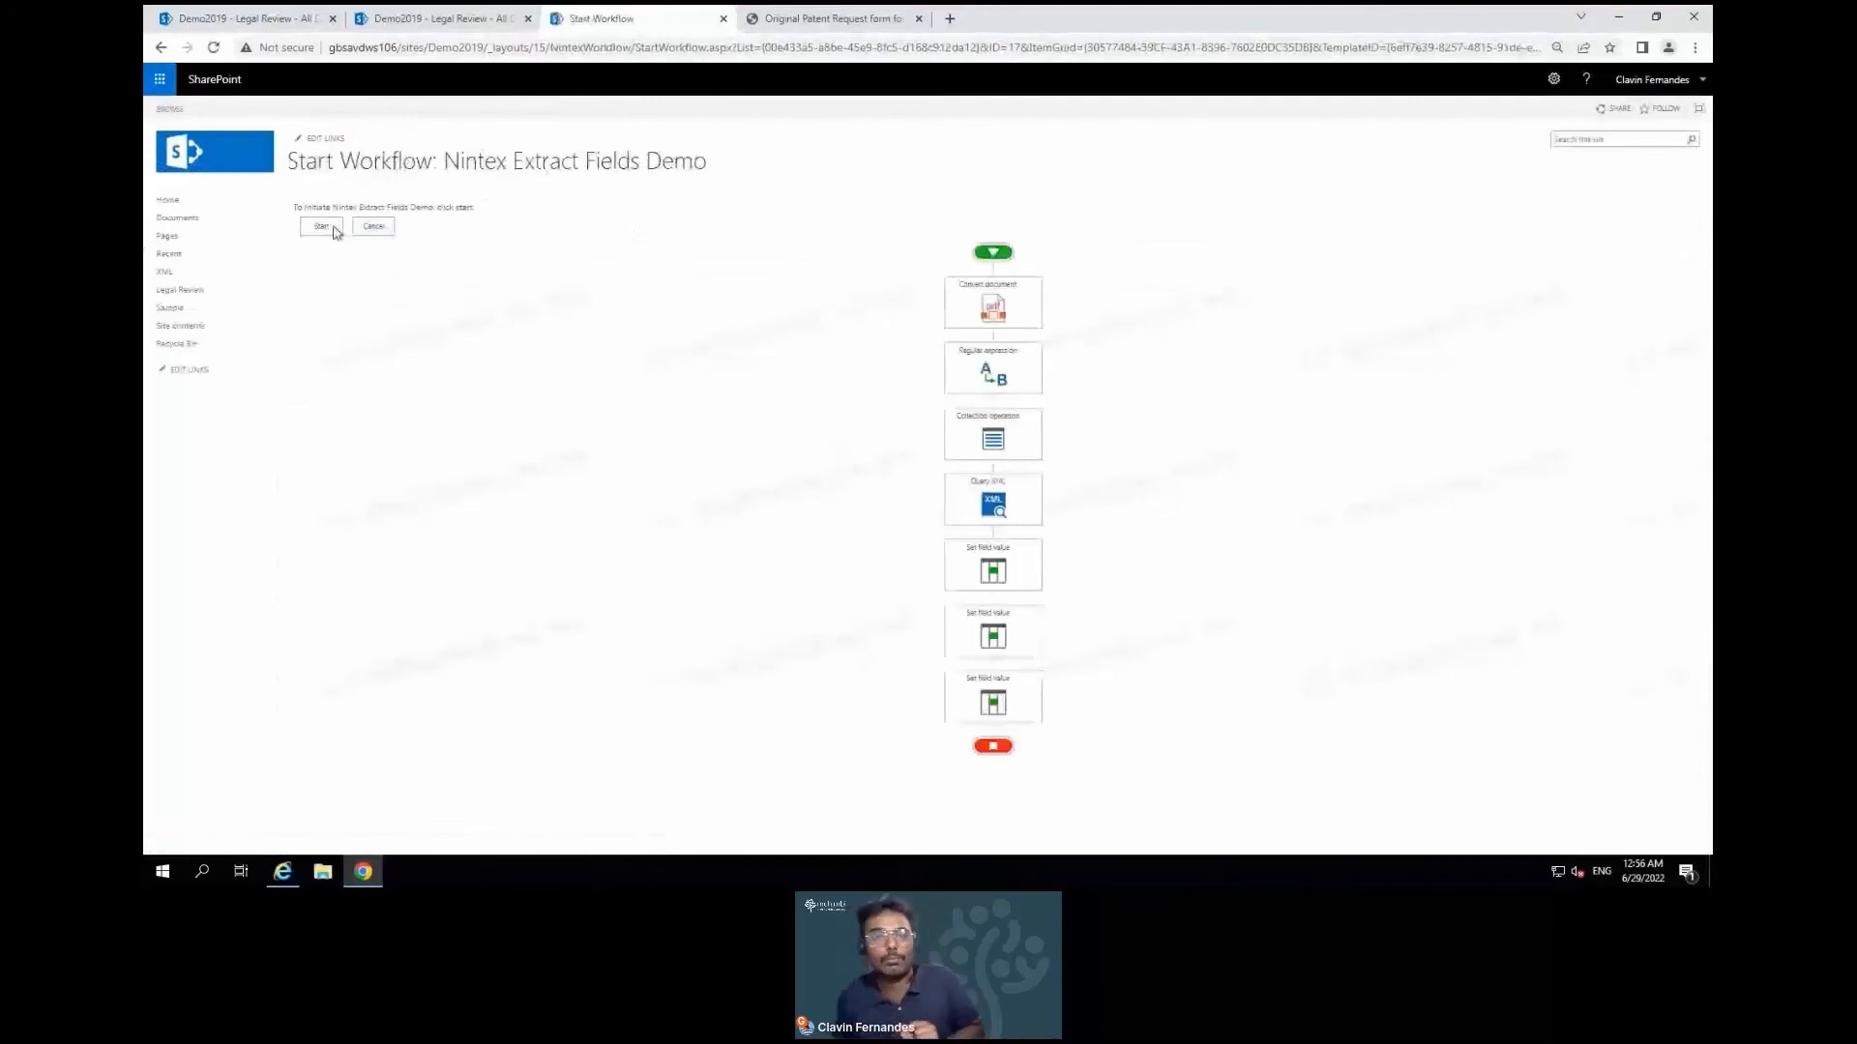
left_click(326, 230)
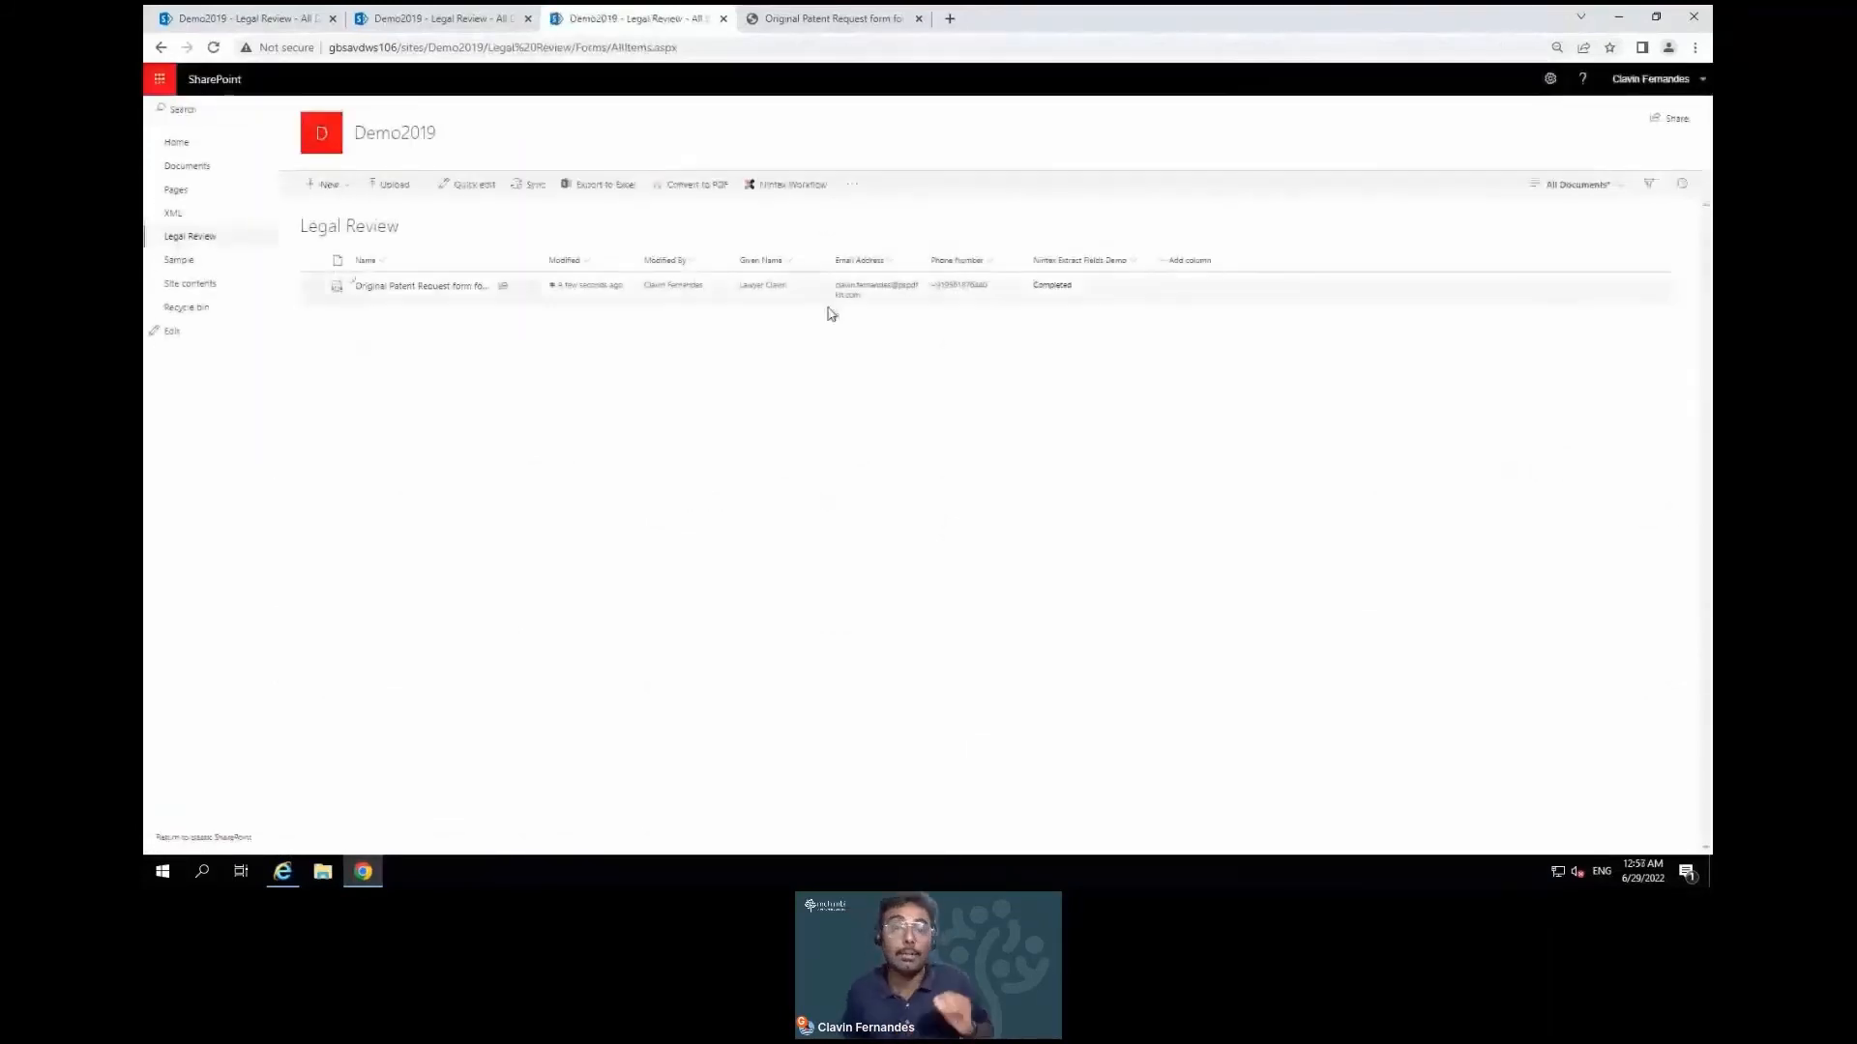
Compare the PDF with the updated Legal Review list, then launch Nintex Workflow for the library
left_click(819, 20)
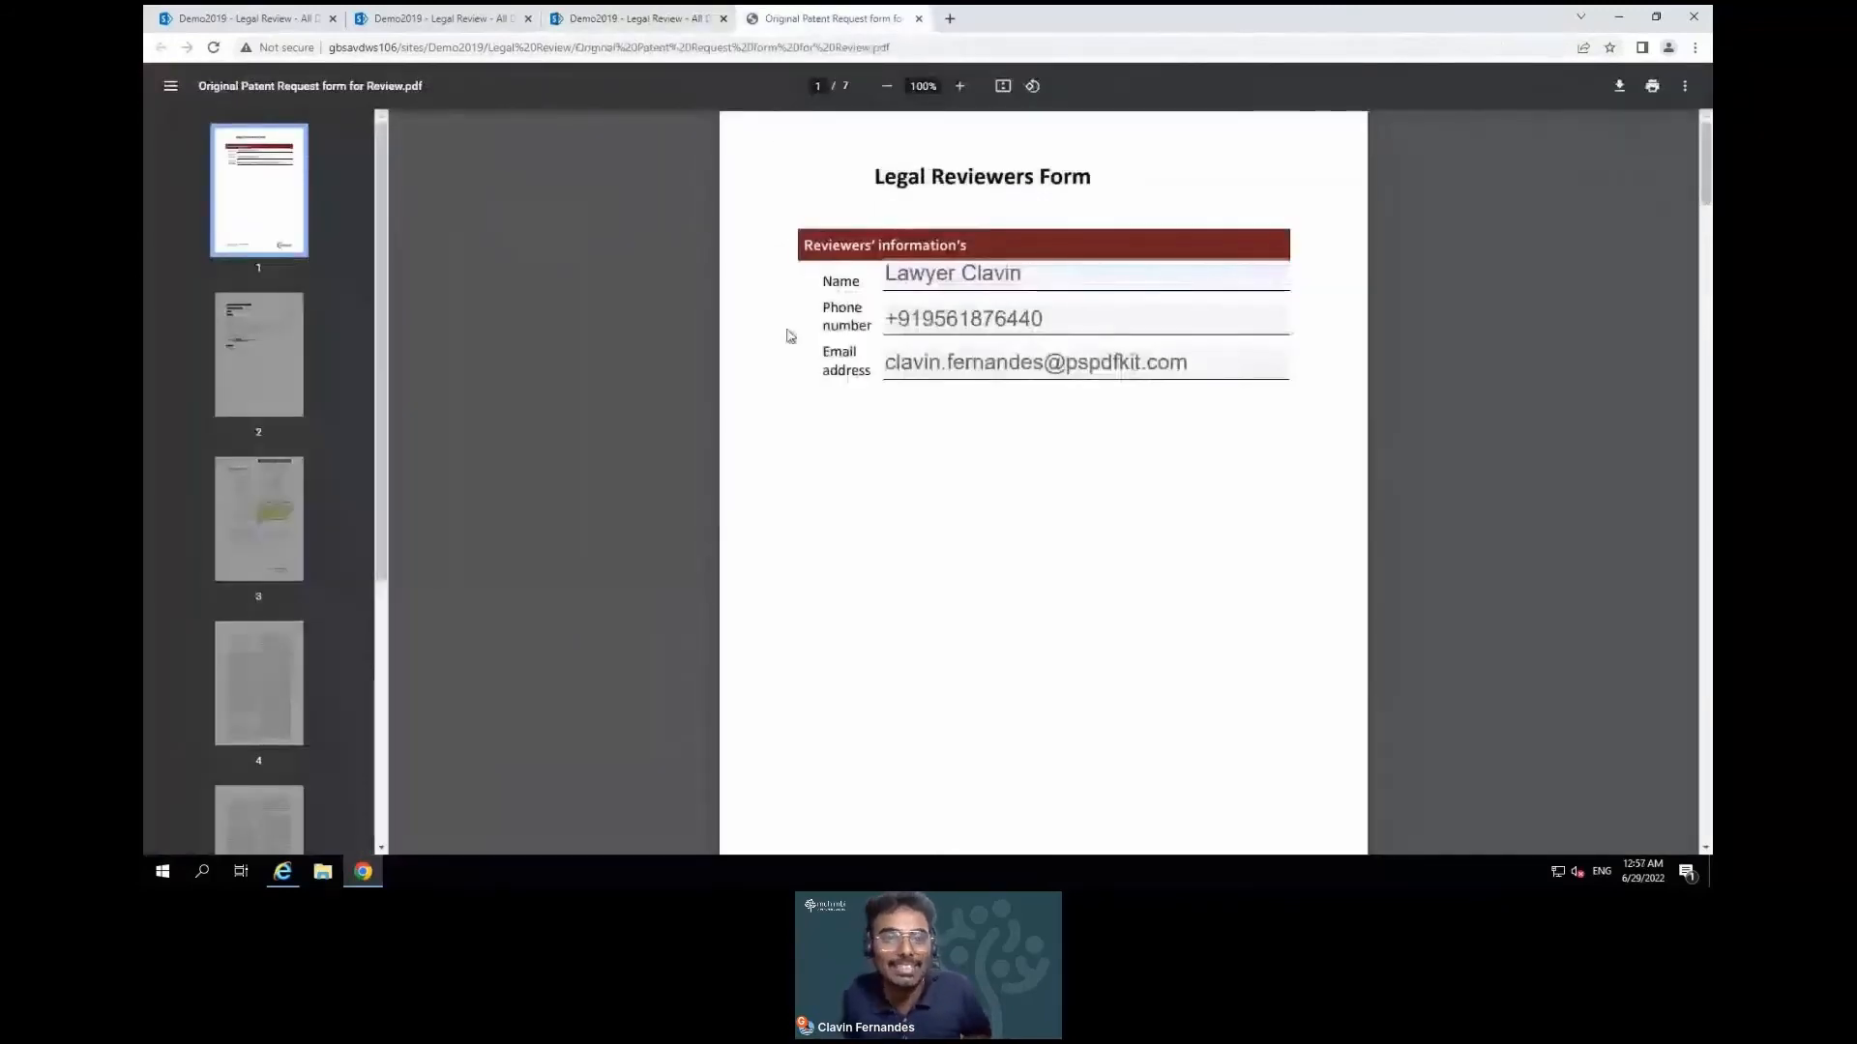
left_click(645, 17)
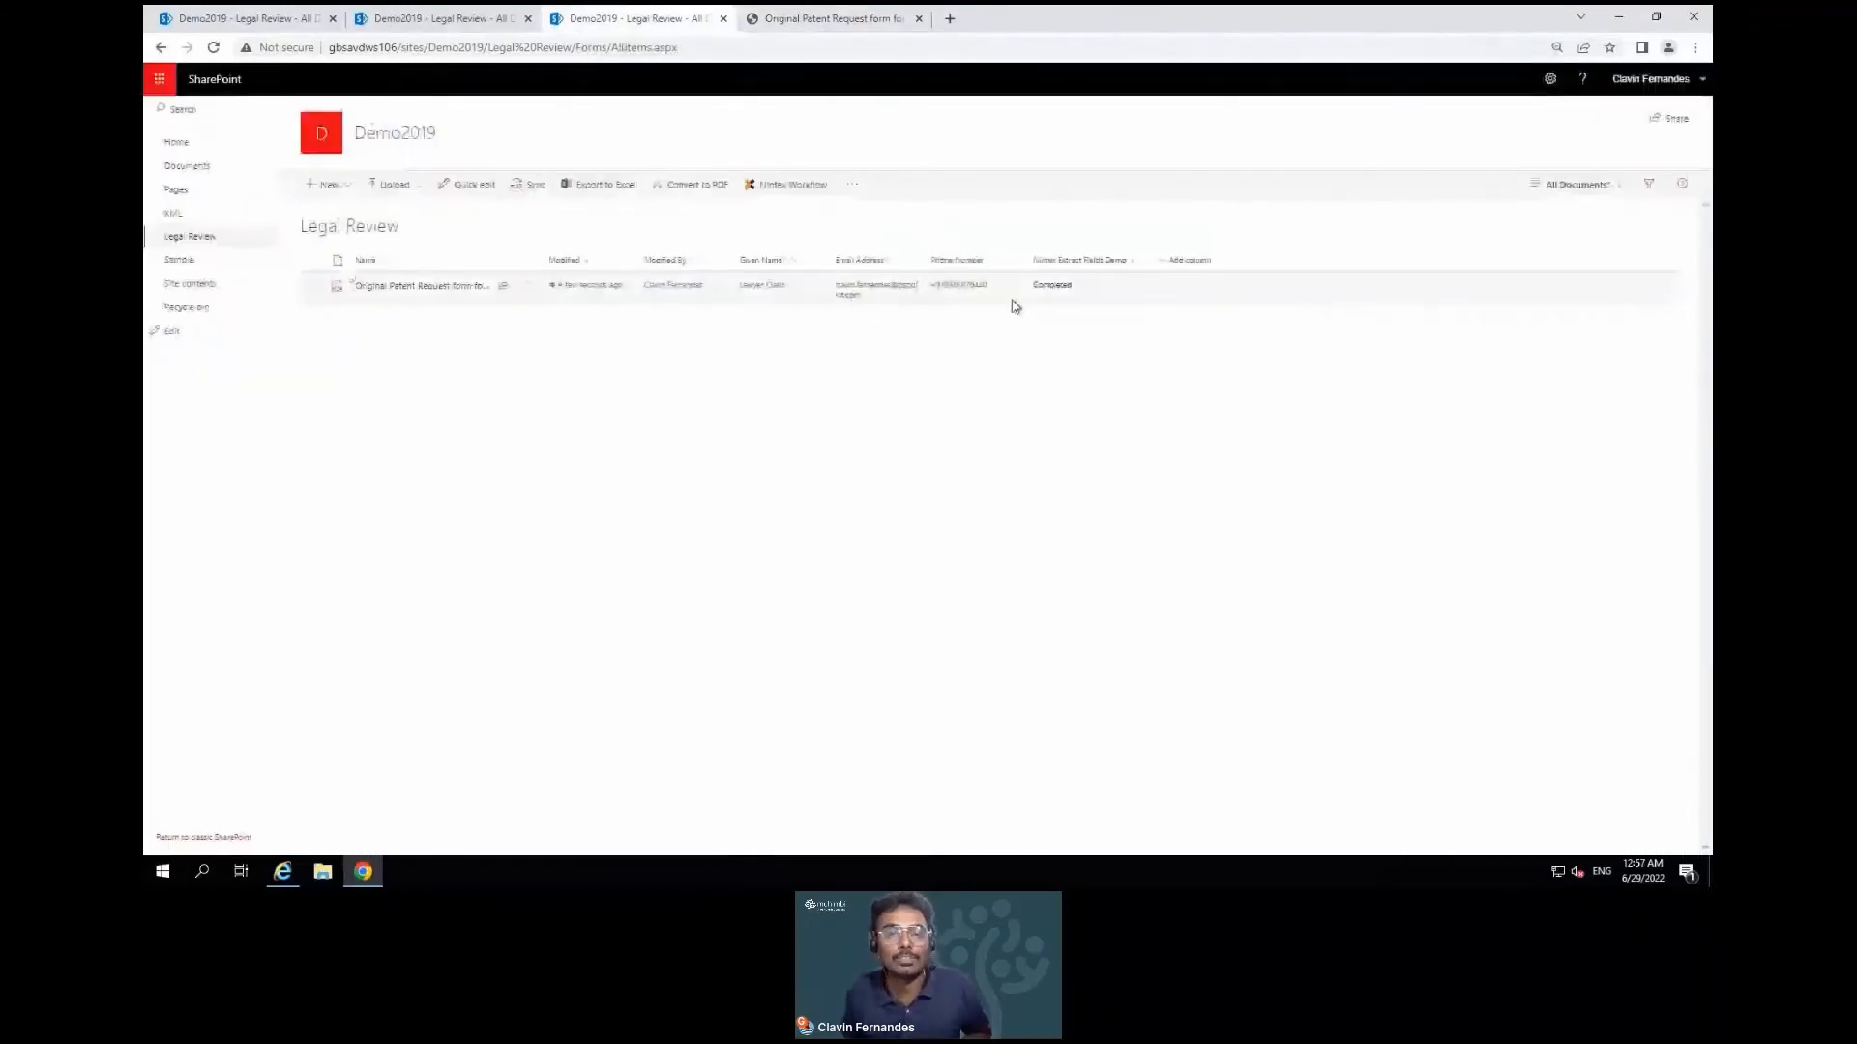
left_click(798, 188)
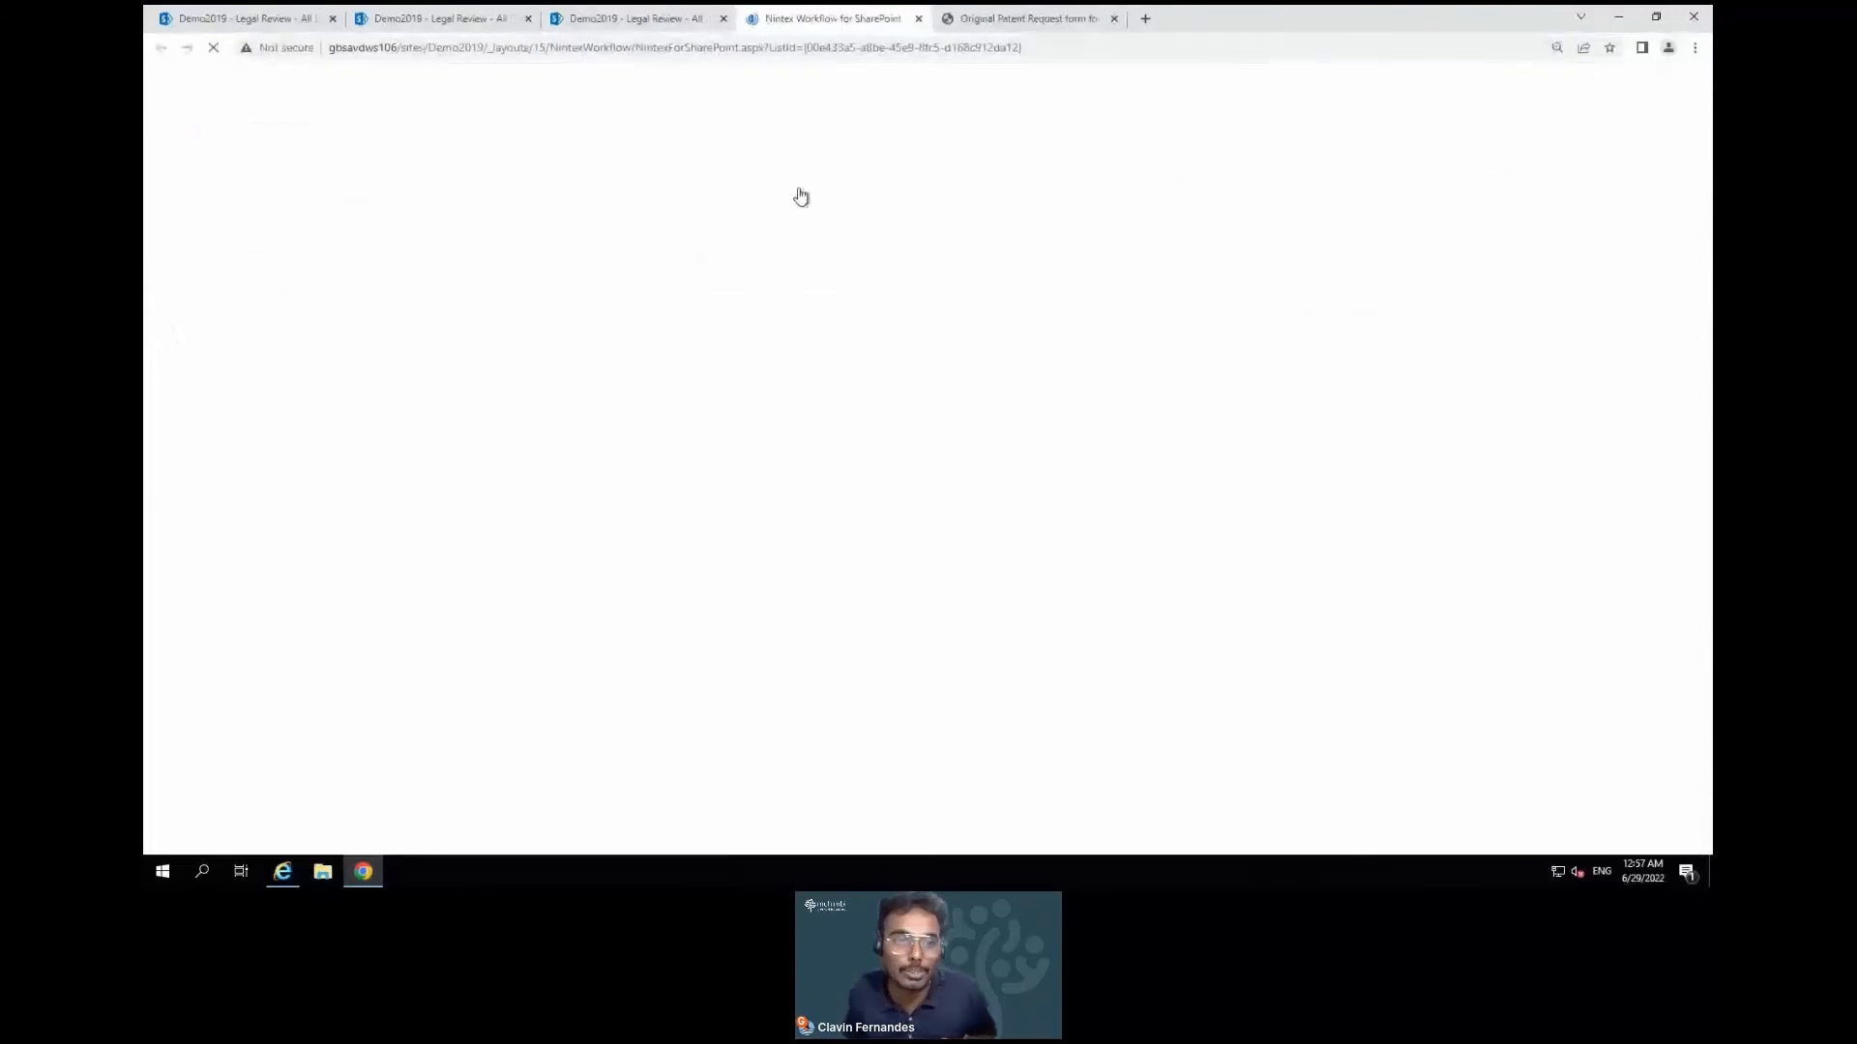
Open the Extract Fields Demo workflow in the designer and inspect the Convert document settings
left_click(499, 313)
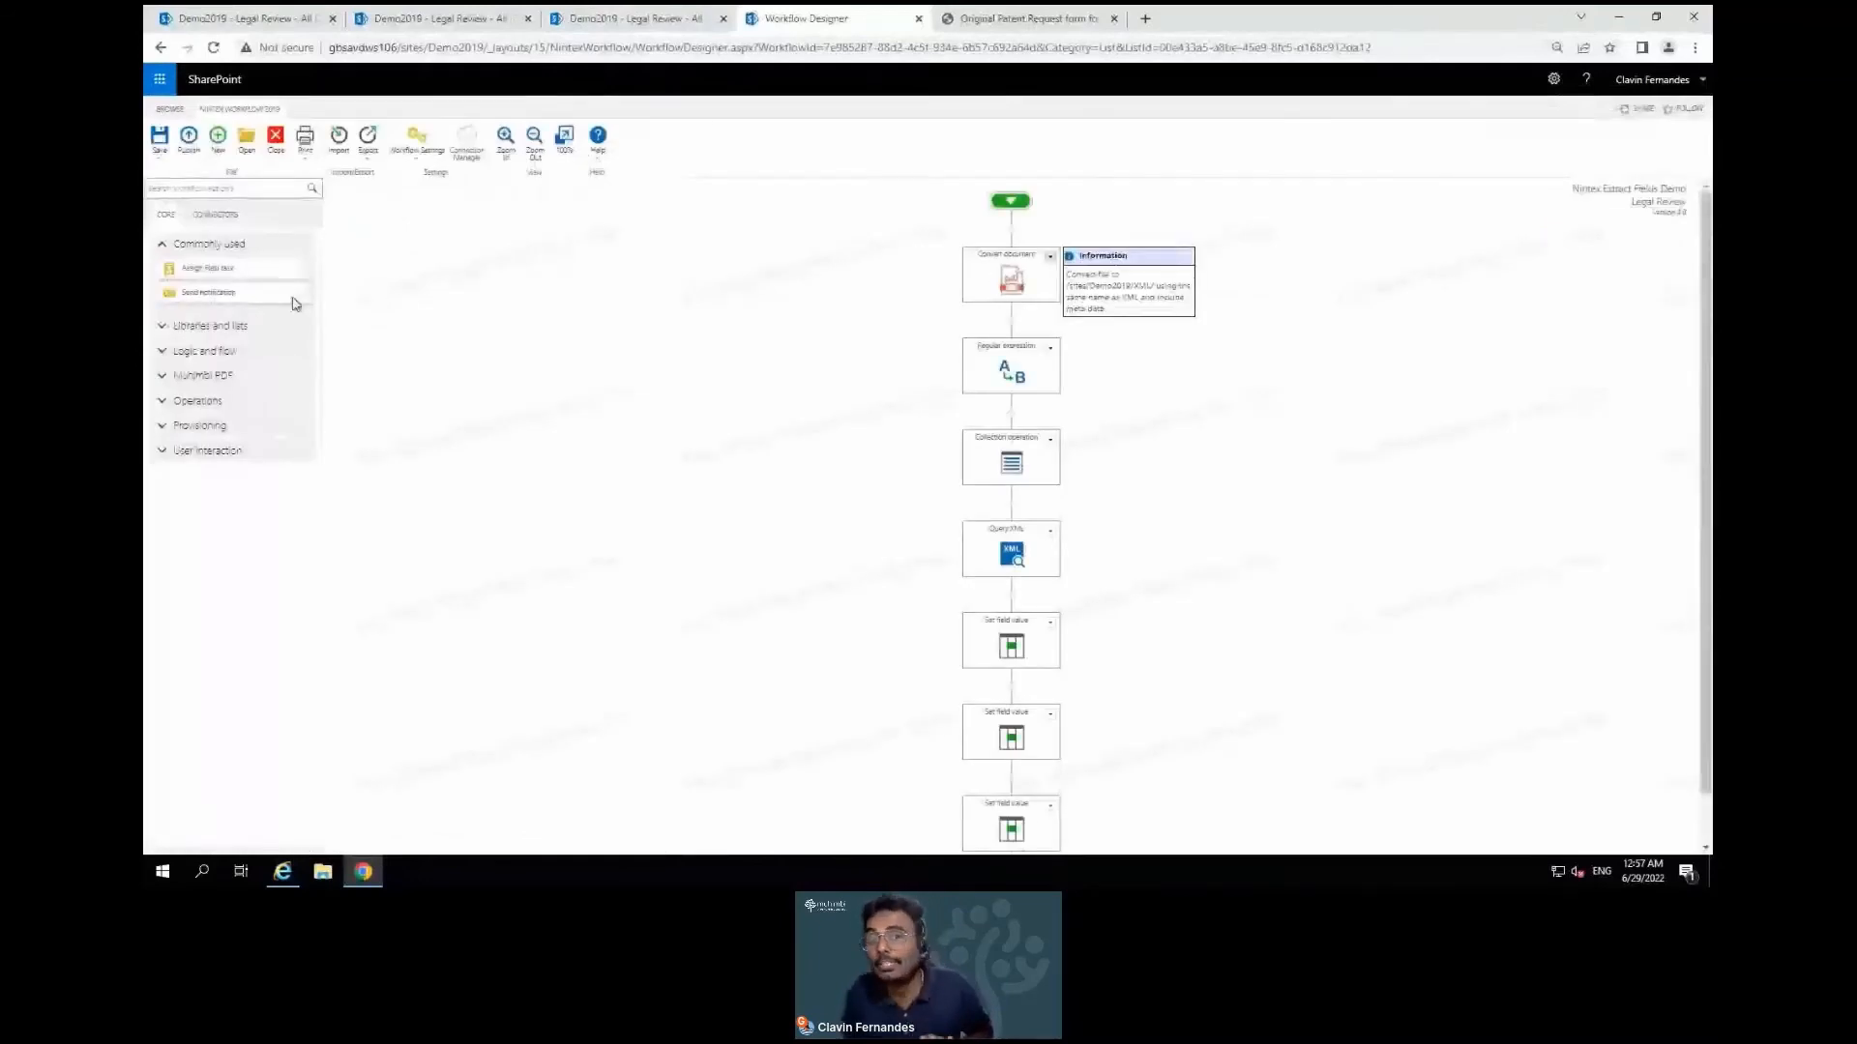
left_click(1051, 257)
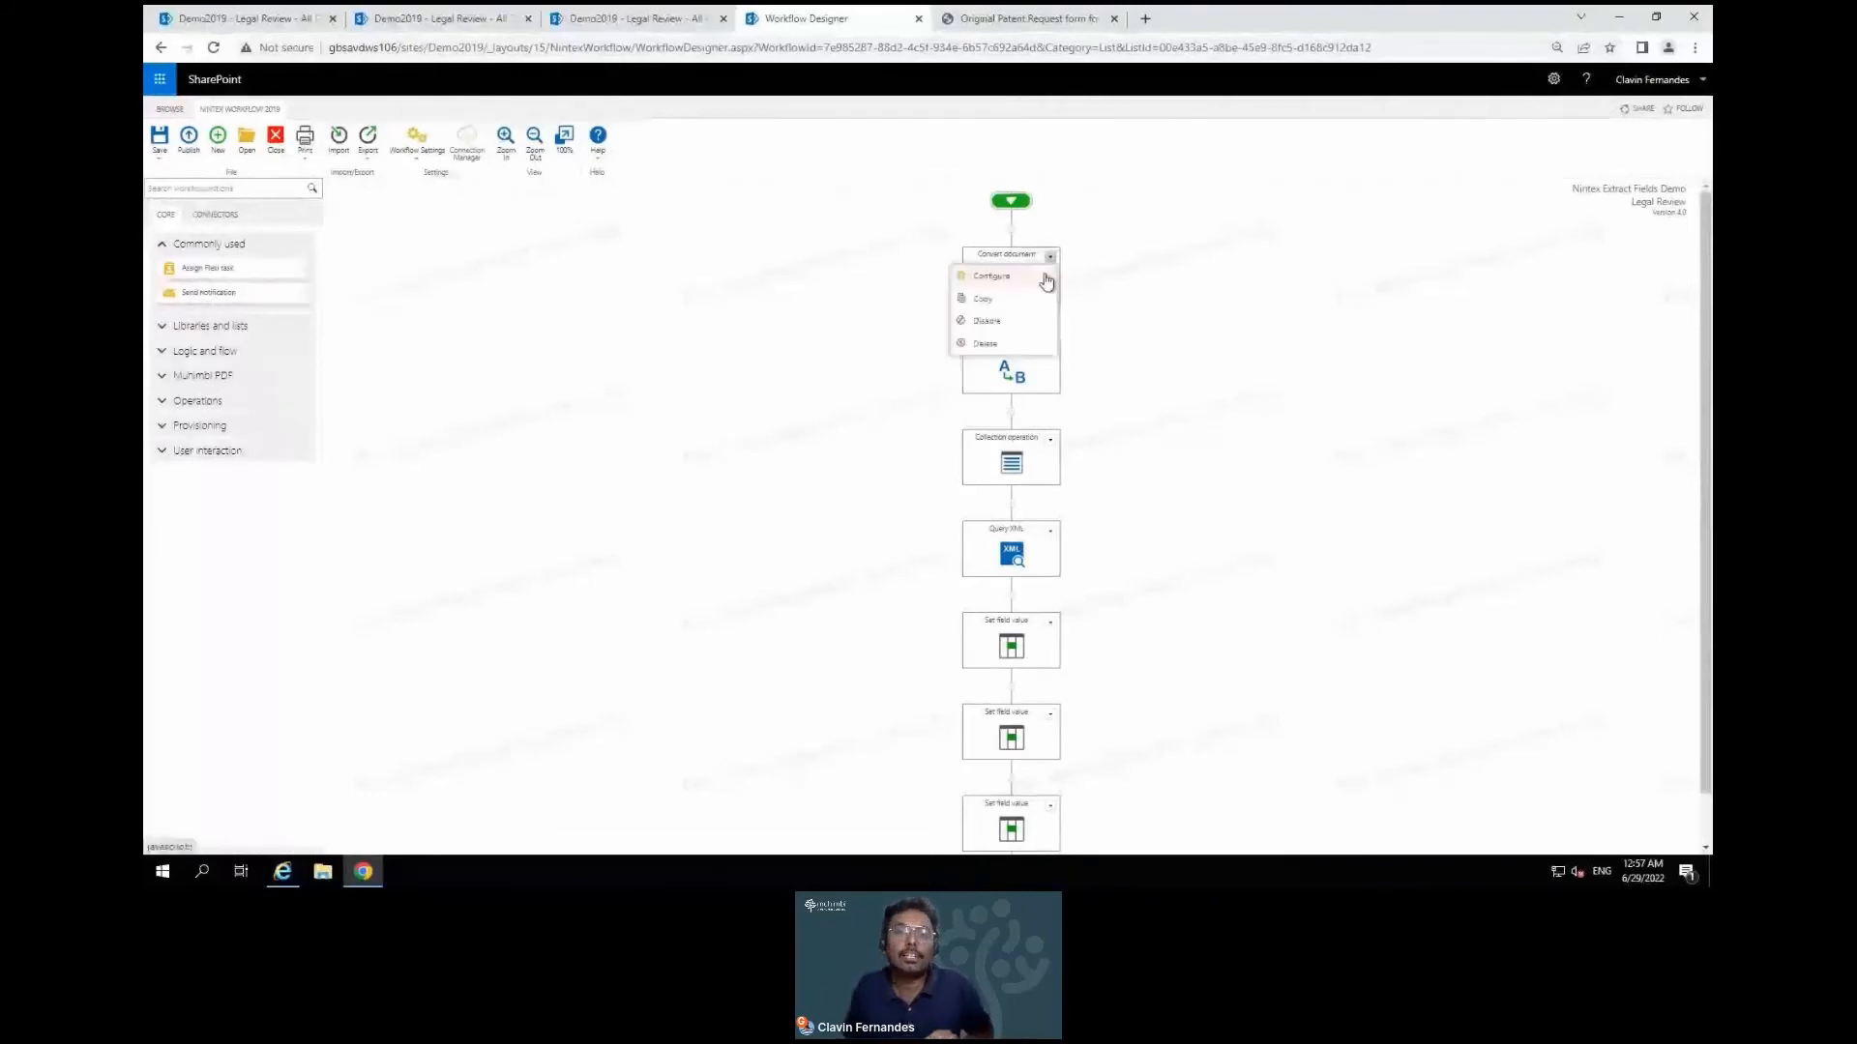
left_click(1045, 281)
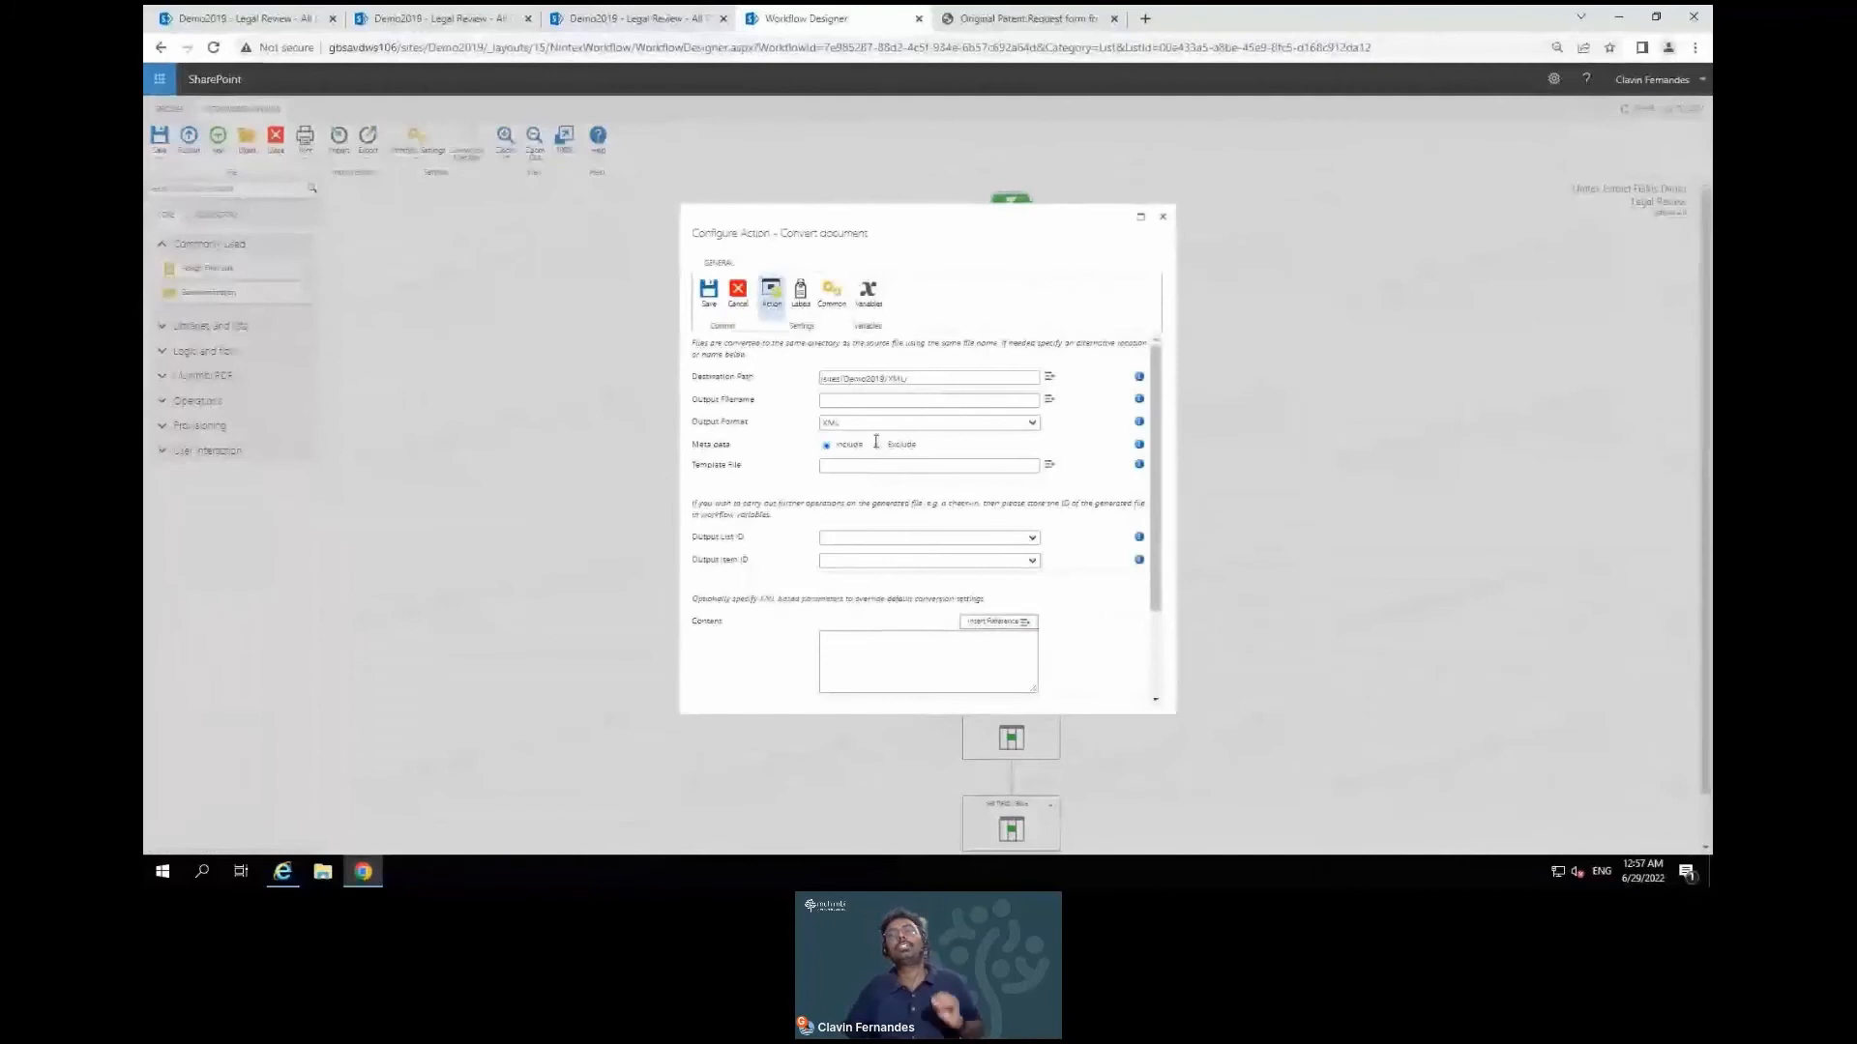
left_click(1164, 222)
Review the Query XML and Set field value configurations, then return to the top of the workflow
left_click(1050, 531)
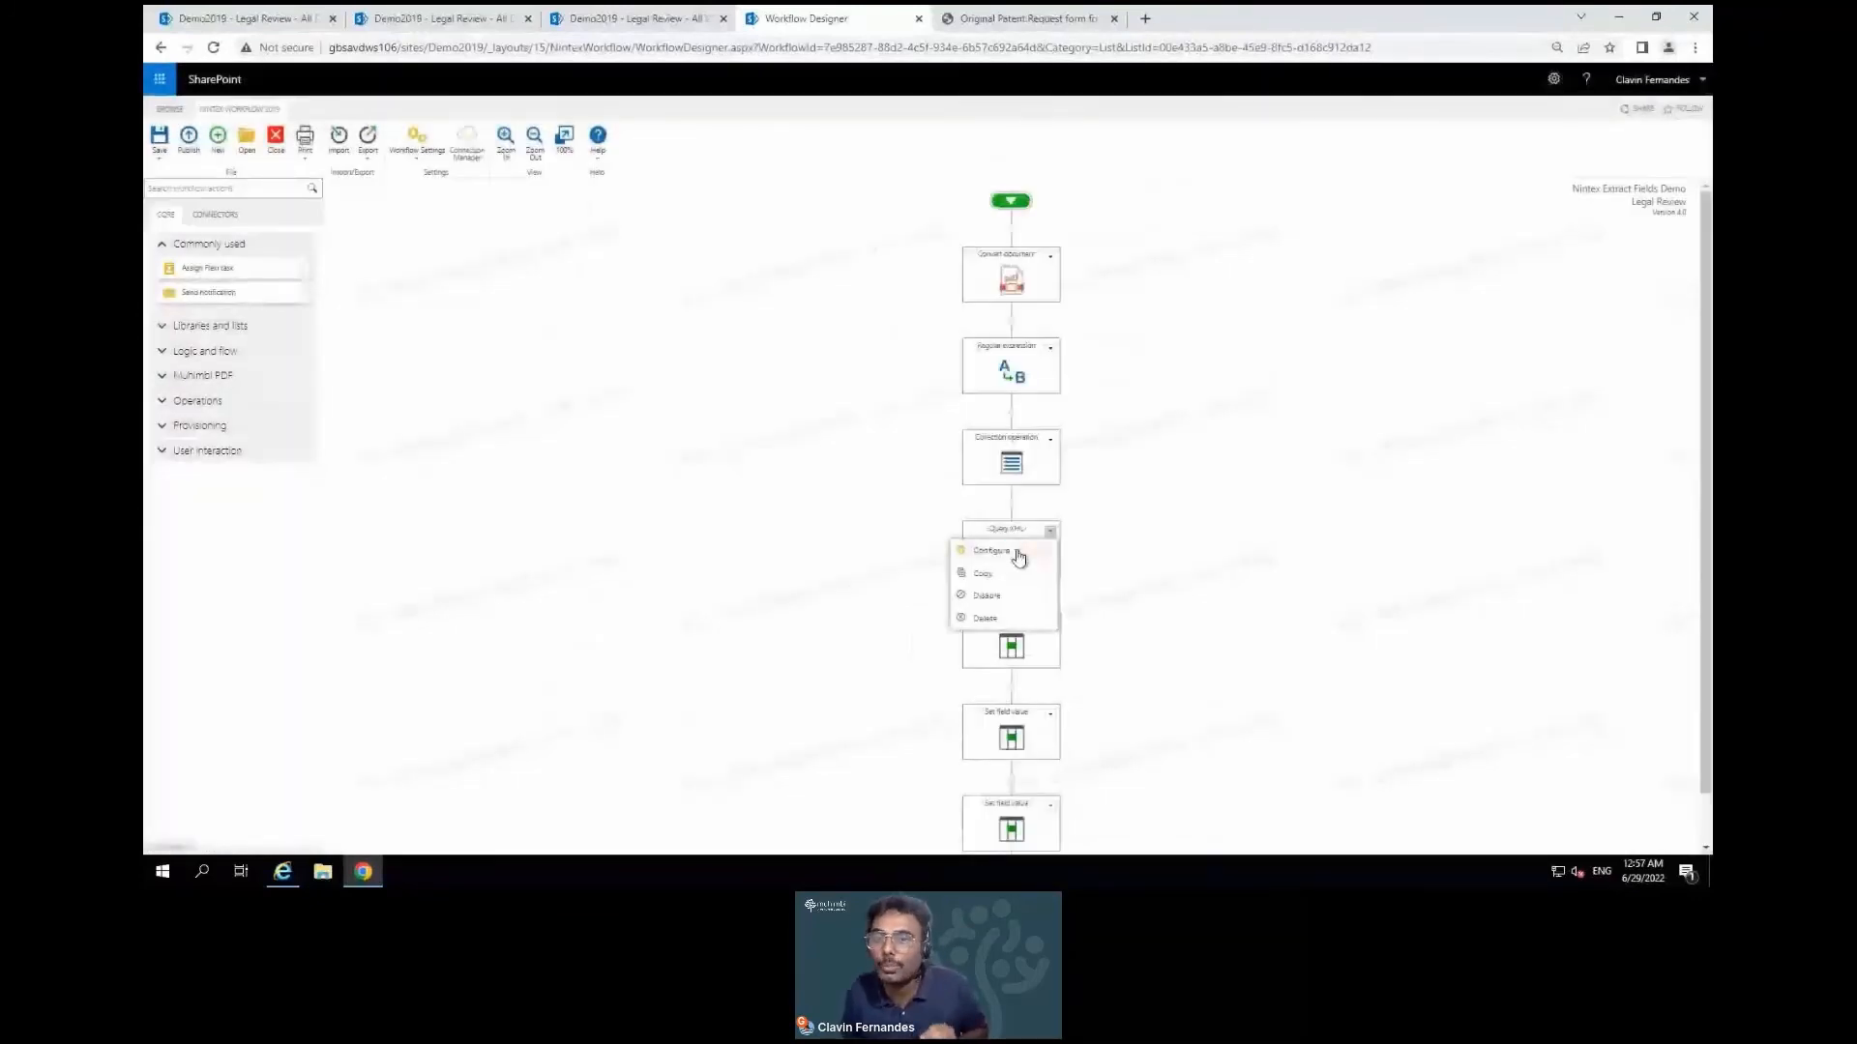
left_click(992, 551)
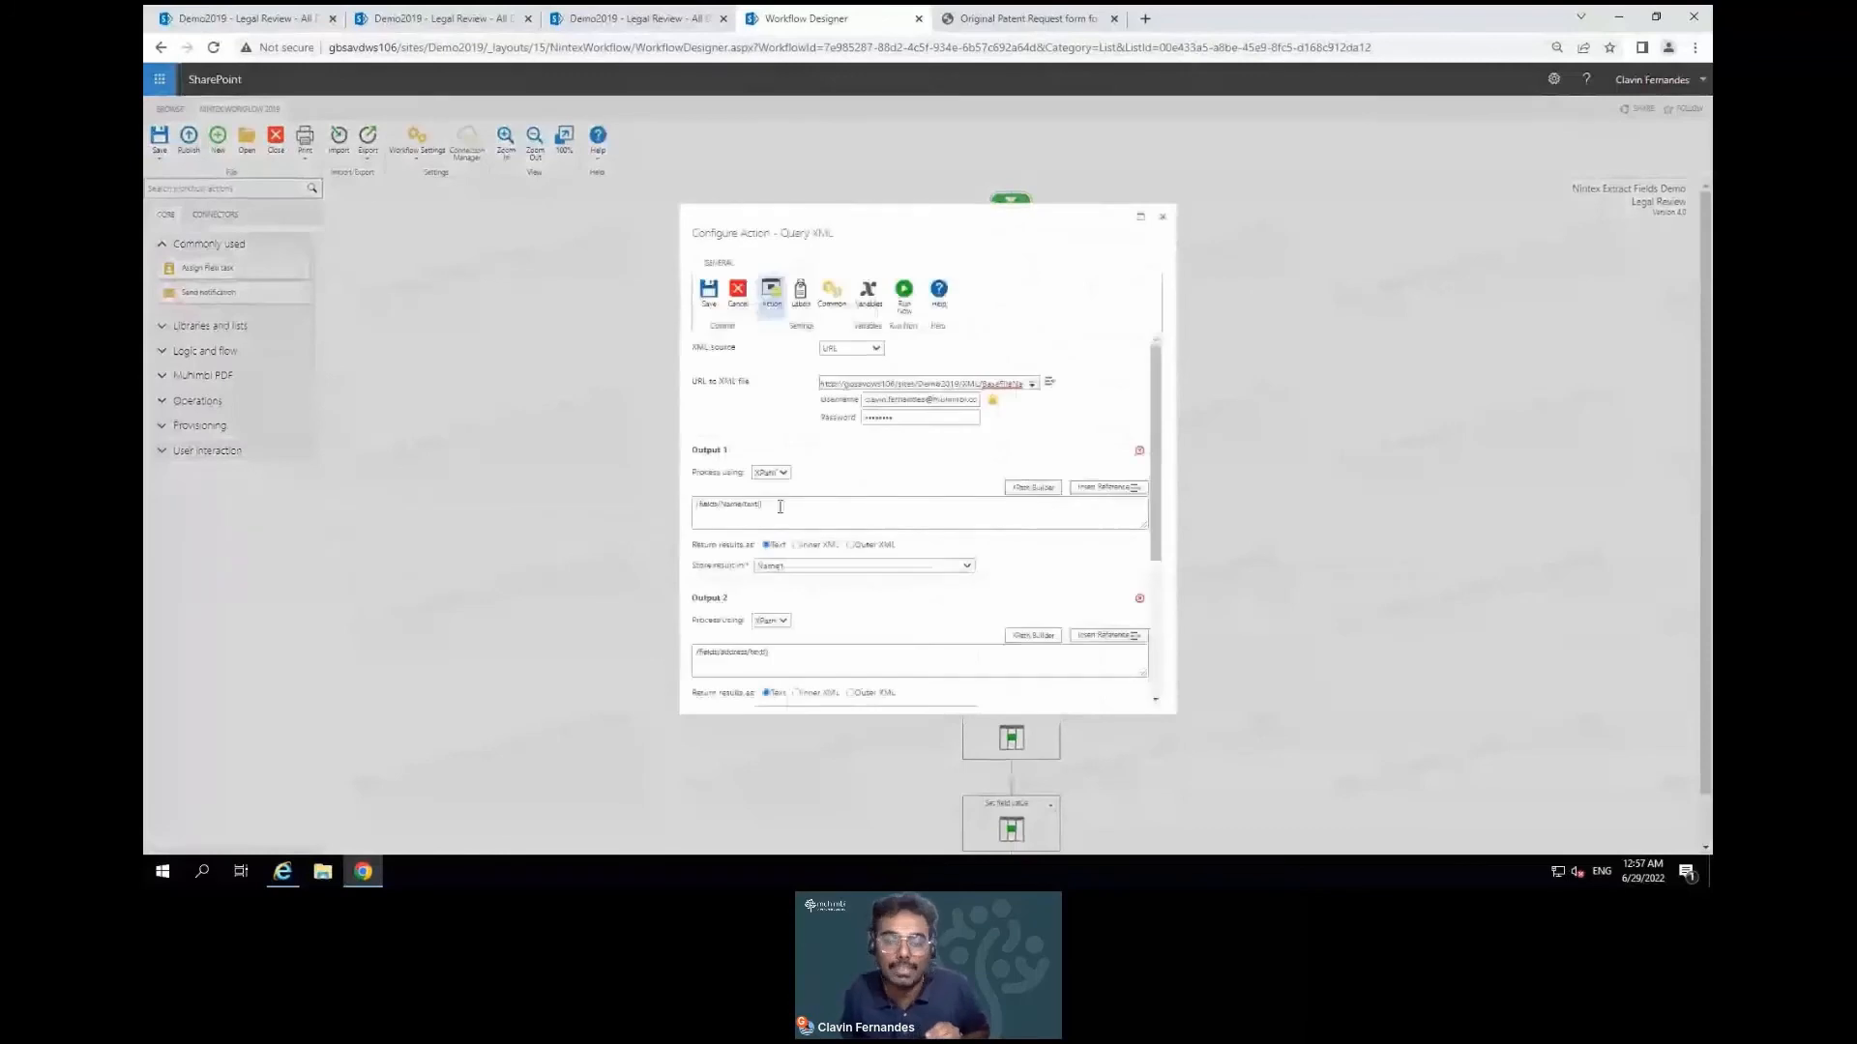
scroll(779, 507, "down", 1)
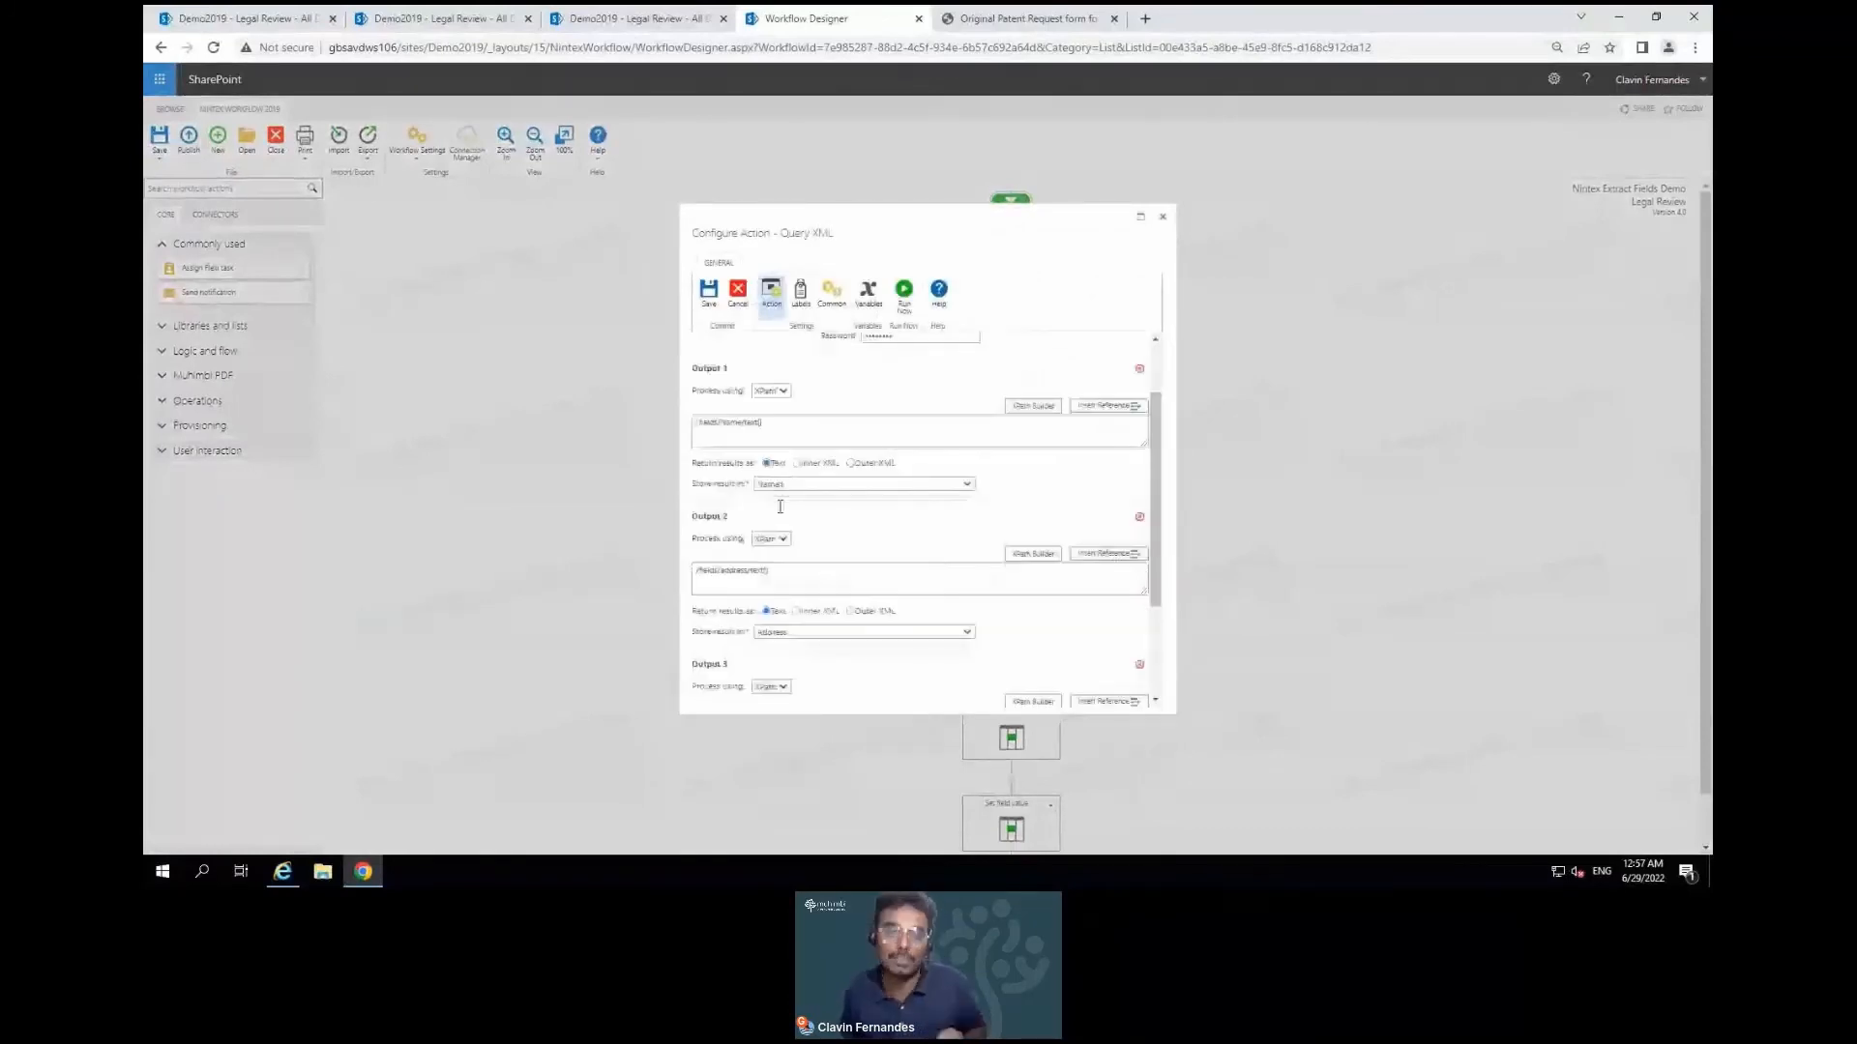
left_click(1162, 216)
scroll(1139, 538, "down", 1)
left_click(1050, 570)
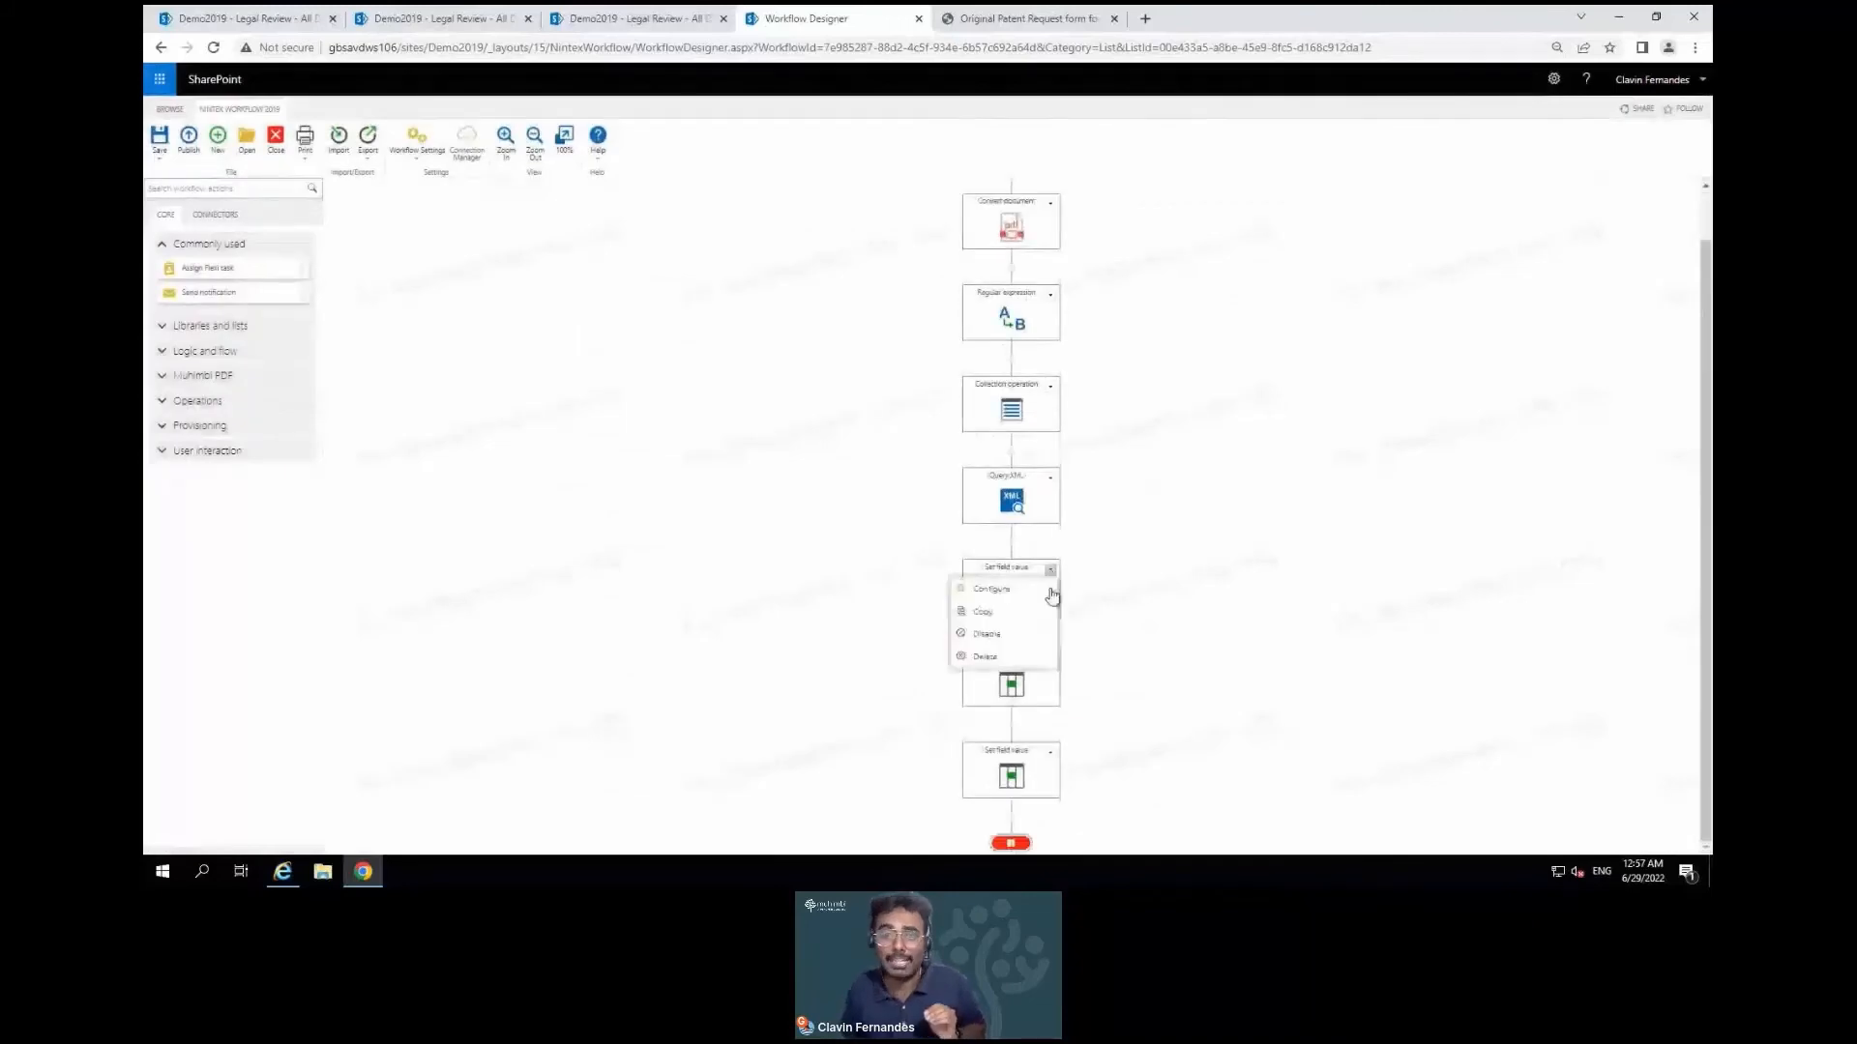
left_click(1051, 592)
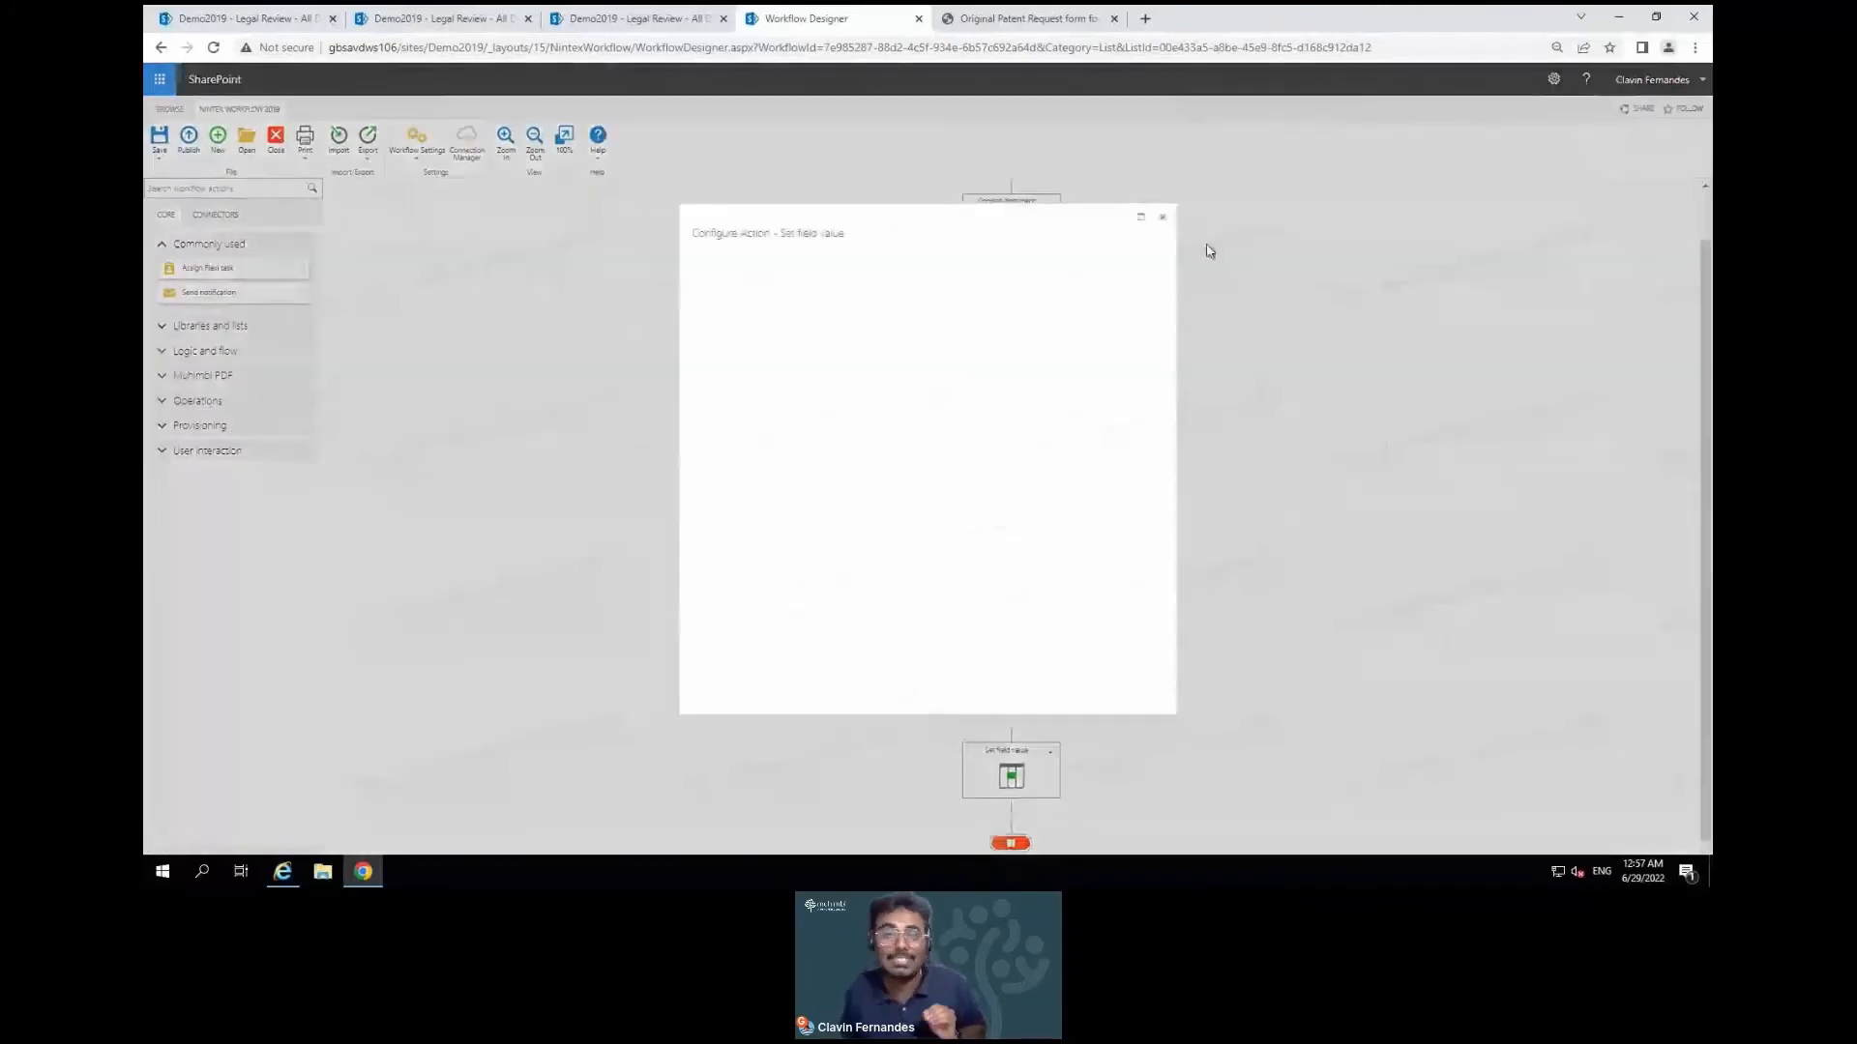
left_click(1164, 218)
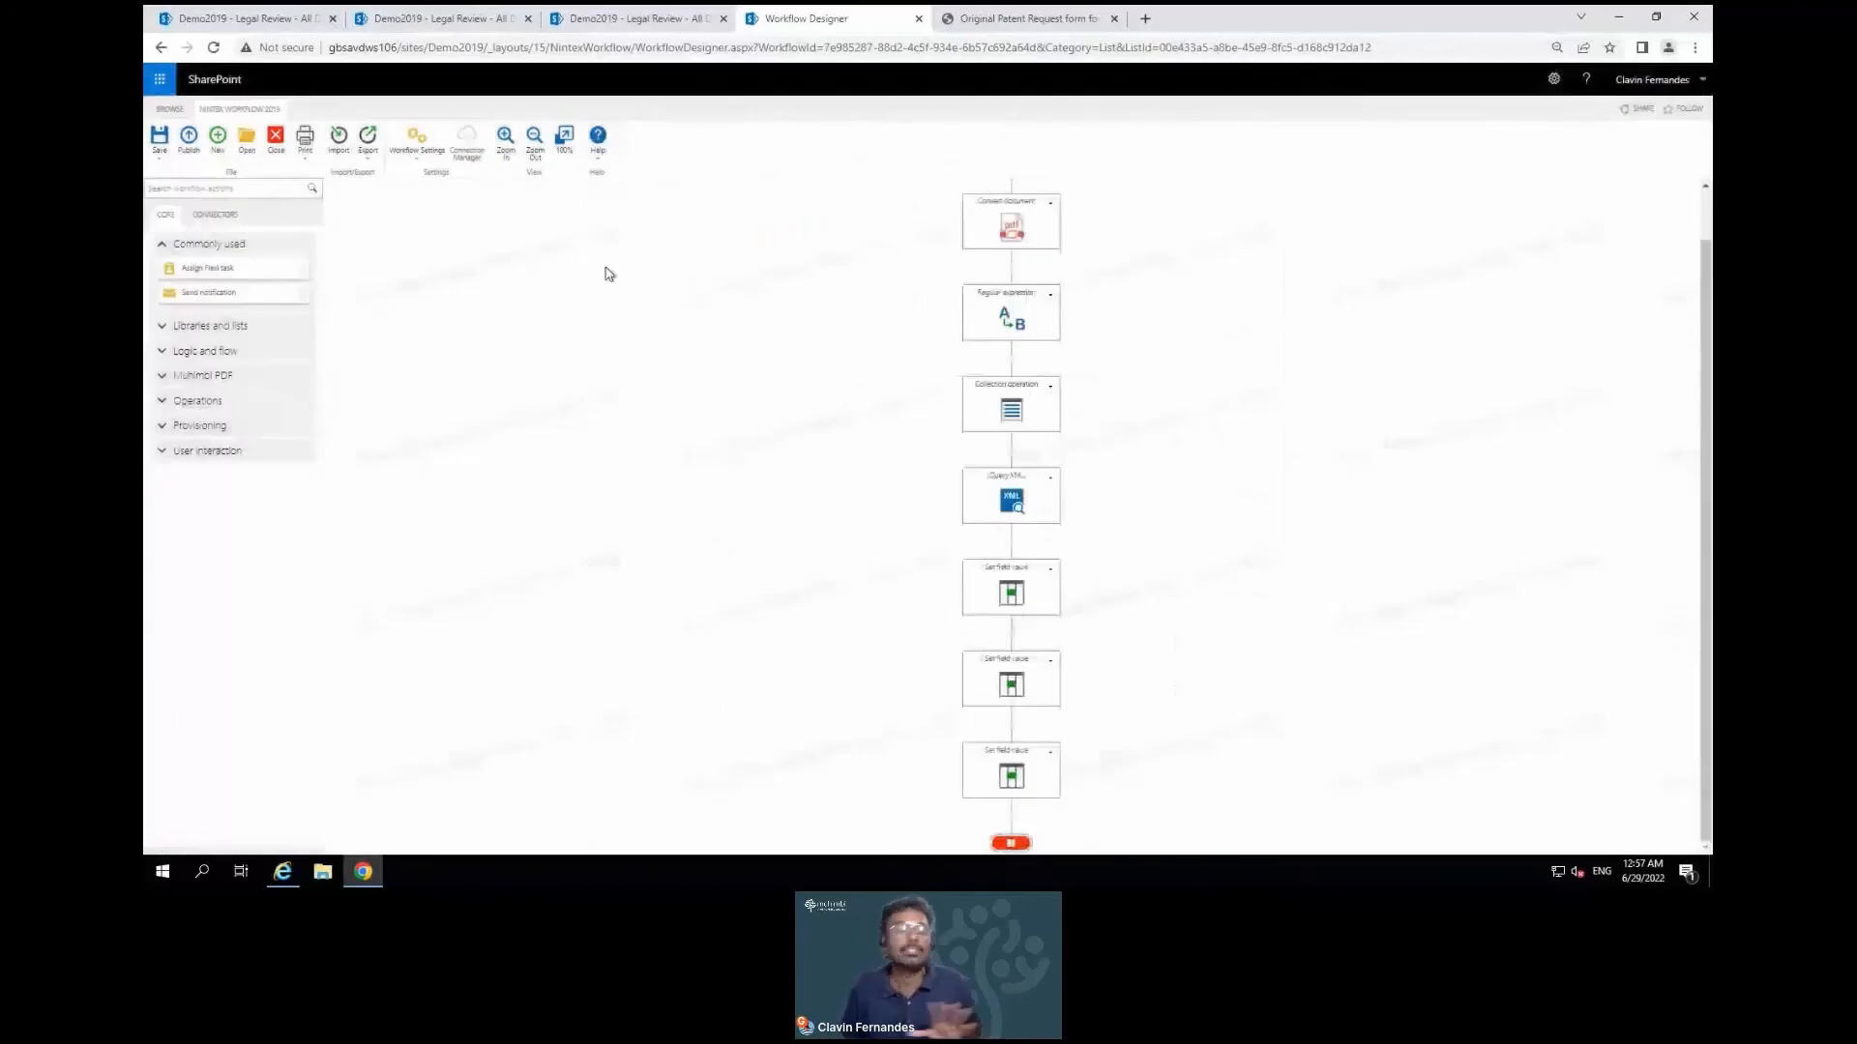
scroll(810, 345, "up", 1)
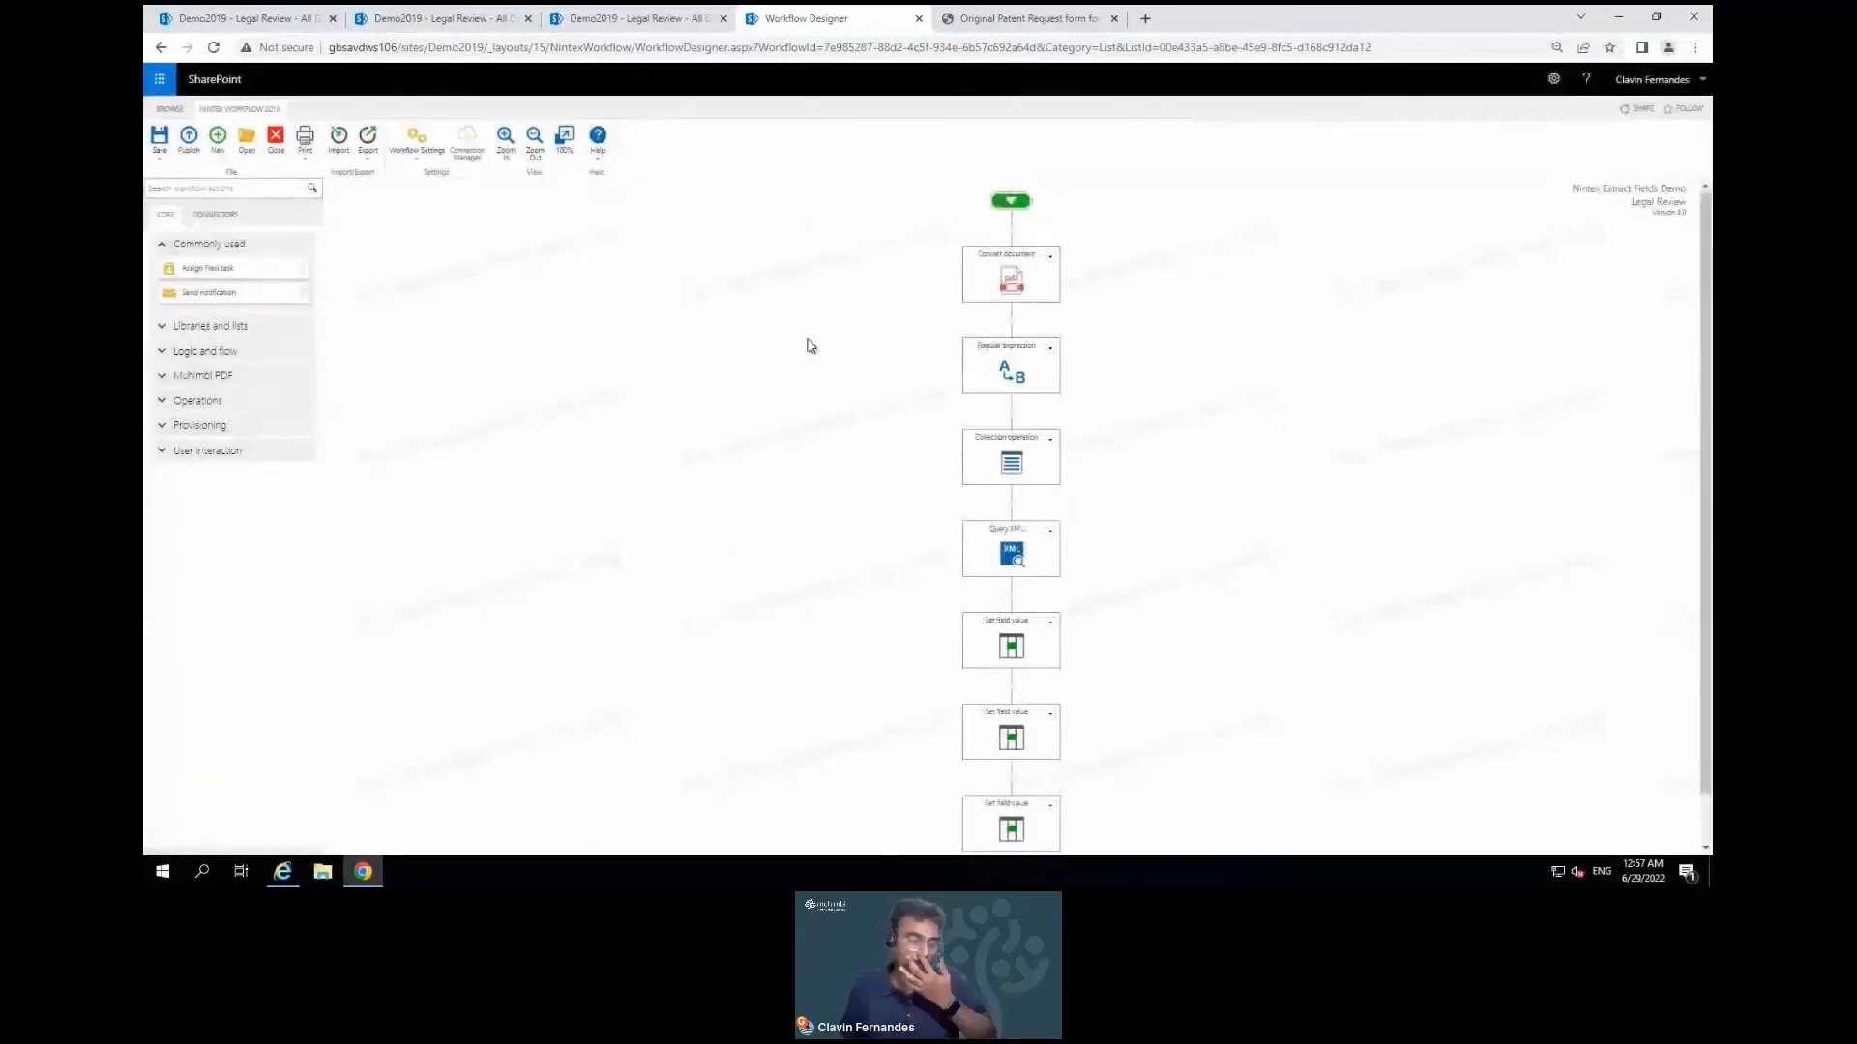
Expand the Muhimbi PDF category in the workflow actions panel
left_click(241, 377)
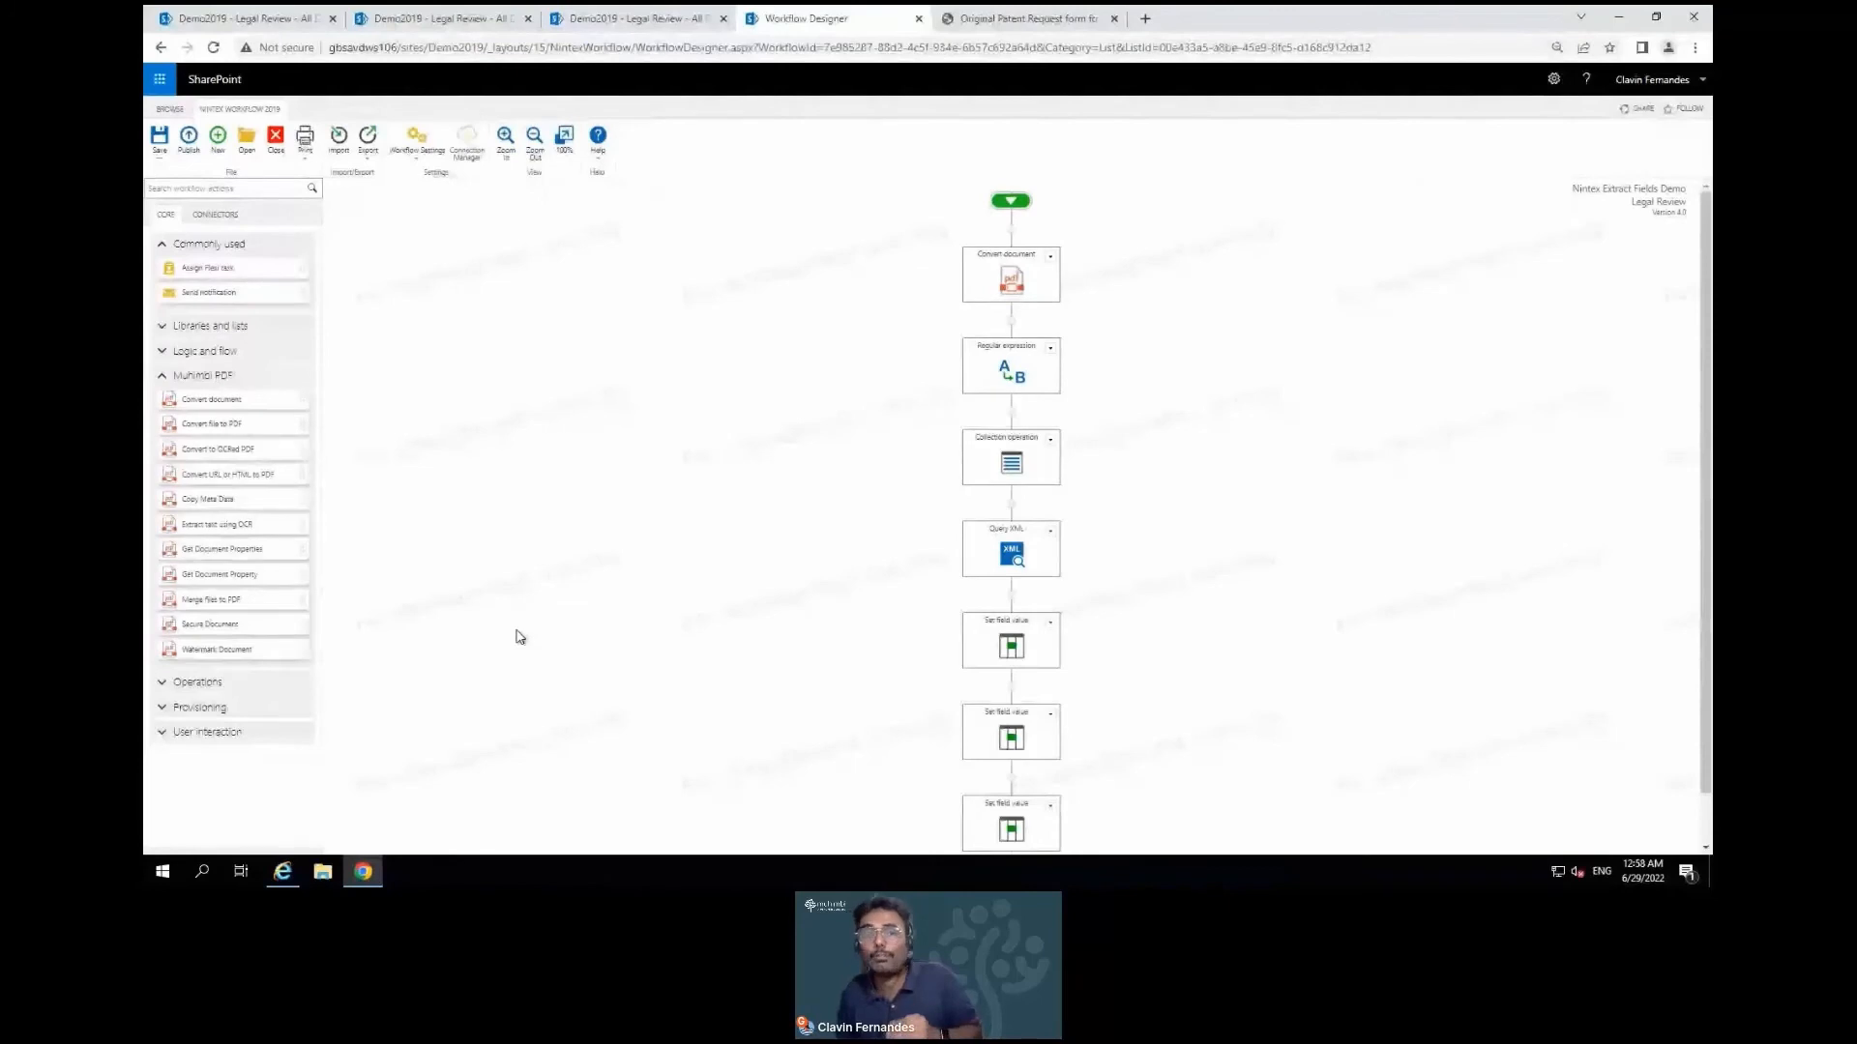
Set the workflow to start when items are created or modified, save, and publish it
left_click(417, 143)
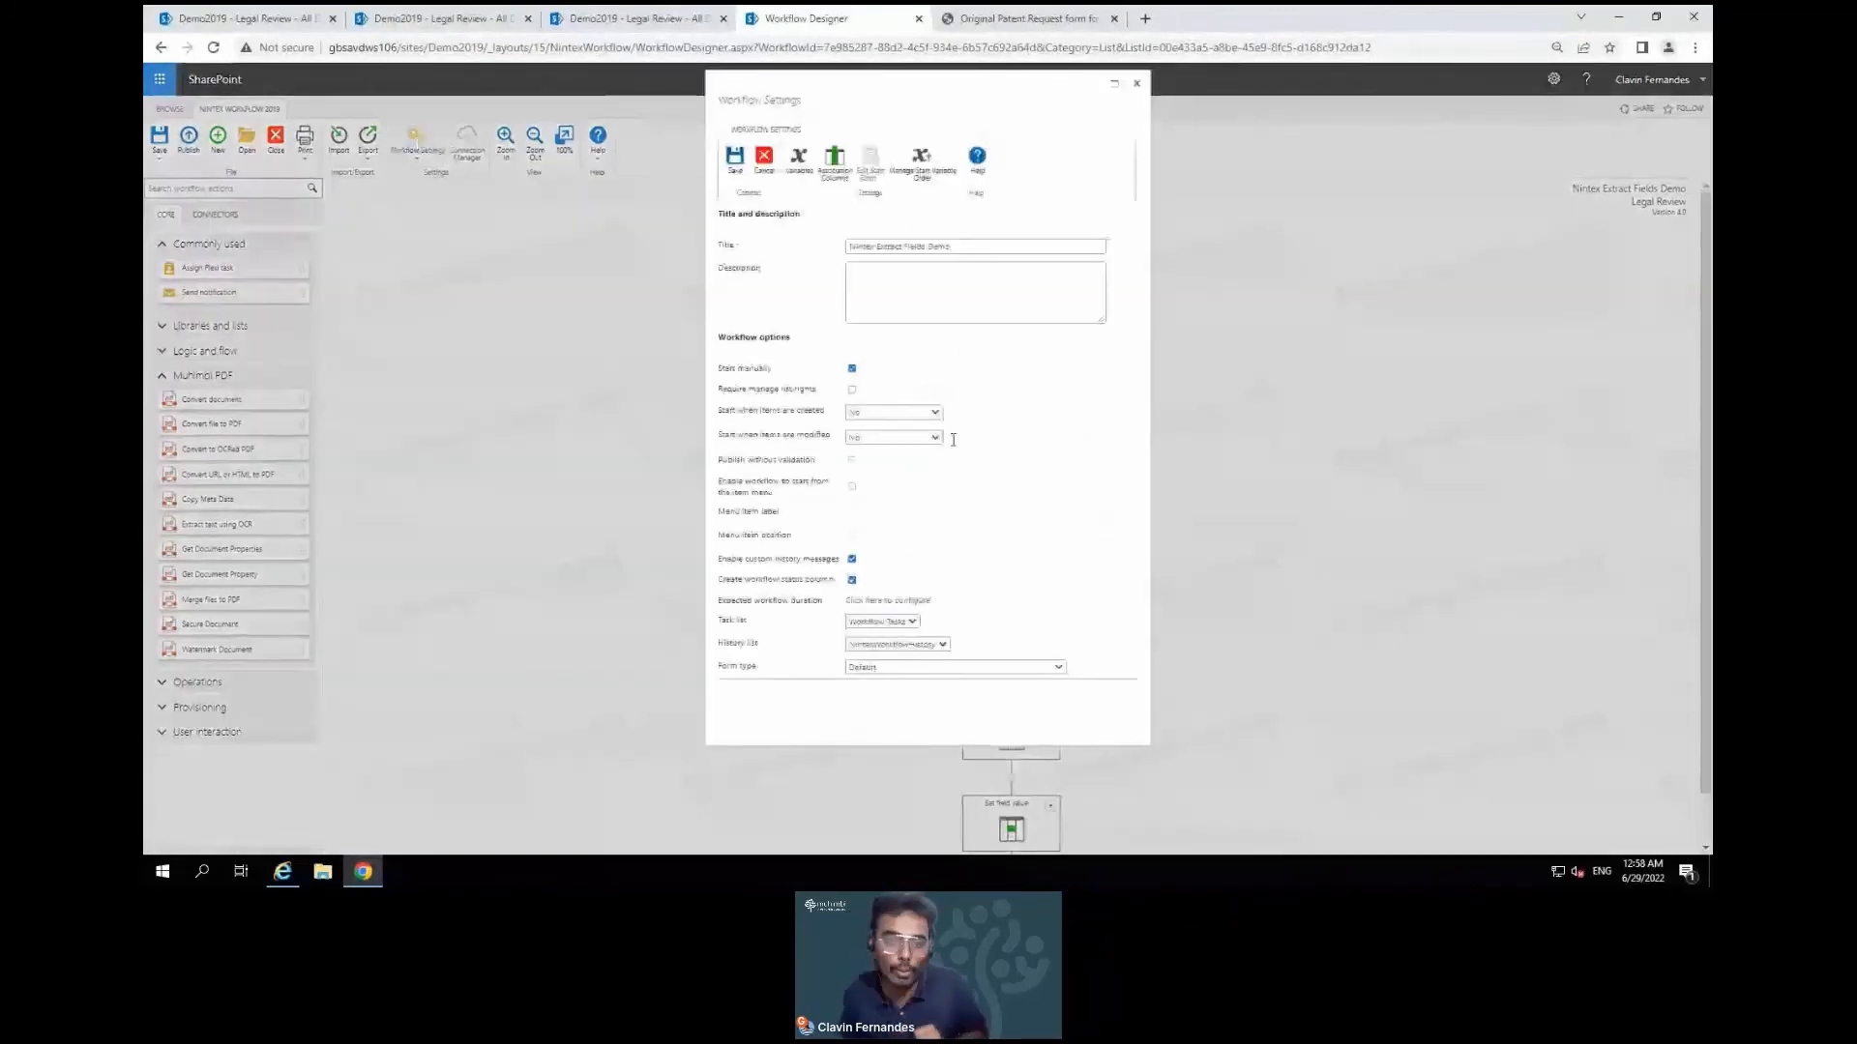
left_click(915, 418)
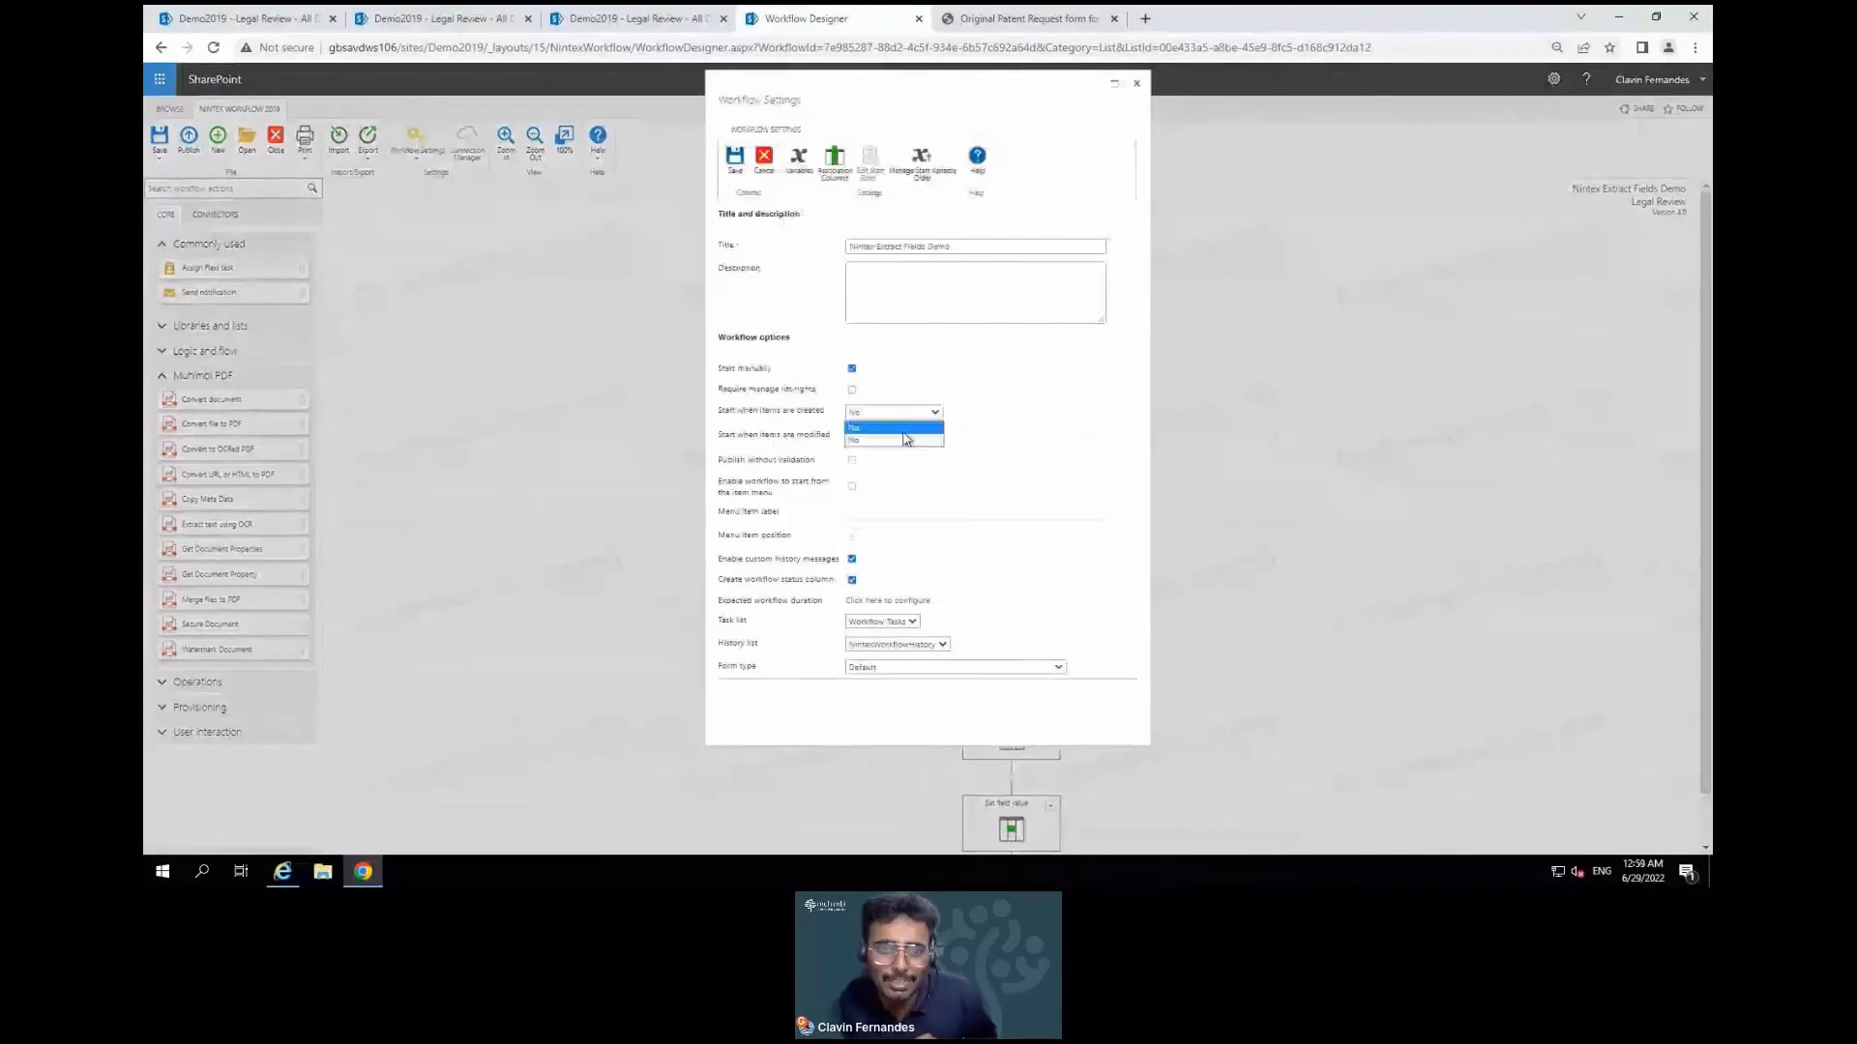
left_click(902, 428)
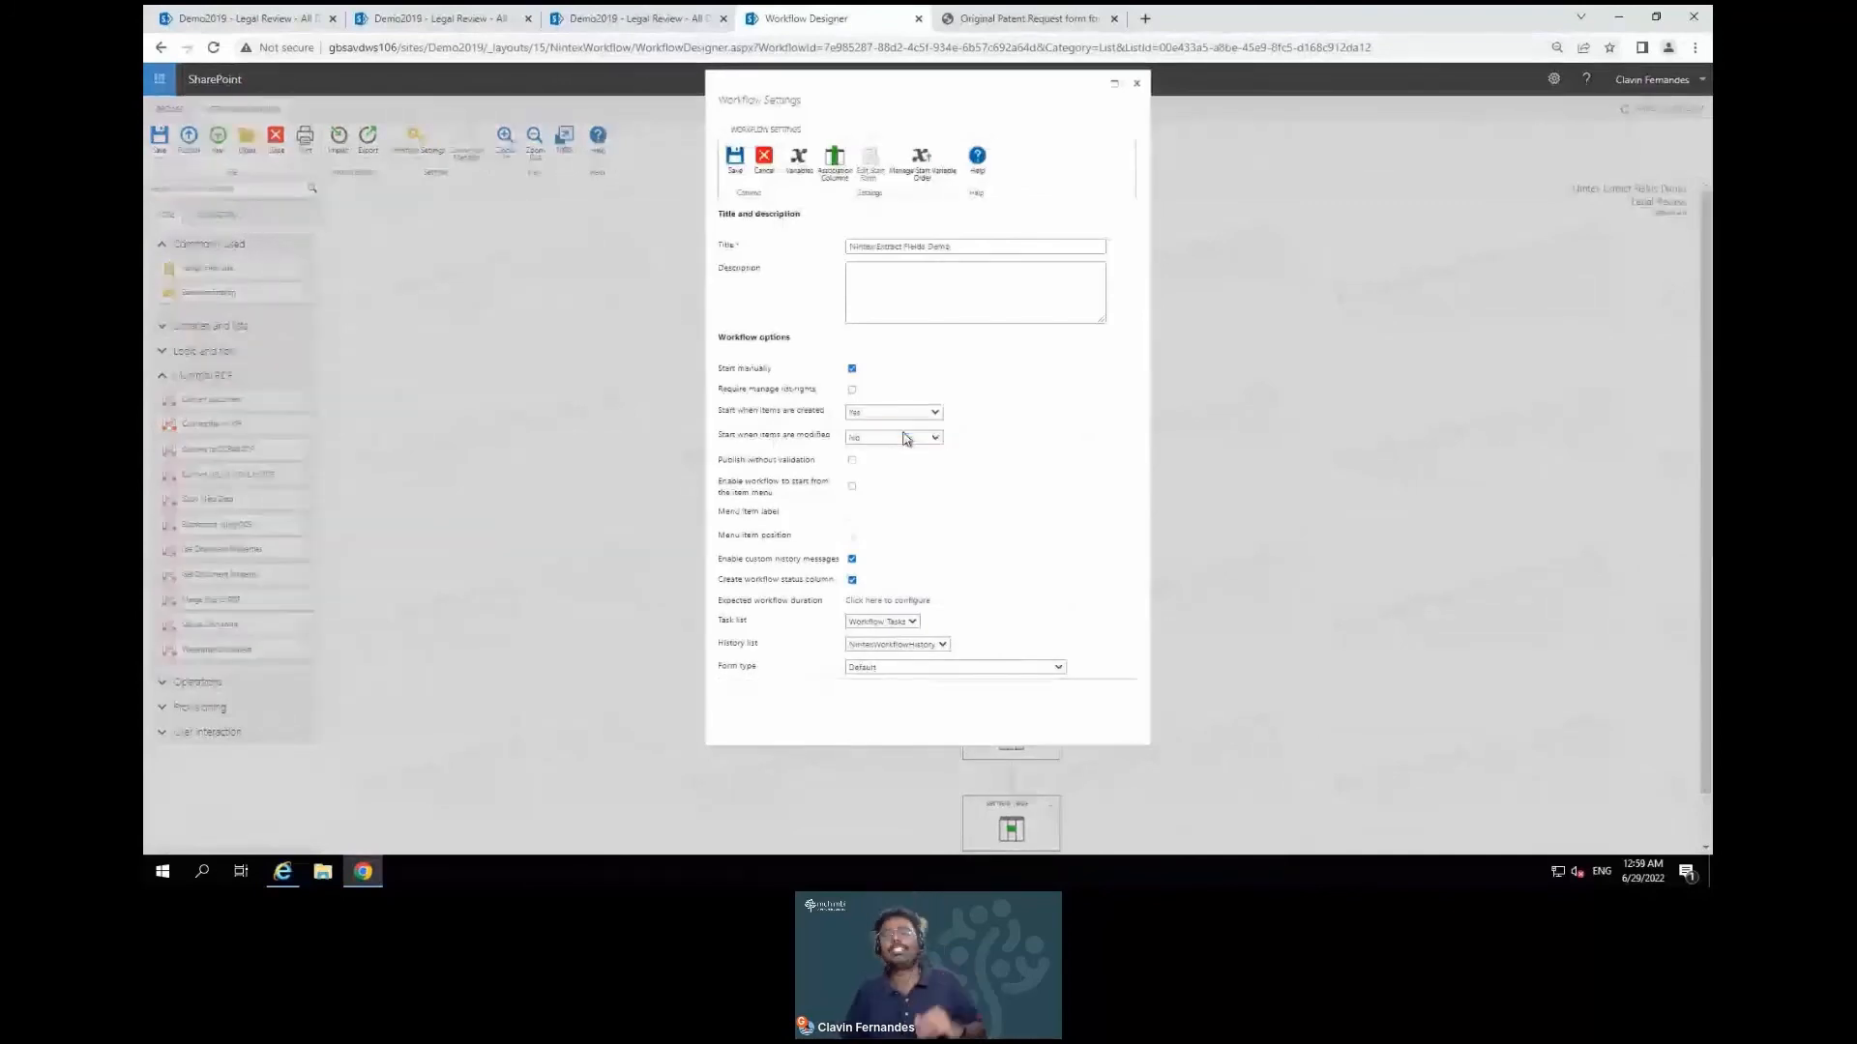
left_click(847, 440)
left_click(855, 453)
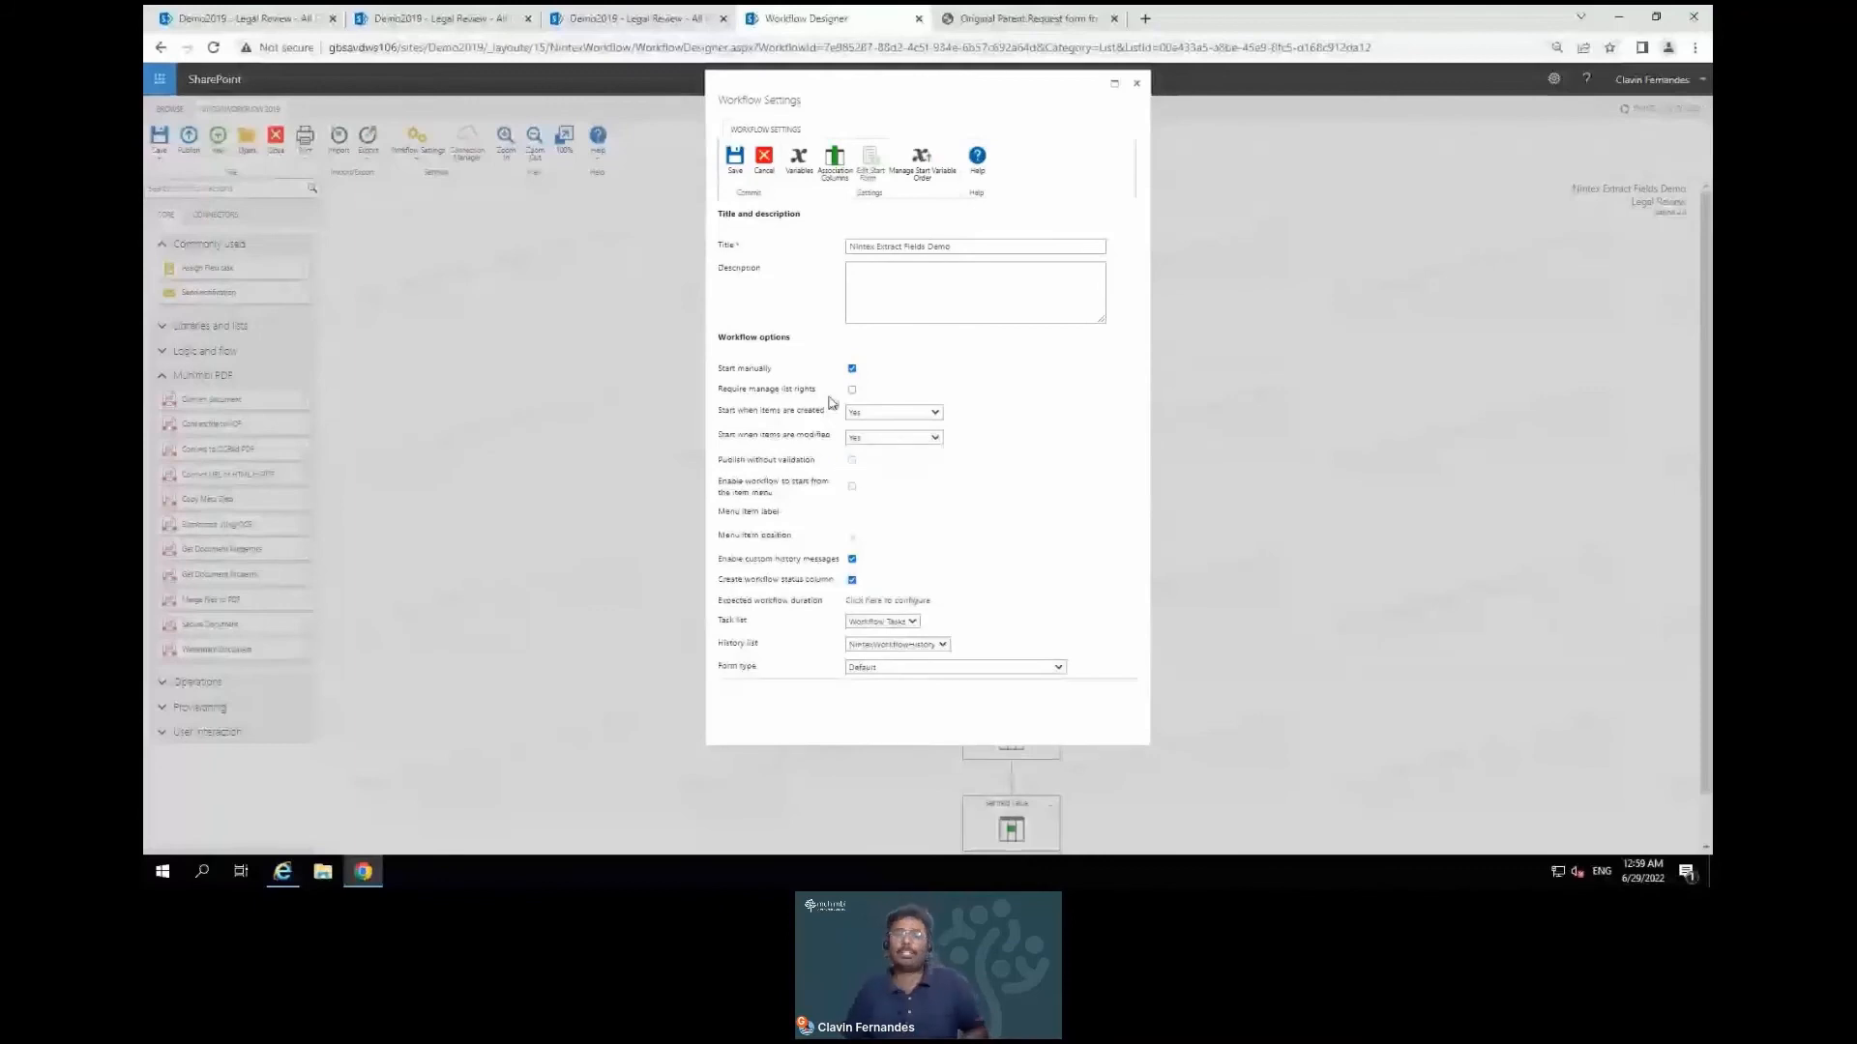
left_click(735, 161)
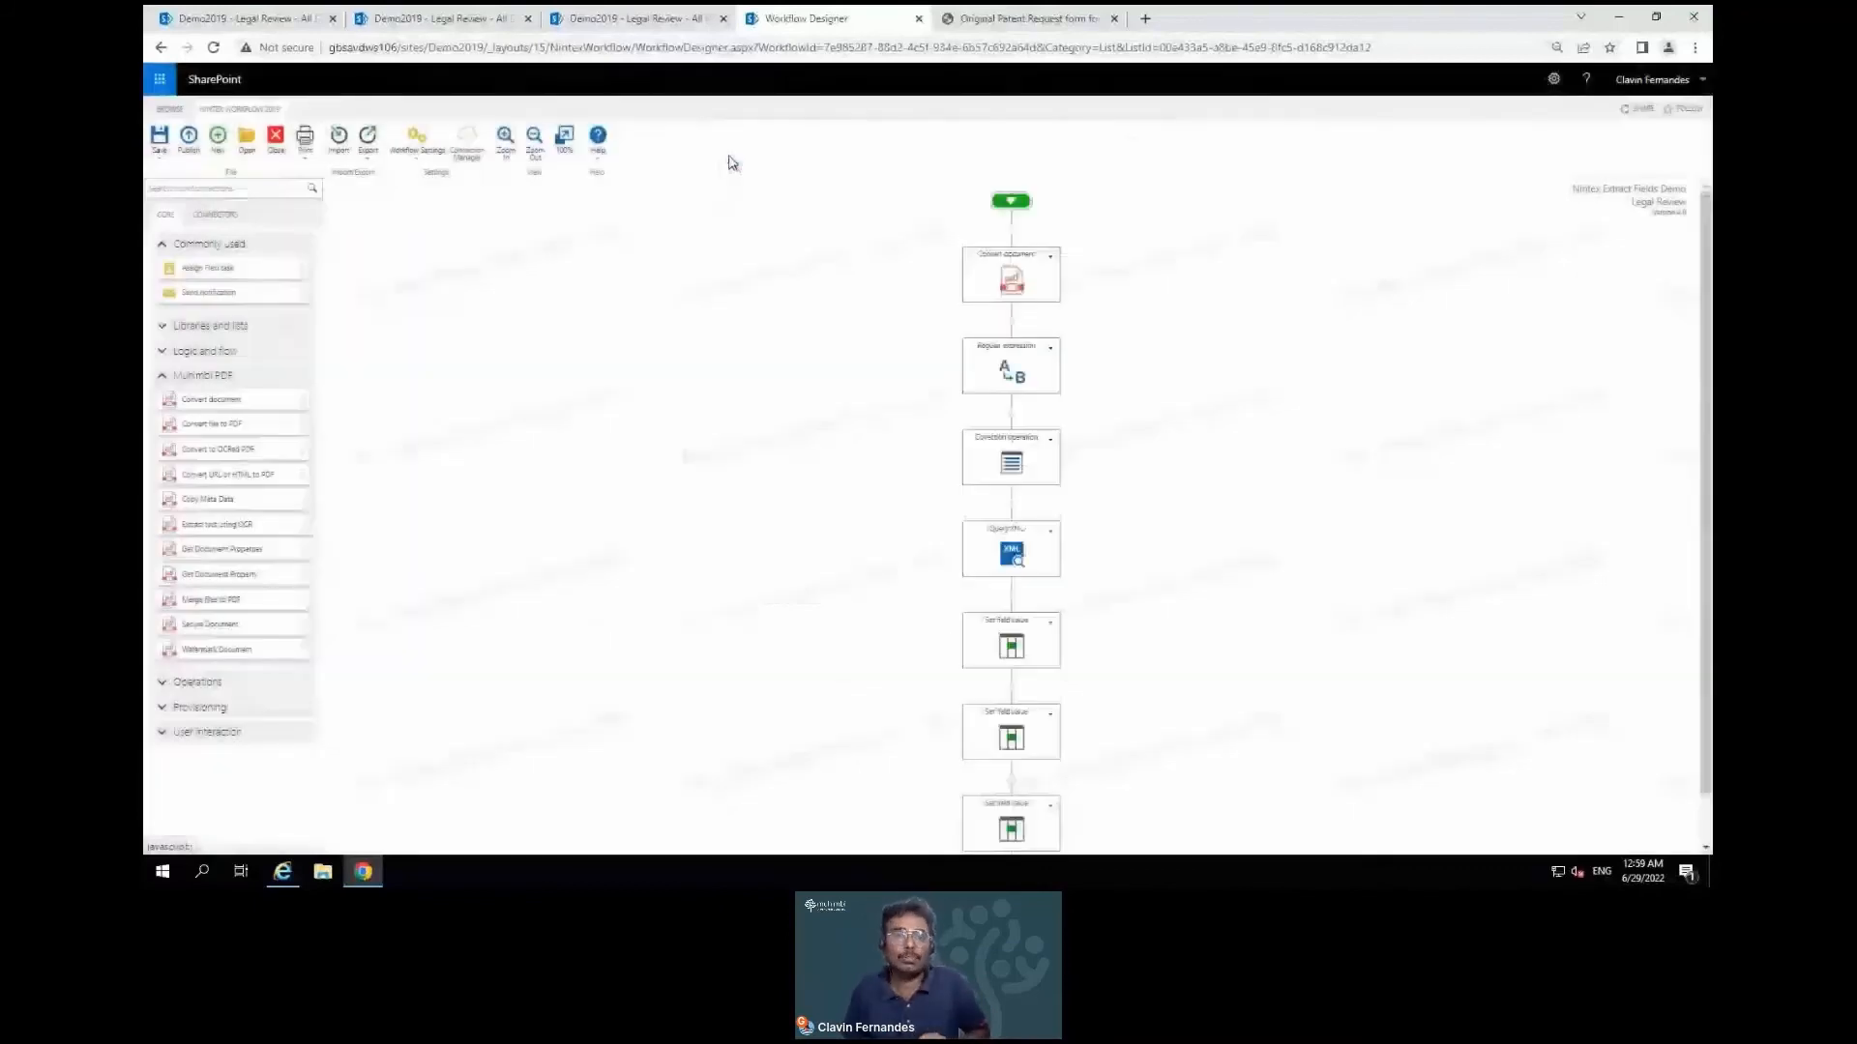
left_click(188, 141)
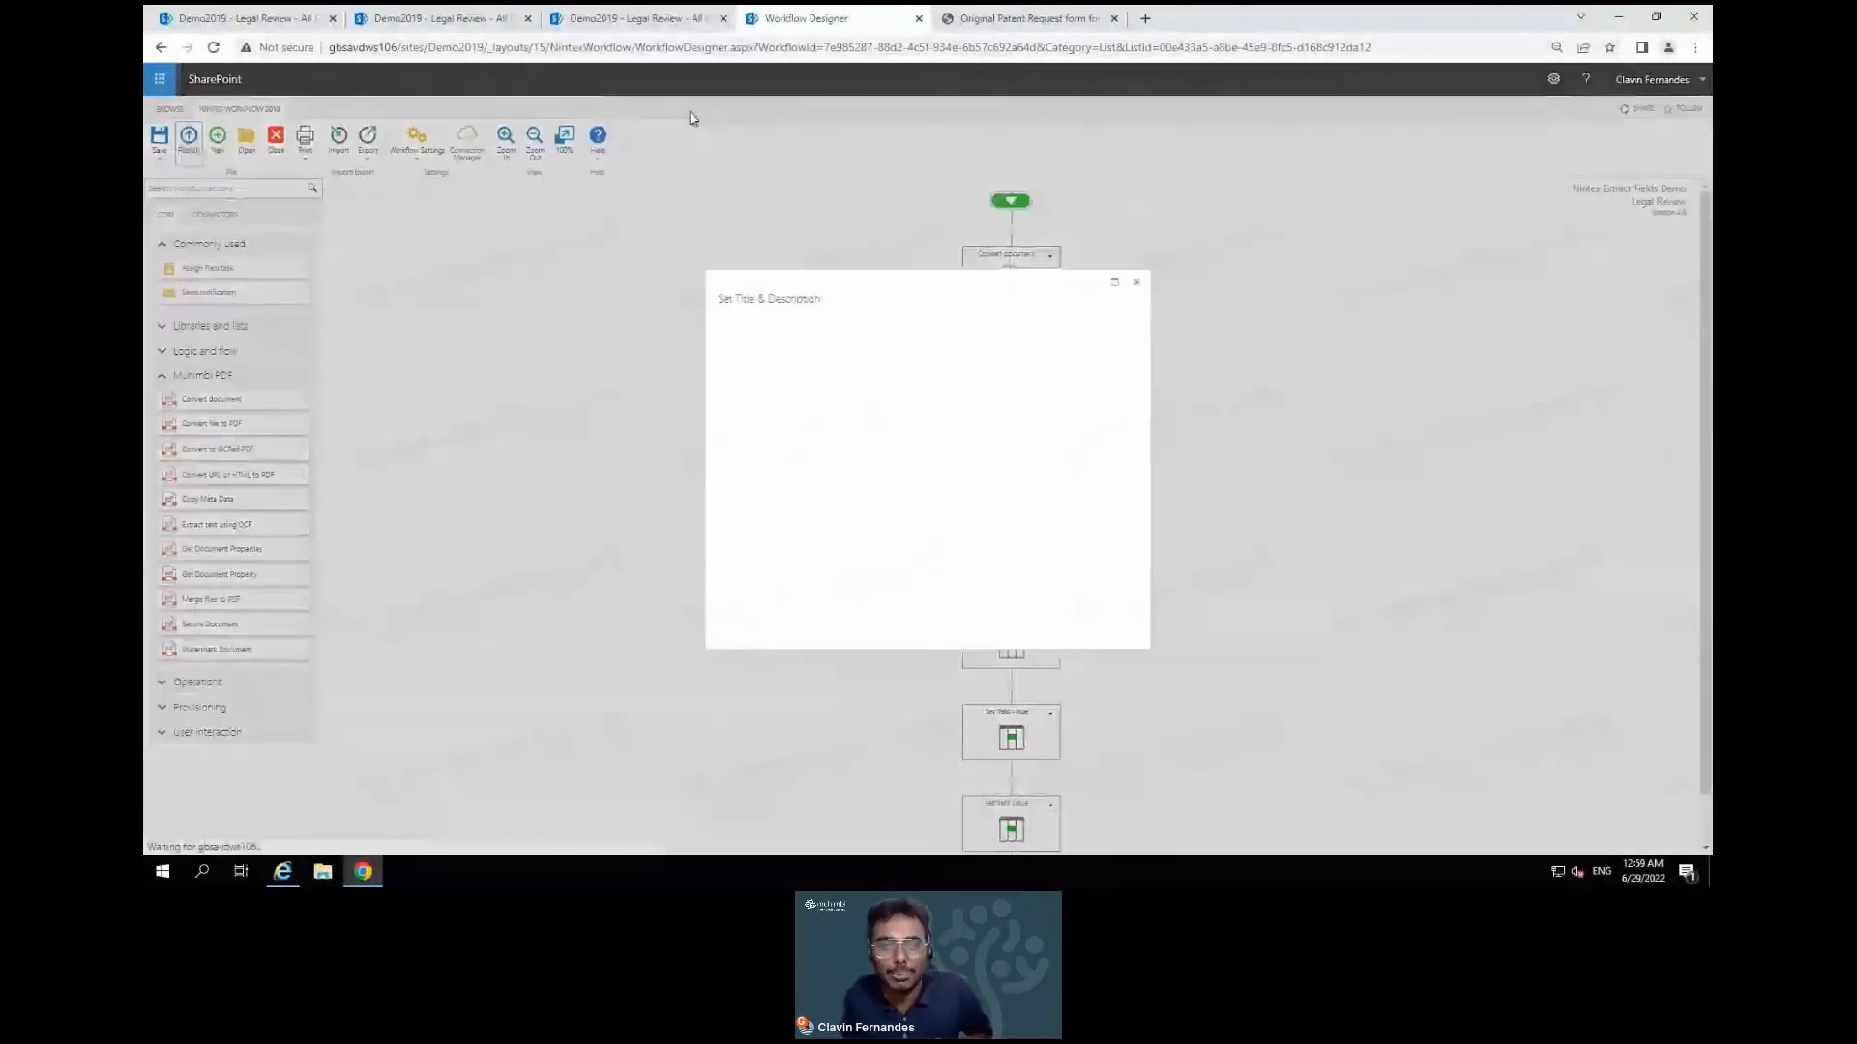
left_click(735, 358)
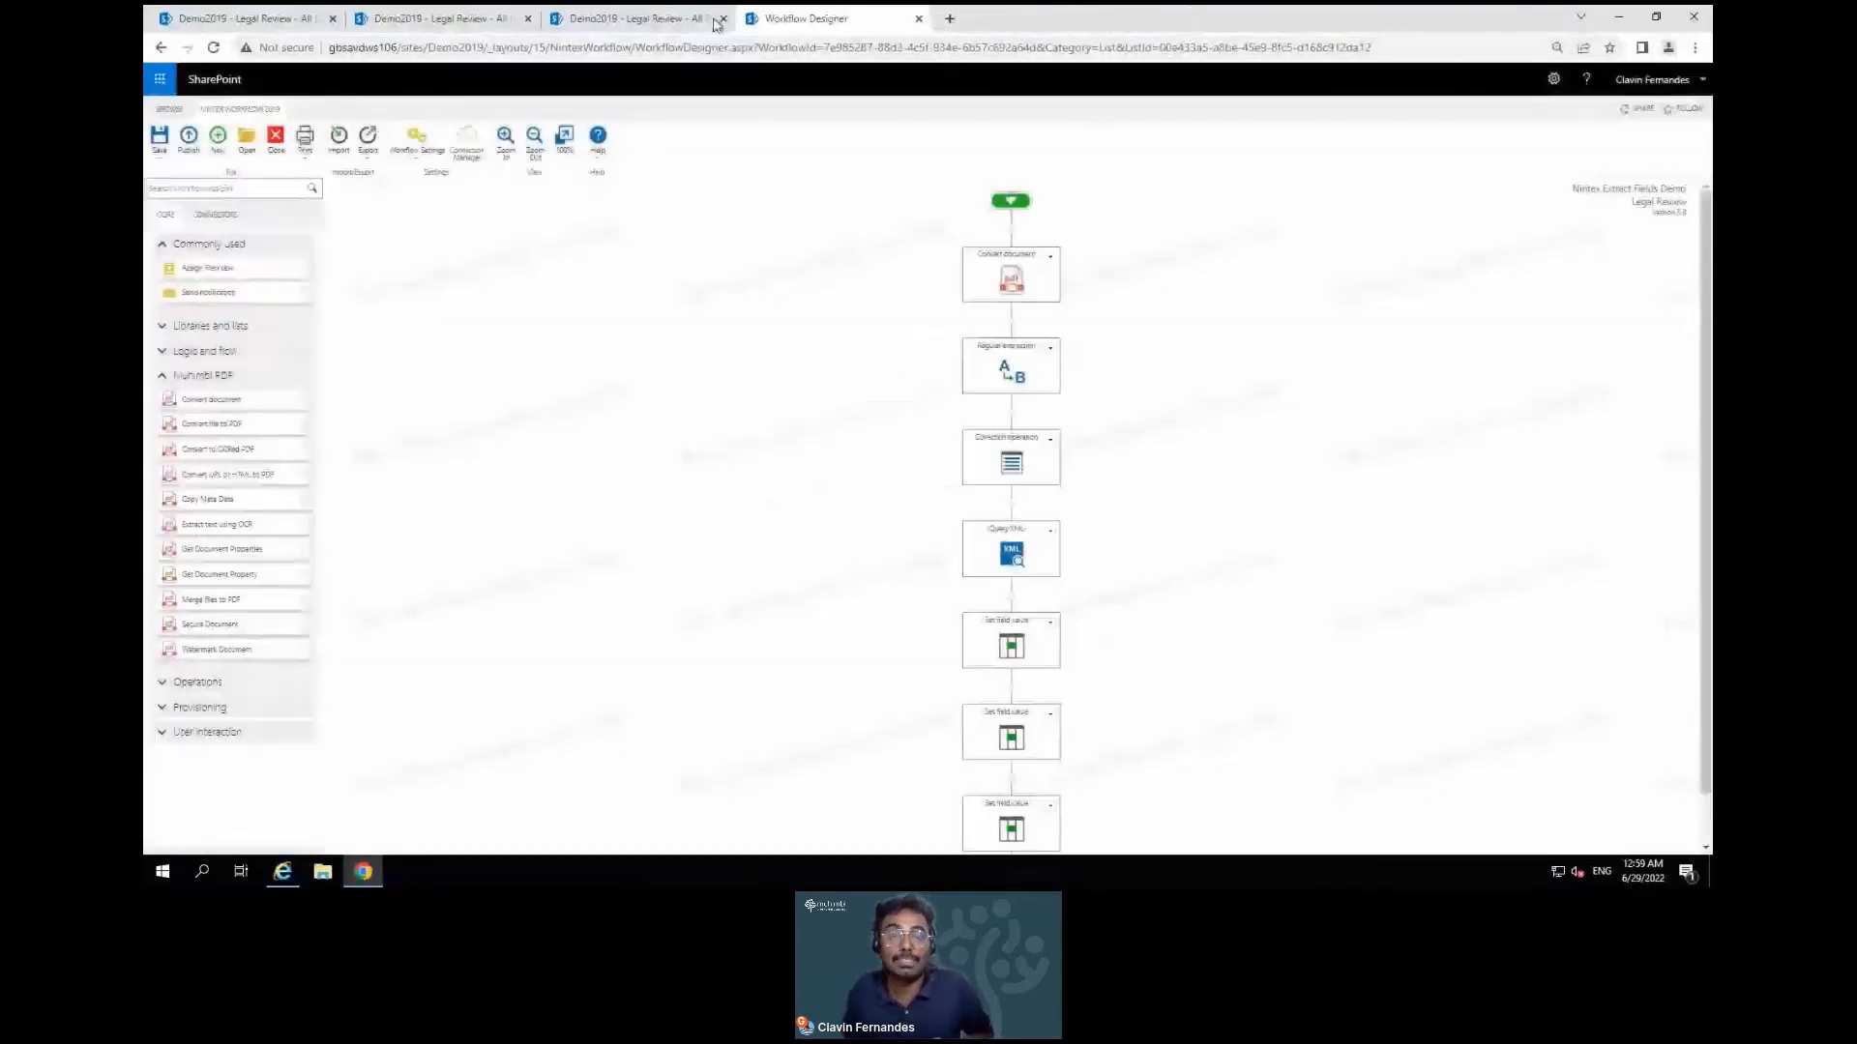
Close the duplicate tabs and open the patent request form in the Muhimbi PDF editor
left_click(725, 19)
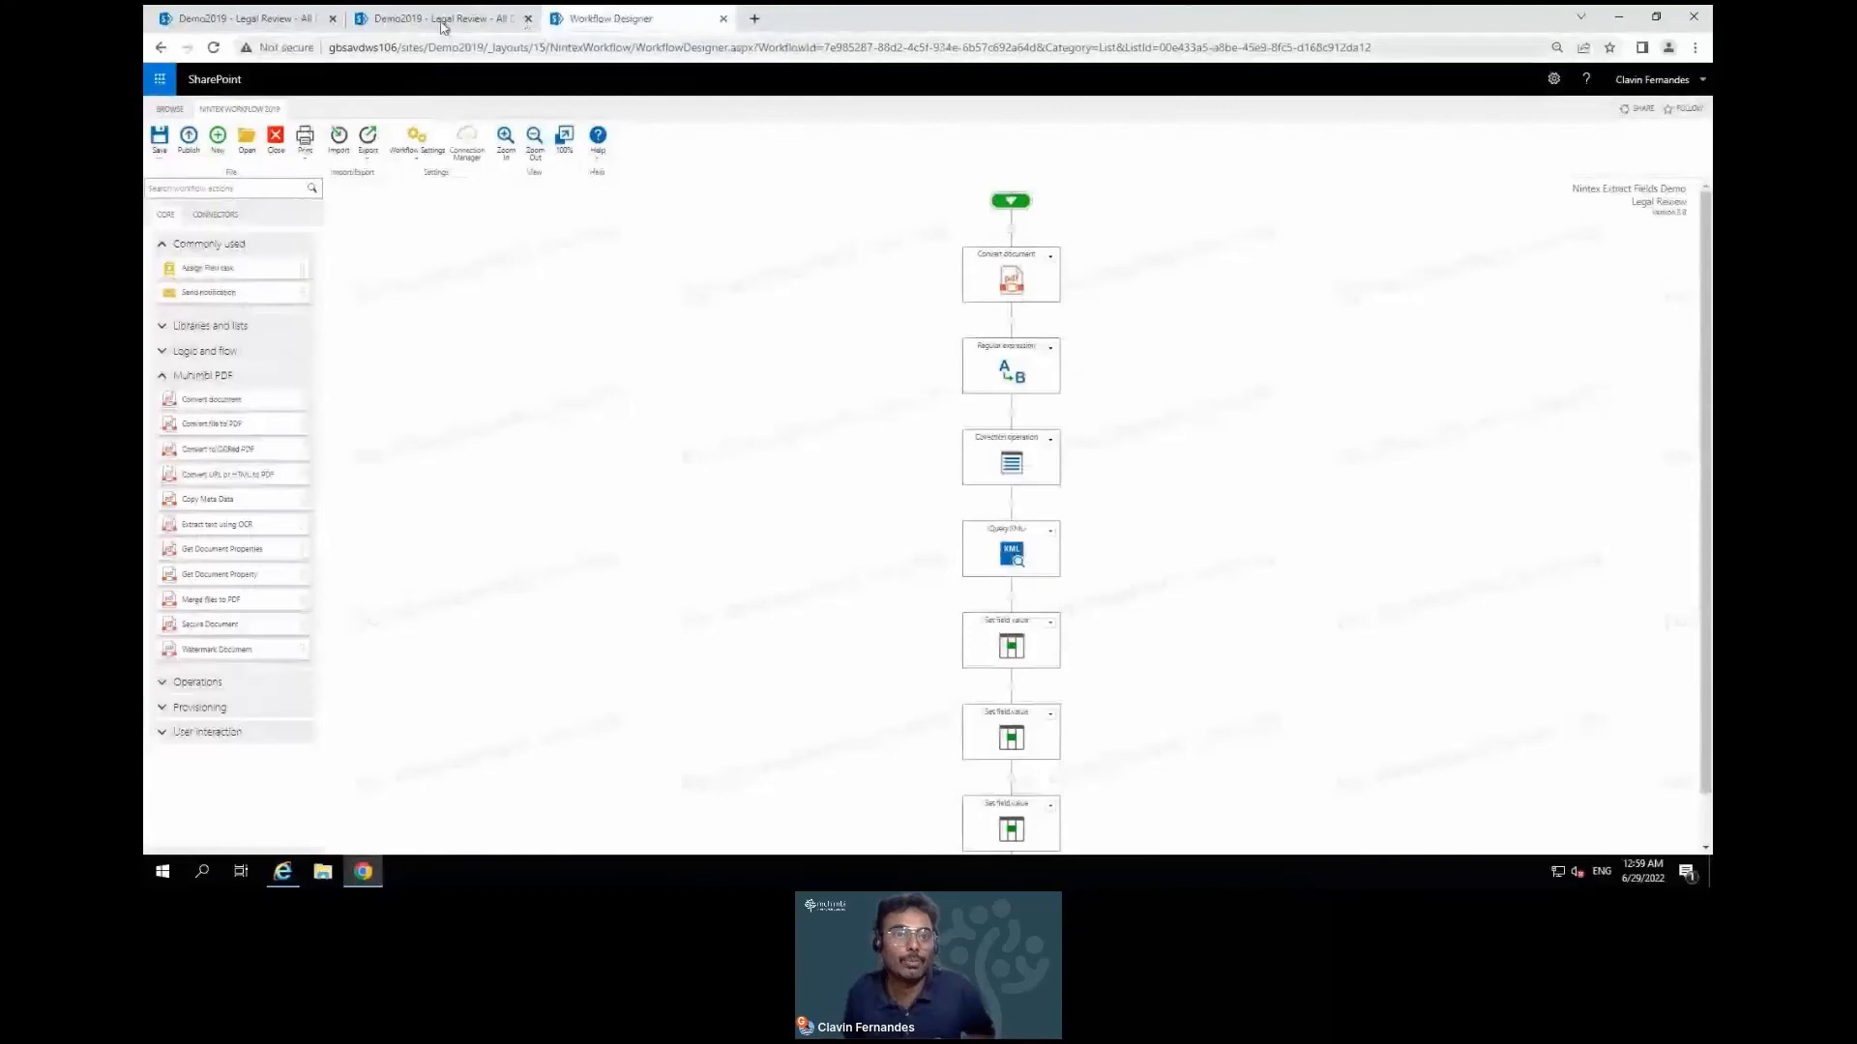
left_click(527, 19)
left_click(295, 19)
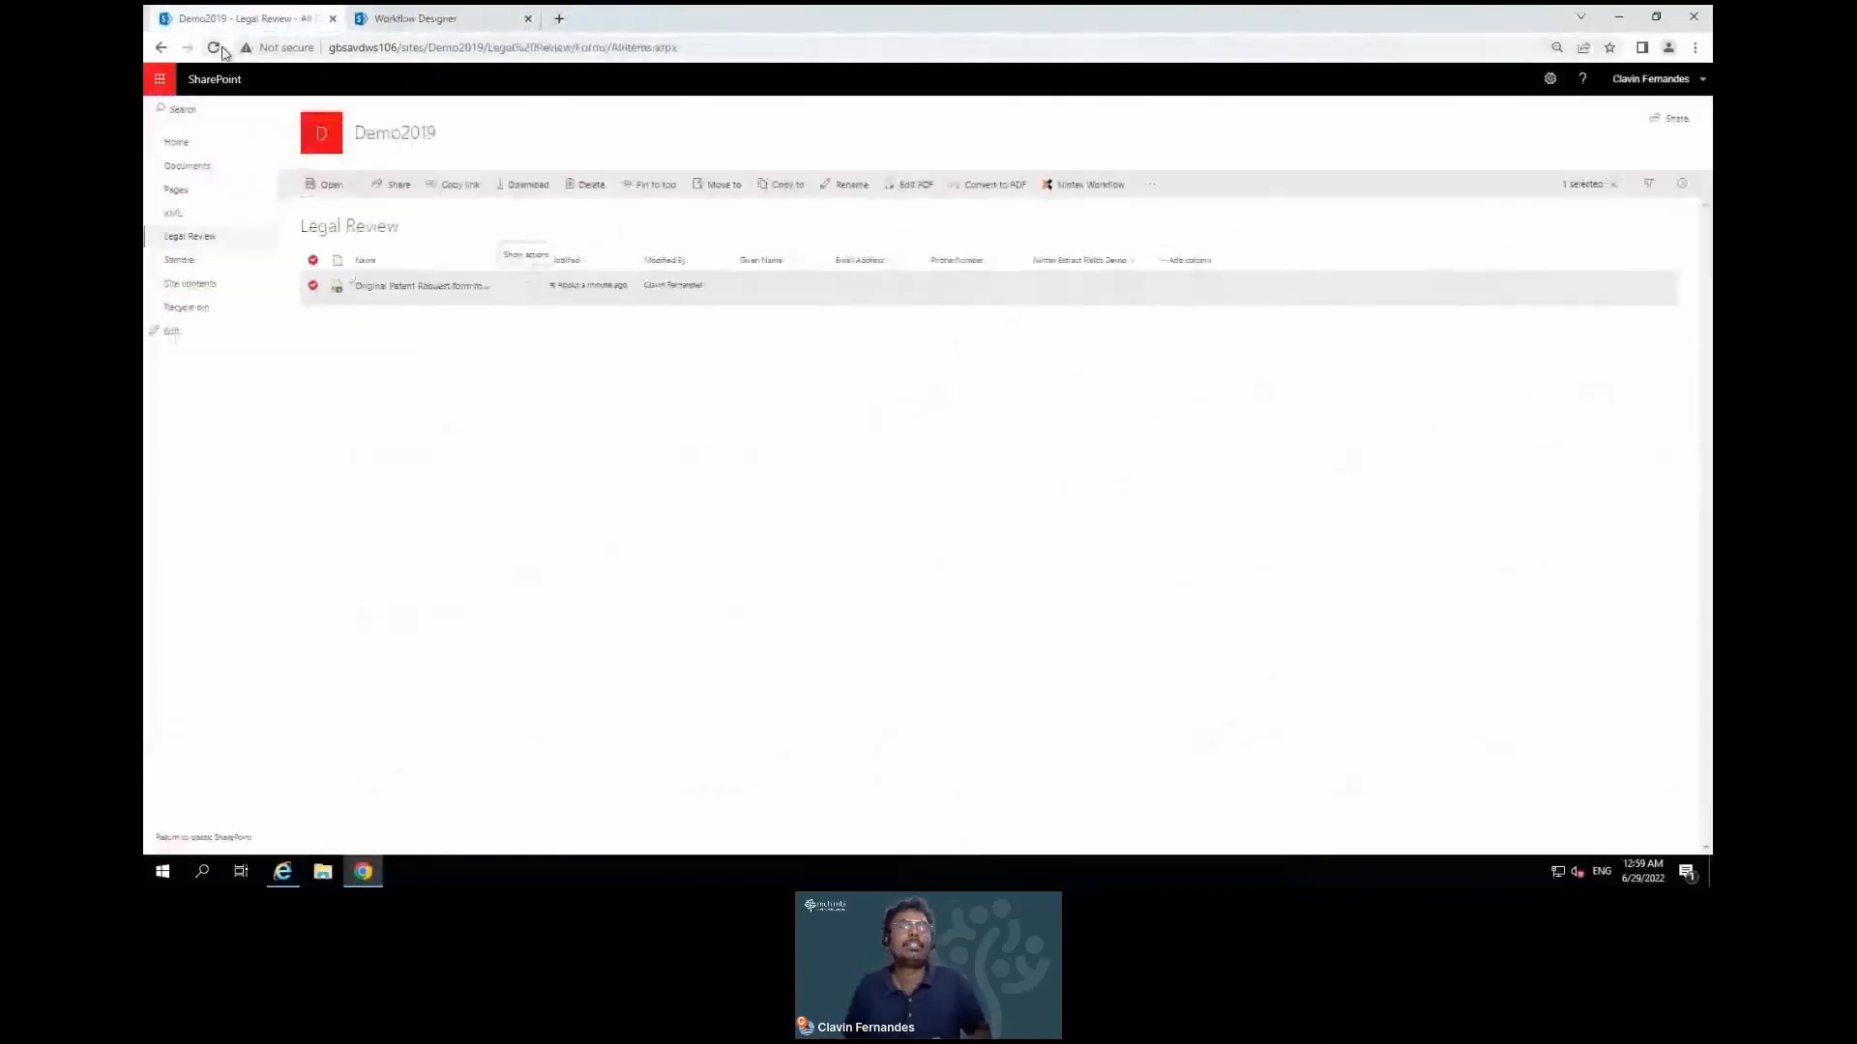
left_click(917, 191)
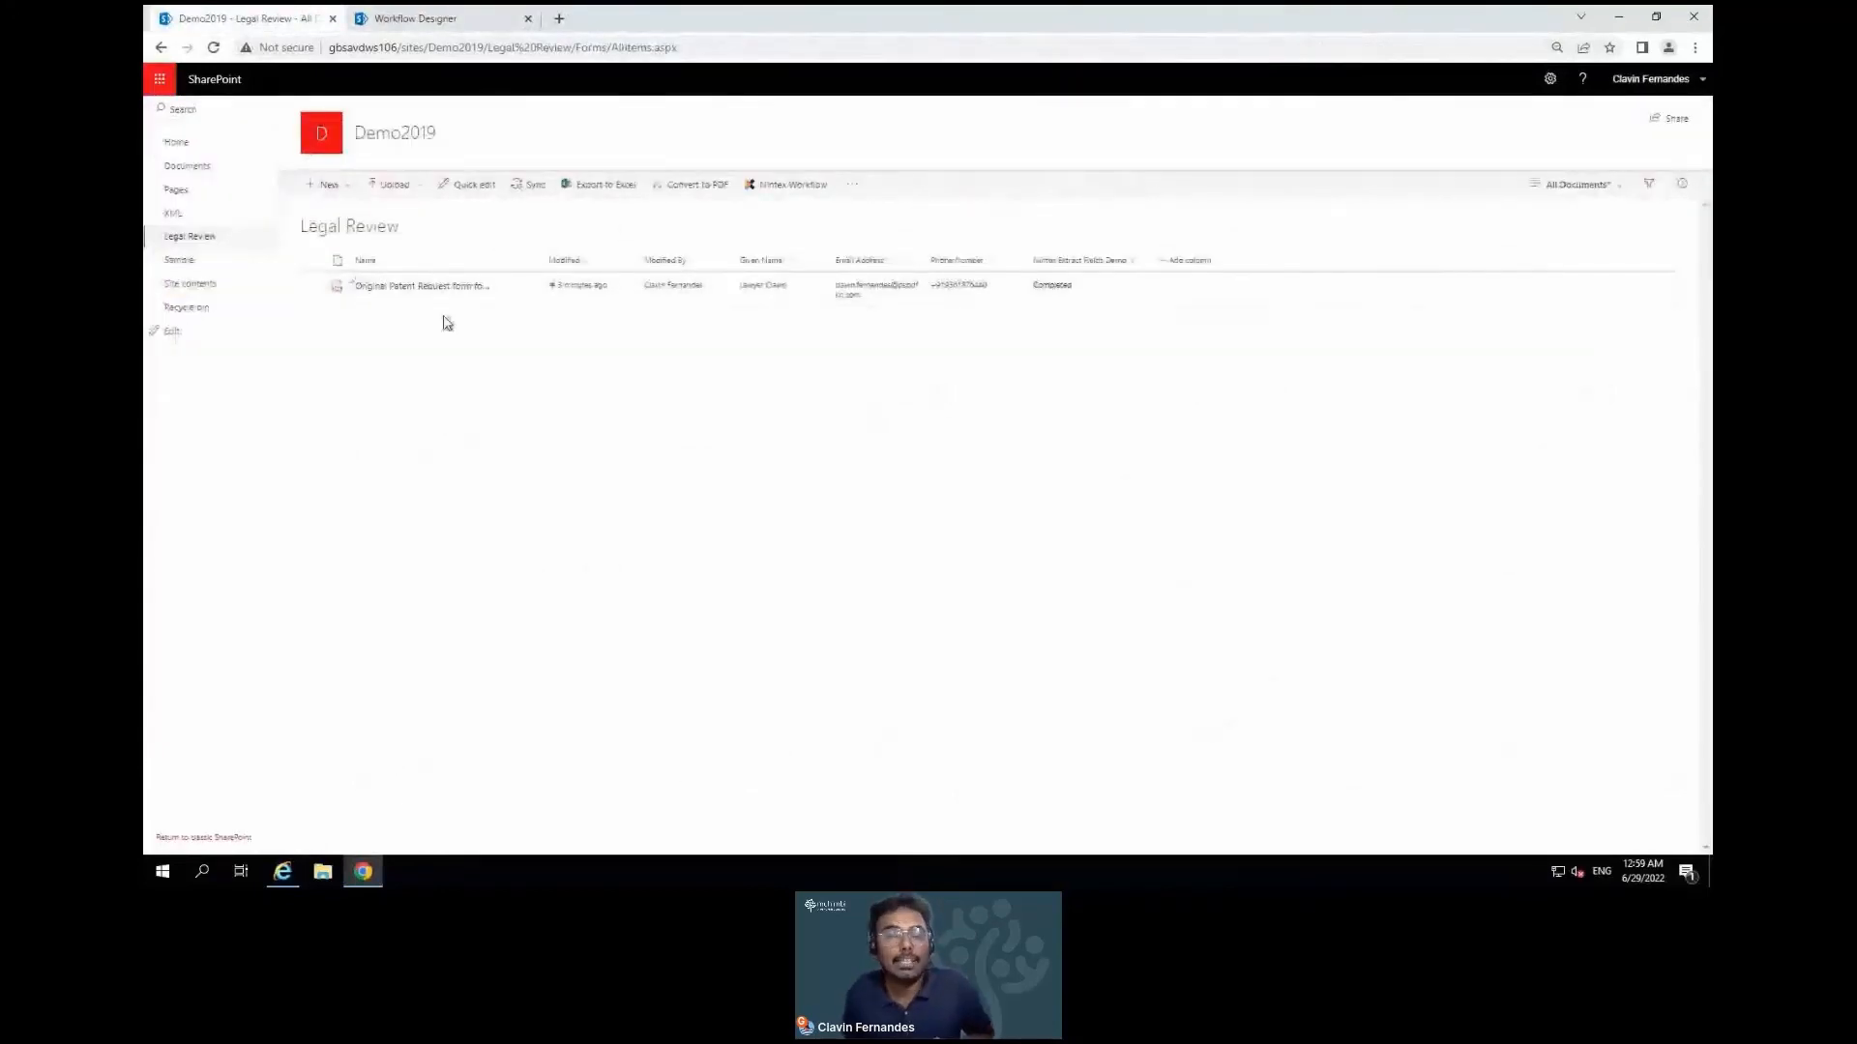
left_click(309, 292)
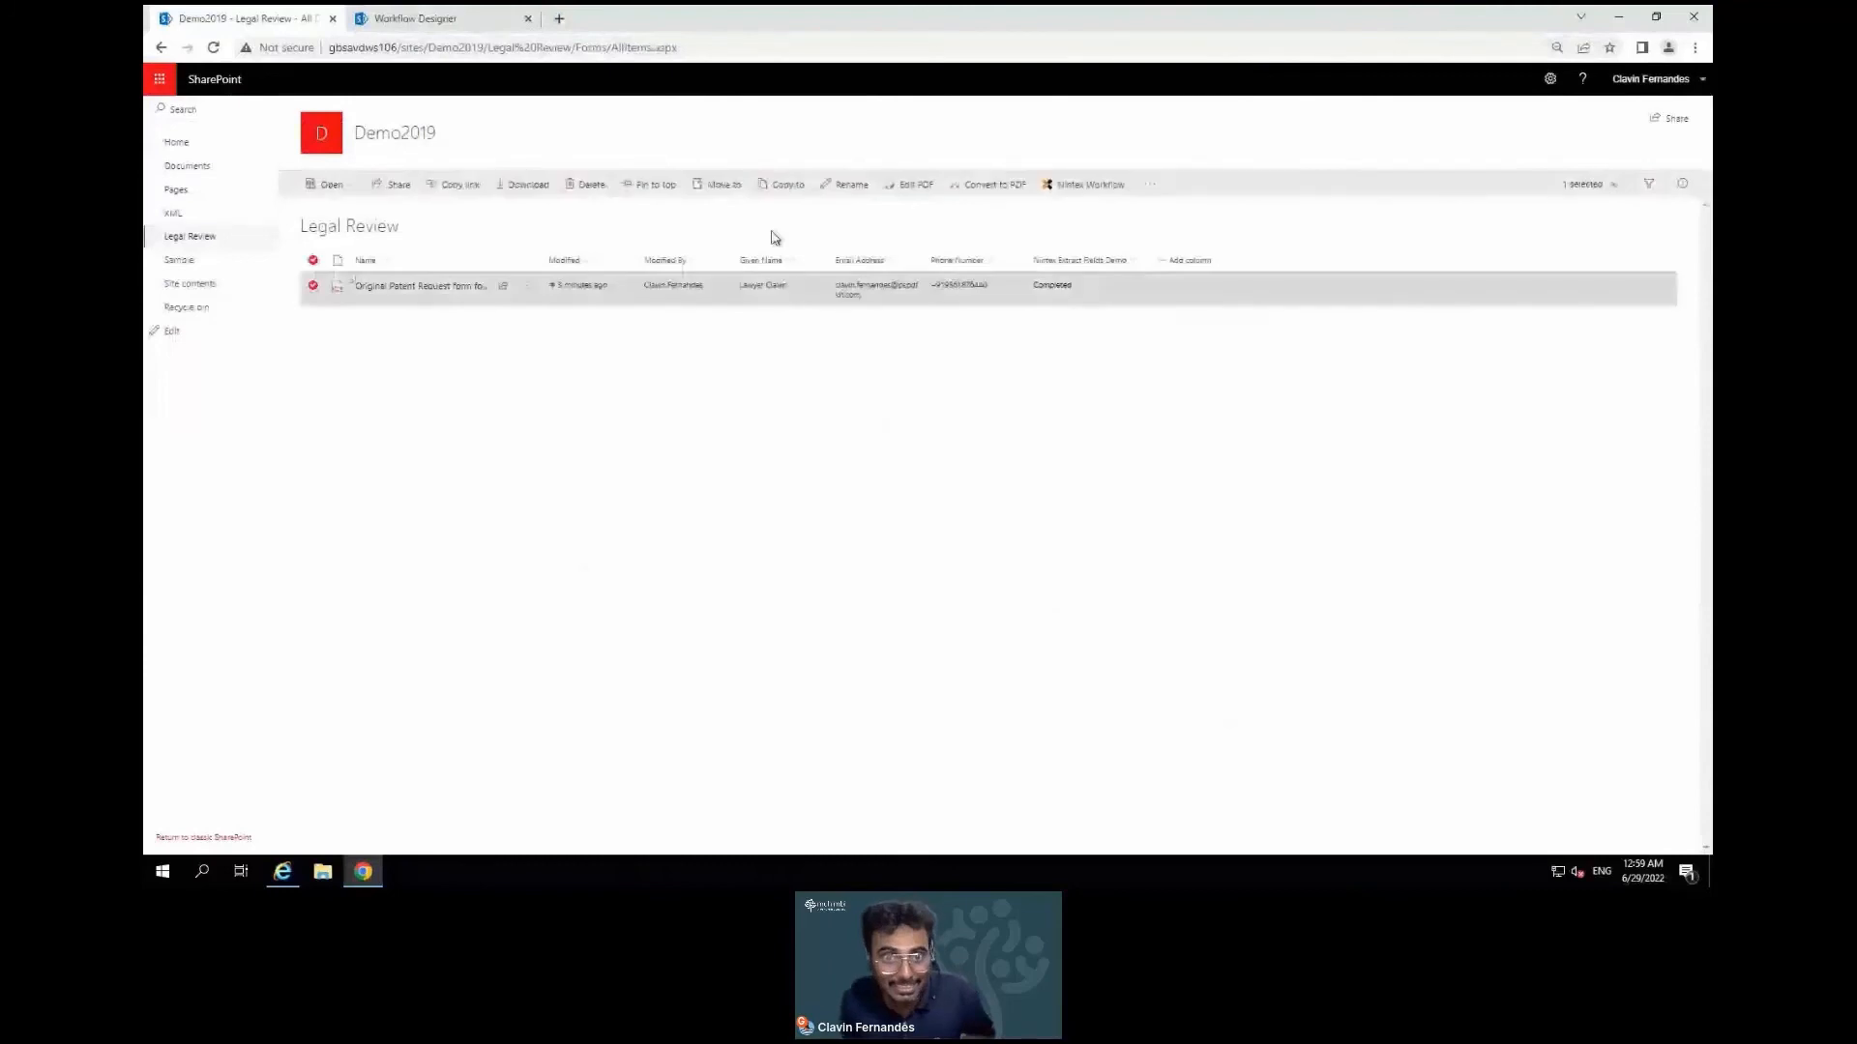
left_click(904, 186)
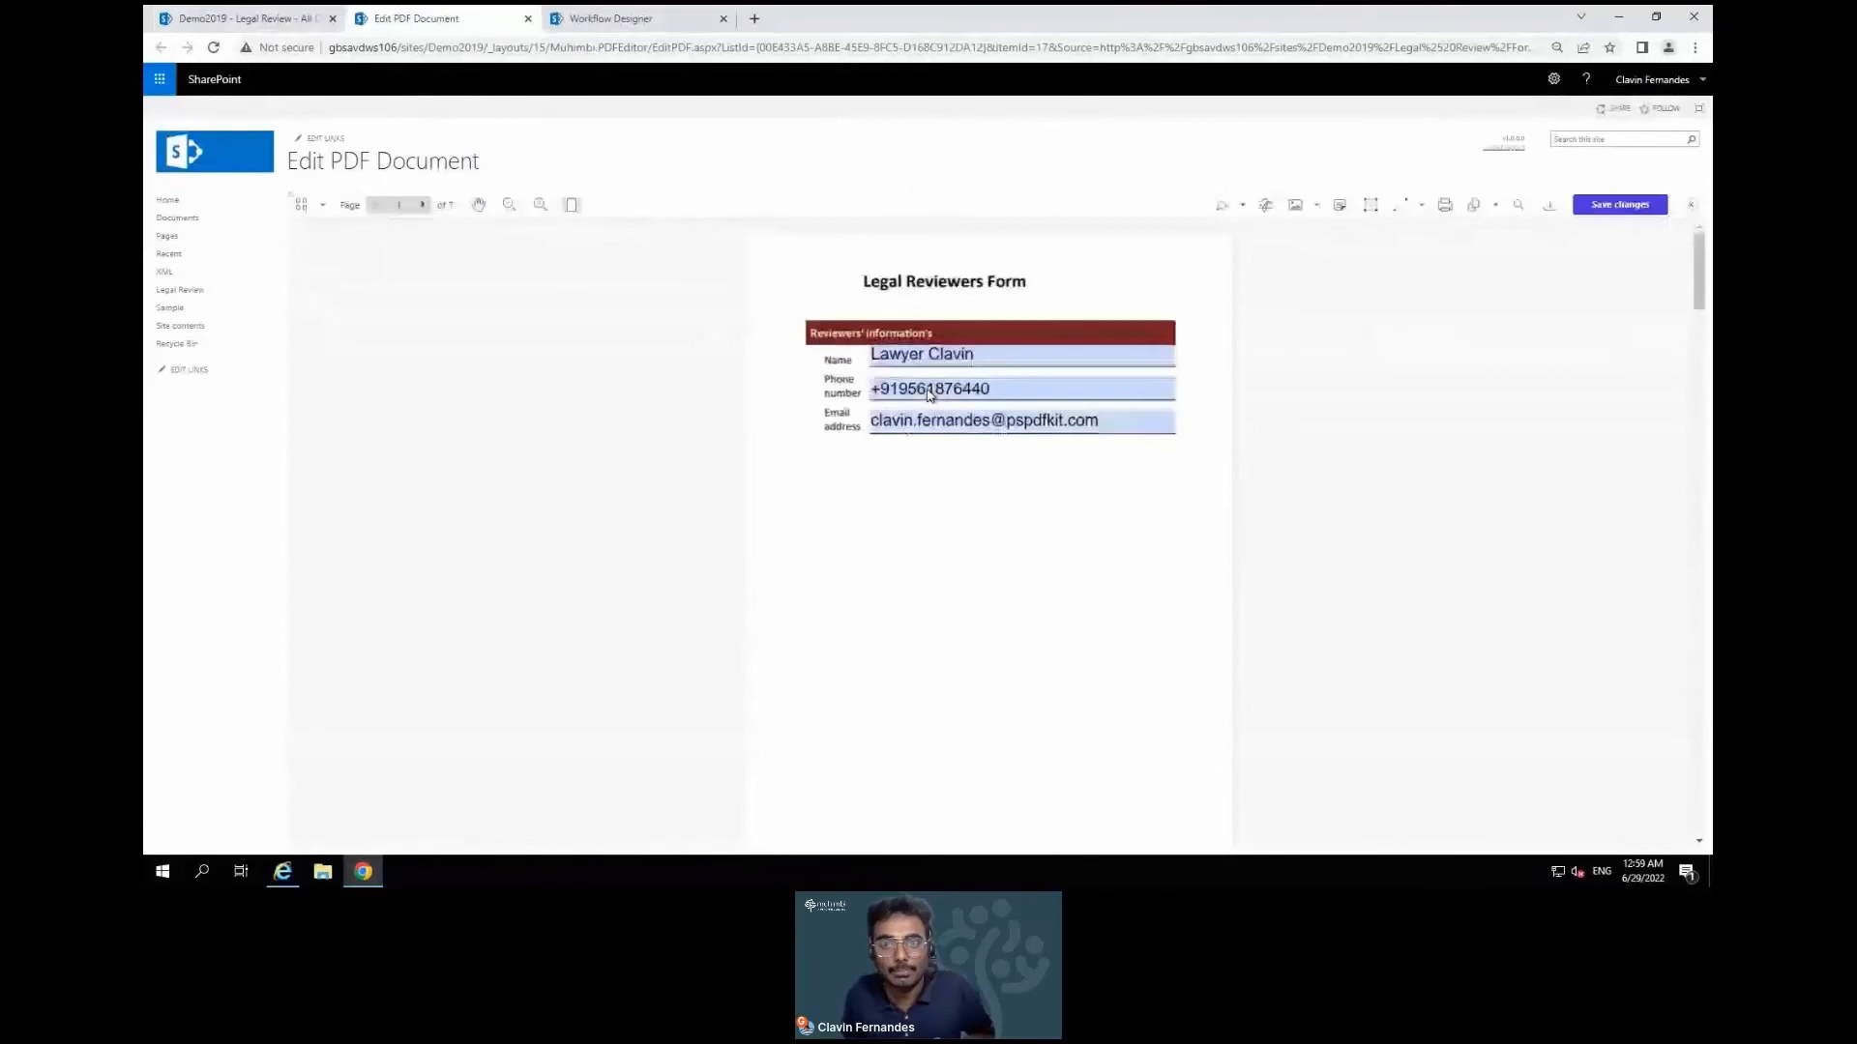
Correct the reviewer's name in the Name field by adding the surname and removing an extra word
double_click(949, 355)
left_click(1020, 360)
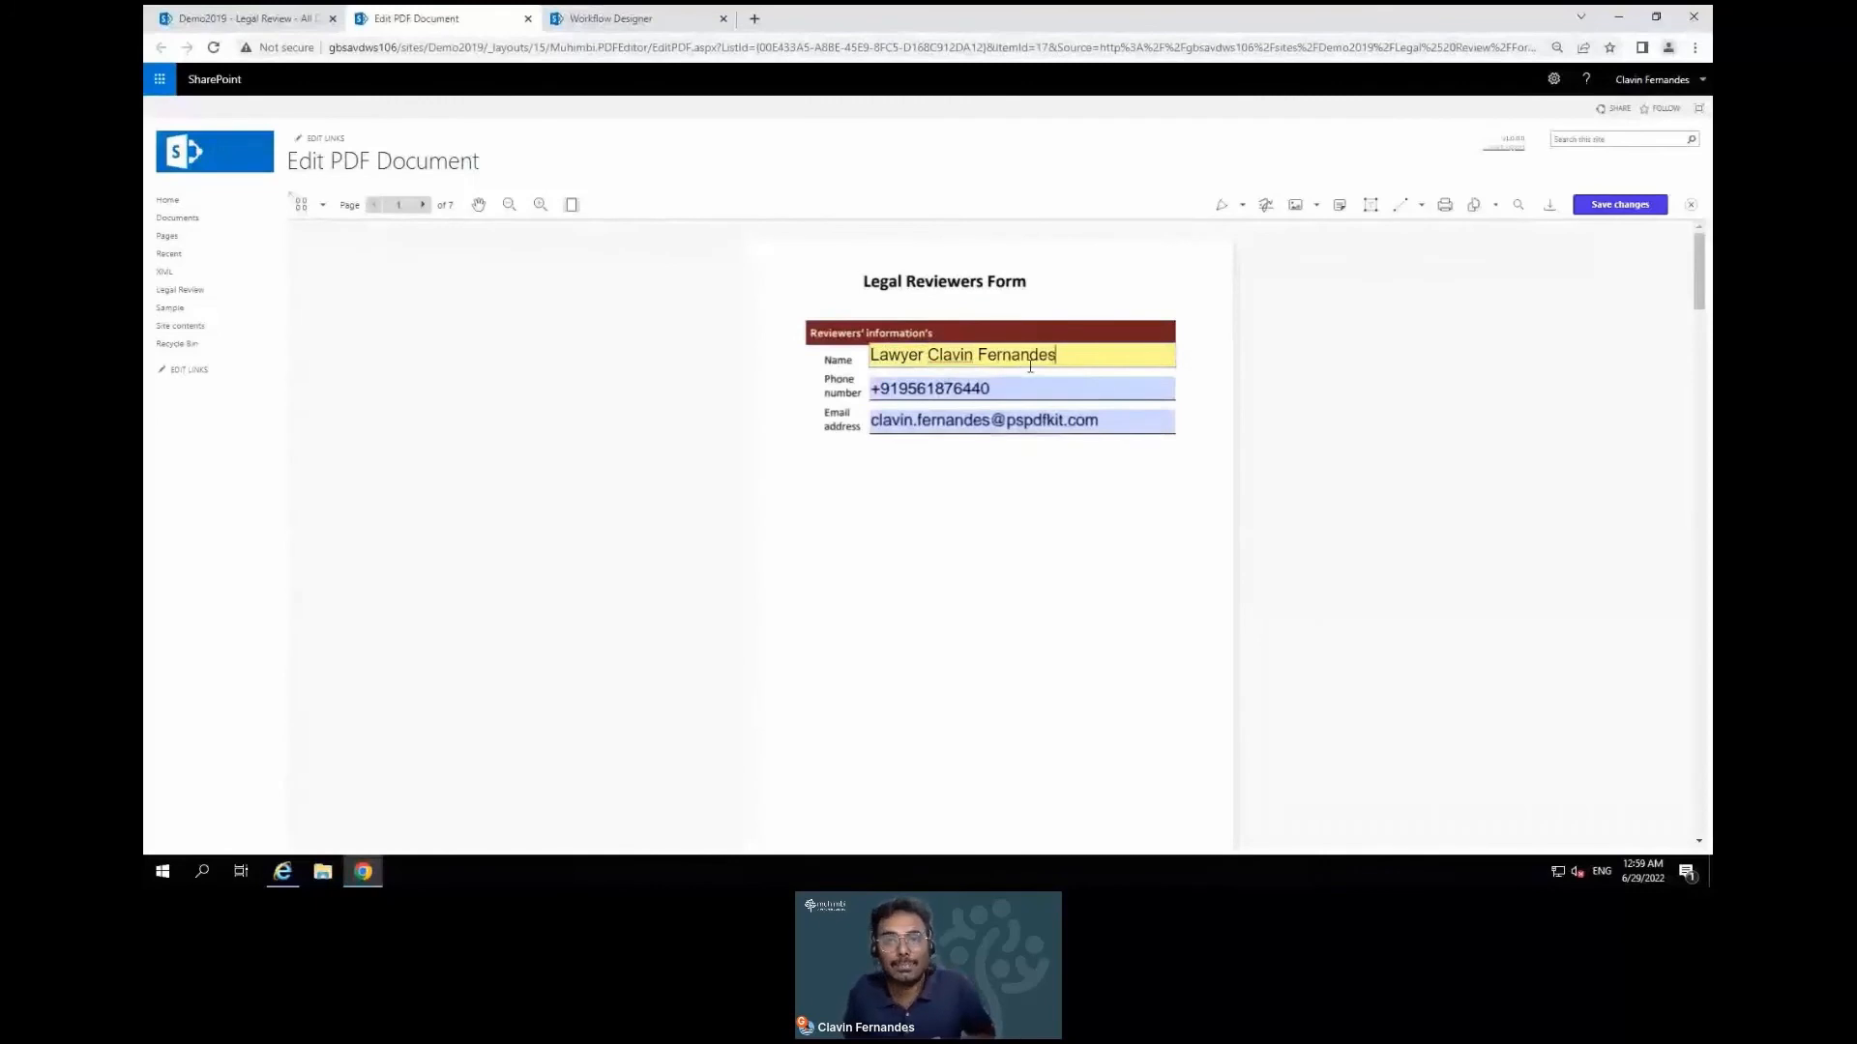
double_click(962, 356)
key("BackSpace")
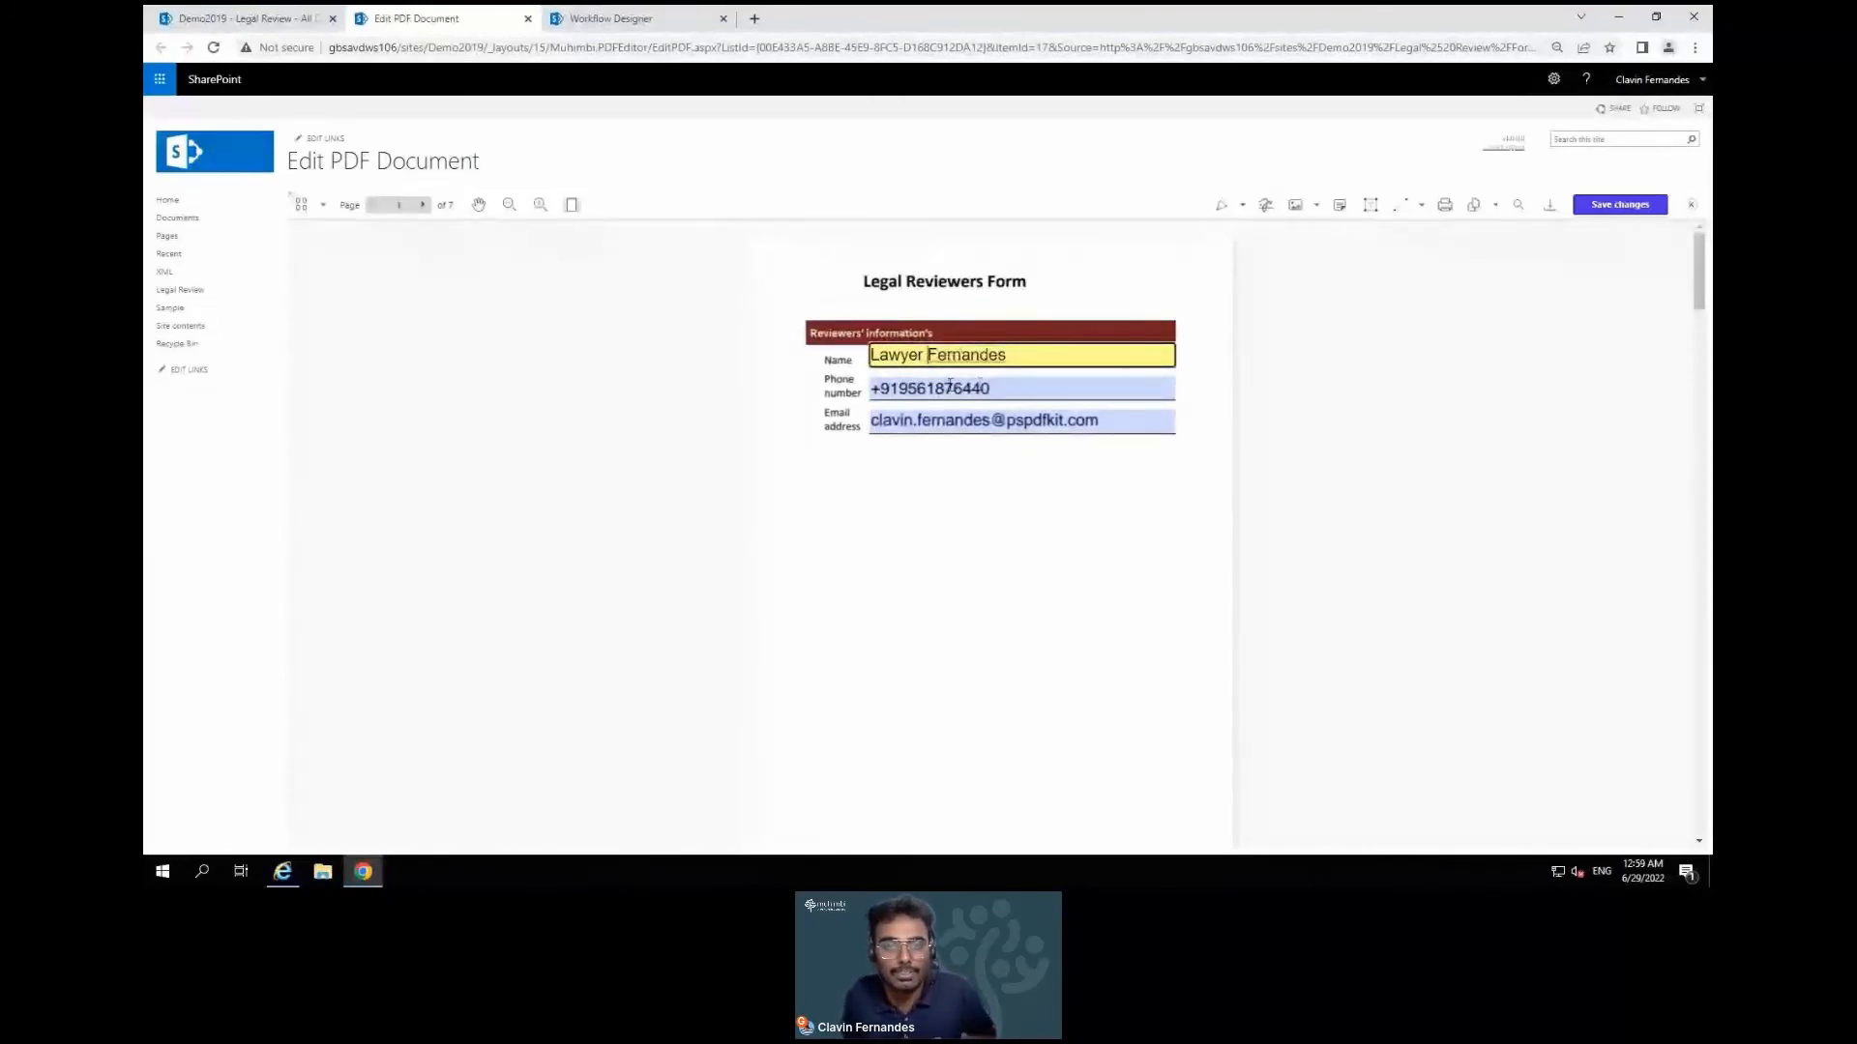
Re-enter the phone number and change the domain of the reviewer's e-mail address
double_click(1016, 391)
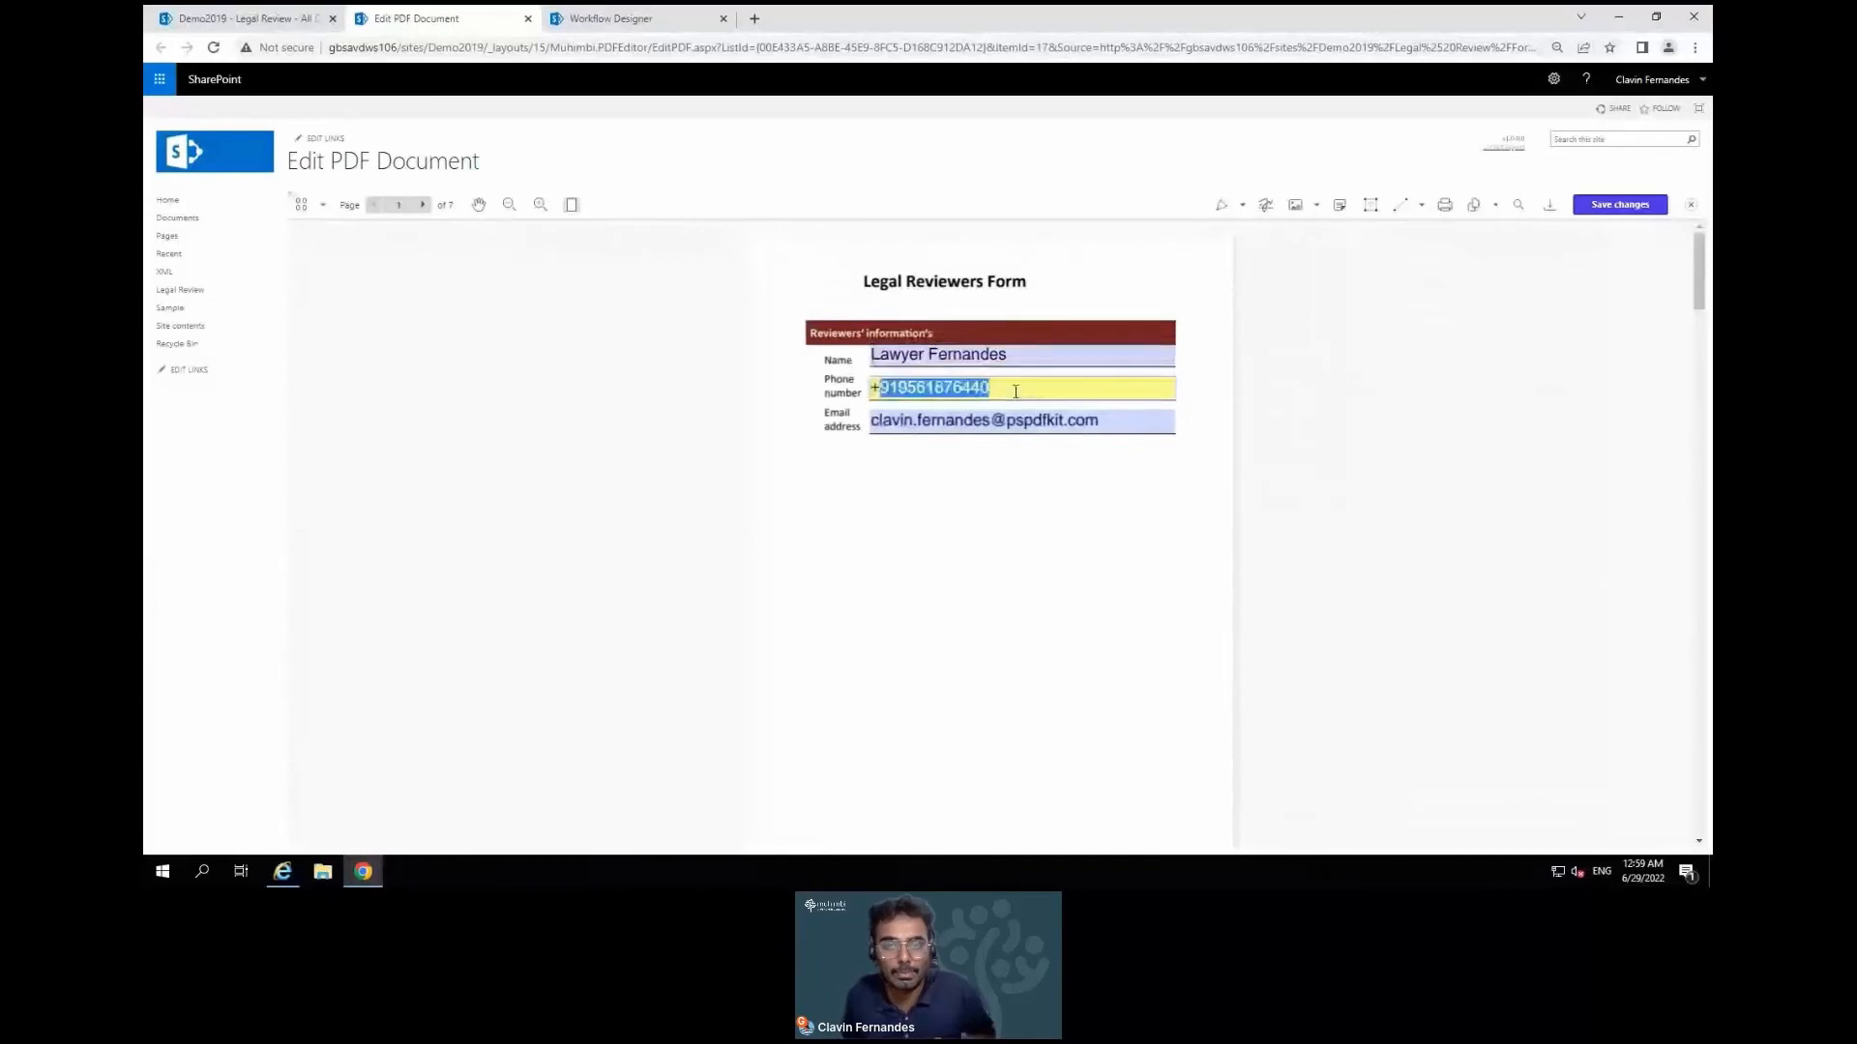
key("BackSpace")
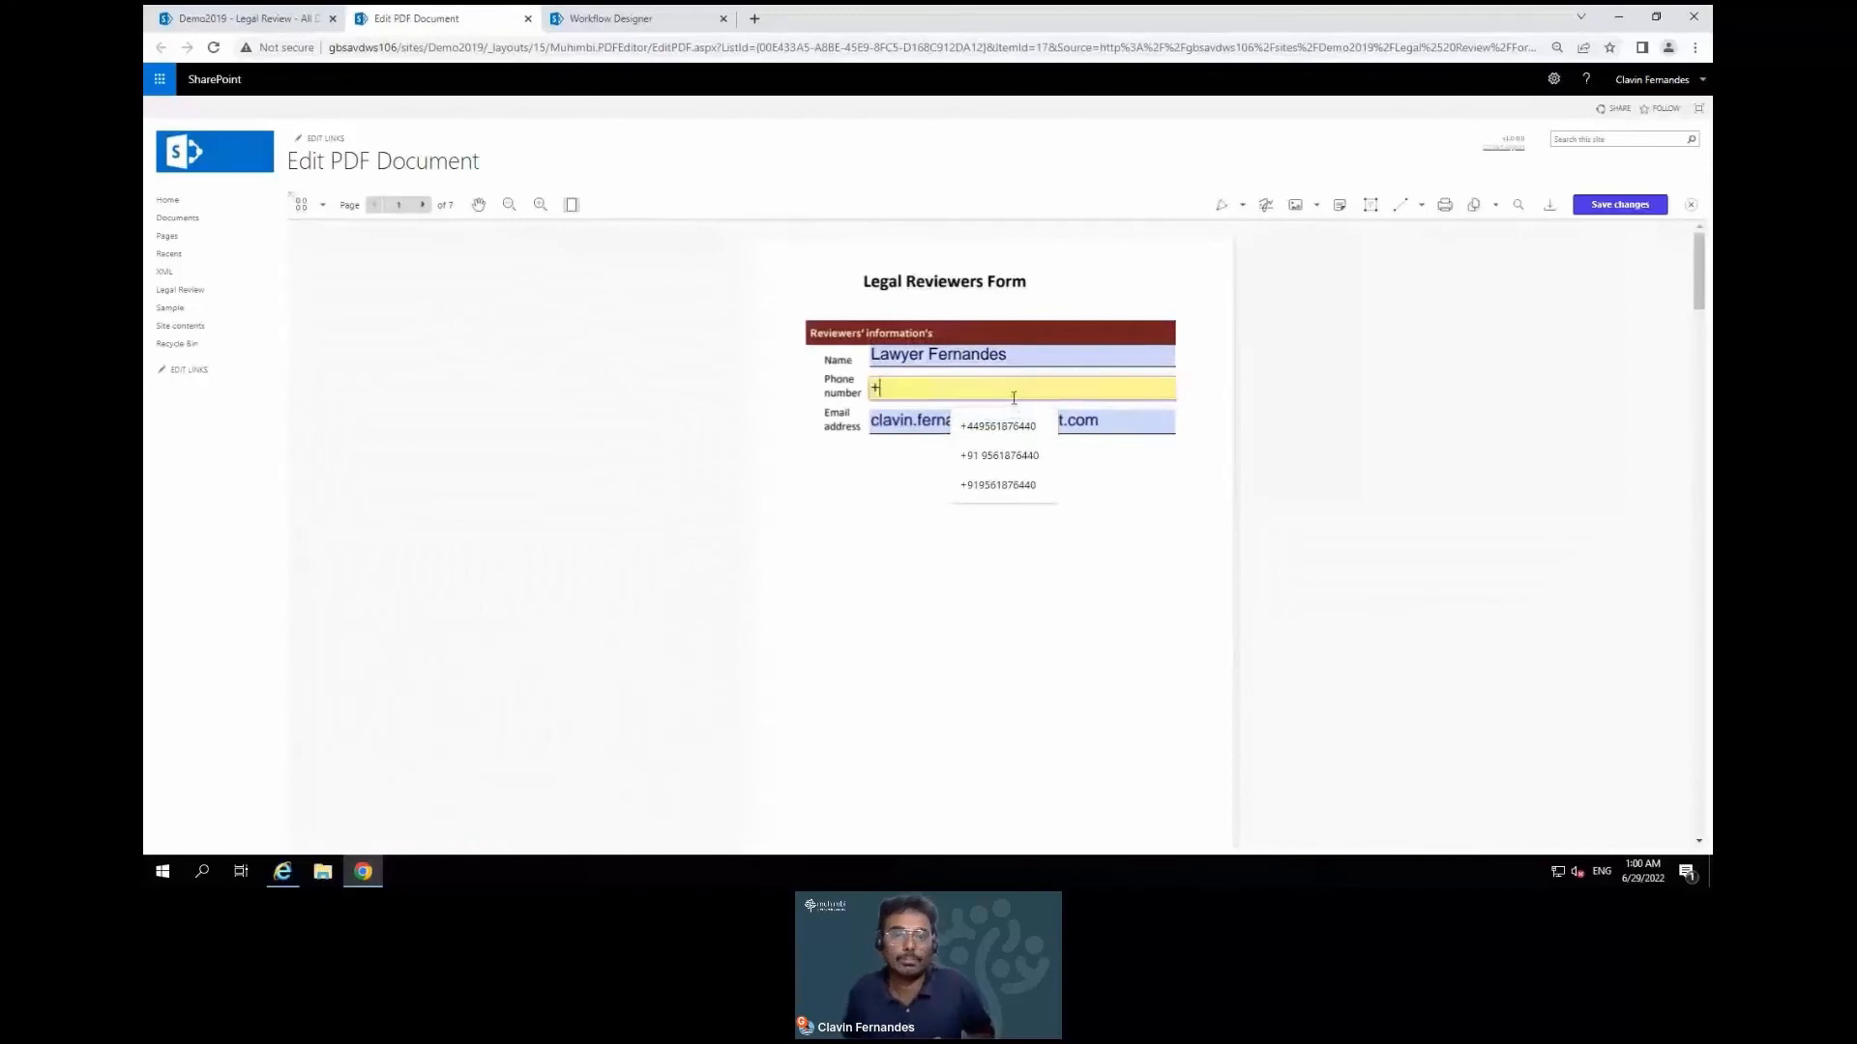
left_click(1012, 487)
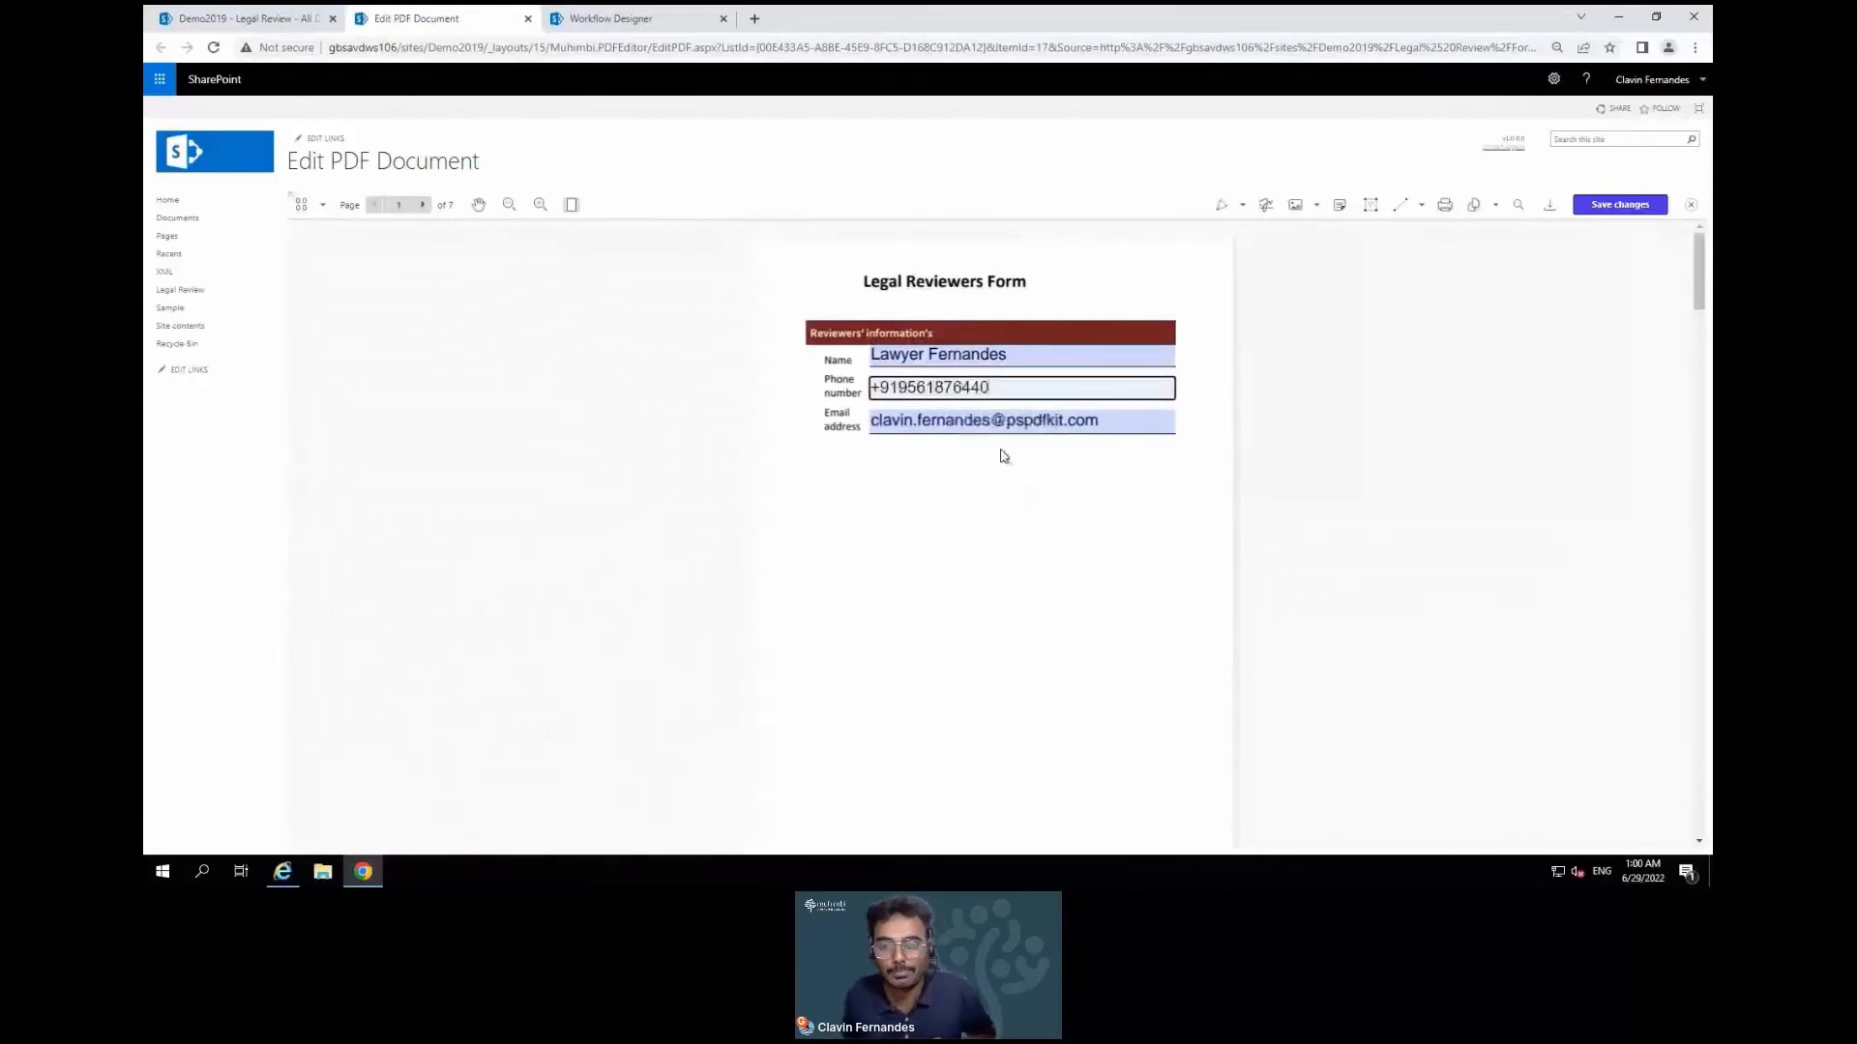
double_click(1038, 421)
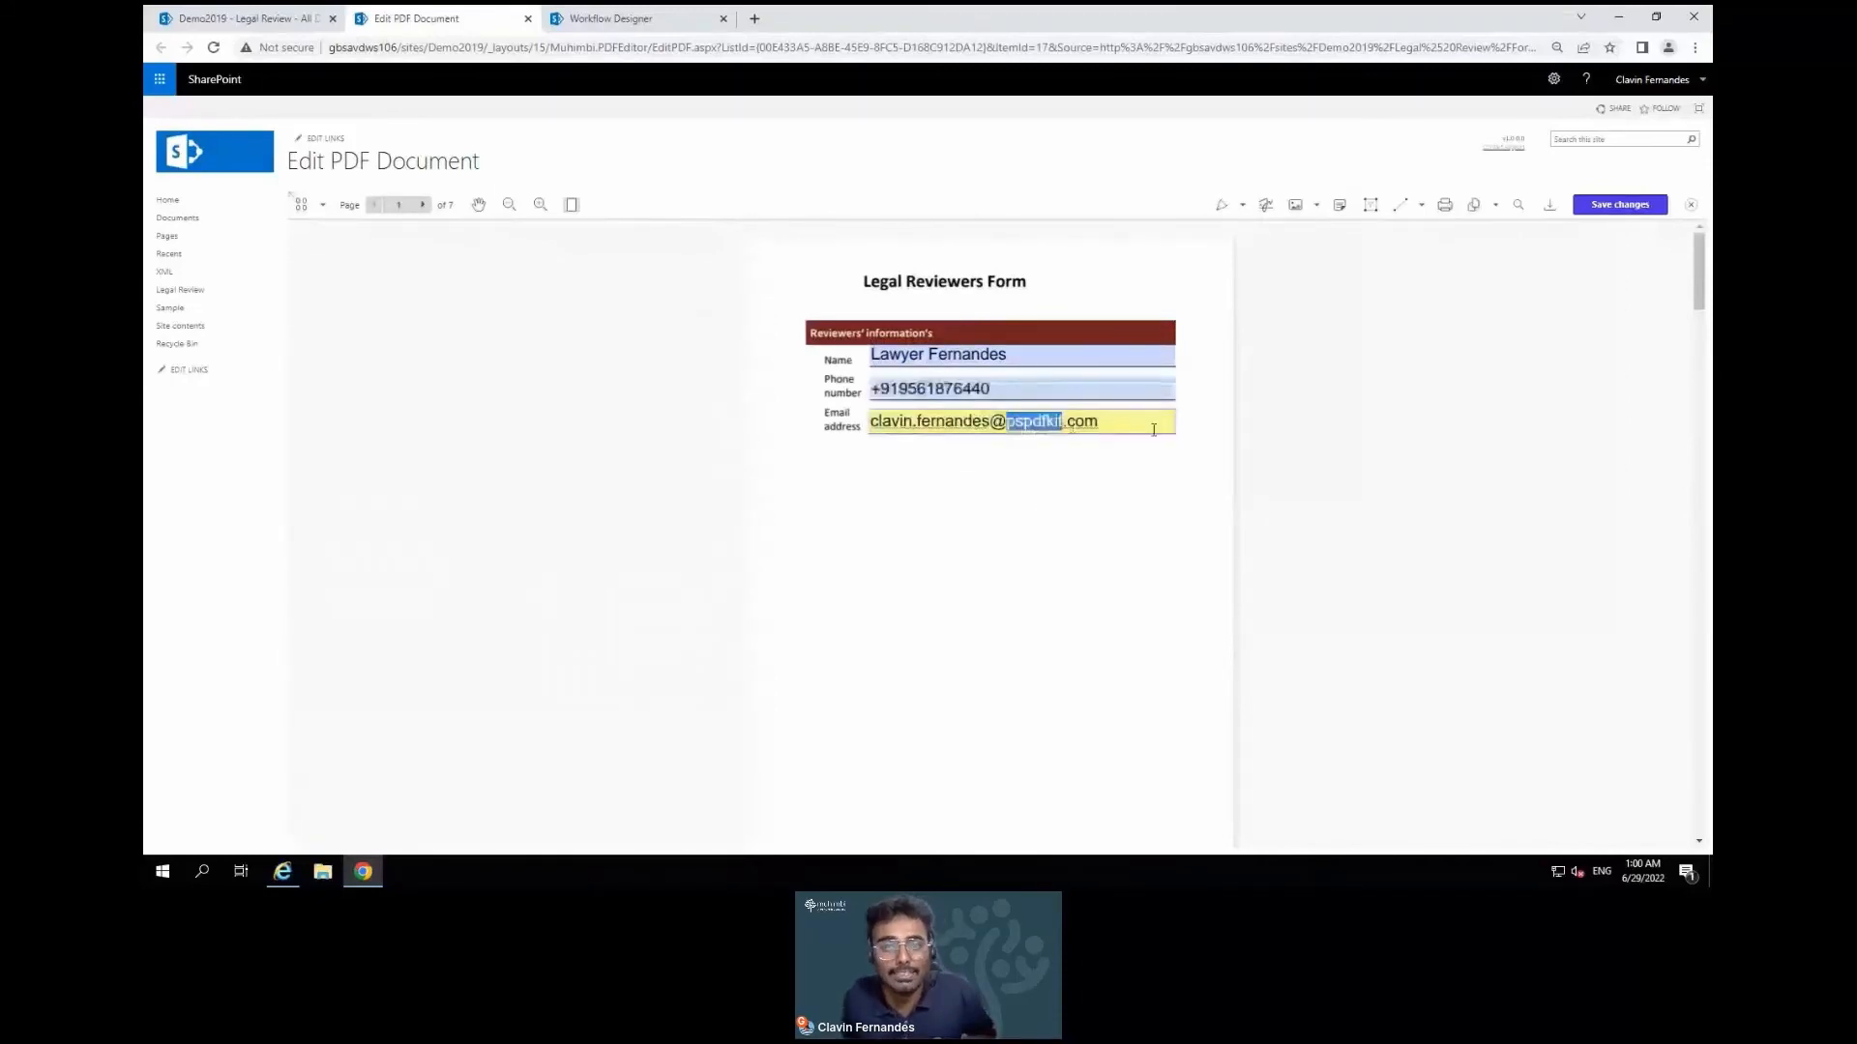
type("muhimbi")
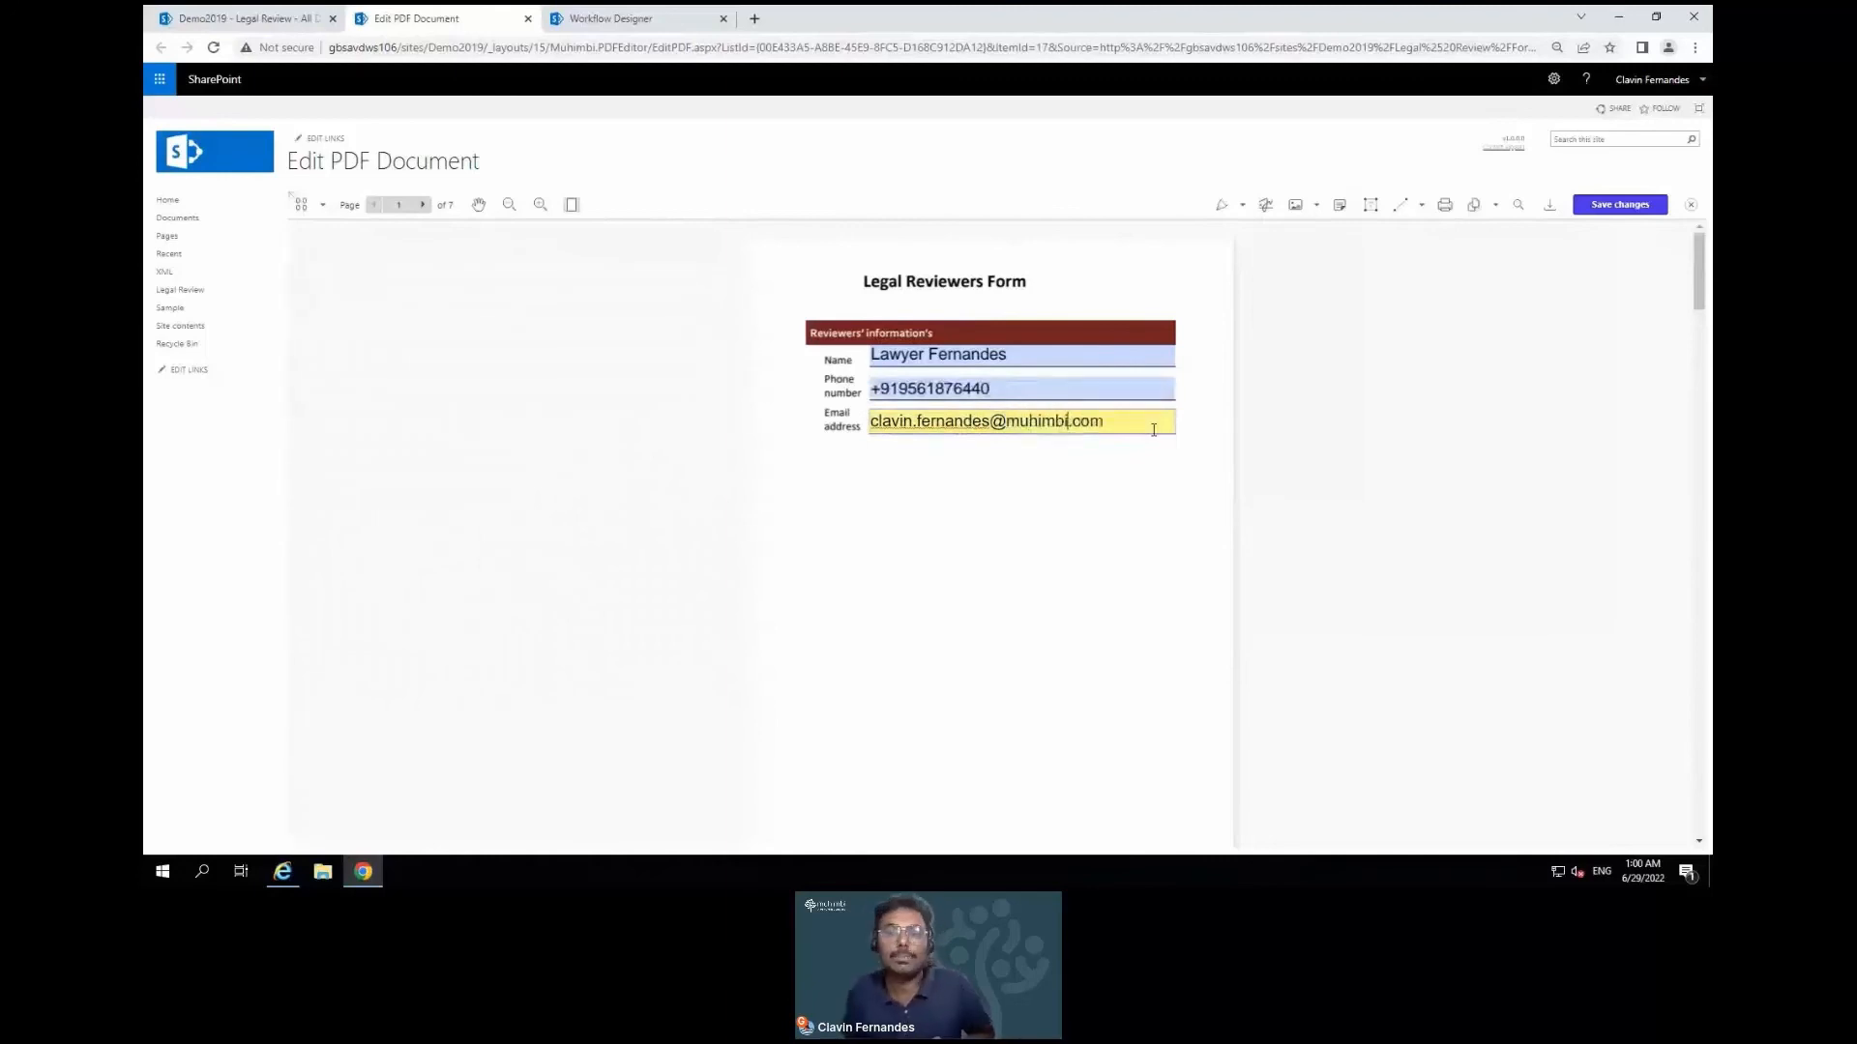
left_click(1598, 206)
Save the form edits, close the PDF editor, and refresh Legal Review to see updated columns
left_click(1601, 206)
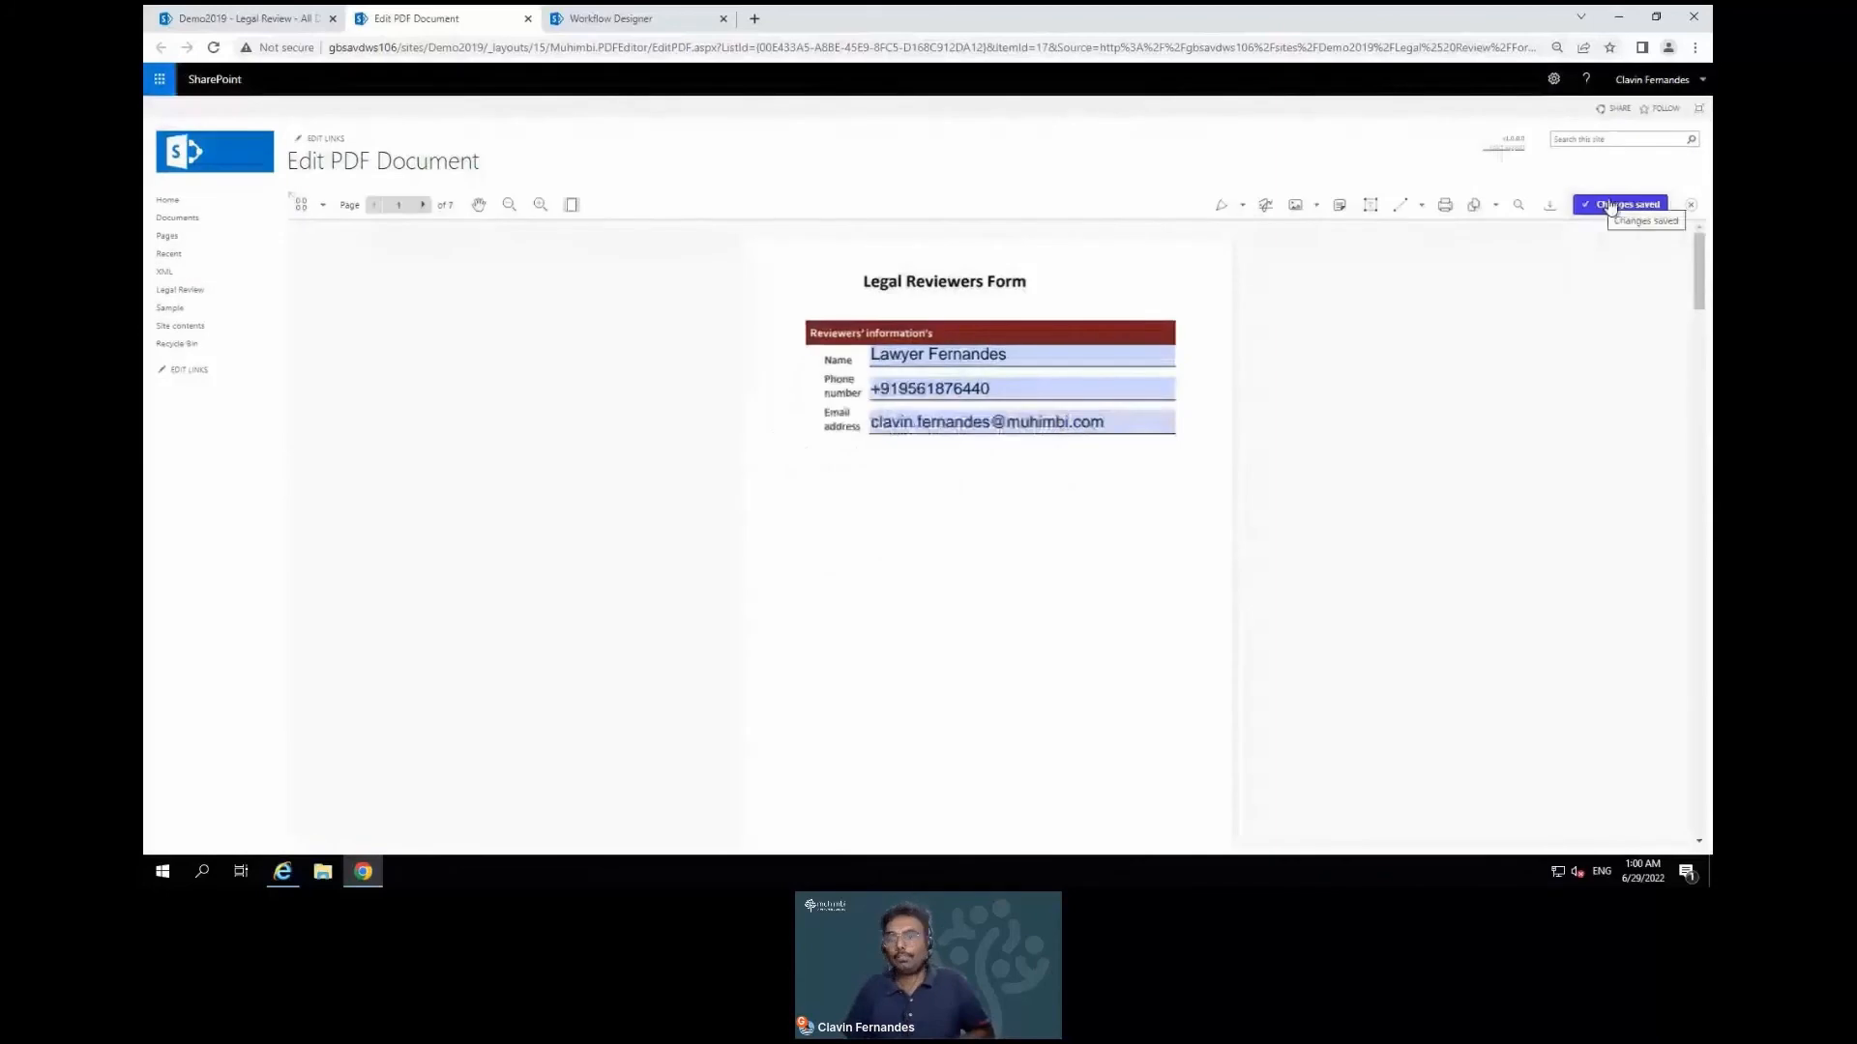
left_click(1691, 205)
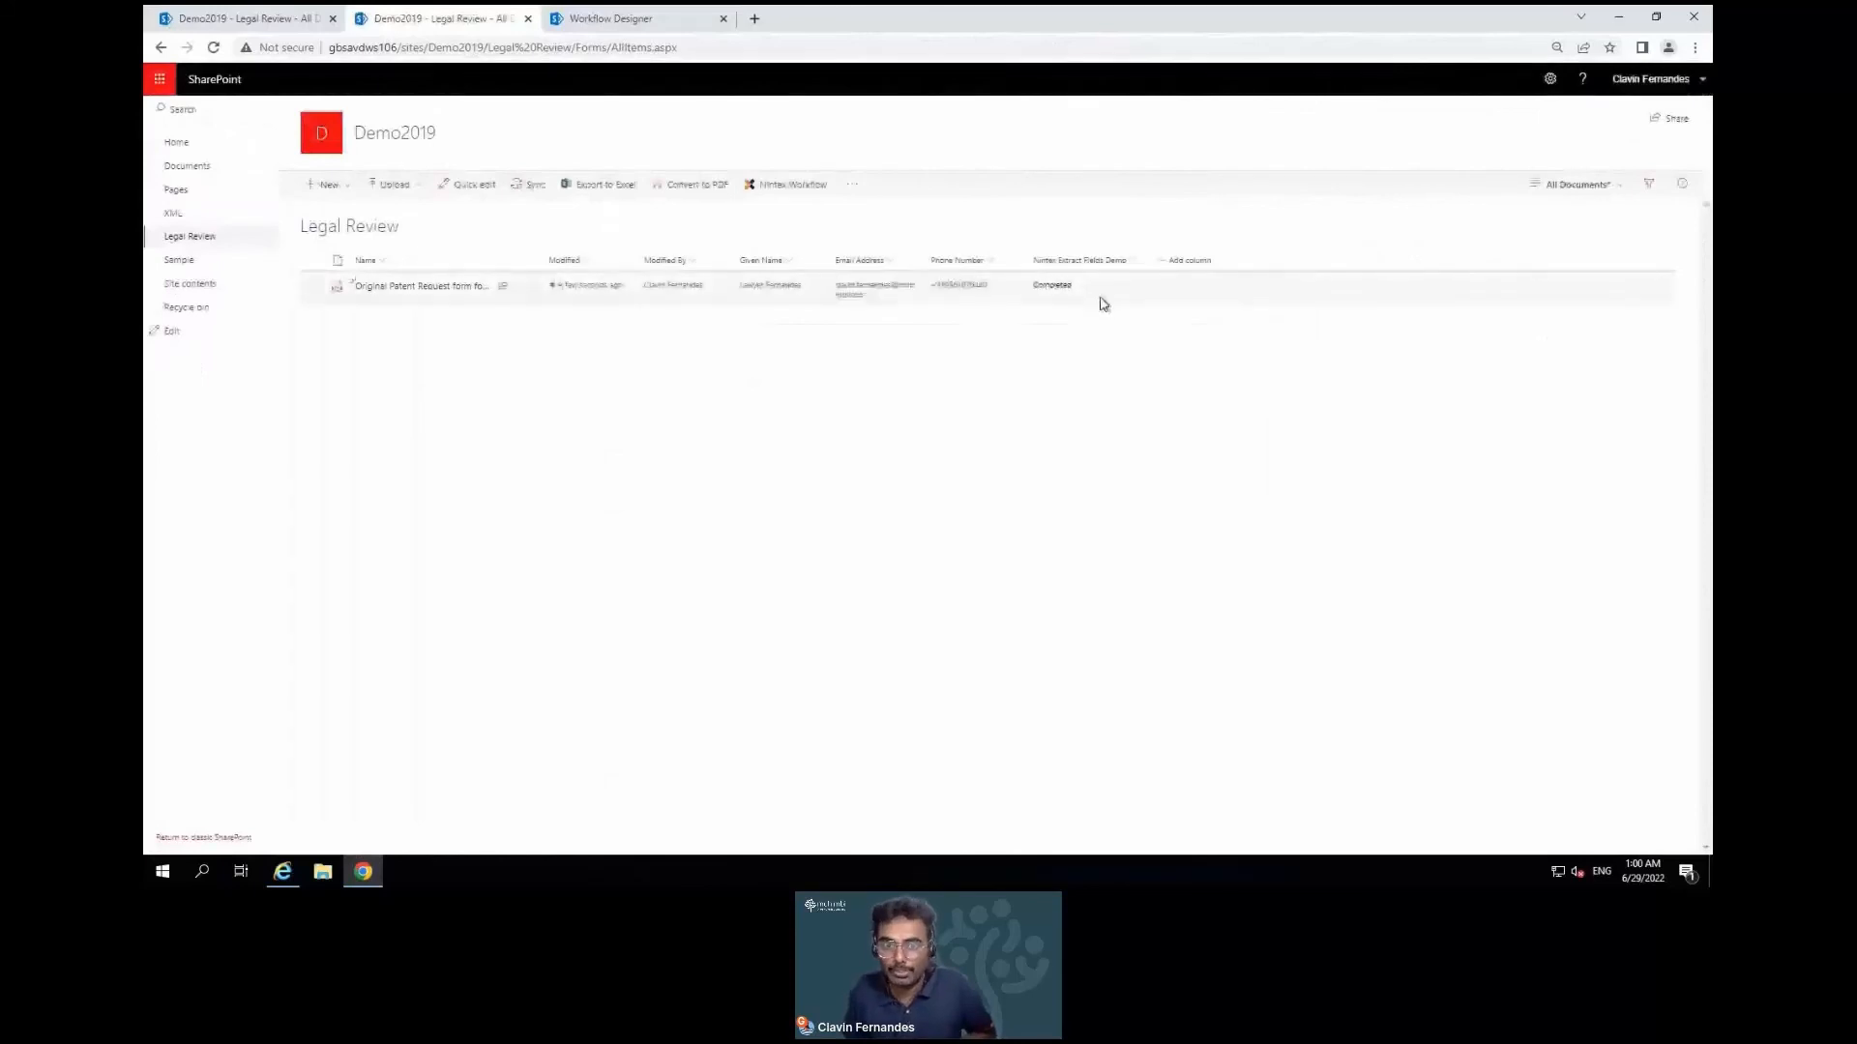
left_click(214, 47)
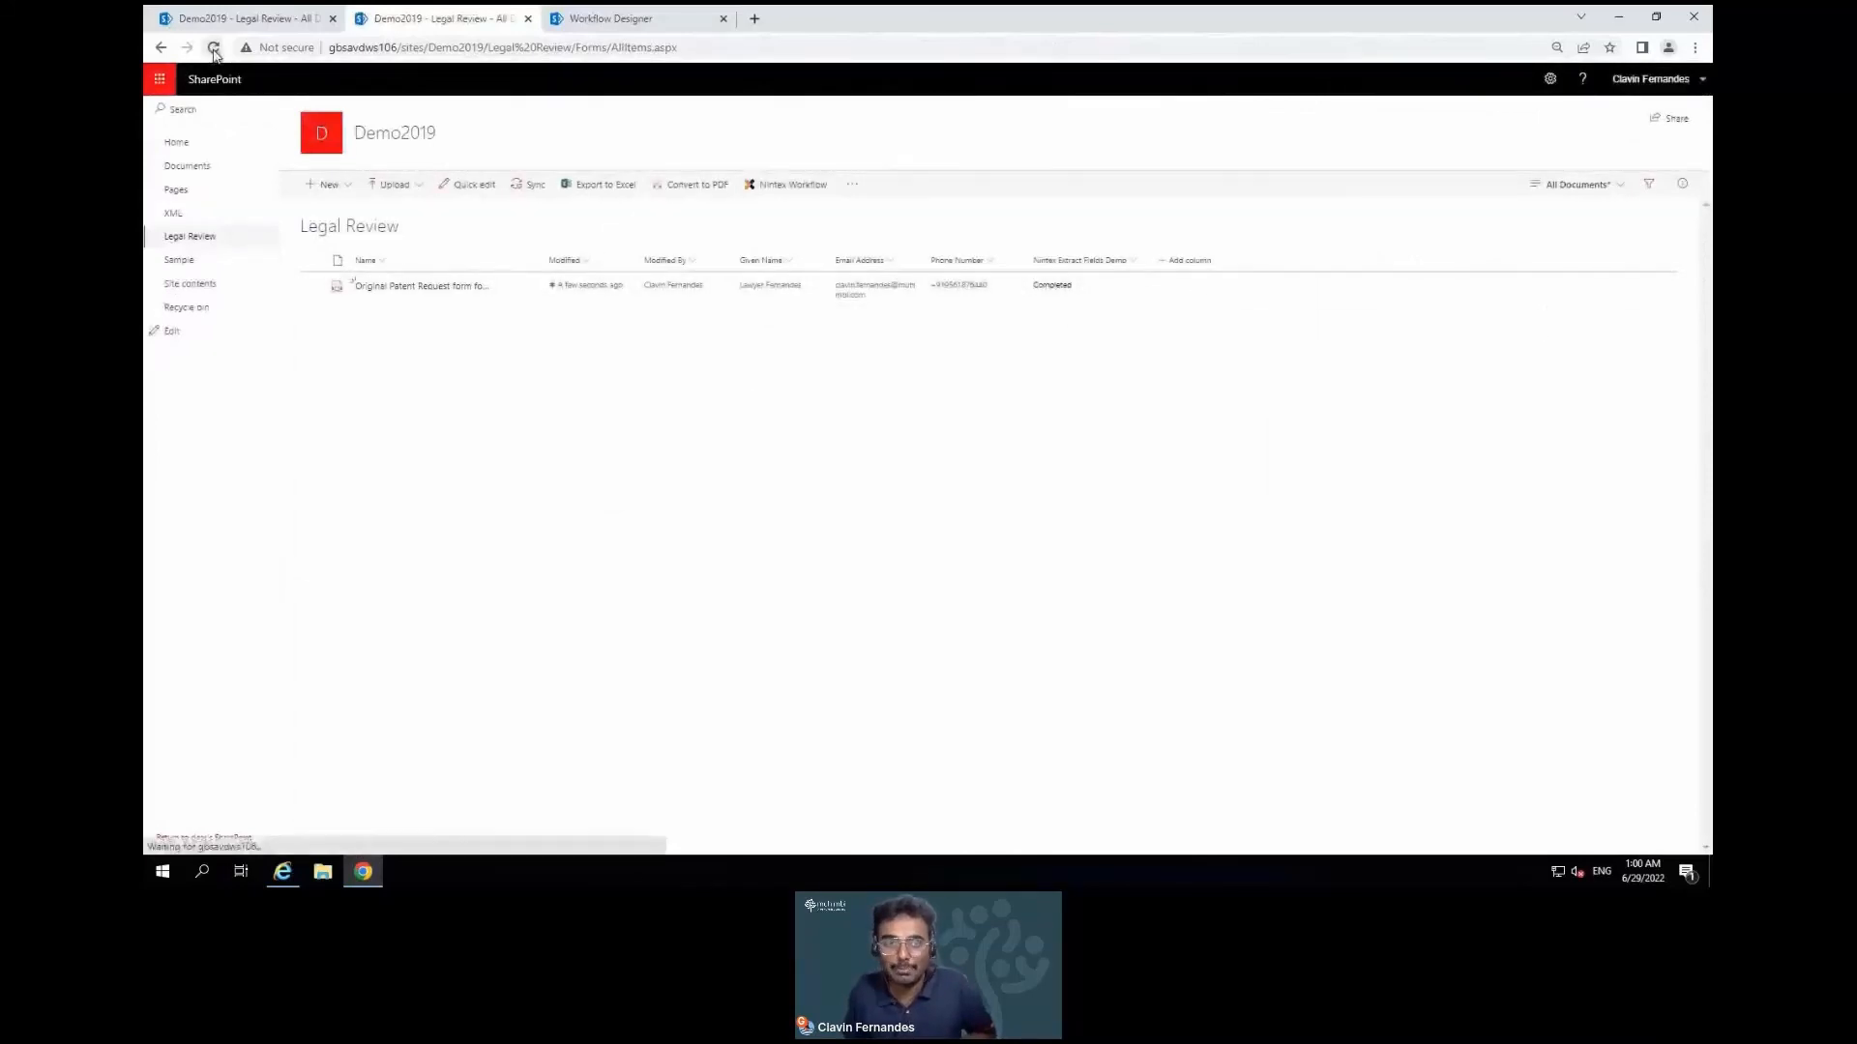